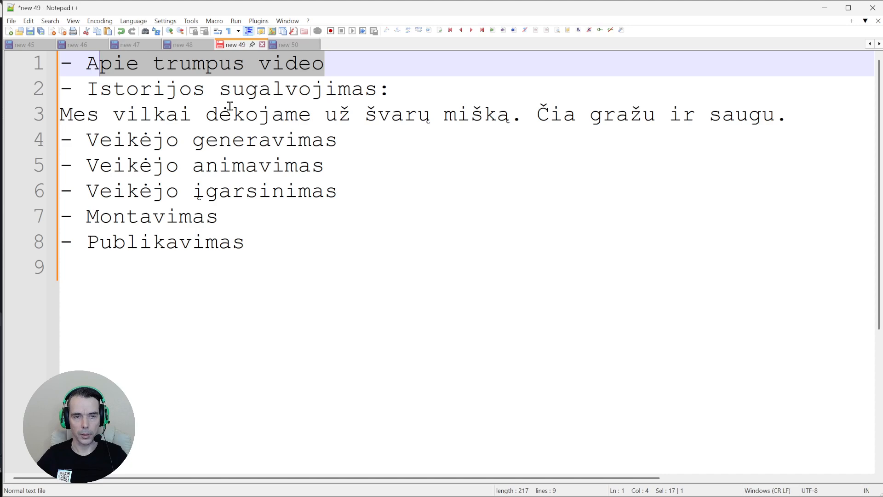
Look over the outline by selecting the Istorijos sugalvojimas heading and the wolf's line
left_click(194, 75)
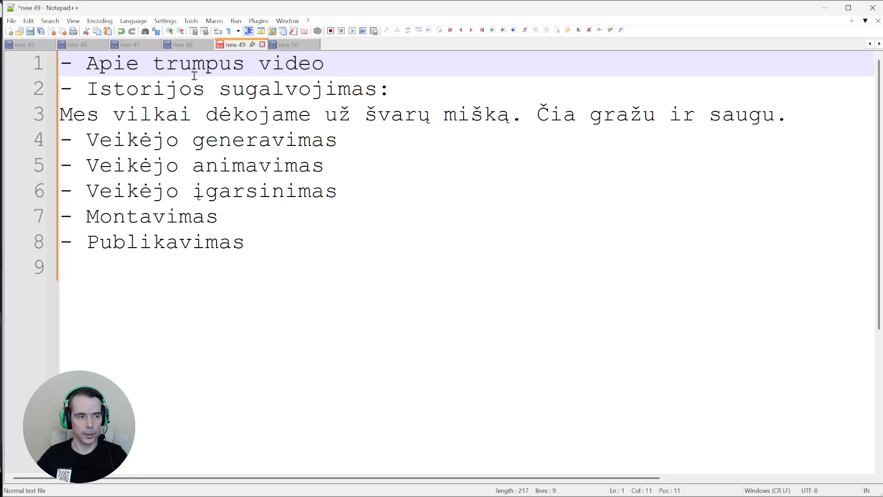
left_click_drag(87, 90, 400, 97)
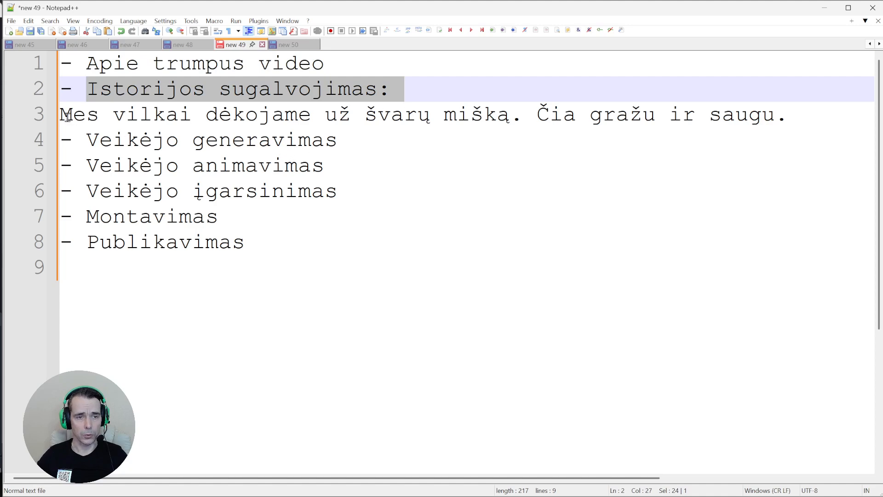
left_click_drag(67, 116, 373, 112)
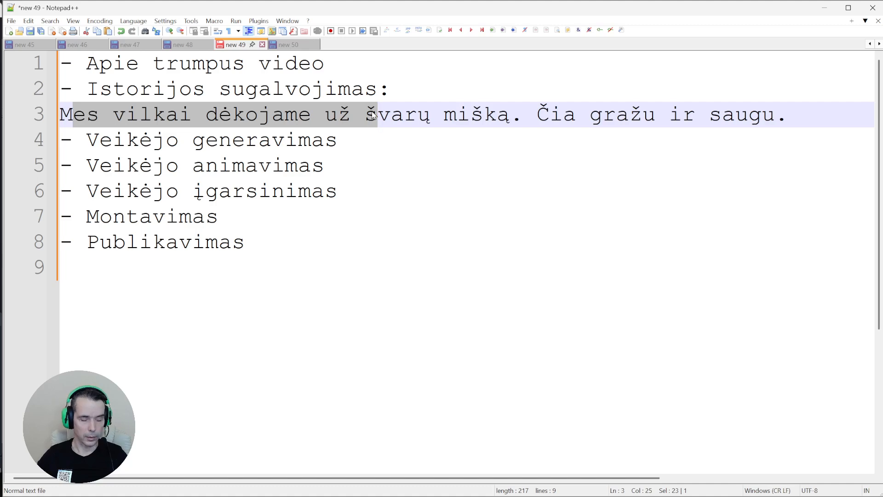
left_click(104, 124)
left_click_drag(73, 114, 164, 111)
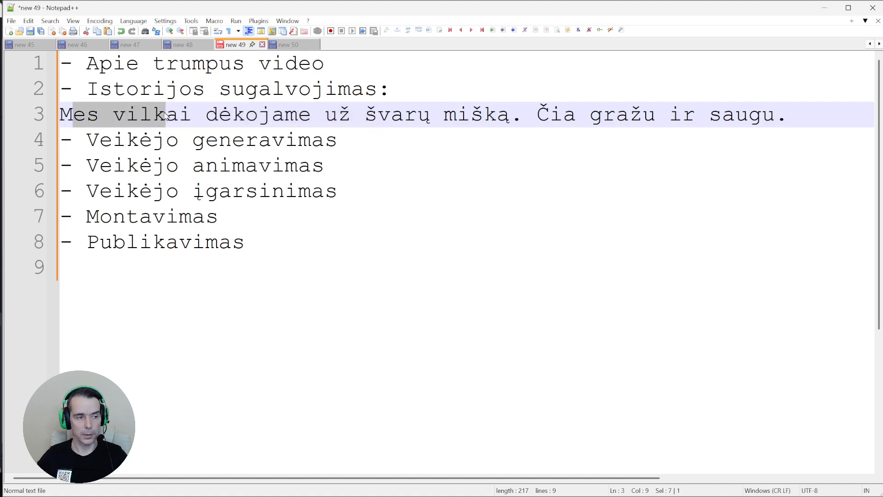
left_click(167, 113)
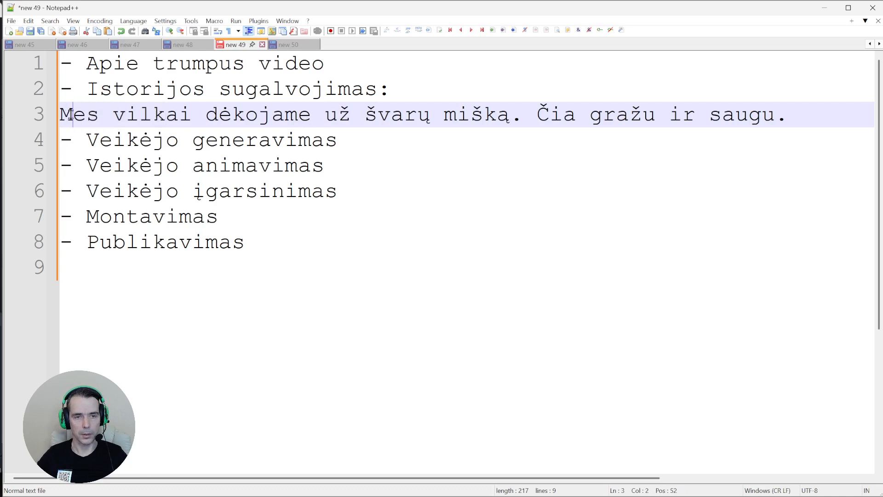
left_click_drag(72, 114, 776, 115)
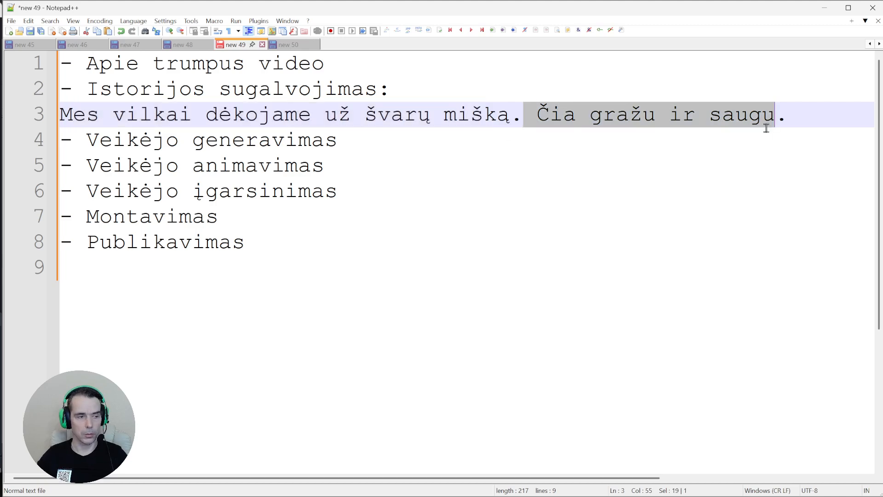
left_click(661, 115)
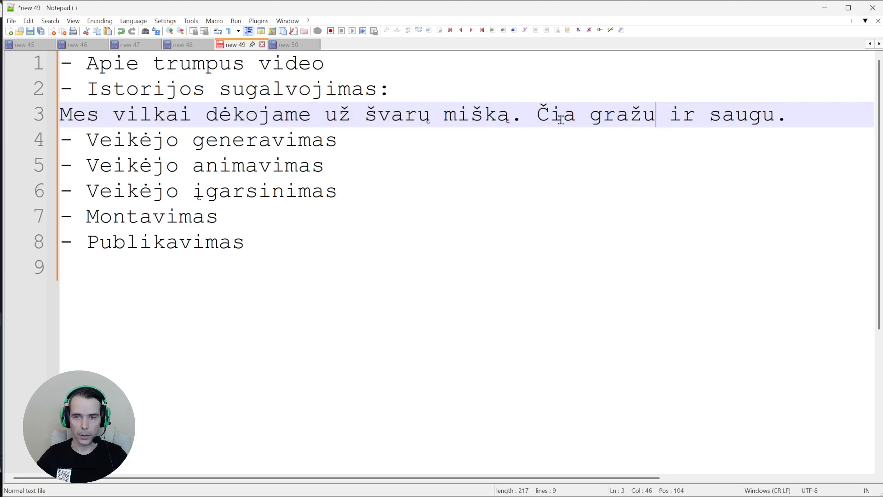
Insert 'Dabar' before Čia and lowercase it to 'čia'
left_click(537, 114)
type("Dabar")
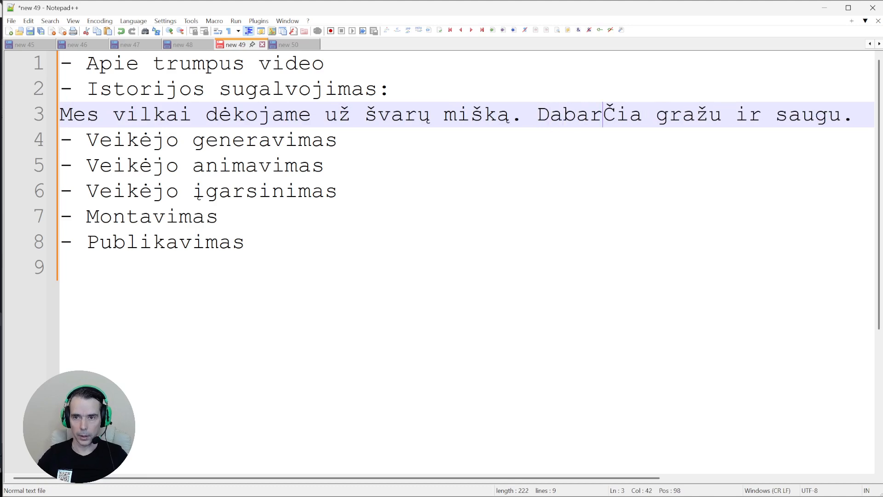
key("Delete")
type("č")
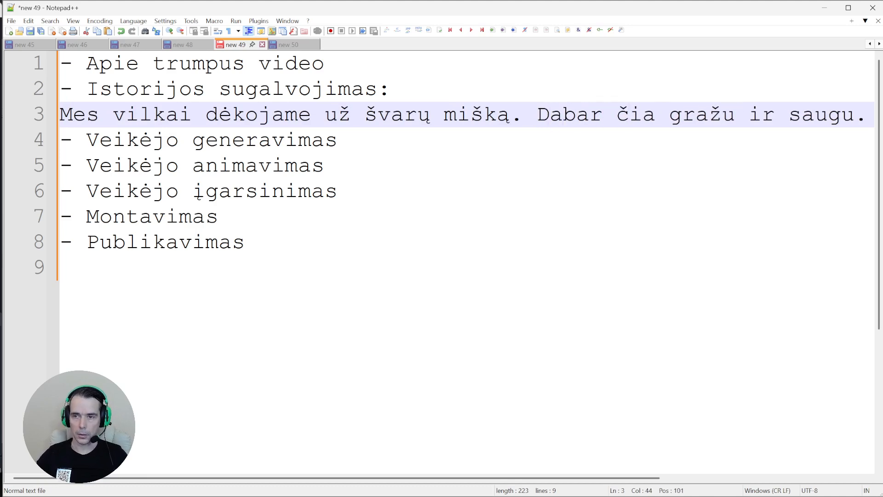
Swap gražu and saugu so the sentence reads 'saugu ir gražu'
left_click(669, 114)
type("sa")
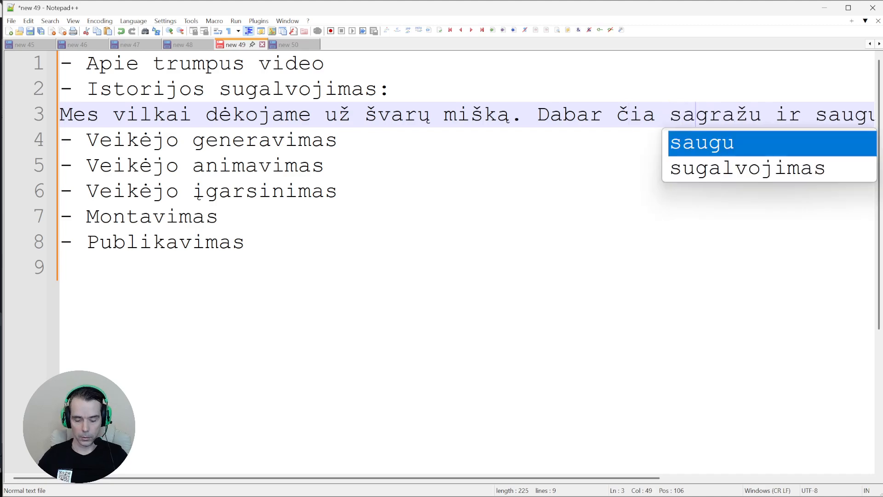
type("ugu")
key("shift+Right")
key("shift+Right")
key("shift+Right")
key("shift+Right")
key("shift+Right")
key("shift+Right")
key("shift+Right")
key("shift+Right")
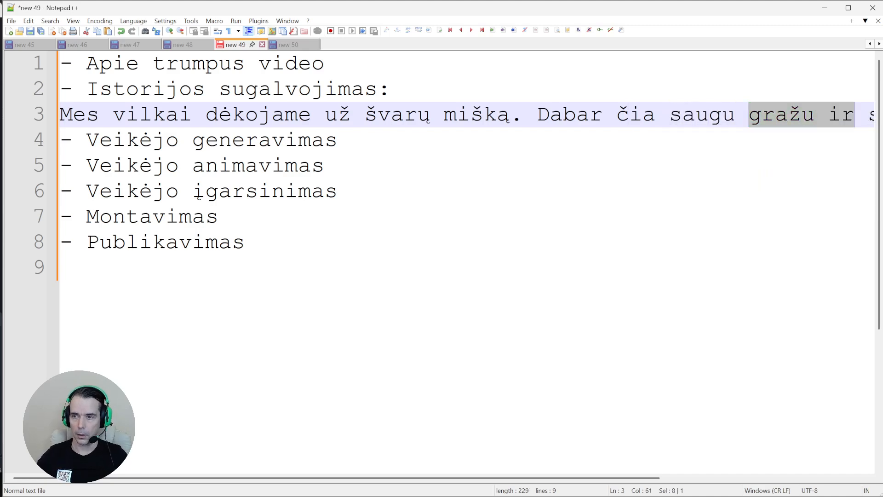
key("shift+Left")
key("shift+Left")
key("Delete")
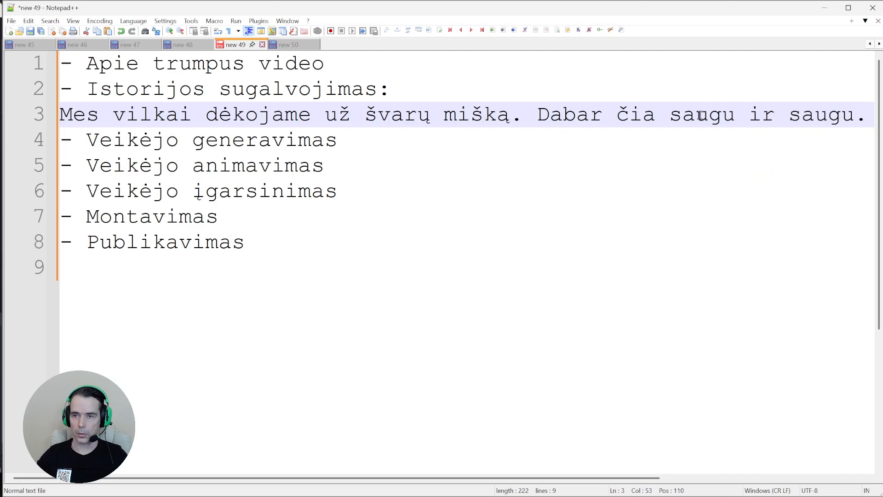
double_click(809, 116)
type("gra")
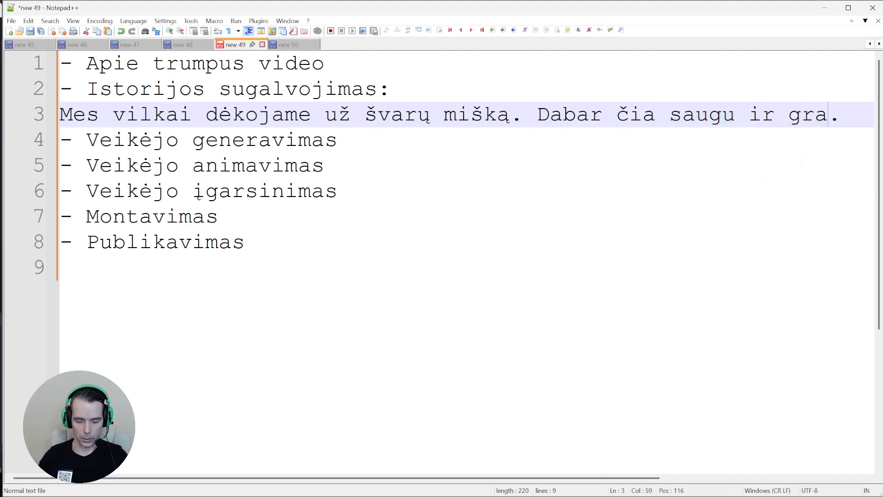
type("žu")
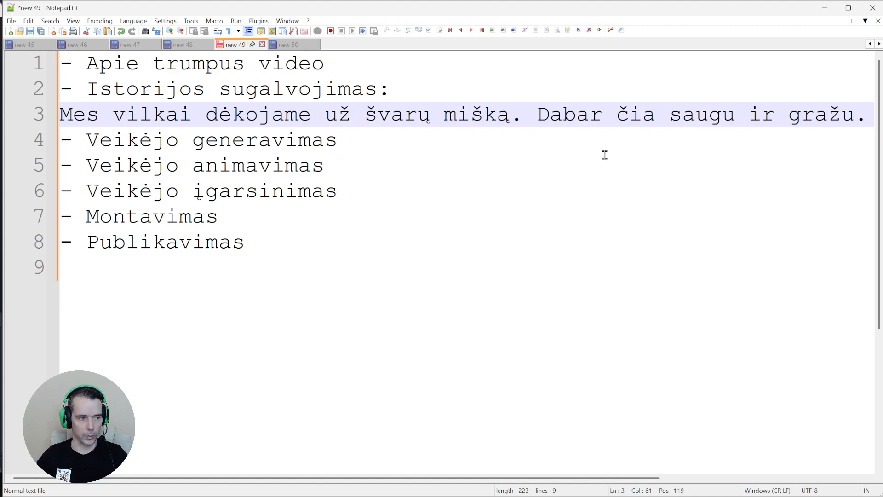
left_click(473, 147)
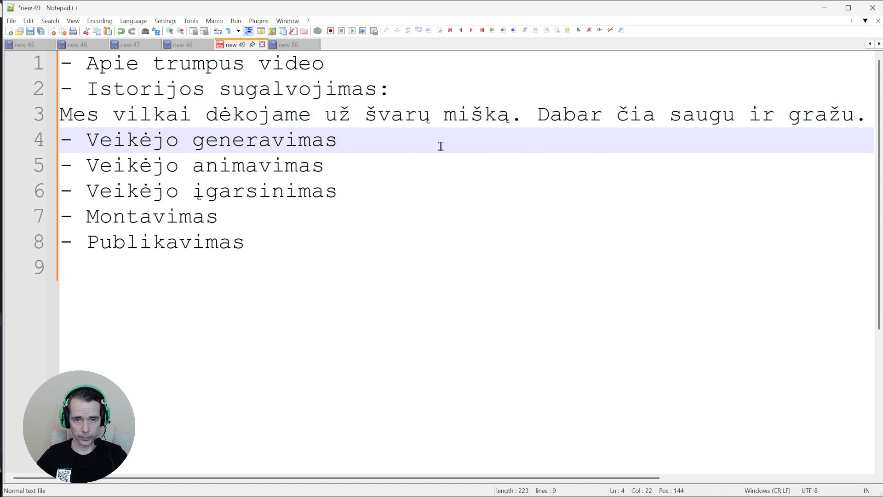
left_click_drag(440, 147, 20, 151)
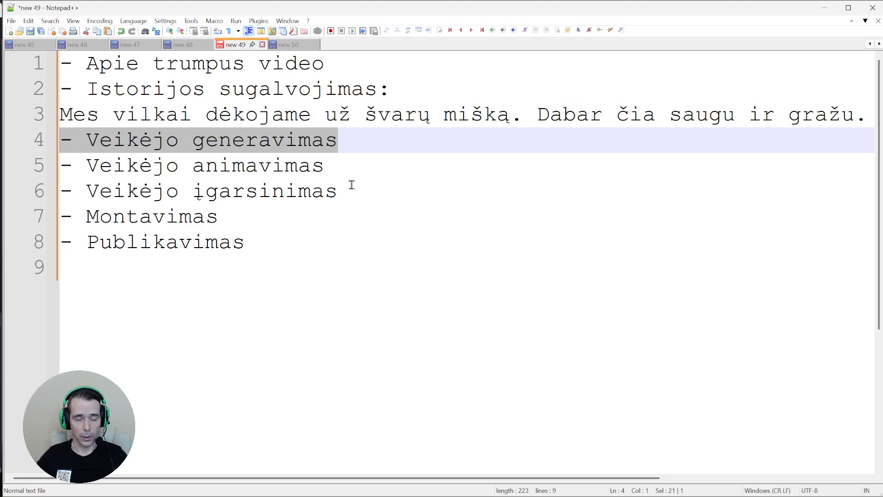
left_click(354, 147)
left_click_drag(379, 144, 30, 152)
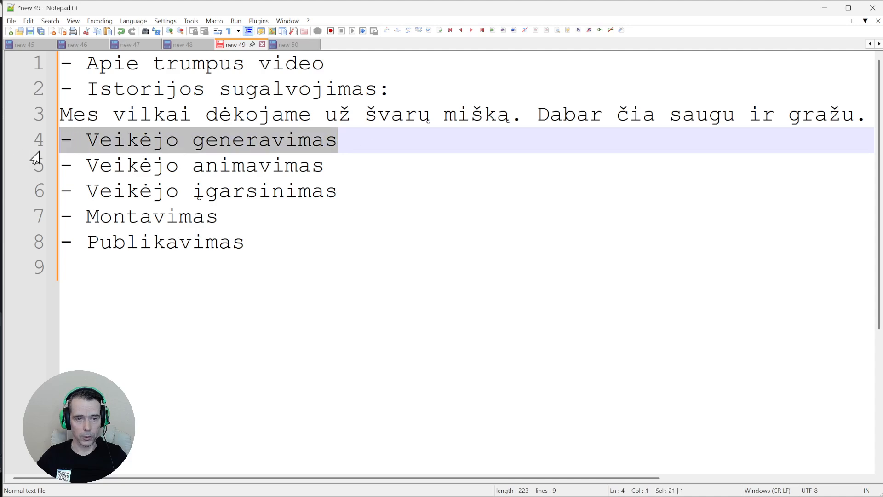
left_click_drag(351, 167, 59, 167)
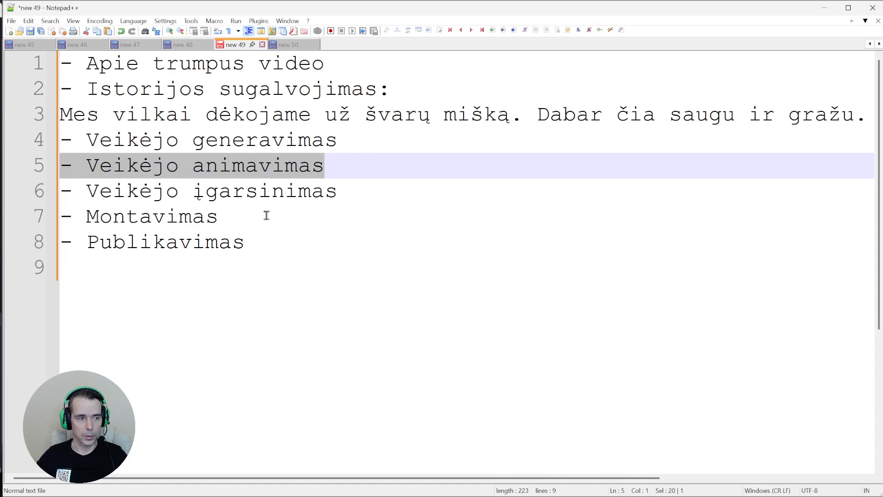
left_click_drag(366, 196, 64, 207)
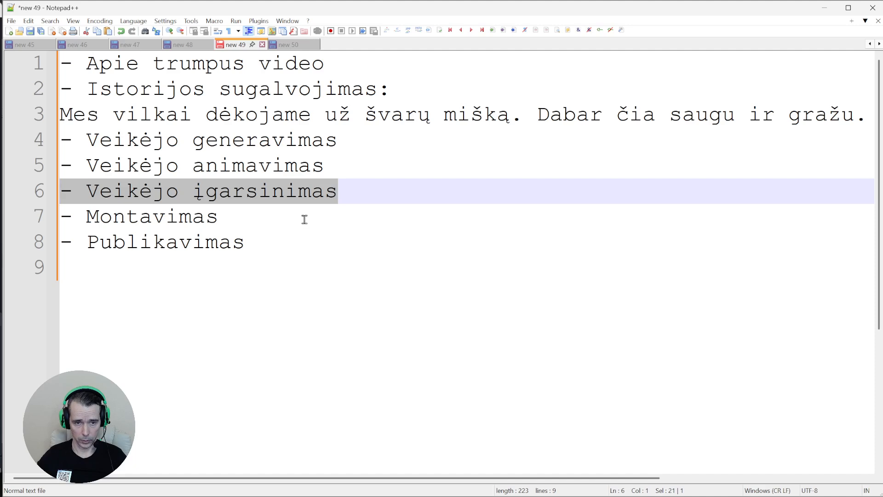
left_click_drag(253, 217, 46, 221)
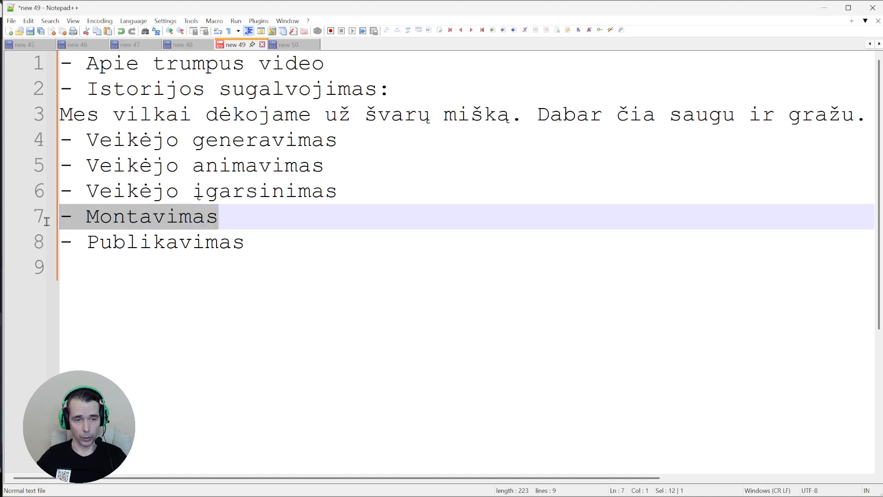
left_click(264, 246)
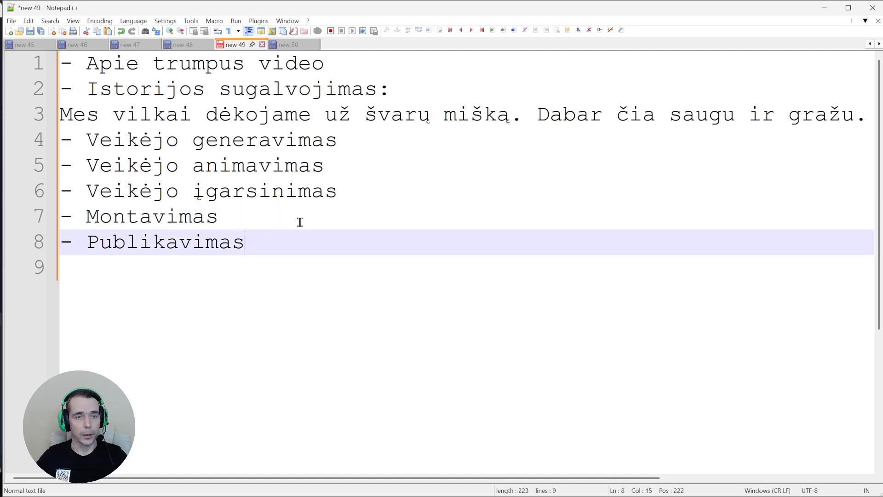
left_click(156, 67)
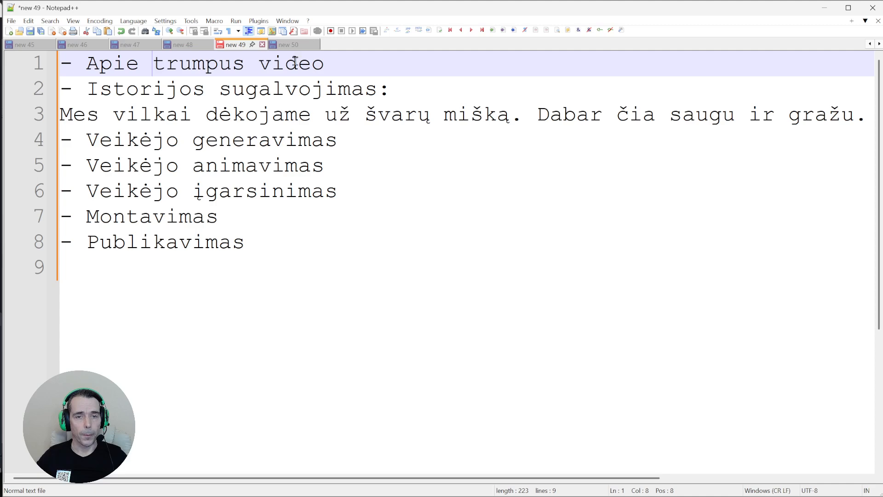
left_click_drag(351, 69, 59, 64)
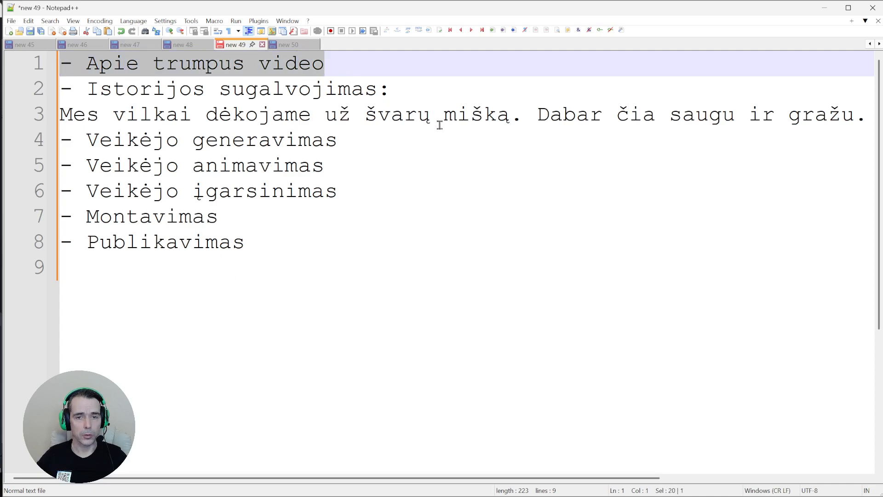
left_click_drag(441, 122, 179, 120)
left_click_drag(342, 138, 60, 150)
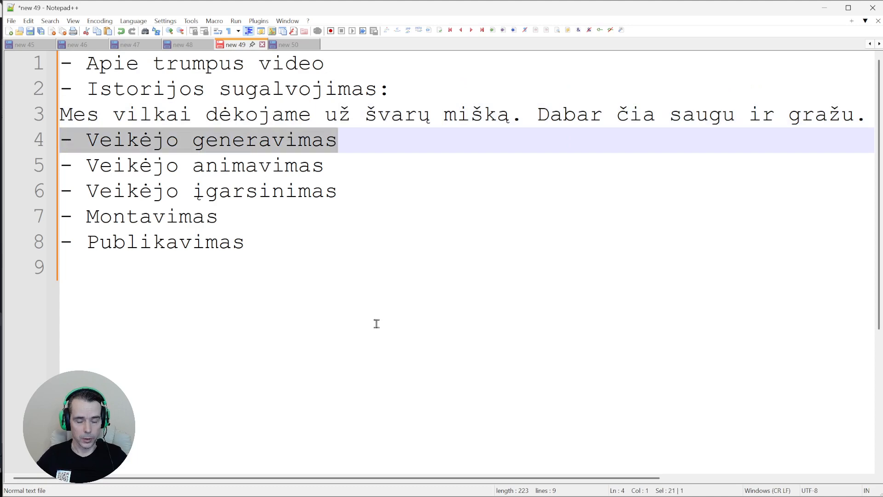
key("alt+Tab")
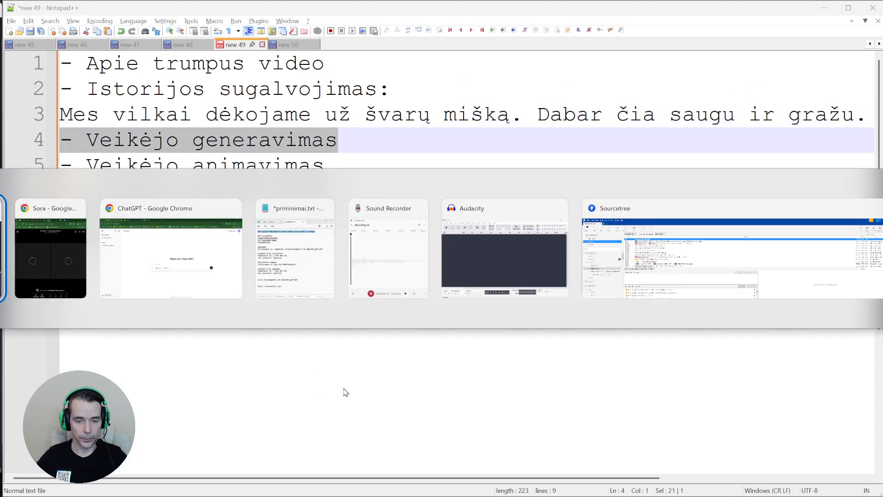
Switch to the ChatGPT window in Chrome and select the chatgpt.com address
left_click(129, 255)
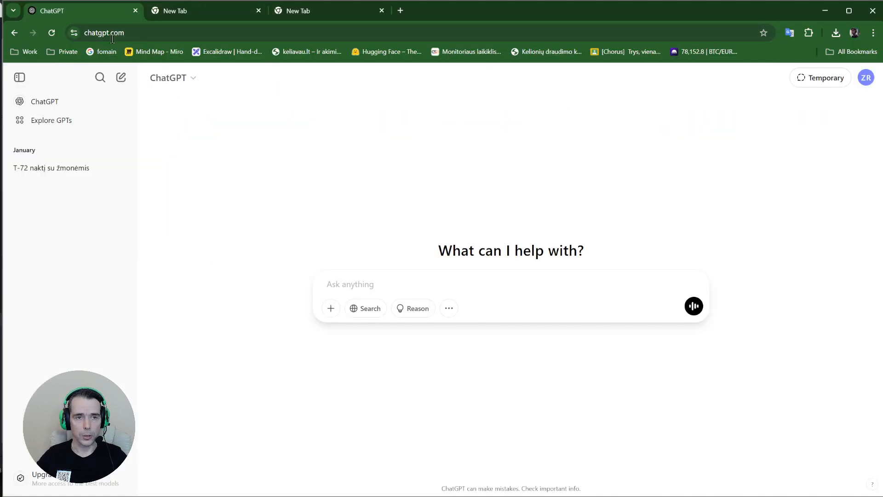
left_click(148, 30)
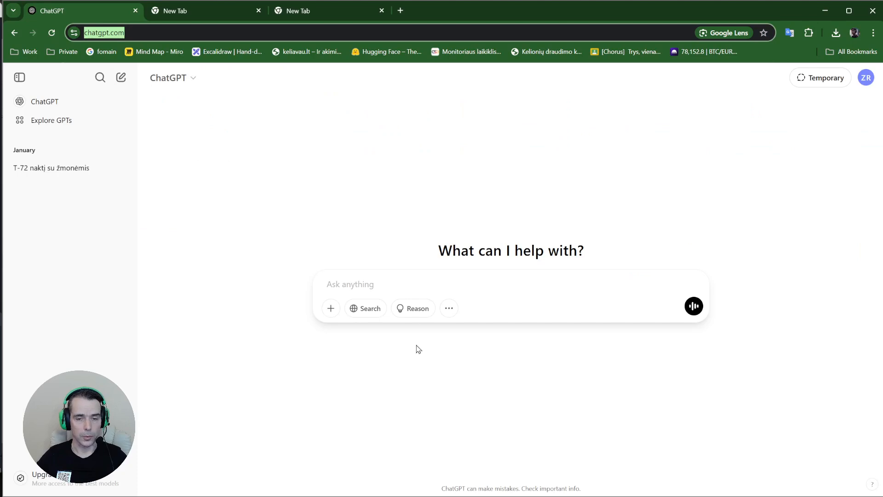
left_click(389, 289)
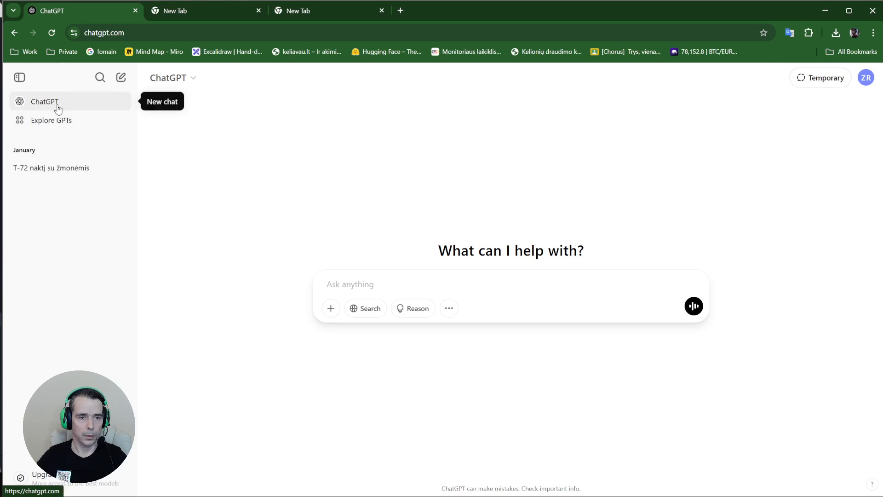
Search the GPT catalogue for 'DALL' and open the DALL·E GPT's details
left_click(63, 123)
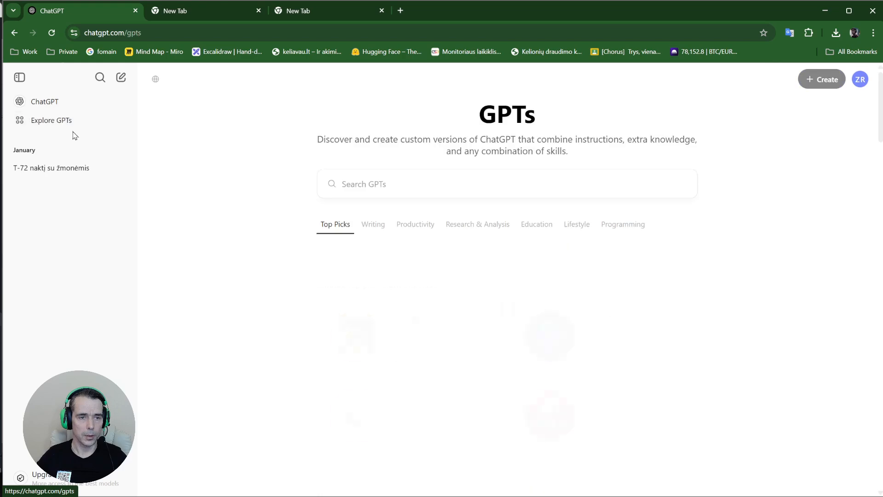
left_click(364, 176)
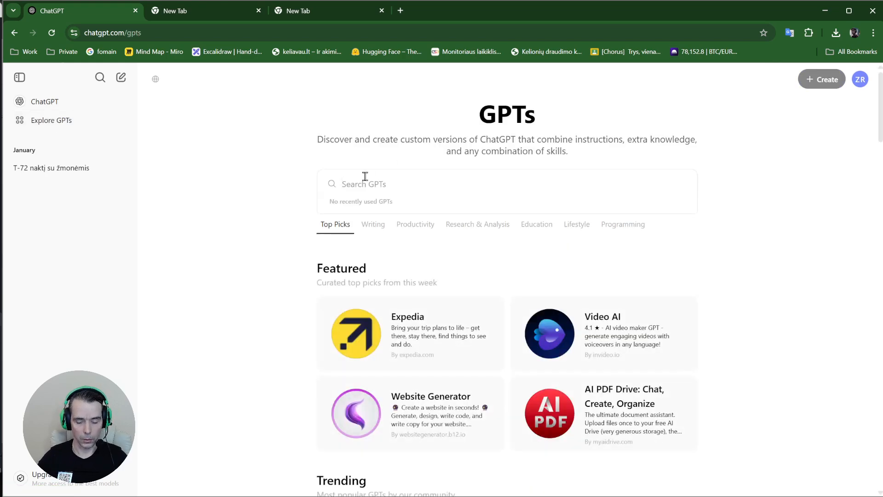
type("DALL")
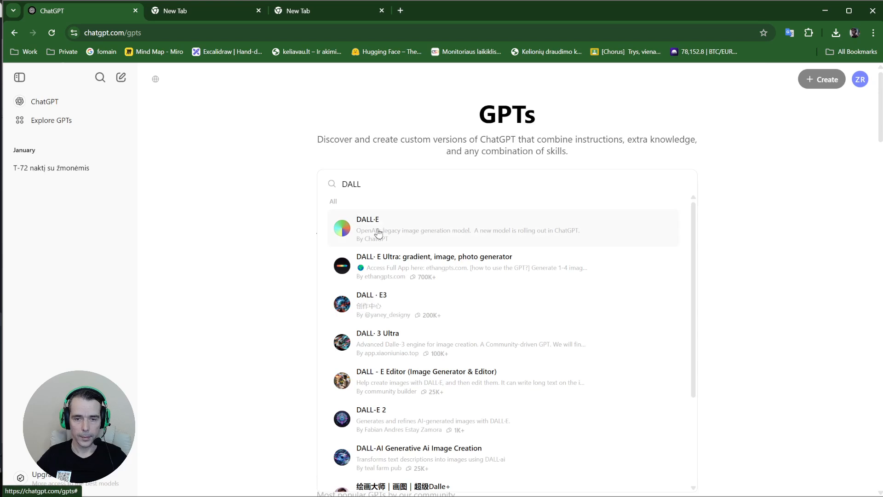
left_click(407, 238)
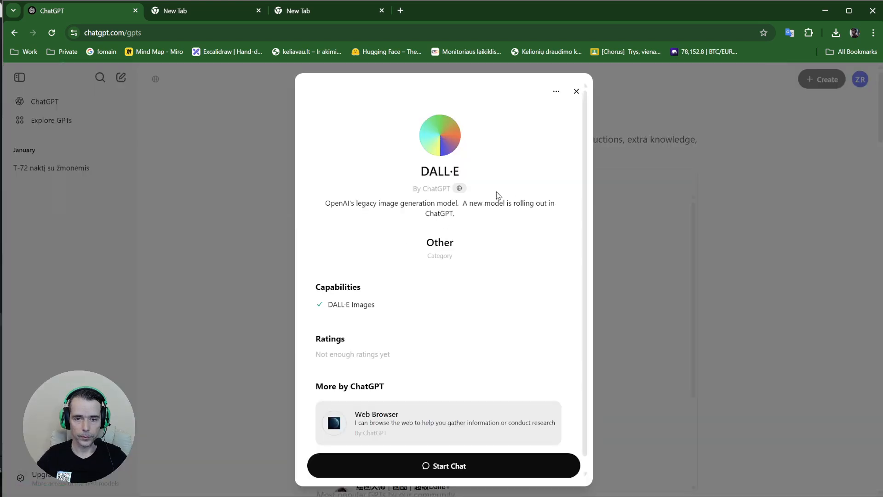
Start a DALL·E chat and type a Lithuanian prompt for a realistic wolf talking to camera
left_click(449, 466)
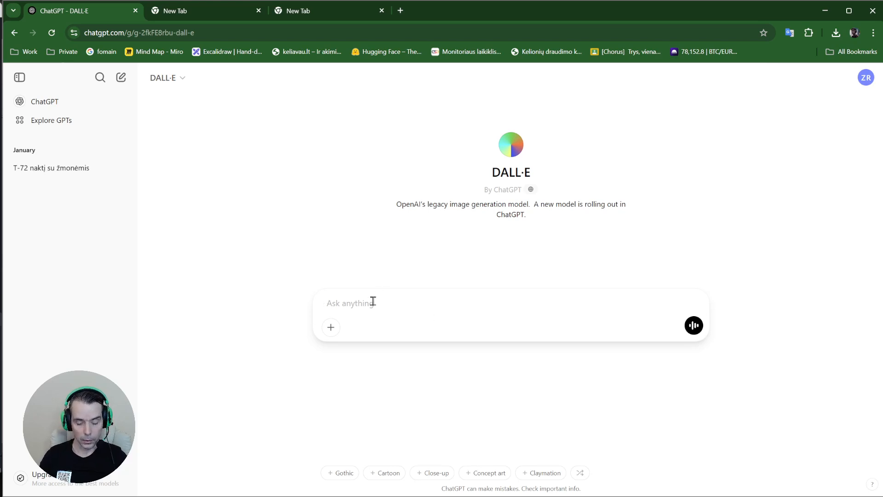
type("nupiešk vilką mi")
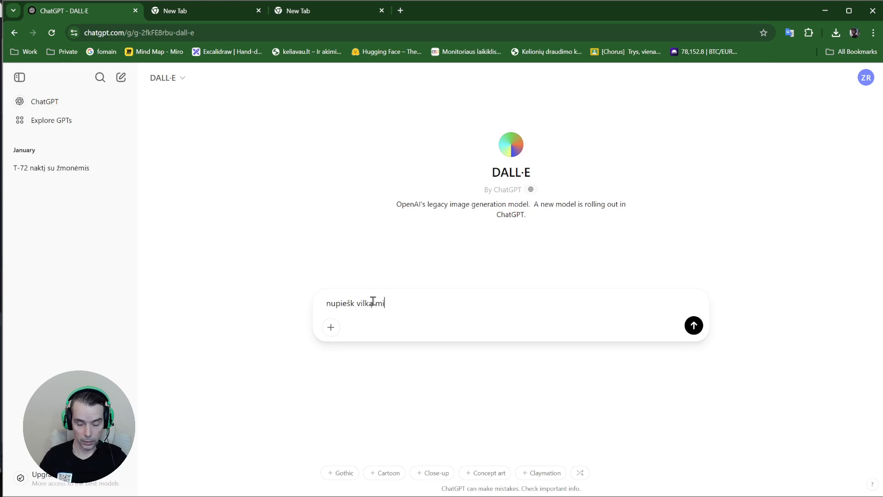
type("ško fone")
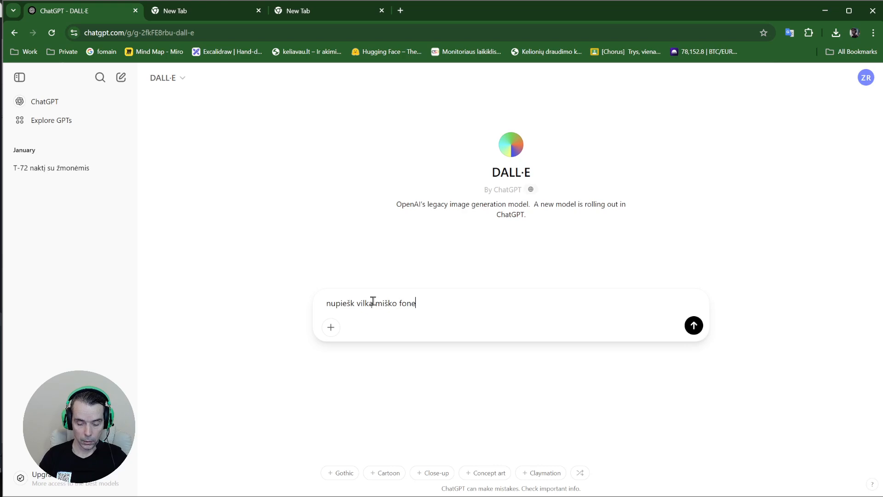
type(", kuris žiūr")
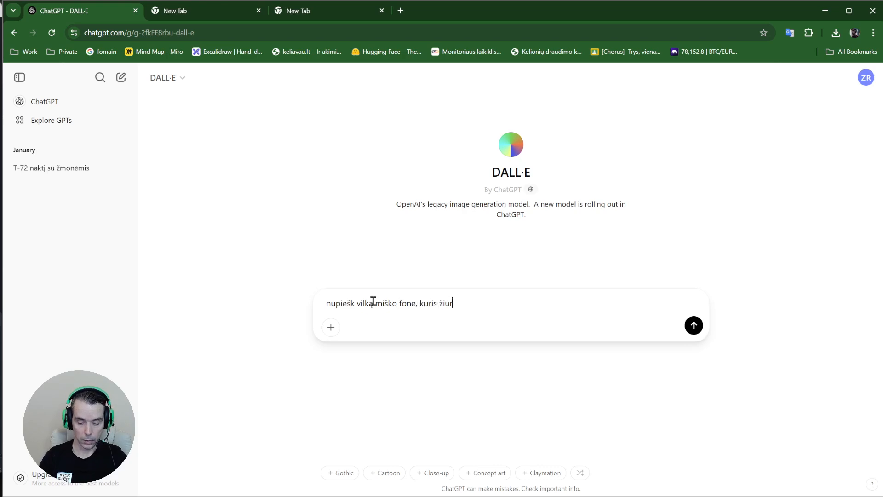
type("i į kamerą ir tarsi")
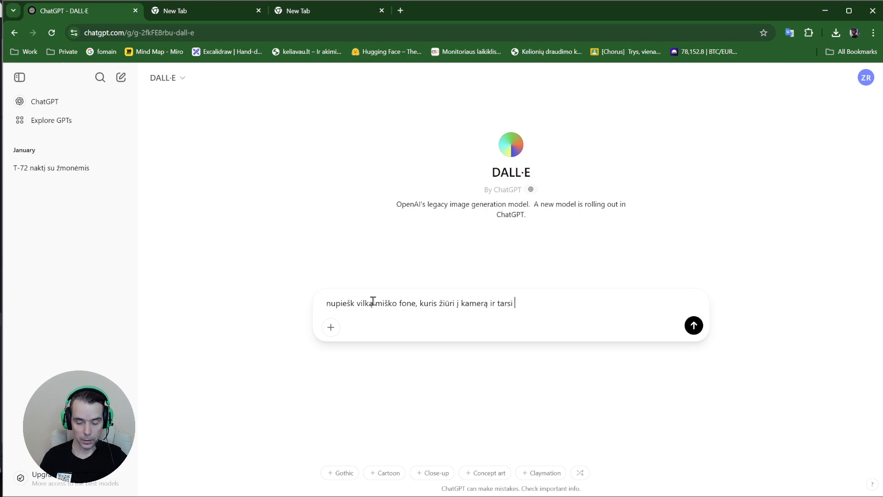
type("kalba.")
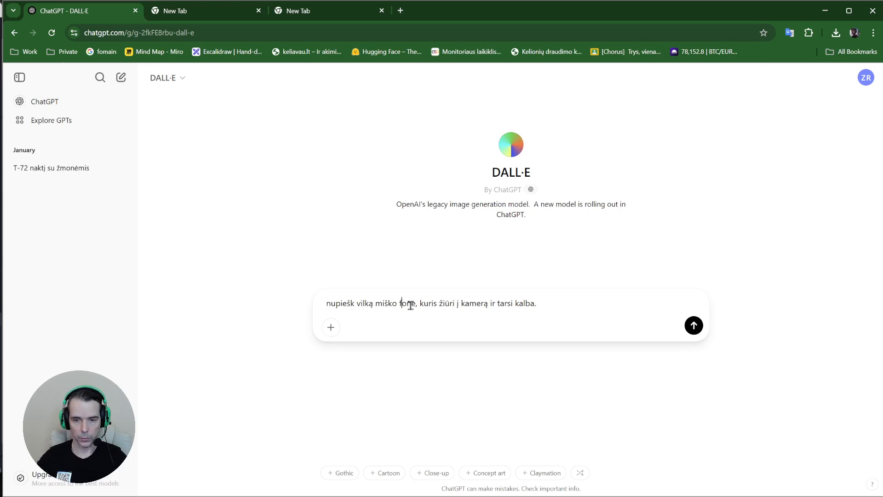
type(", turi atrod")
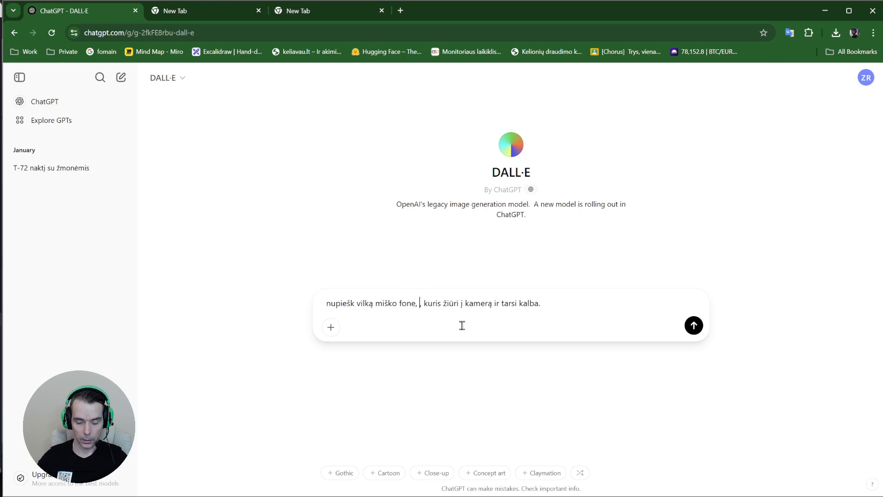
type("yti realistiškai kuris žiūri į ")
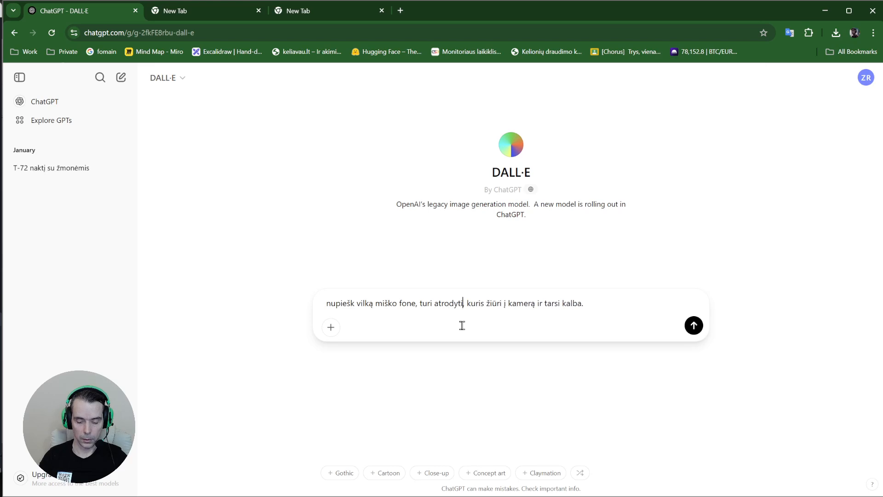
type("kamerą i")
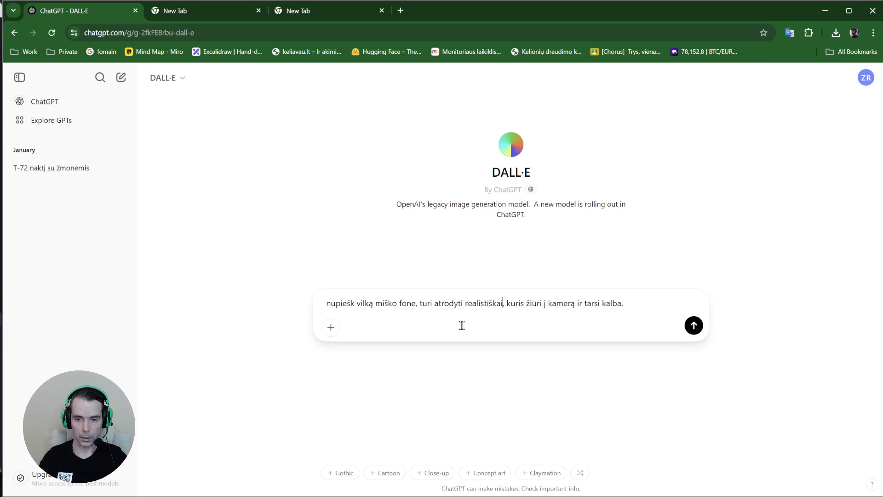
left_click_drag(455, 303, 521, 305)
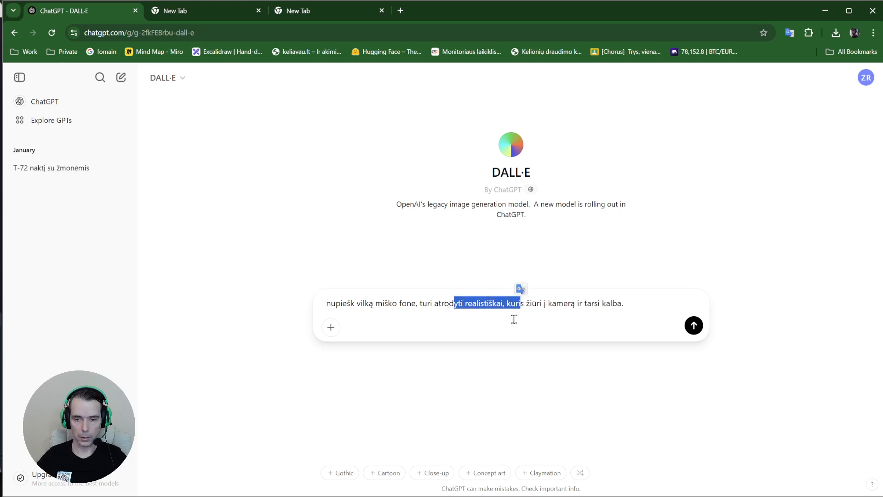
left_click(514, 319)
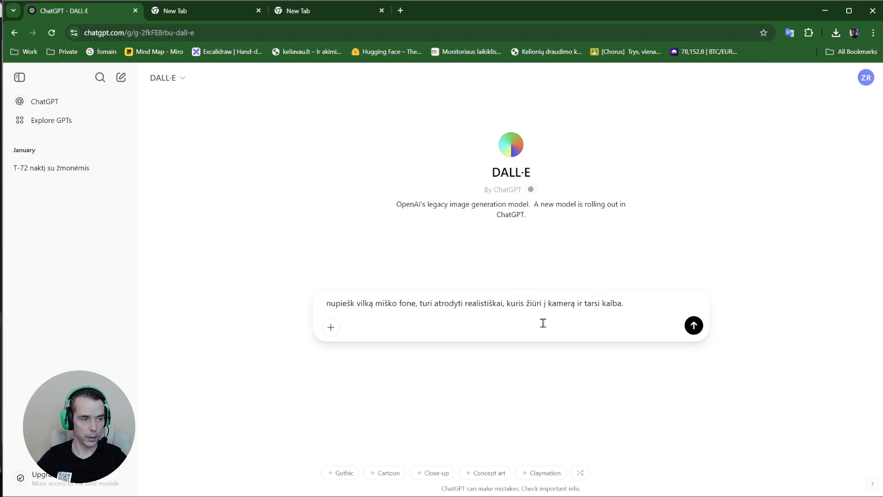
Send the wolf prompt and review the generated realistic forest wolf image
left_click_drag(624, 303, 220, 312)
left_click(352, 255)
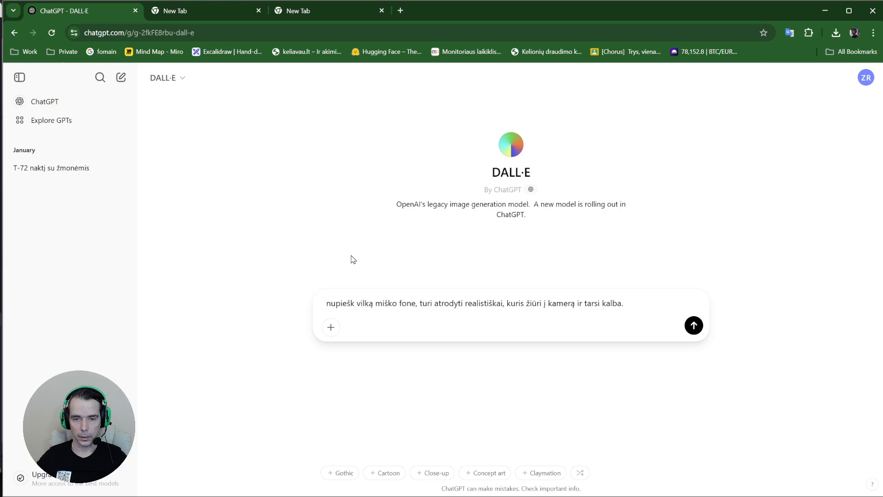
left_click(693, 326)
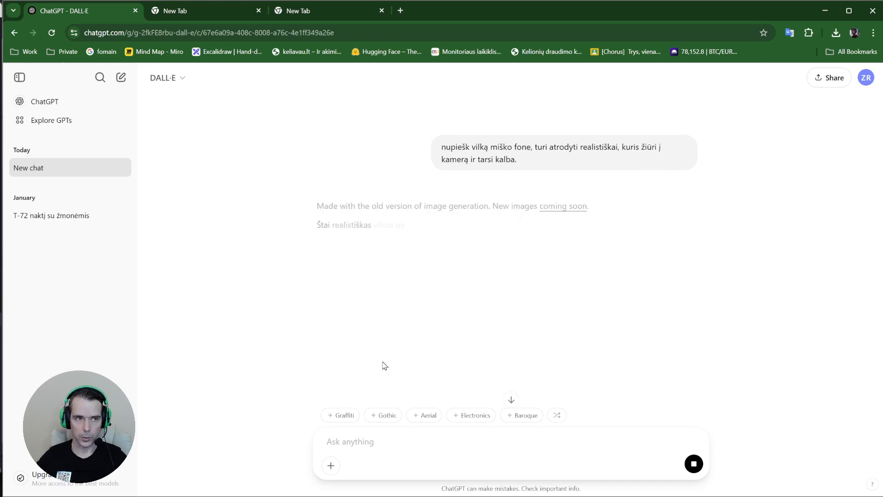
scroll(461, 339, "down", 2)
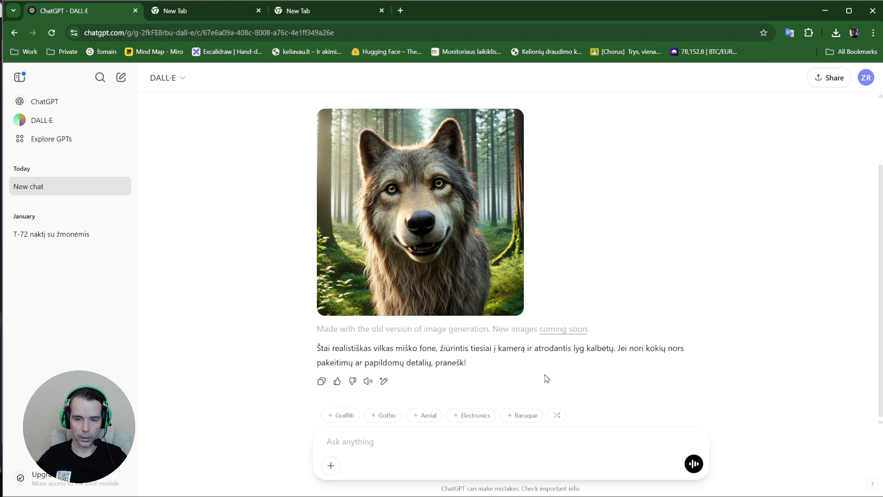
scroll(460, 299, "up", 1)
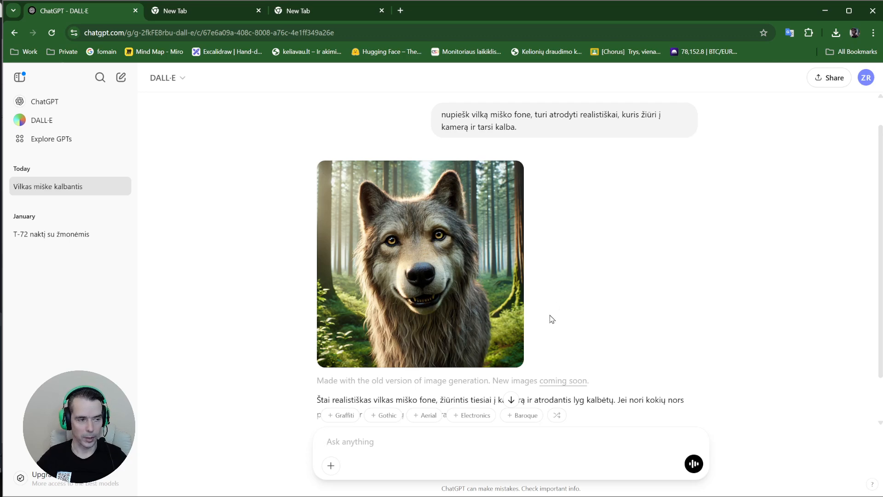
left_click(424, 445)
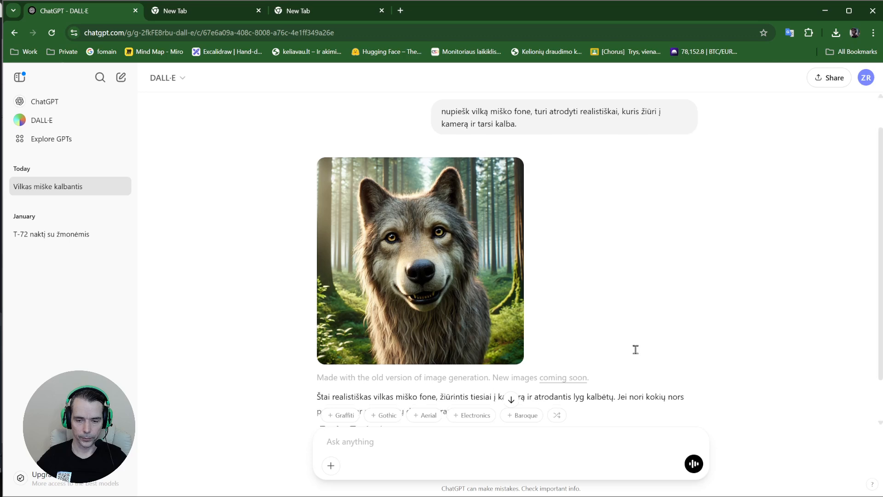
scroll(635, 349, "down", 2)
Request a phone-screen size ('reikėtų dydžio skirto tele...') and review the two tall wolf images
type("reikėtų dyd")
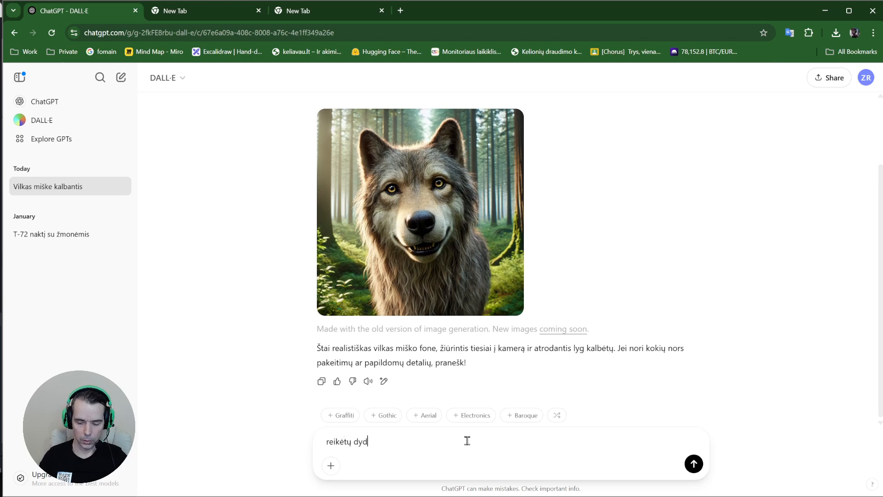
type("žio skirto telefonui")
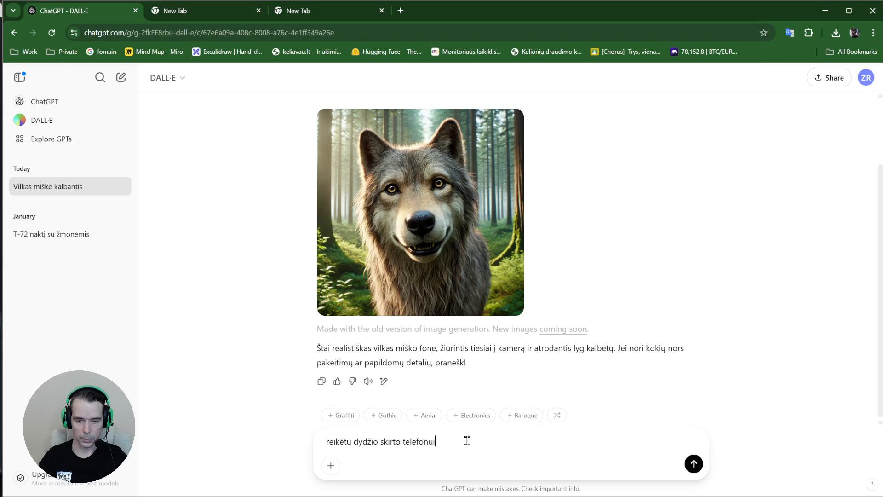
key("Return")
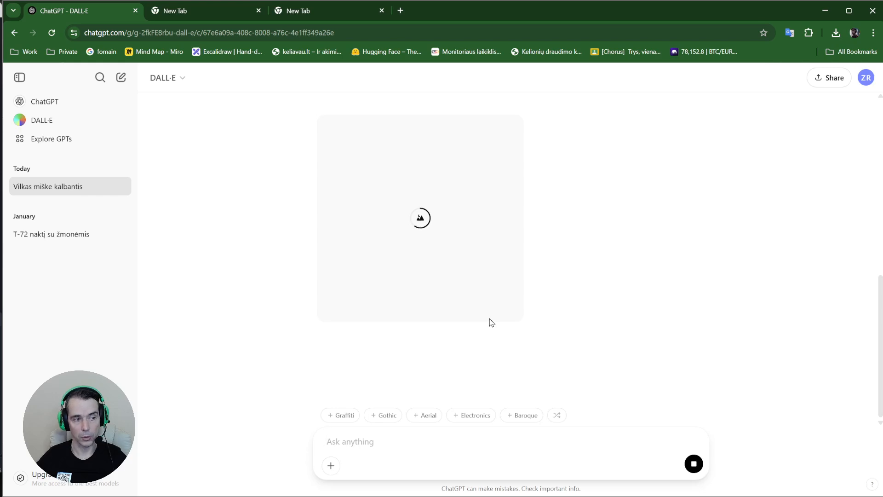
scroll(496, 308, "up", 5)
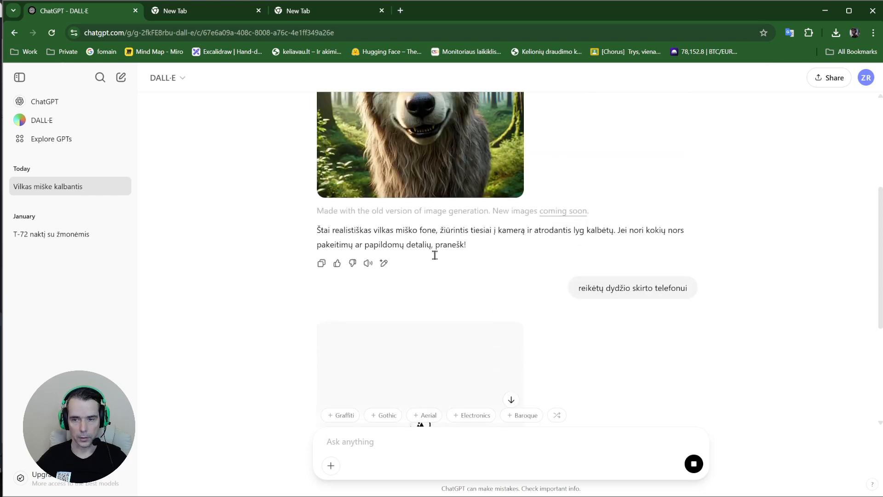
scroll(450, 276, "down", 3)
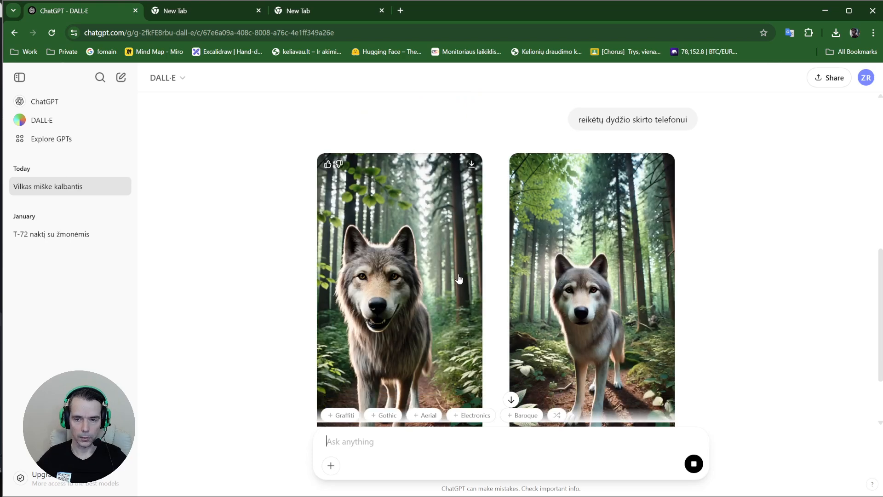
scroll(459, 279, "up", 3)
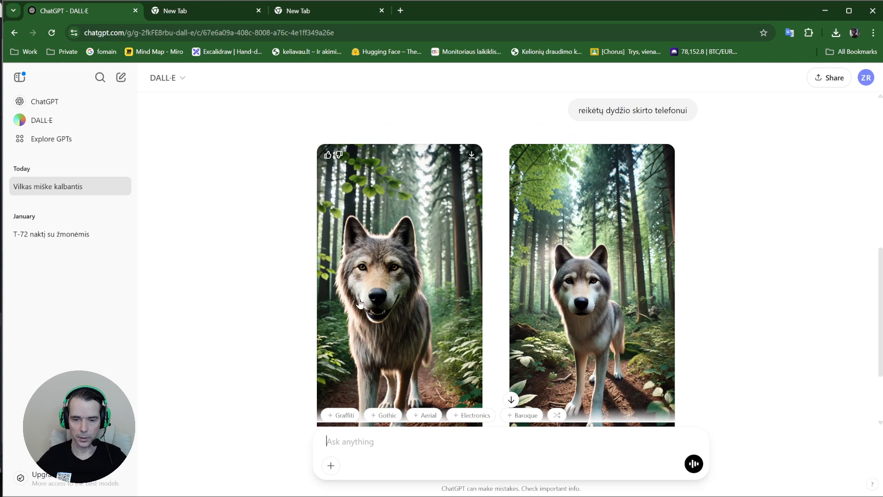
scroll(360, 303, "down", 1)
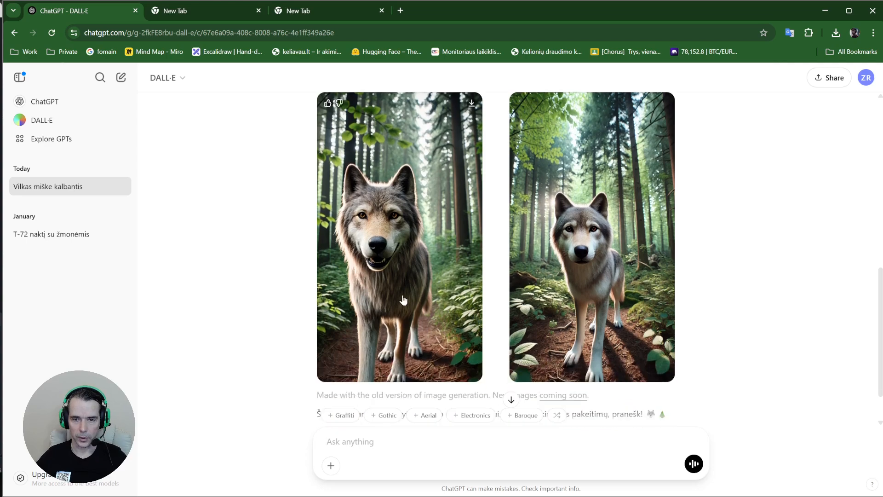
scroll(398, 297, "up", 1)
scroll(398, 296, "up", 1)
scroll(397, 297, "down", 3)
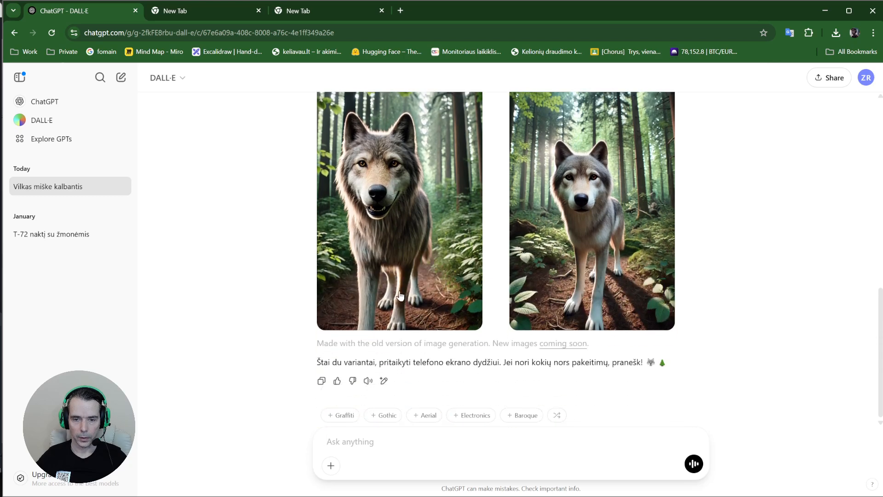
scroll(398, 297, "up", 2)
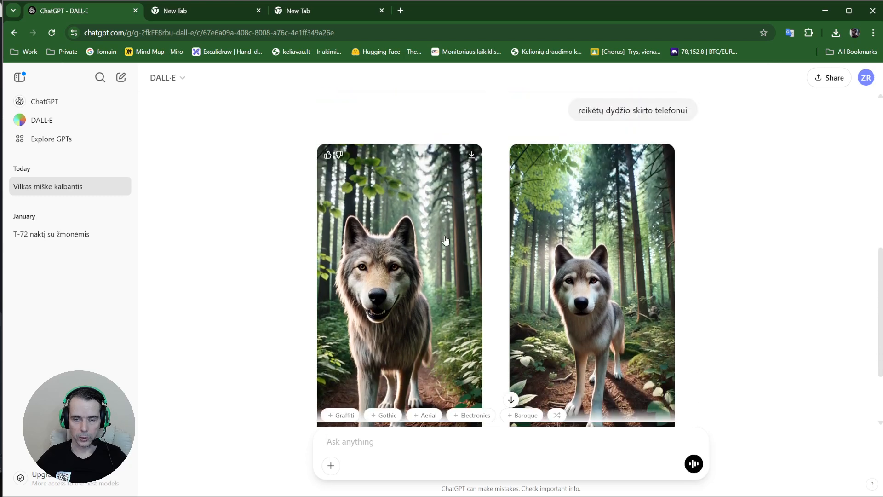
Download the left wolf image, show it in Downloads, then switch to the blank Chrome tab
left_click(472, 156)
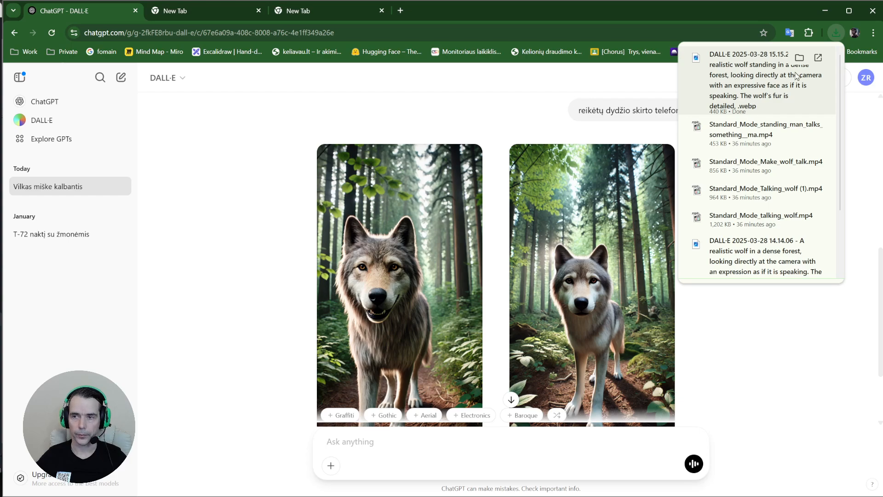
left_click(799, 59)
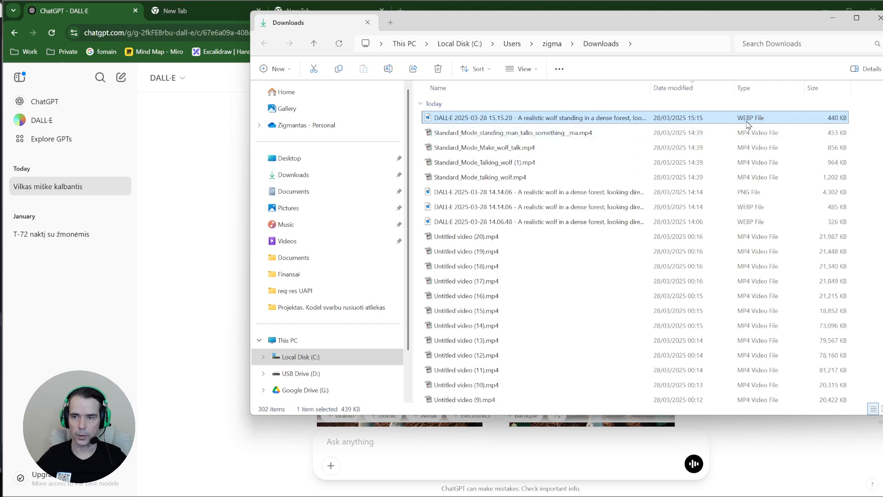
left_click_drag(702, 38, 640, 85)
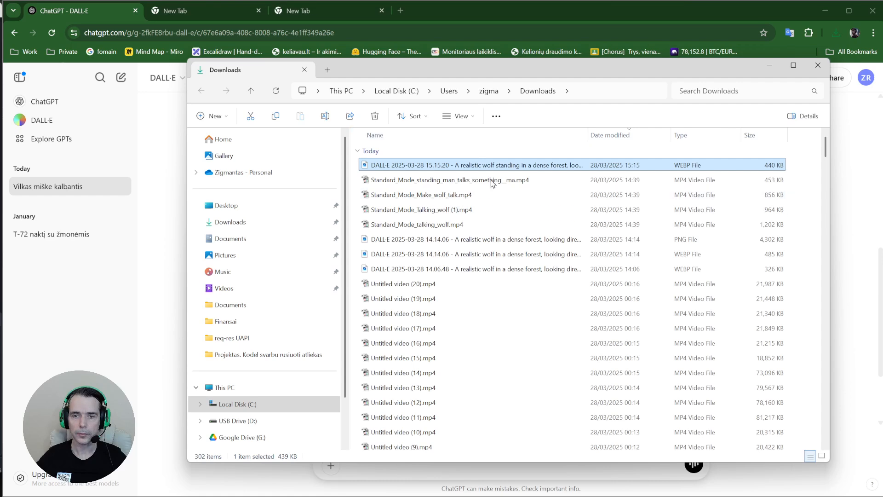
left_click(169, 11)
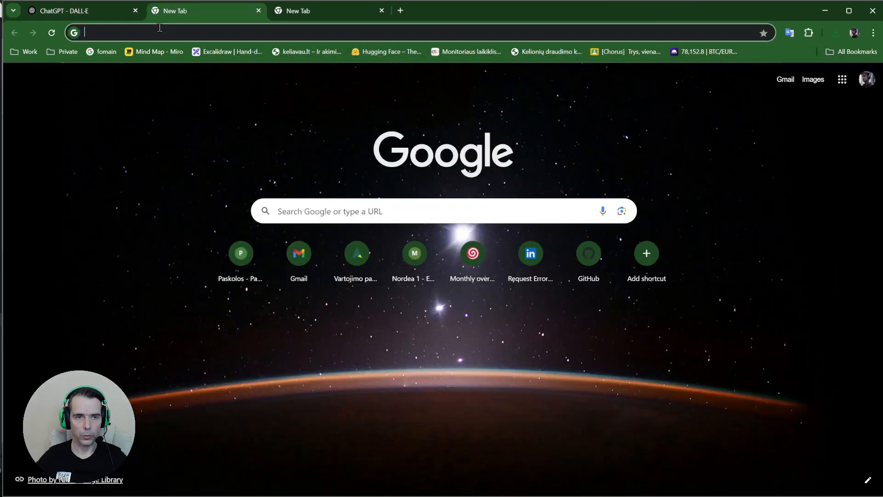
Go to klingai.com and open the Kling creative studio in a new tab
left_click(158, 29)
type("klin")
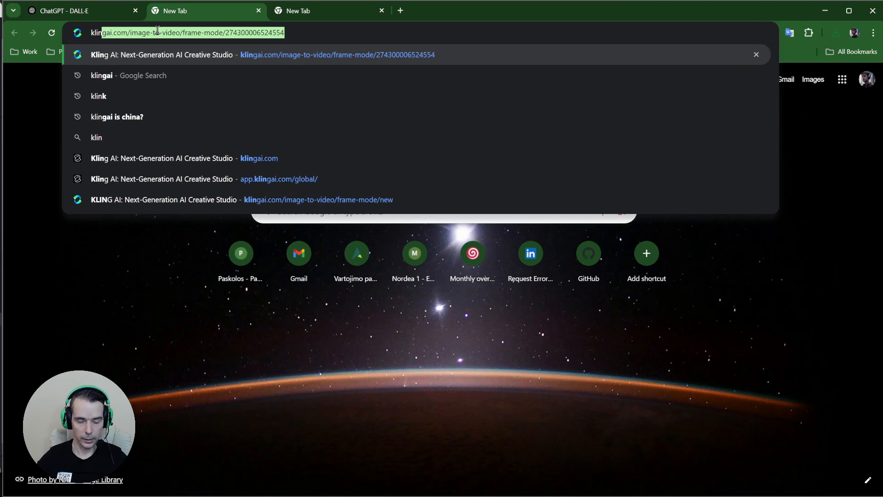
type("gai.")
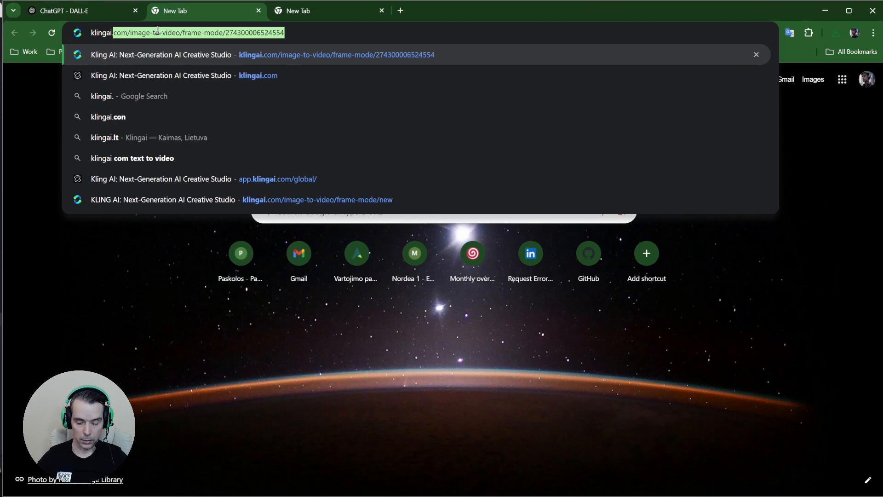
type("com")
key("Return")
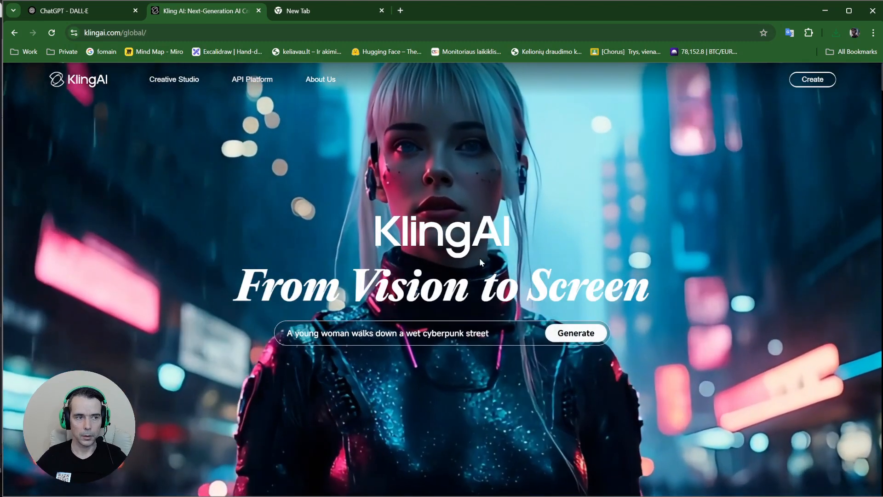
left_click_drag(111, 33, 79, 36)
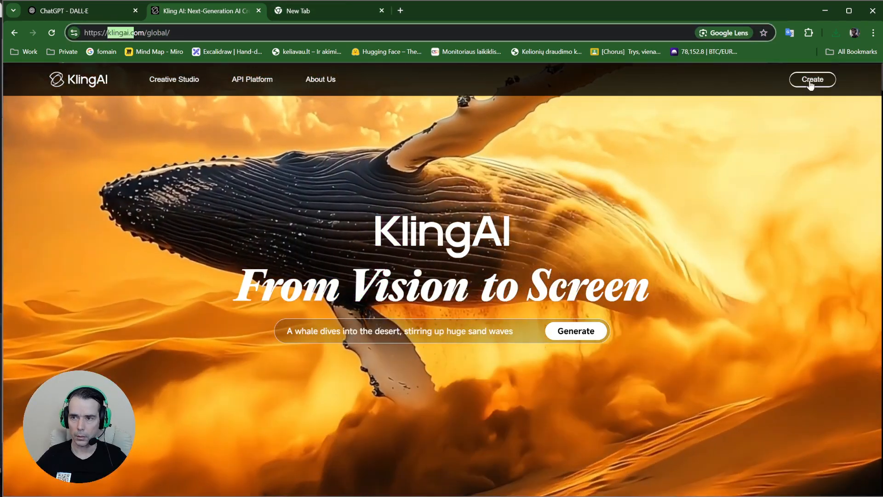
left_click(812, 80)
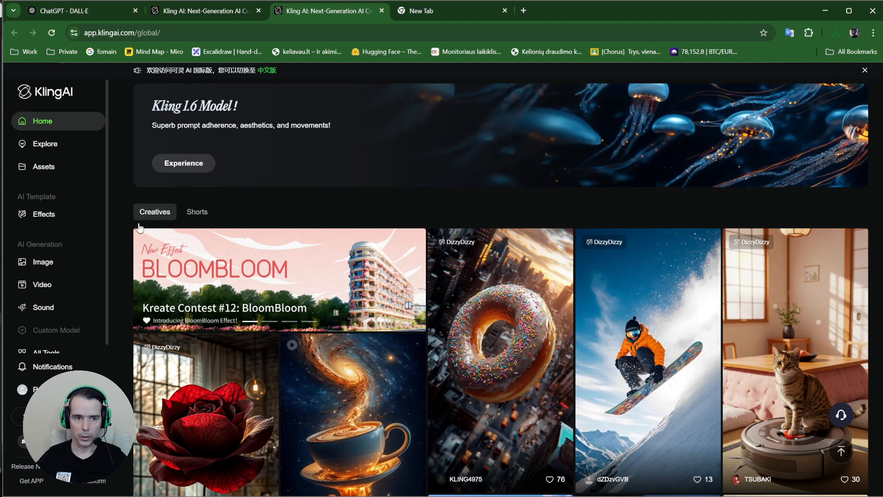
Reach Kling's Image to Video generator through the Video entry in the sidebar
left_click(36, 285)
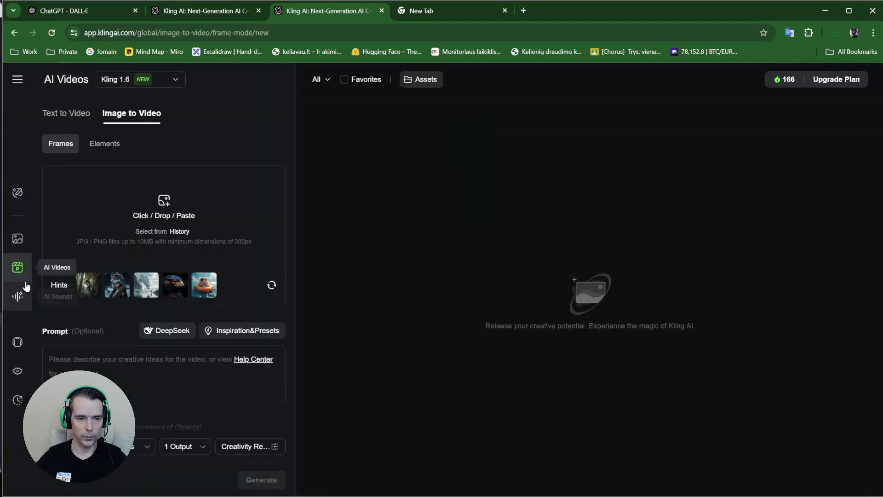
left_click(14, 33)
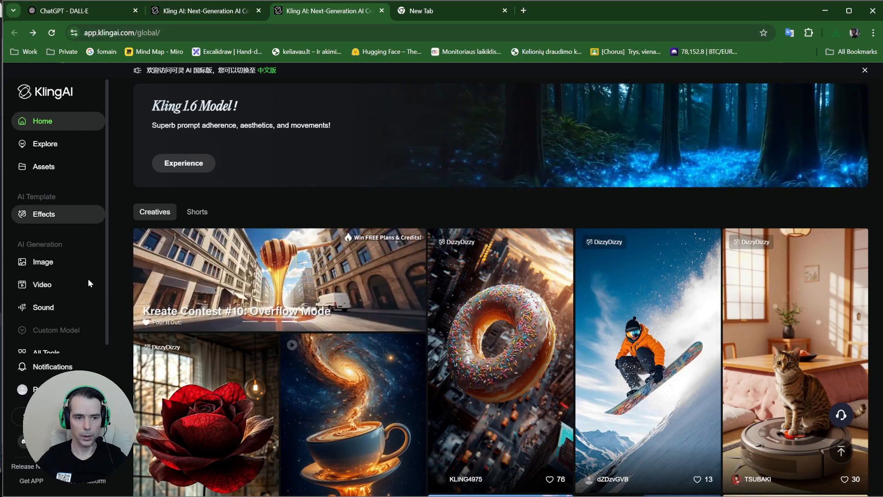
left_click(65, 288)
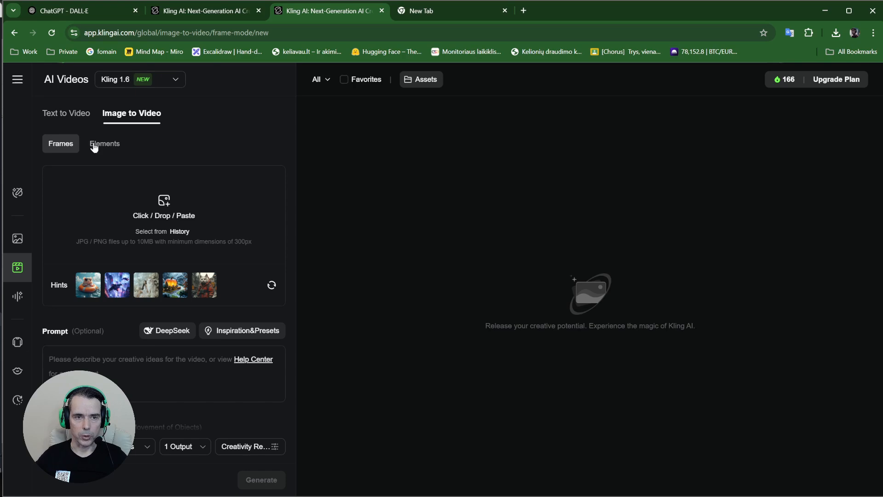
Load the Runway website in the empty tab and open its dashboard
left_click(401, 18)
left_click(389, 34)
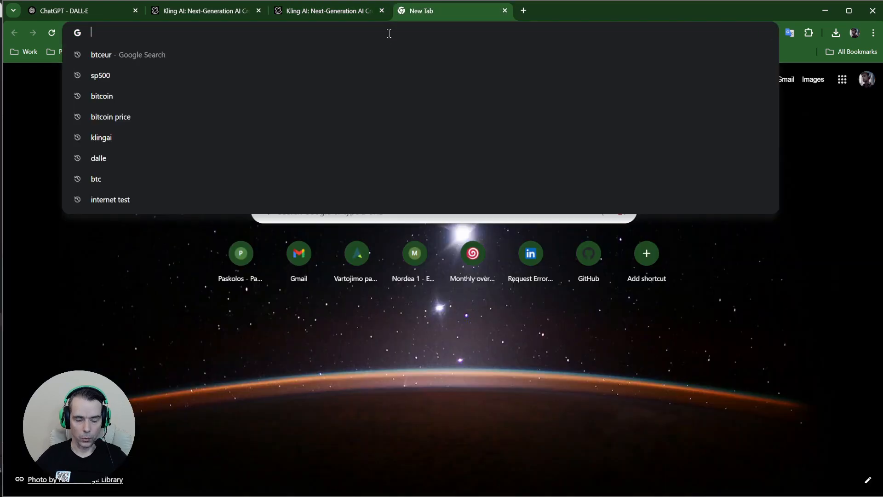
type("runway")
key("Return")
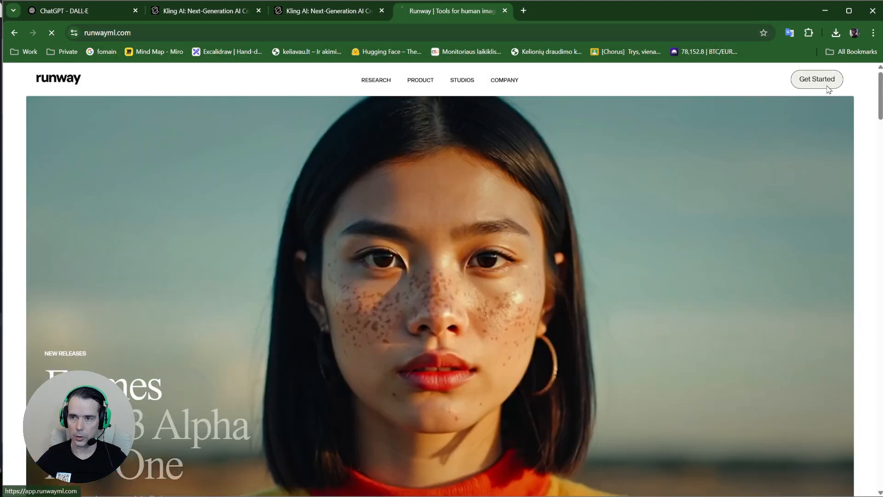
left_click(824, 83)
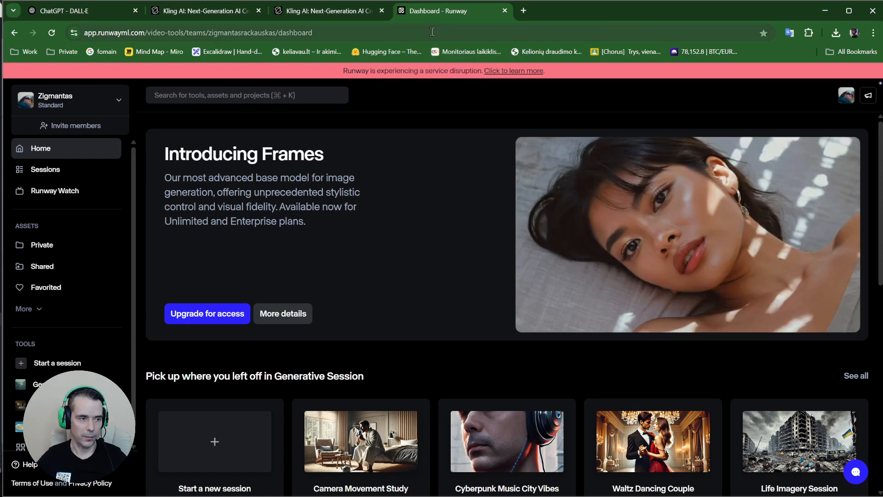
Flip between the Runway and Kling tabs, ending on Kling's Image to Video page
left_click(329, 11)
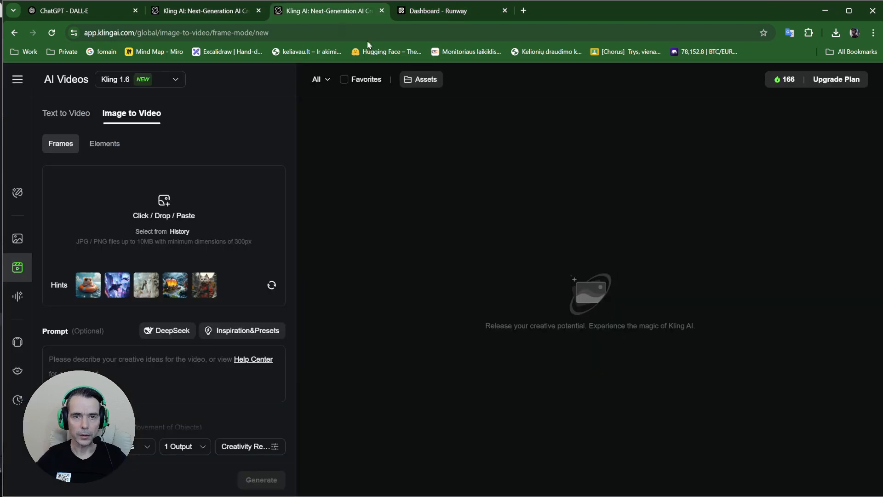
left_click(414, 11)
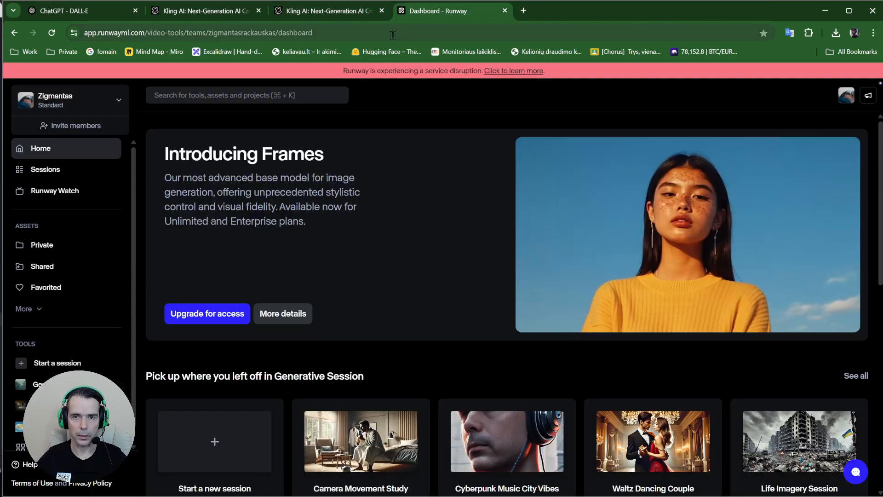
left_click(344, 15)
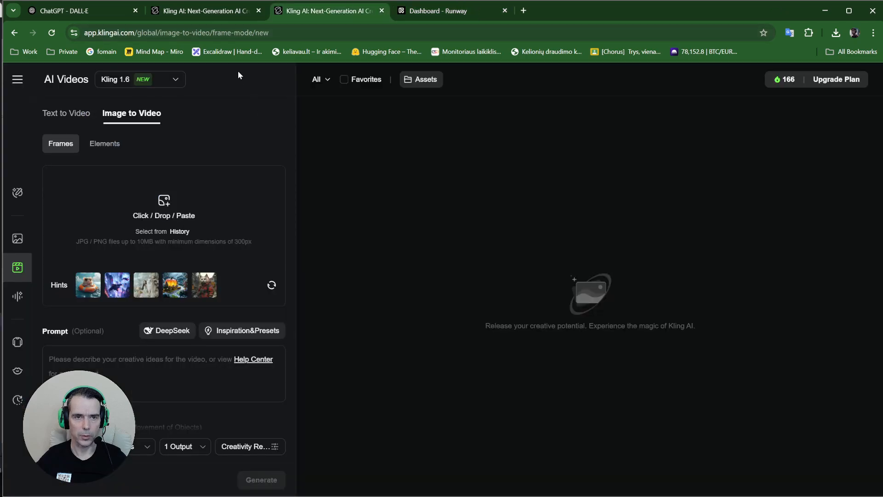
left_click(220, 13)
left_click(283, 14)
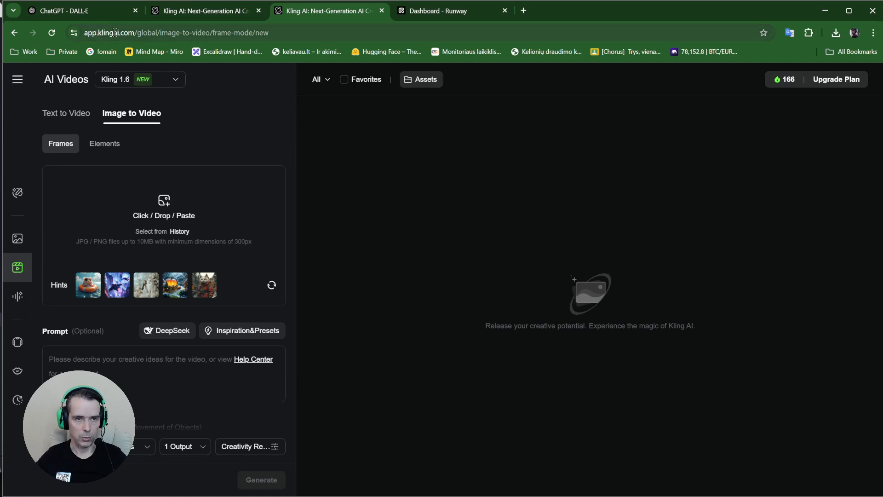
left_click_drag(152, 33, 86, 40)
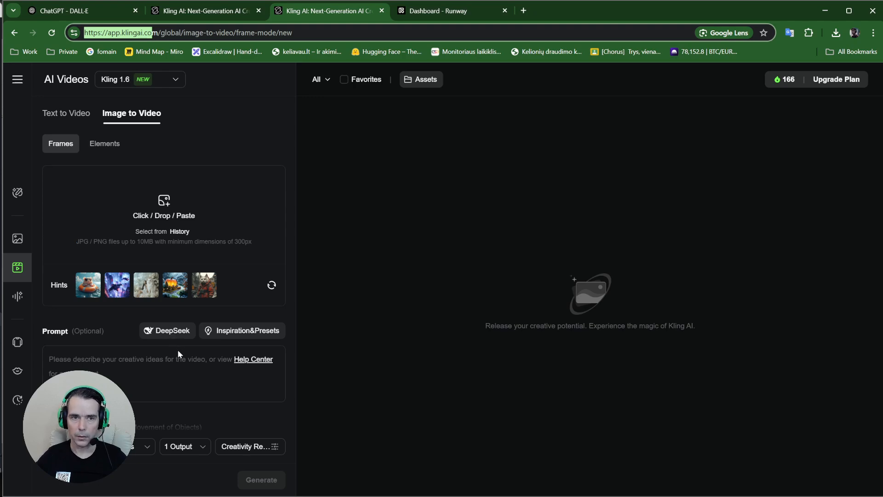
left_click(133, 371)
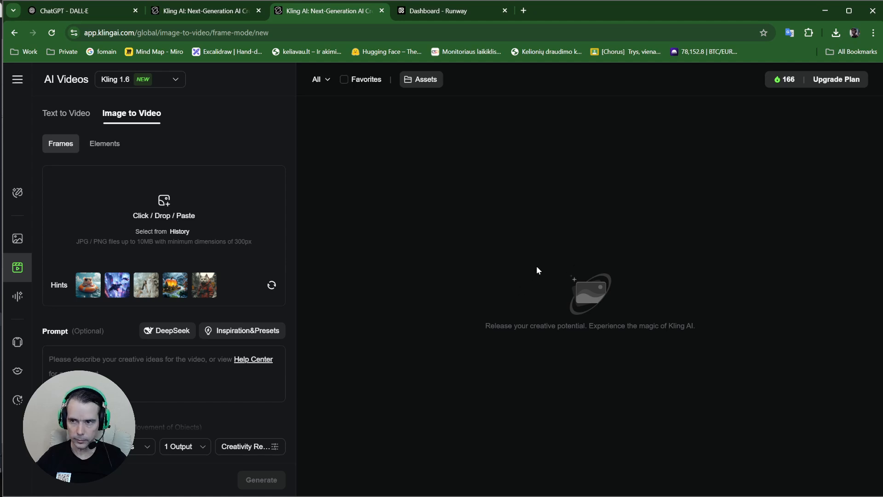
left_click(149, 372)
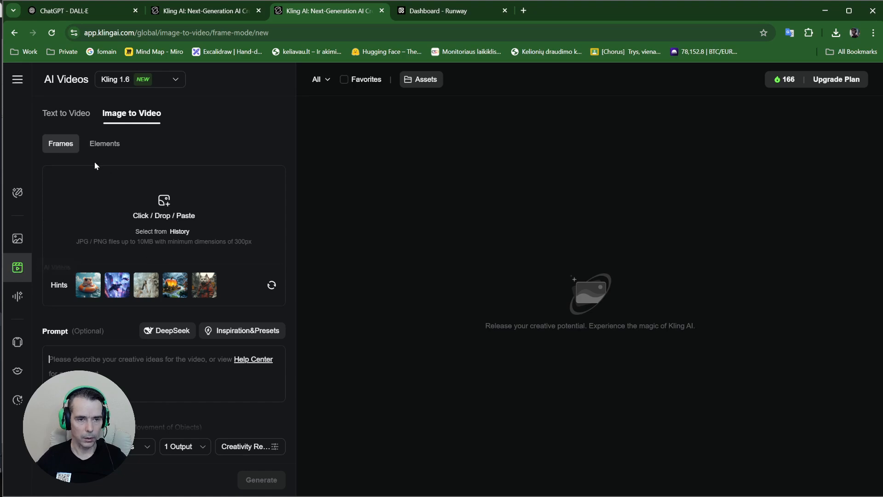
Upload the DALL-E wolf image as Kling's start frame, then delete it again
left_click(161, 220)
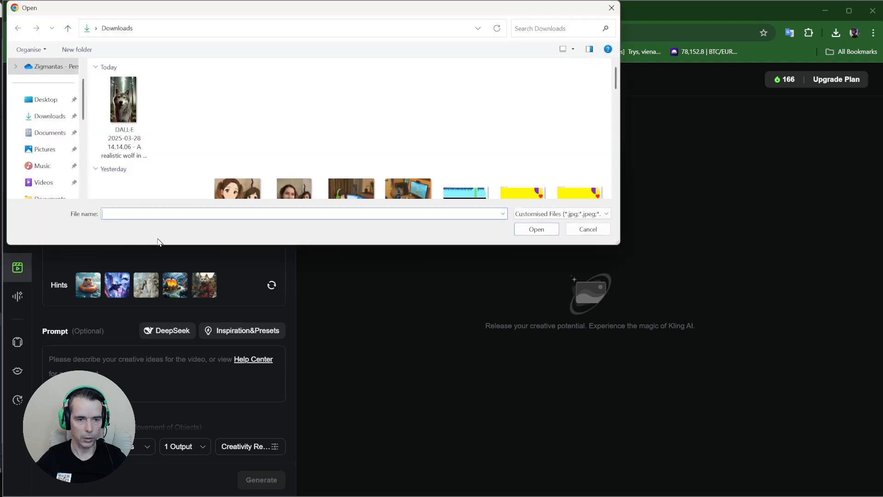
left_click(123, 105)
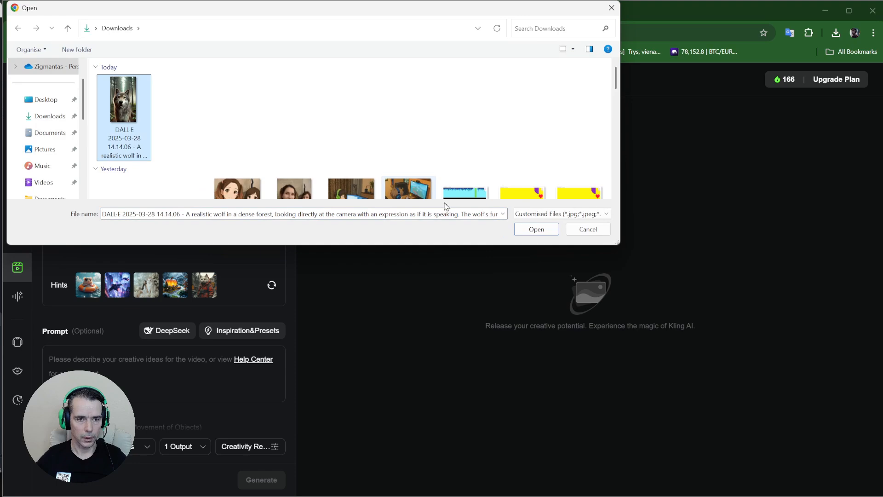
left_click(527, 229)
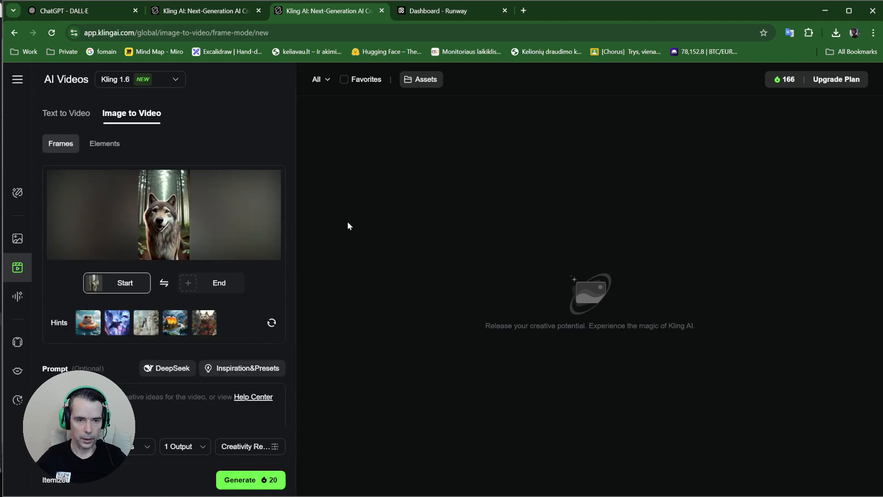
mouse_move(168, 222)
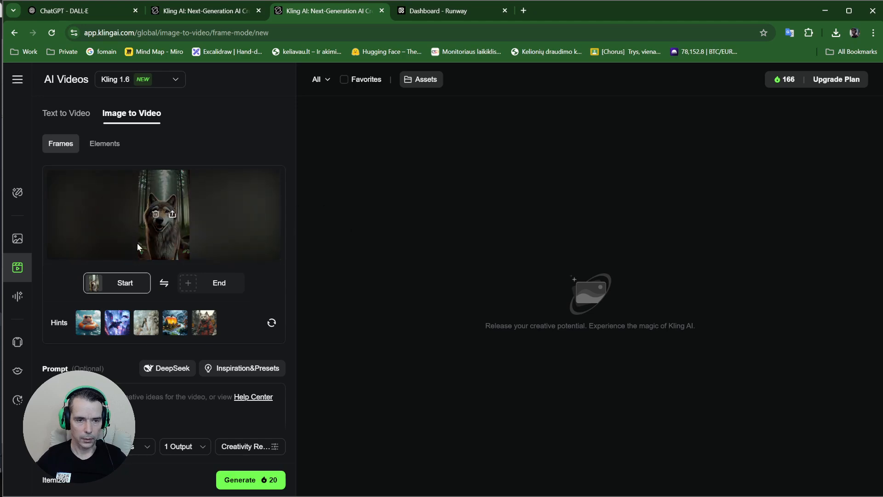
left_click(156, 214)
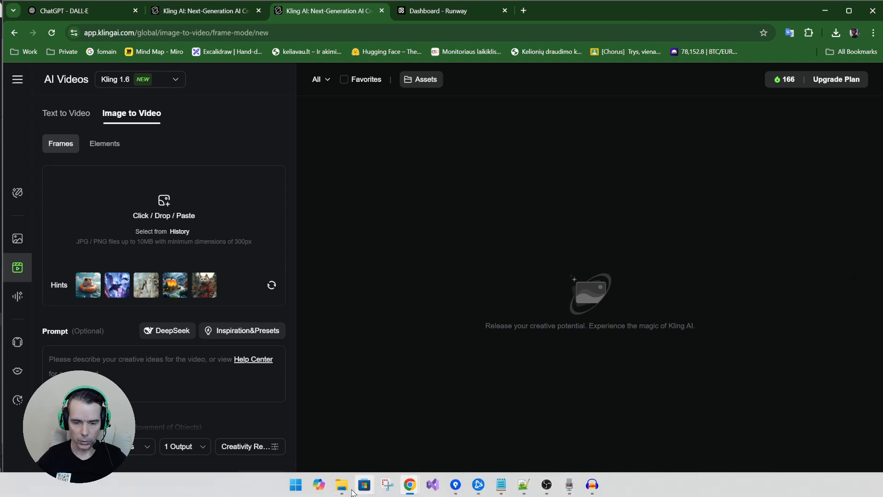
Open the newer 15.15.20 wolf WEBP from Downloads in the photo viewer
mouse_move(341, 484)
left_click(379, 434)
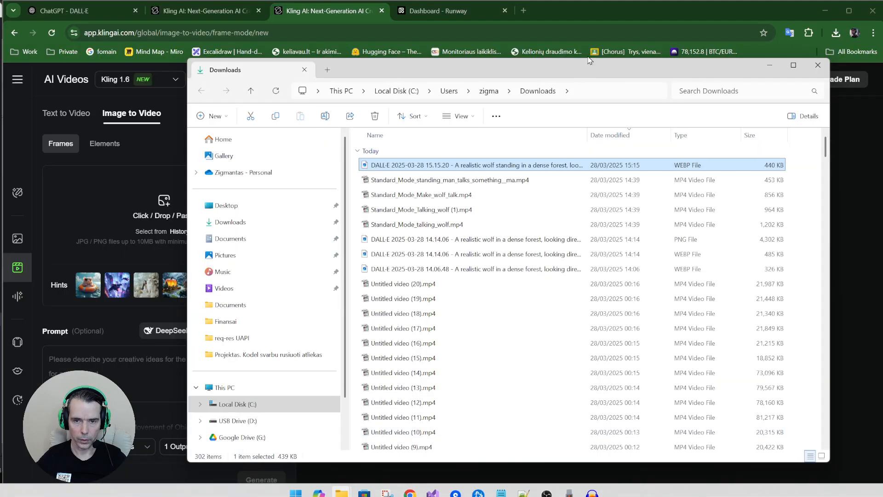
double_click(423, 166)
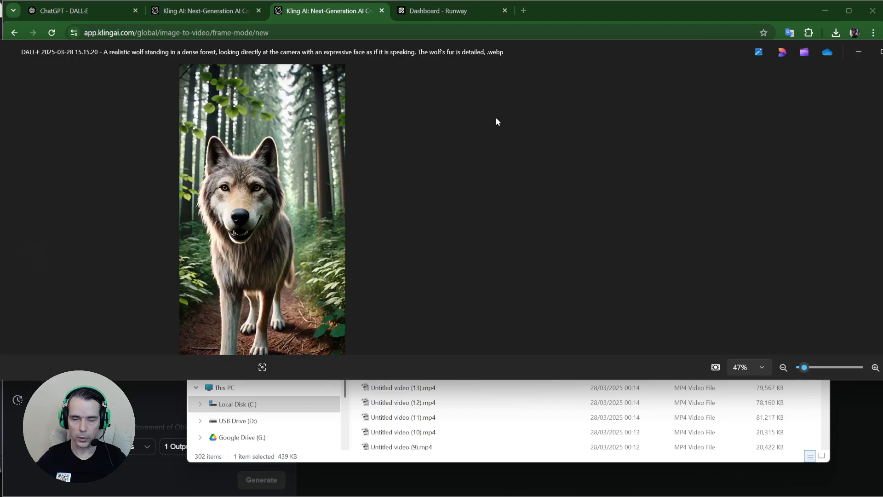
Close the image viewer and widen Explorer's Name column to read full file names
left_click(882, 52)
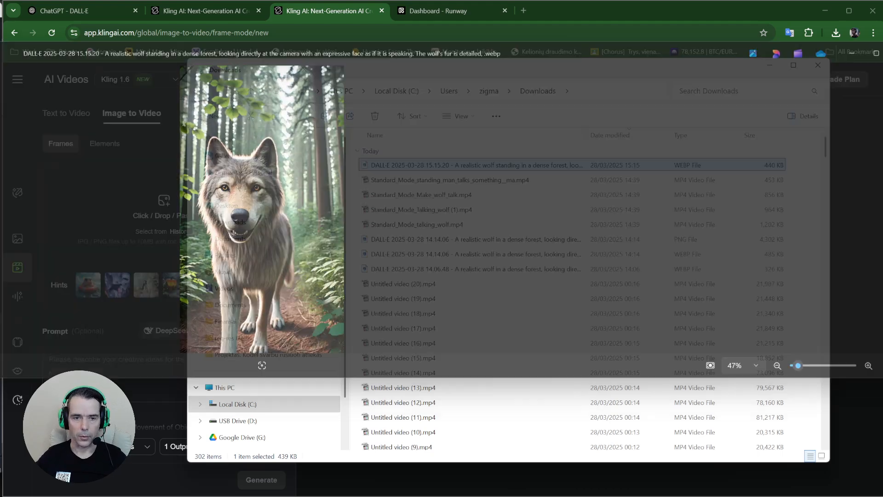
left_click_drag(588, 140, 524, 140)
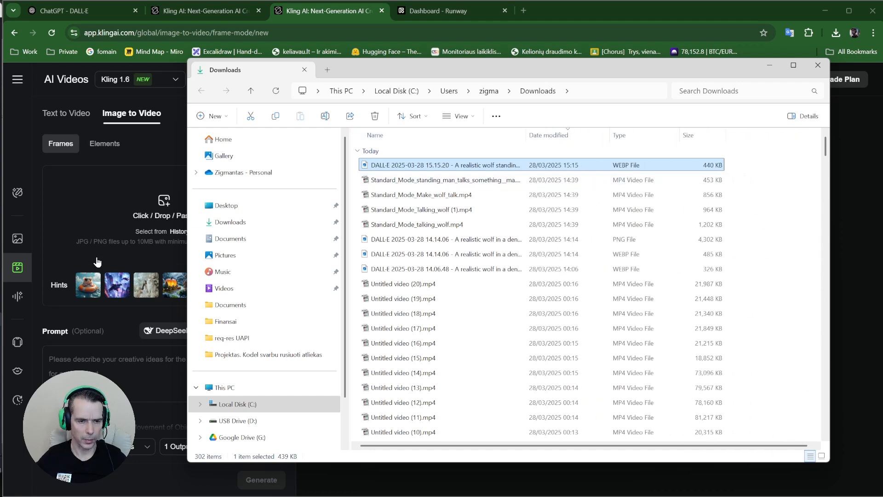
left_click(27, 122)
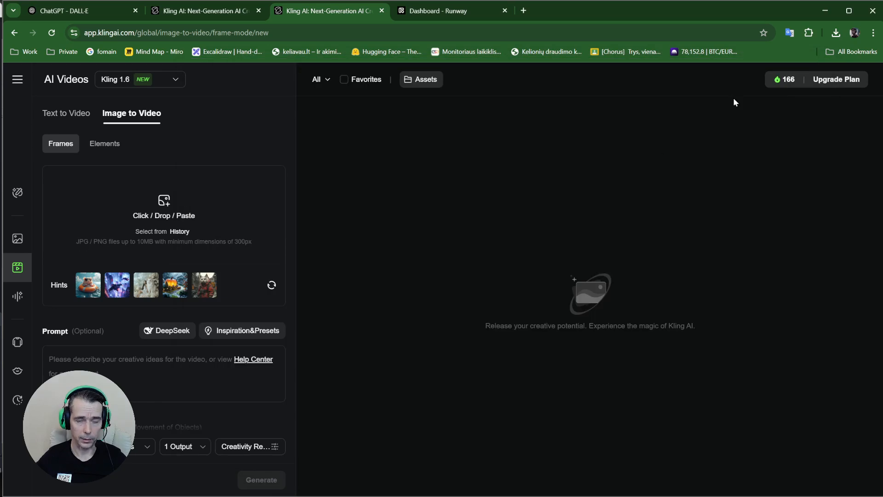
Open the DALL-E wolf WEBP from Downloads with Paint and move Paint aside
key("alt+Tab")
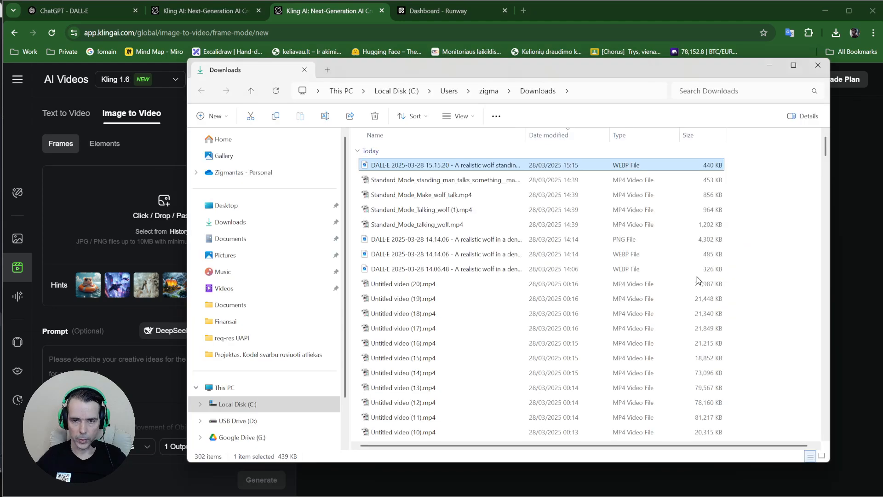
right_click(377, 169)
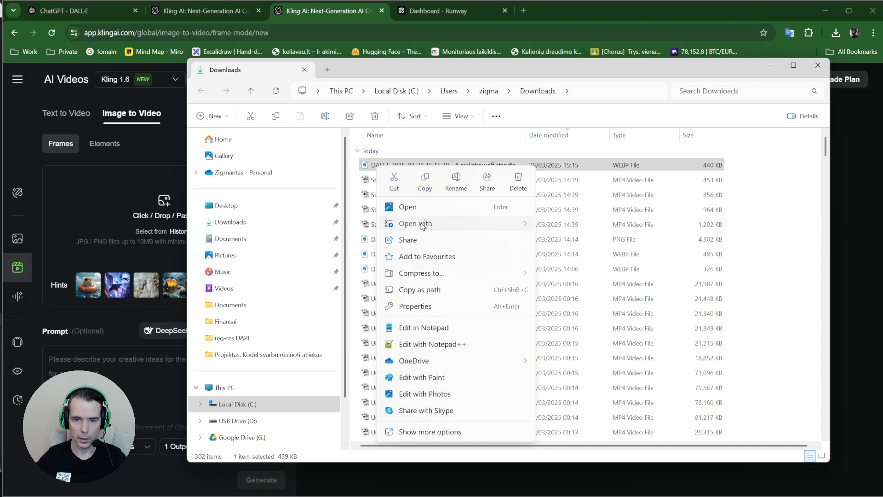
mouse_move(419, 224)
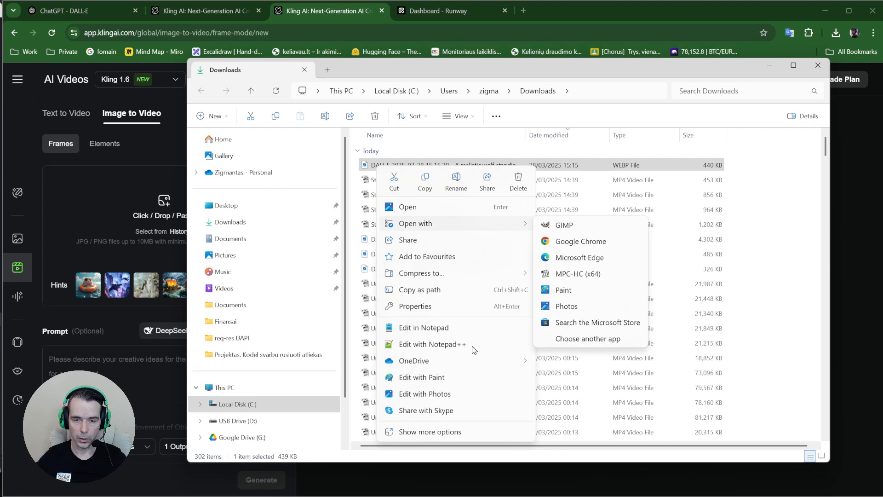
left_click(419, 380)
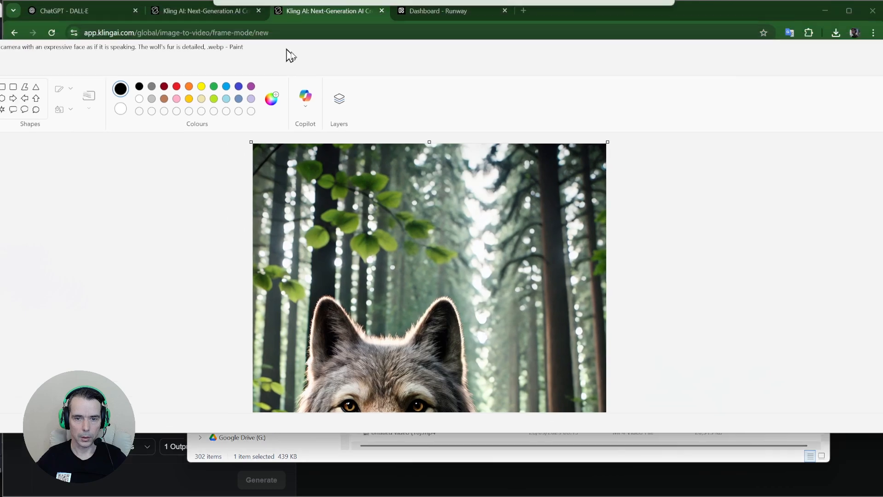
left_click_drag(290, 55, 400, 75)
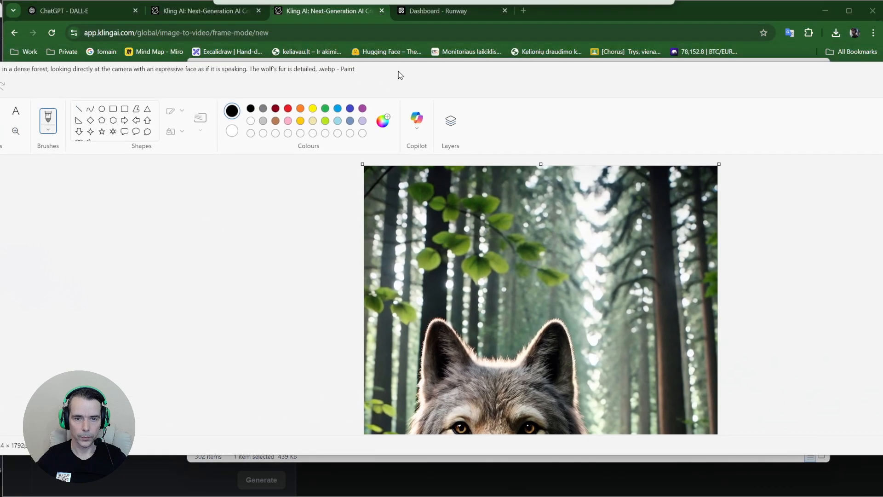
Save the wolf image as a PNG picture in Downloads under the same name, then close Paint
left_click_drag(58, 83, 326, 82)
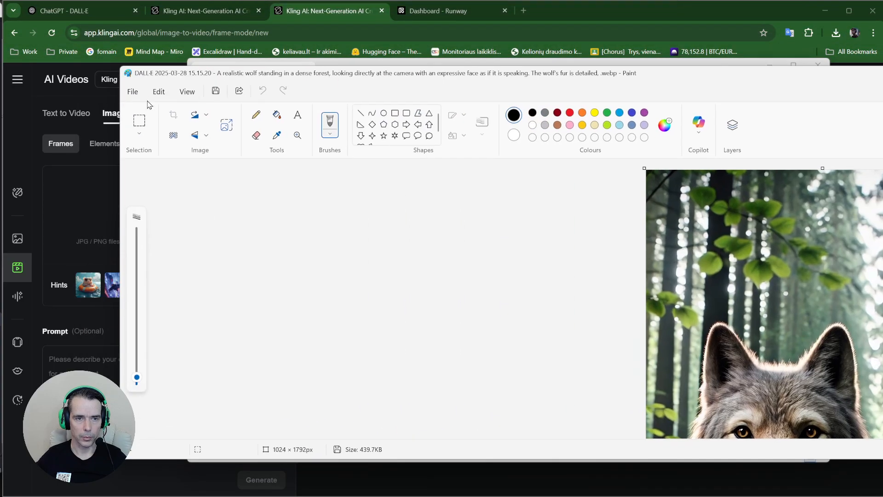
left_click(132, 92)
mouse_move(168, 197)
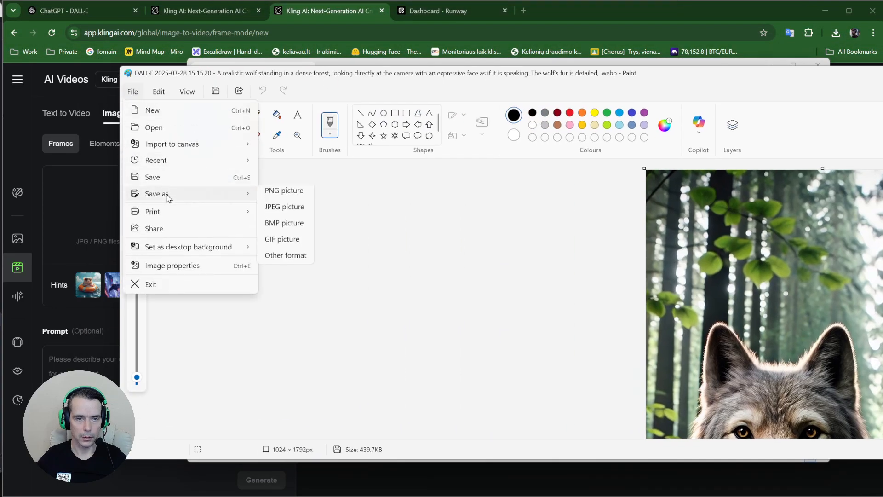
left_click(293, 196)
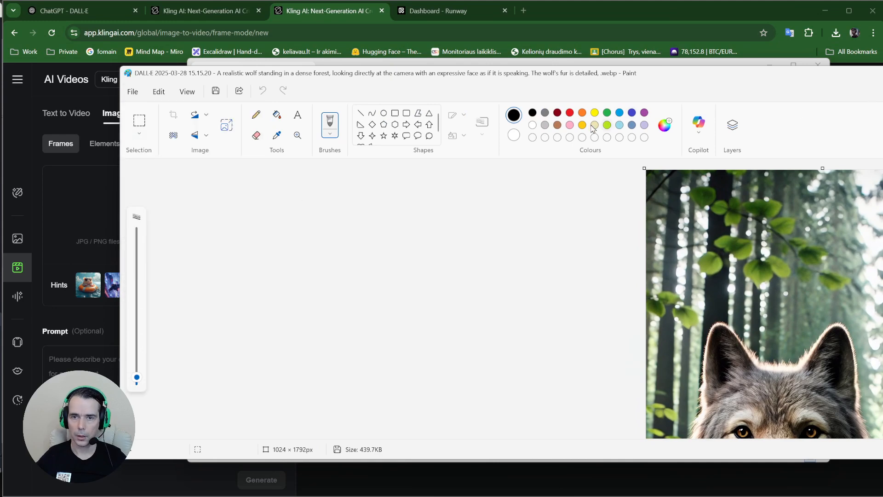
left_click(132, 92)
mouse_move(171, 195)
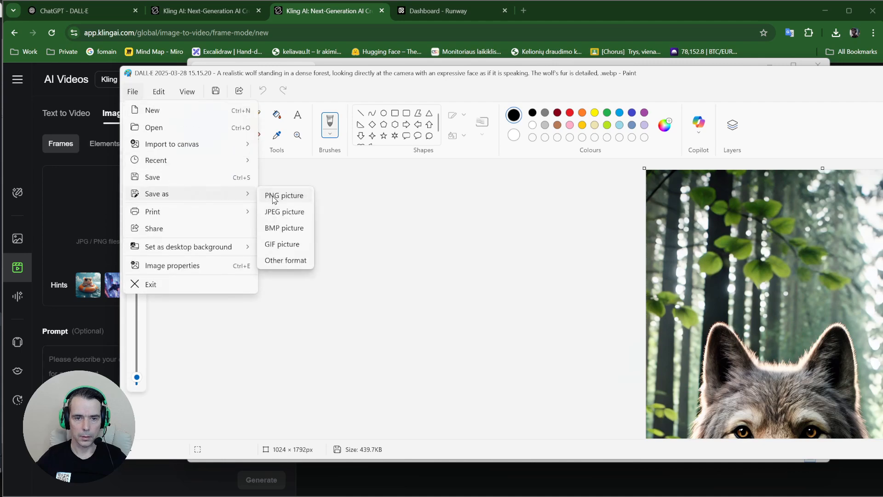
left_click(274, 197)
left_click_drag(866, 129, 425, 134)
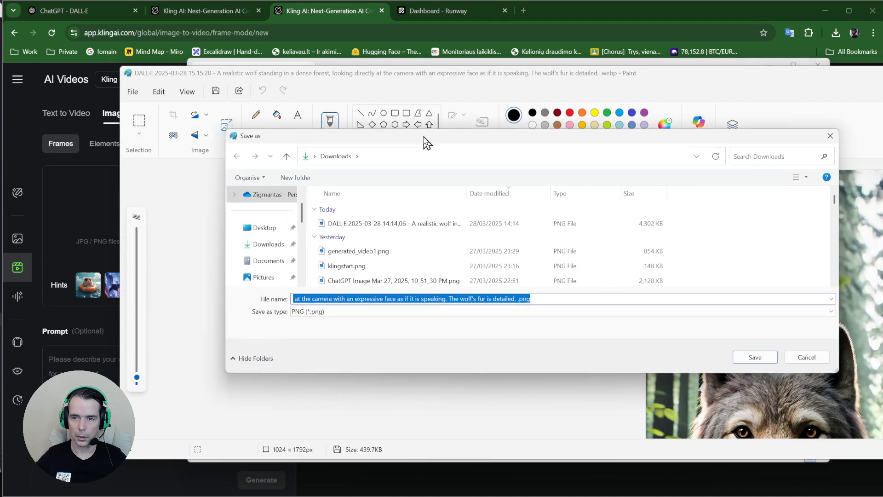
left_click(751, 356)
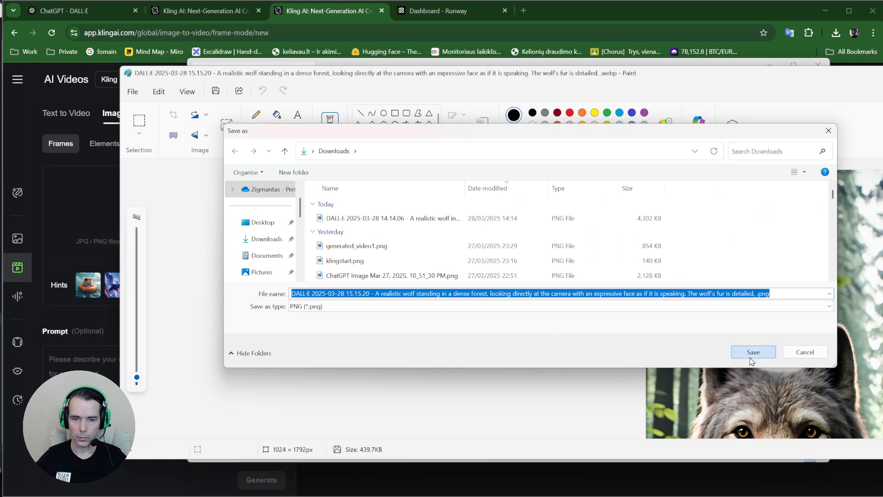
left_click_drag(548, 83, 241, 90)
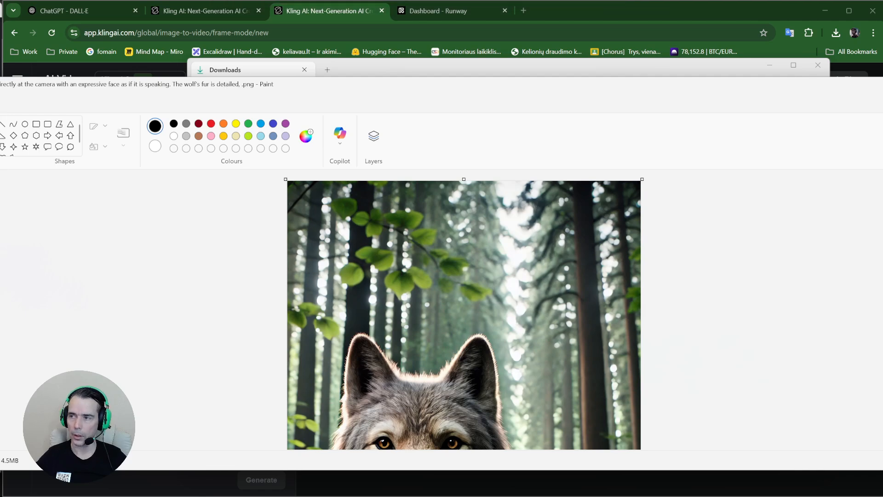
key("alt+F4")
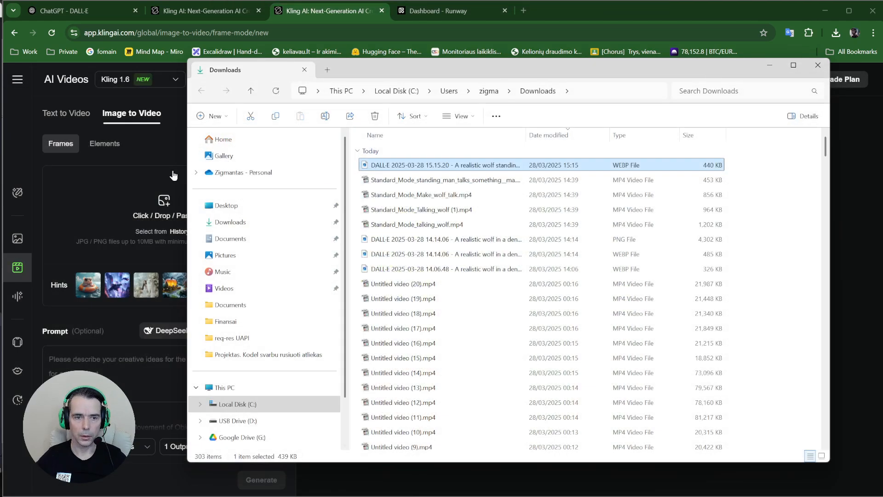
Upload the new wolf PNG from Downloads as Kling's image-to-video start frame
left_click(27, 157)
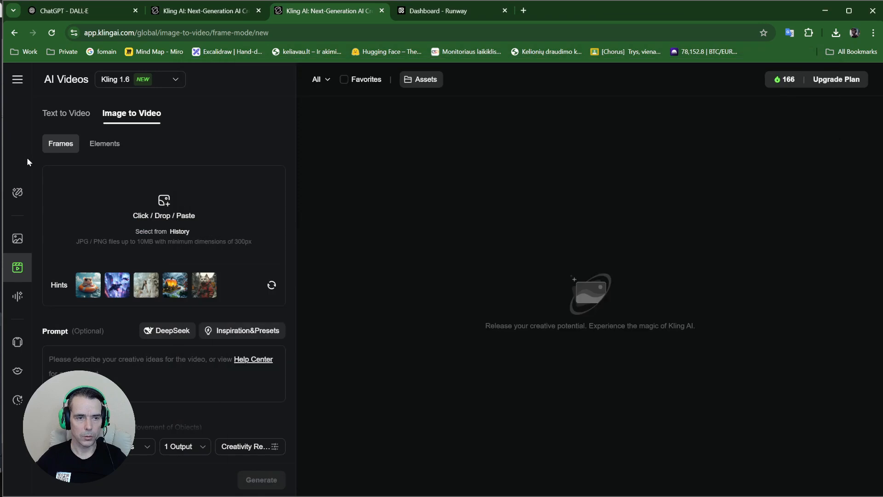
left_click(165, 206)
left_click(122, 109)
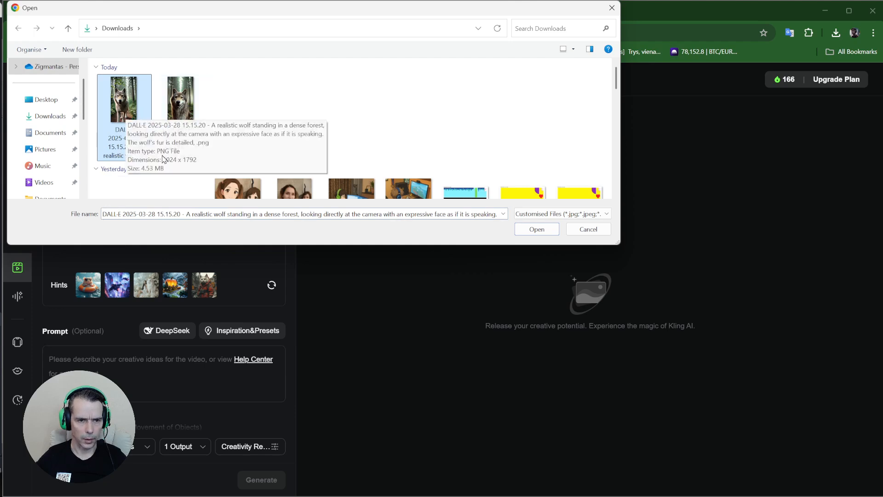
left_click(554, 234)
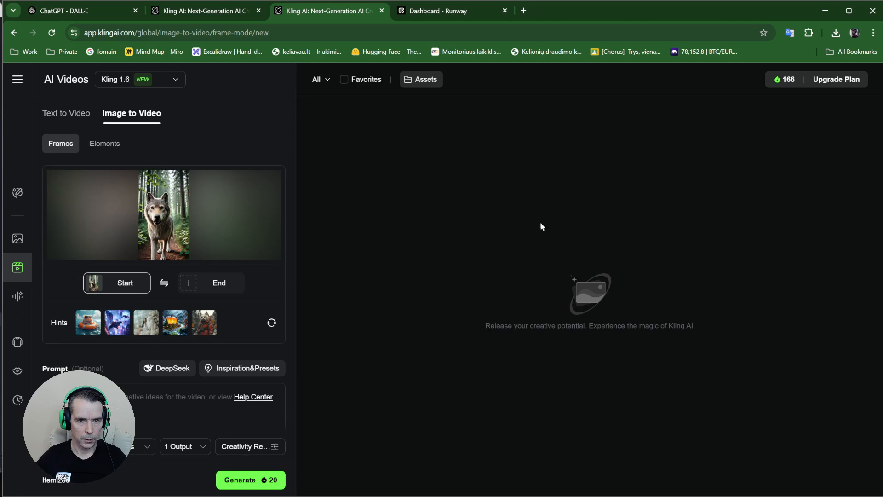
left_click(112, 13)
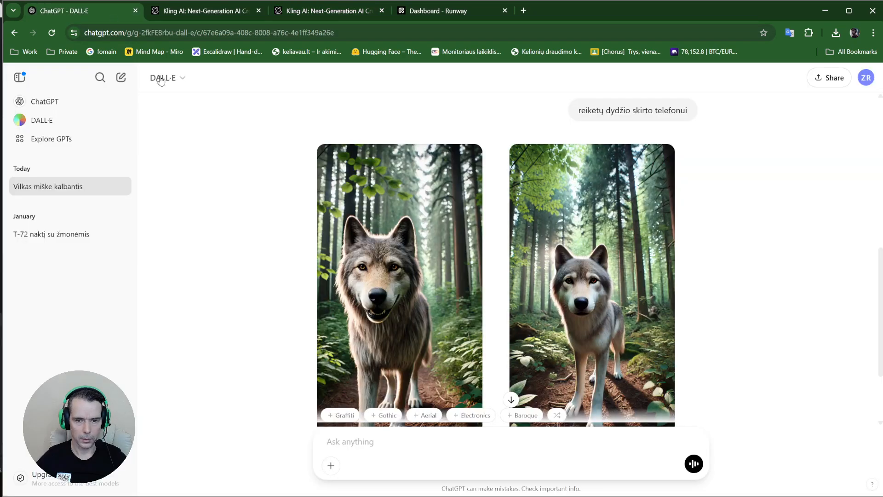
left_click(336, 13)
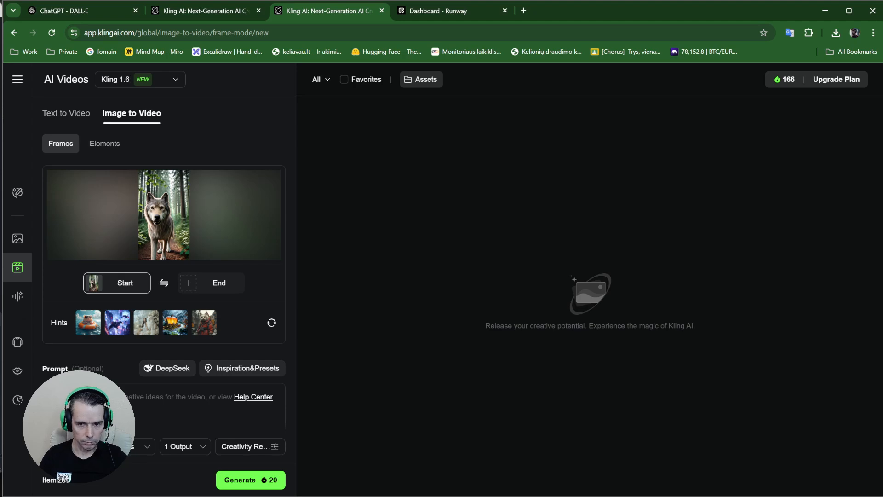
Enter a prompt for the talking wolf clip, keep 1 output, and generate the video
type("w")
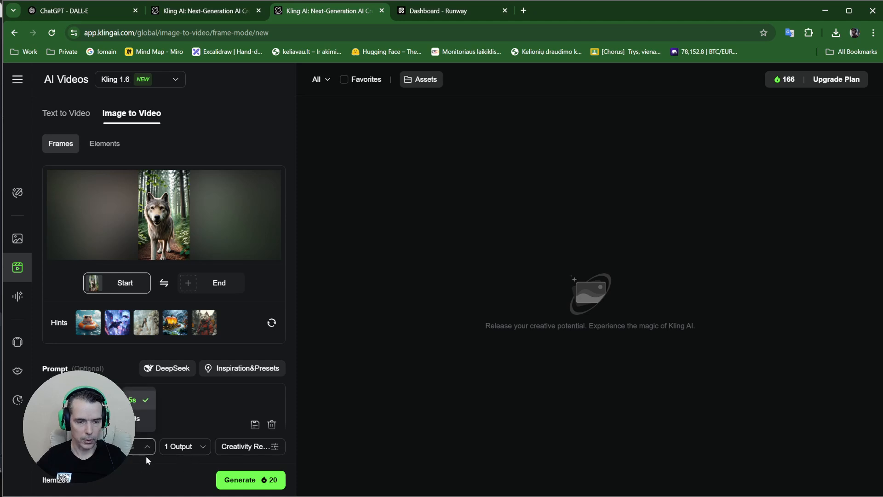
left_click(182, 446)
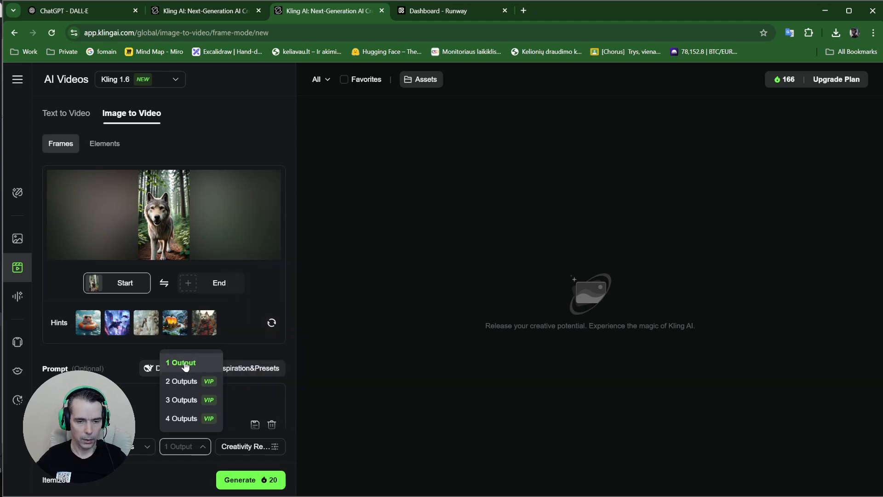
left_click(178, 477)
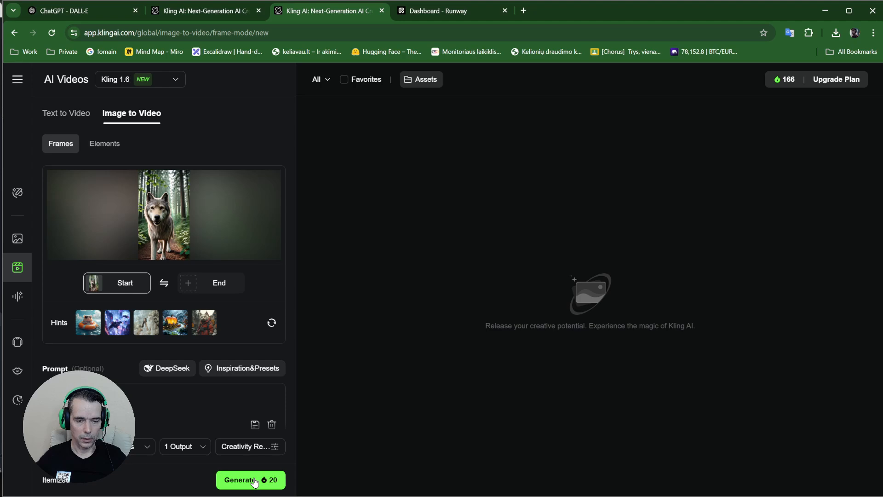
left_click(253, 482)
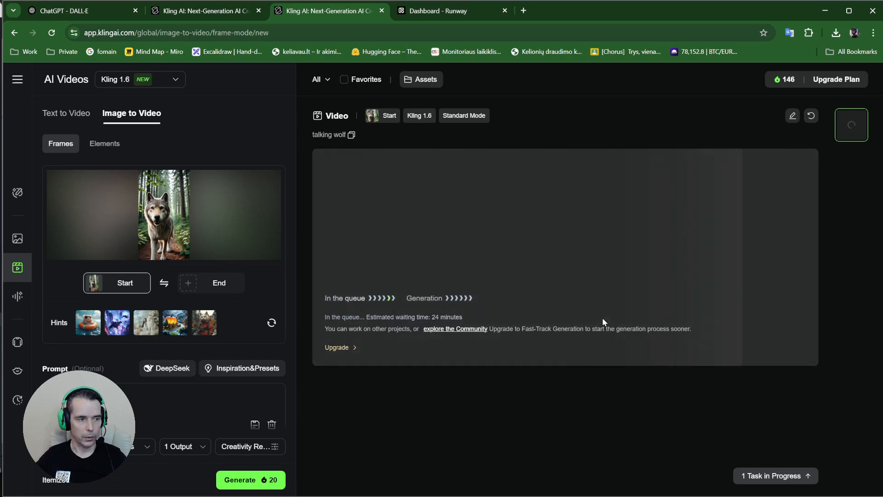
Leave the talking wolf job queued with its 24-minute wait and switch windows with Alt+Tab
mouse_move(147, 222)
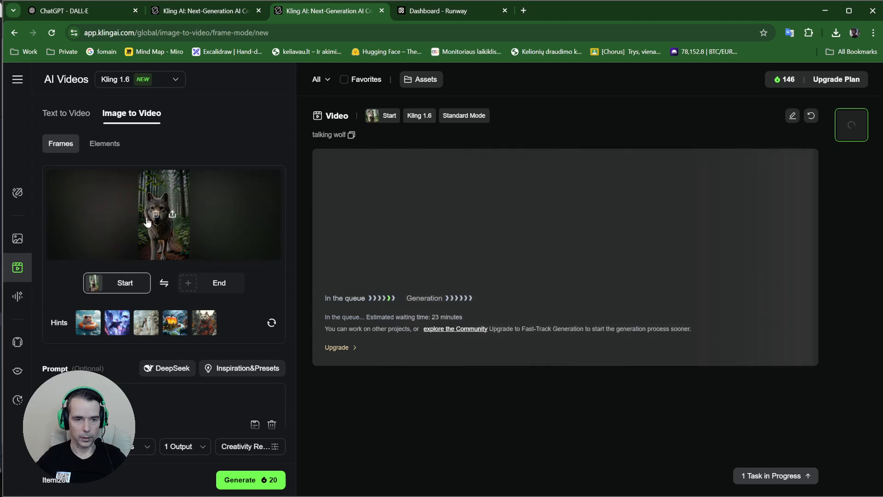
key("alt+Tab")
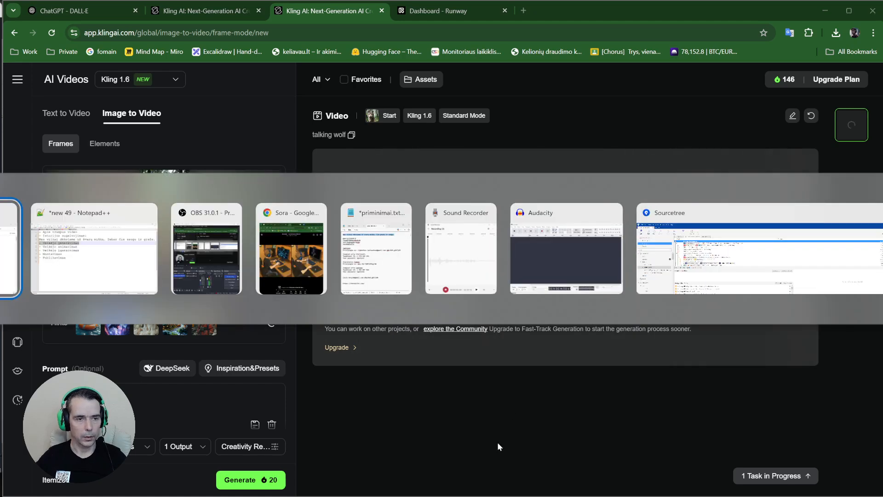
In Notepad++, select the wolf's line, then the Veikėjo animavimas and Veikėjo įgarsinimas steps
key("alt+Tab")
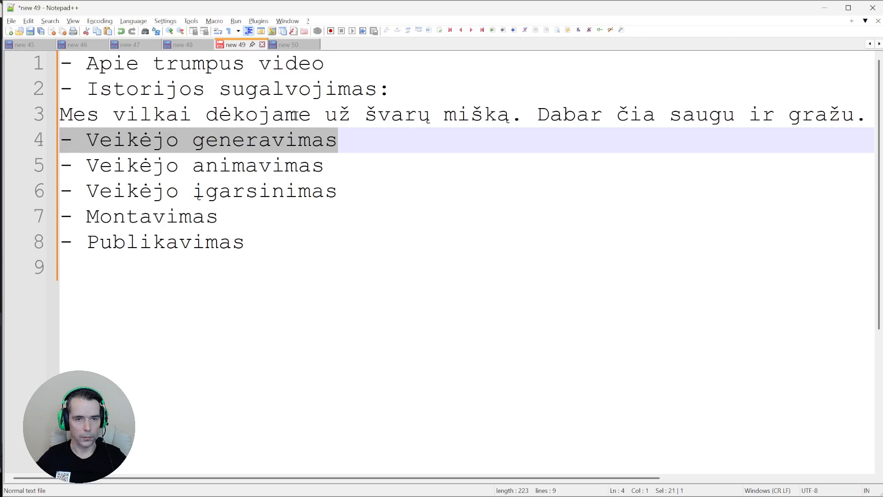
left_click_drag(73, 115, 508, 114)
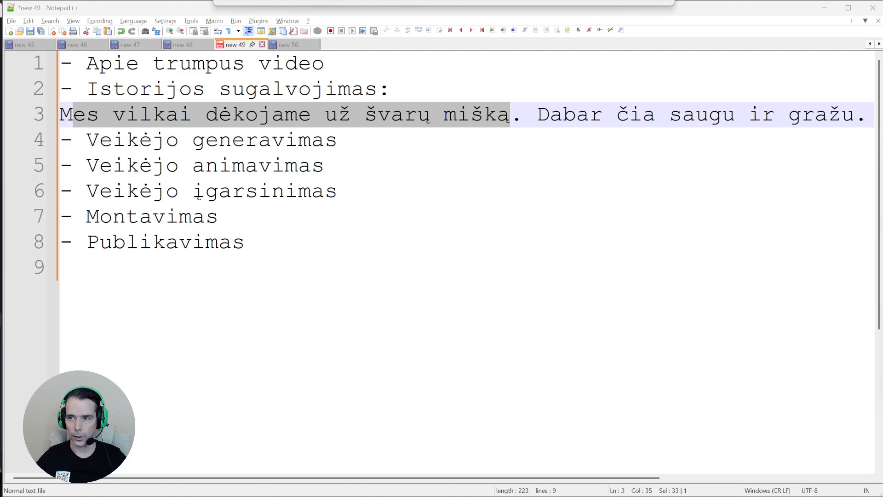
left_click_drag(882, 57, 769, 77)
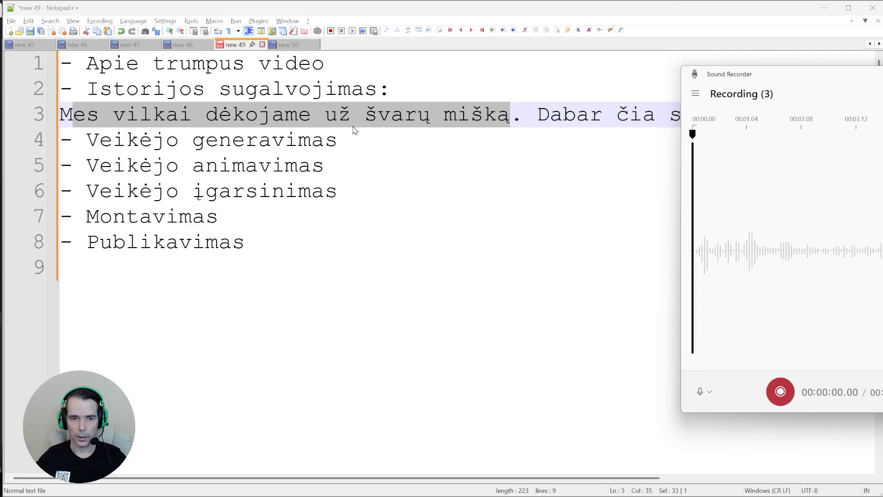
left_click_drag(139, 138, 312, 120)
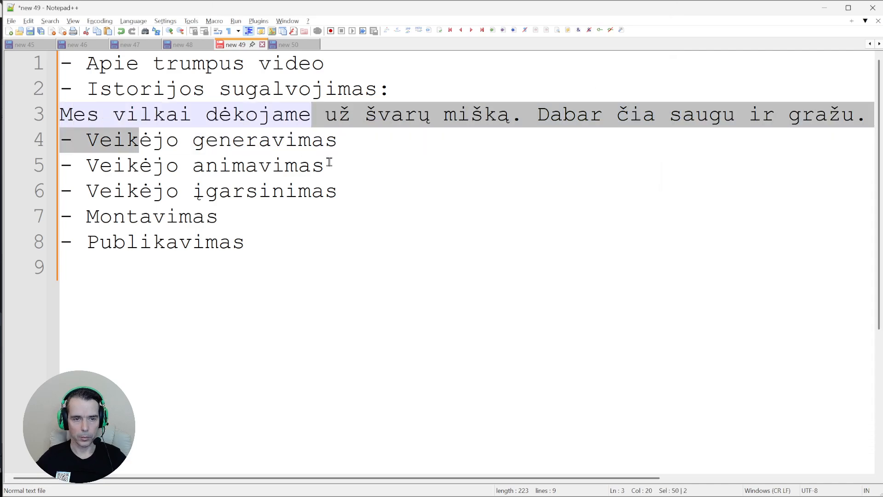
left_click_drag(329, 162, 91, 165)
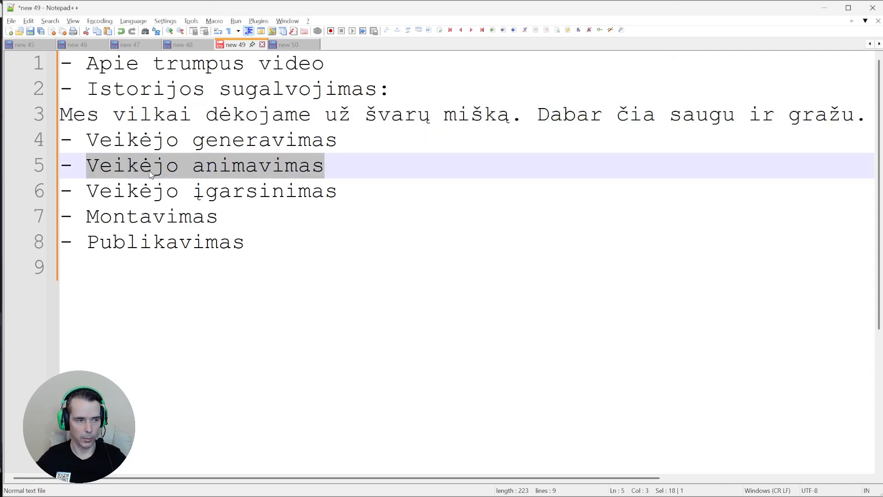
left_click_drag(344, 192, 90, 187)
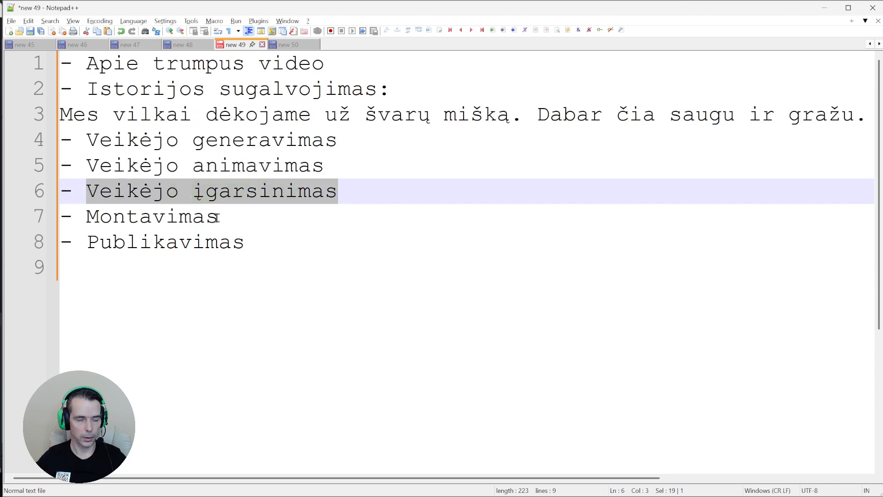
Mark Montavimas on line 7 and centre Sound Recorder showing Recording (3)
left_click_drag(217, 217, 62, 226)
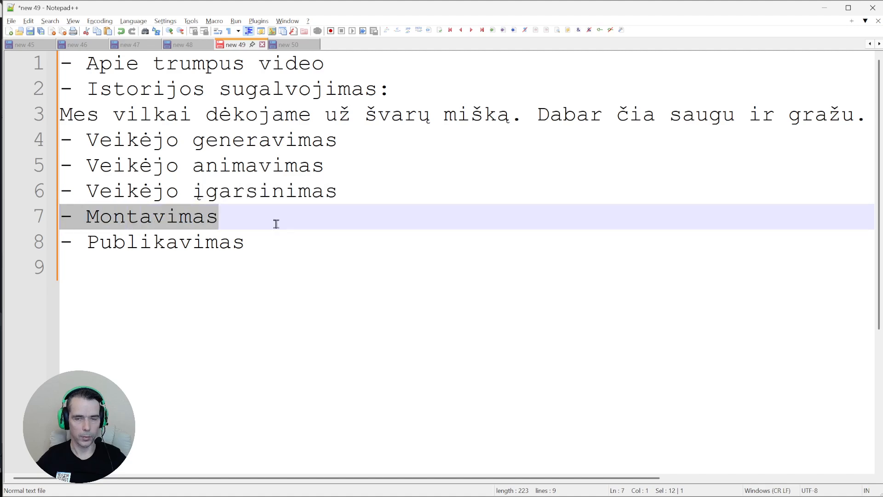
key("alt+Tab")
left_click_drag(773, 85, 391, 78)
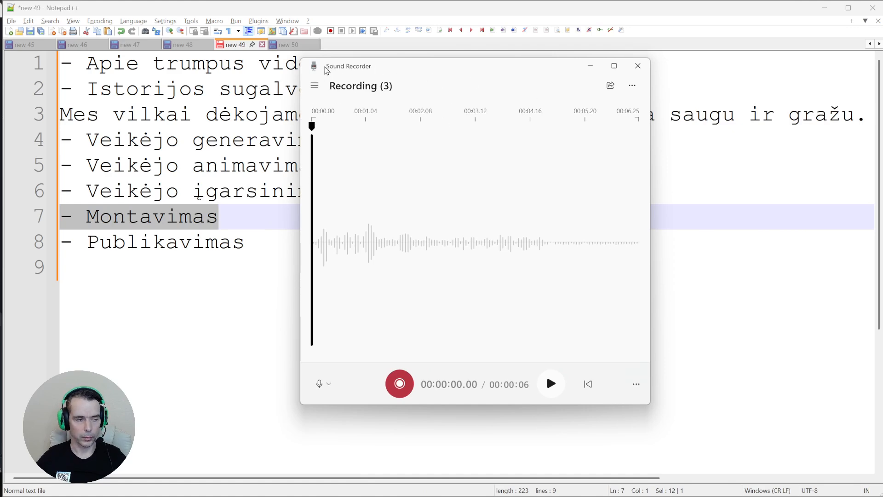
Close Sound Recorder, relaunch it from a 'recor' Start search, and reposition its window
left_click_drag(300, 316, 138, 309)
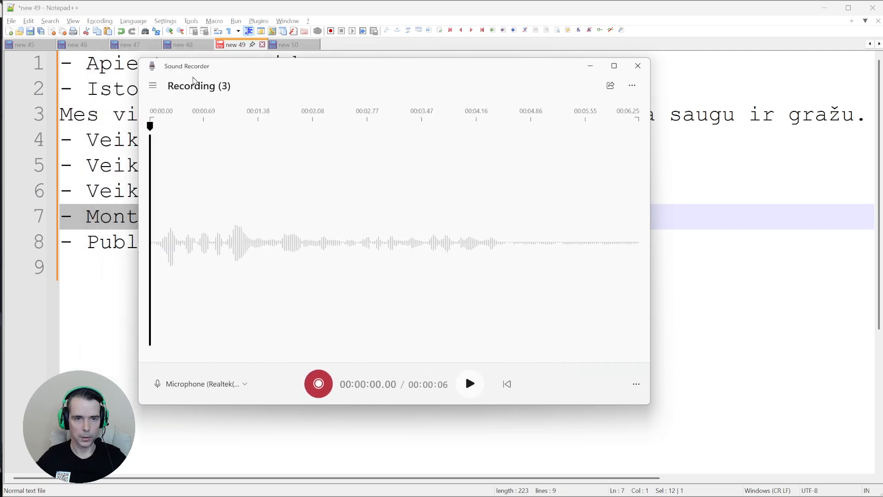
left_click(637, 66)
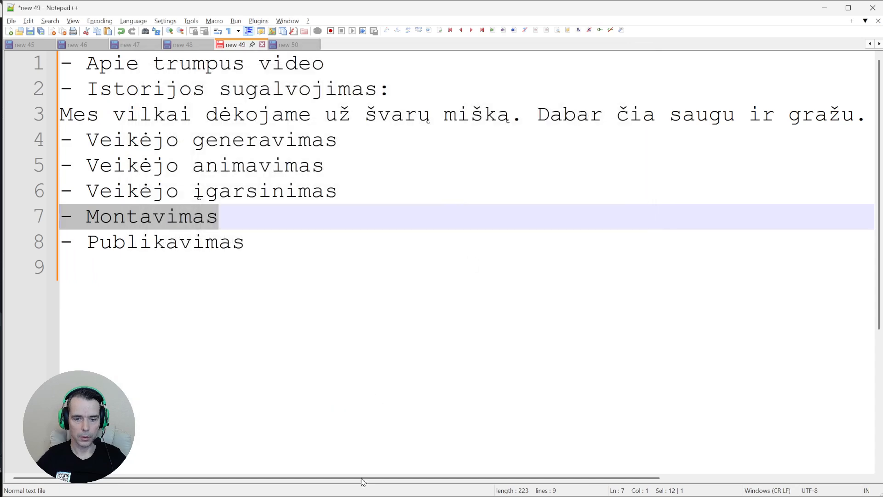
left_click(308, 485)
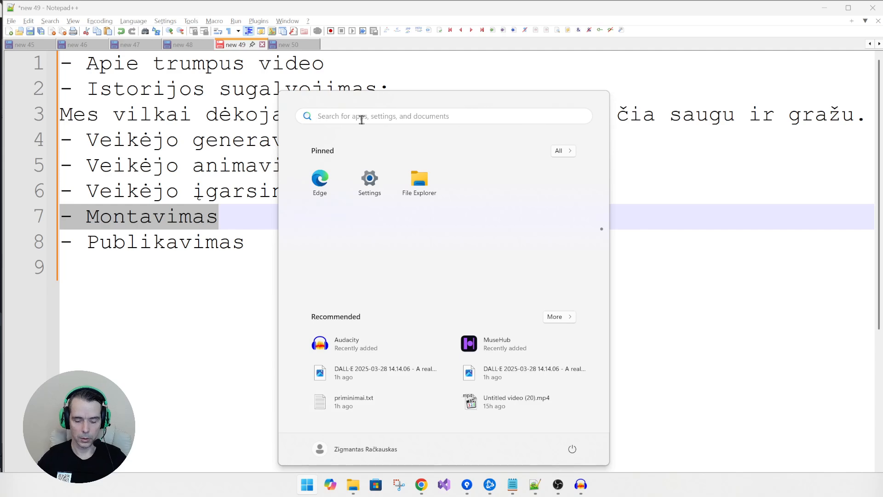
type("recor")
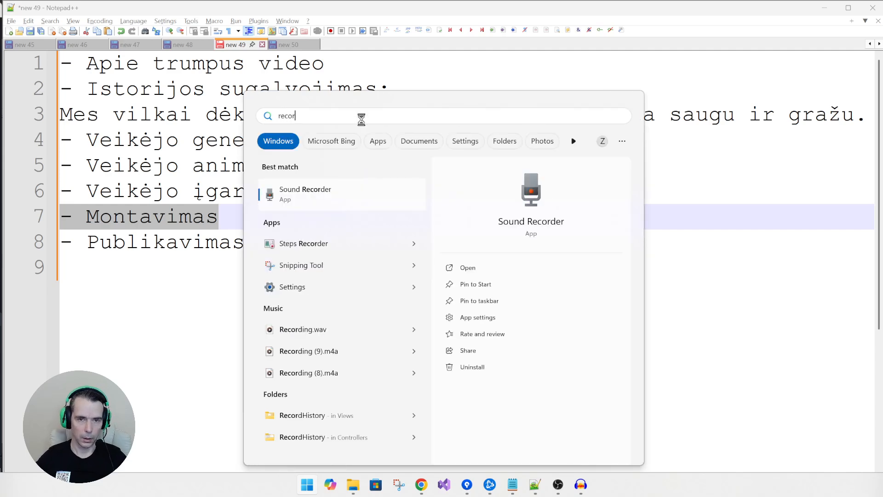
left_click_drag(317, 118, 255, 119)
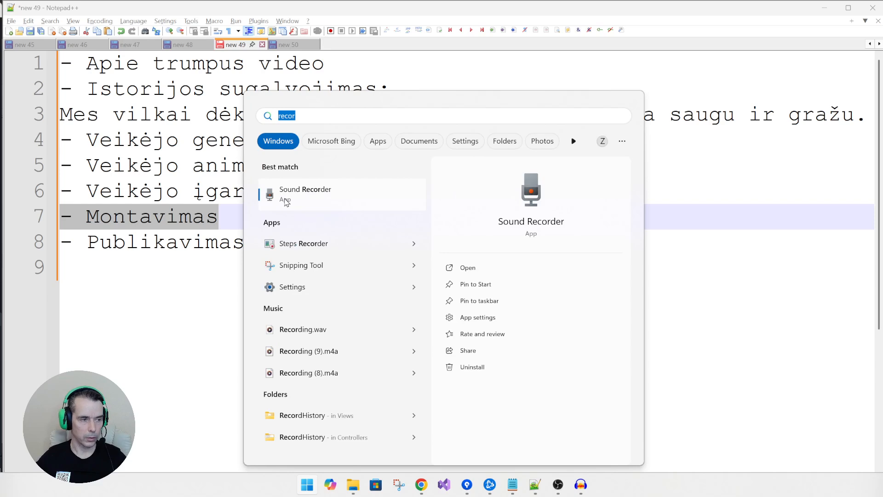
left_click(286, 203)
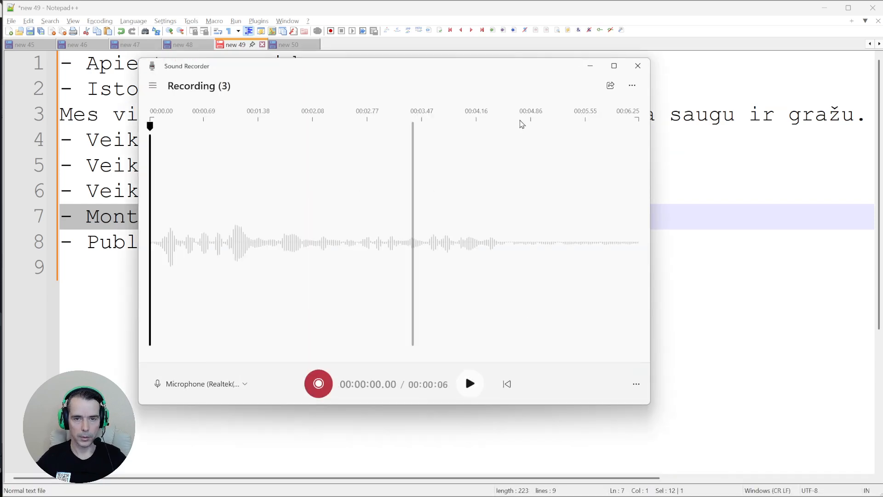
mouse_move(369, 75)
left_mouse_down()
mouse_move(434, 59)
mouse_move(381, 62)
left_mouse_up()
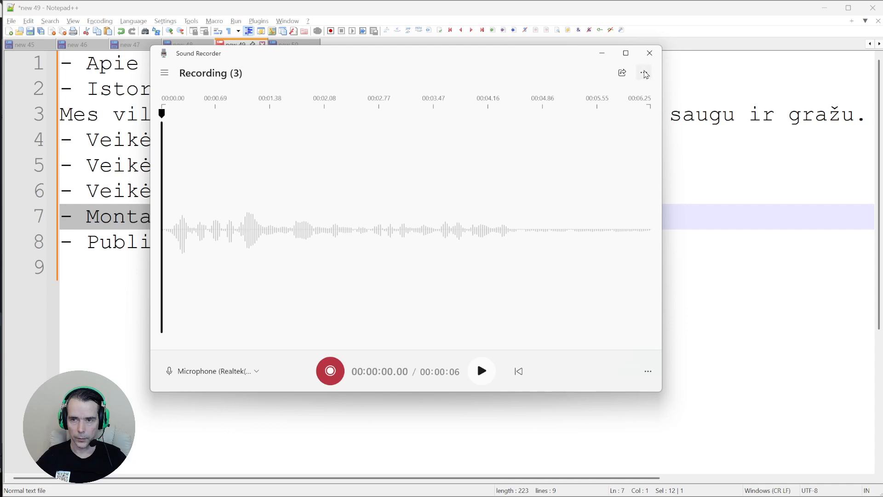
left_click(644, 73)
left_click(645, 74)
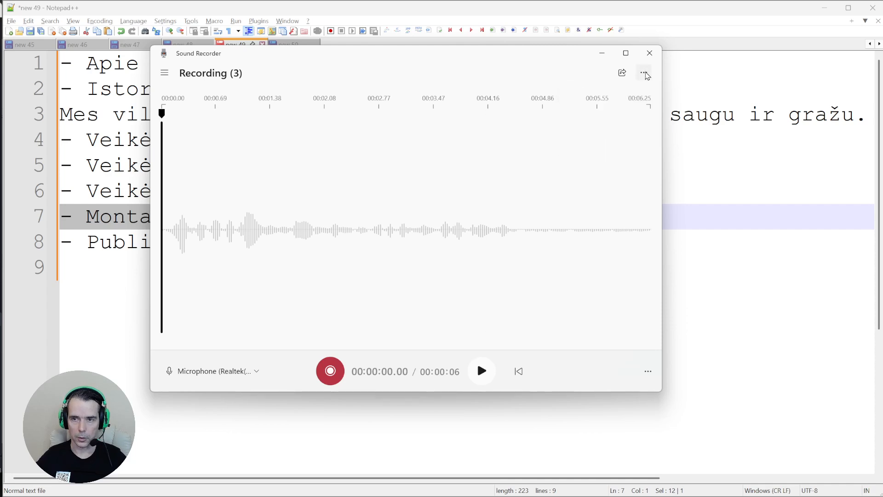
left_click(643, 73)
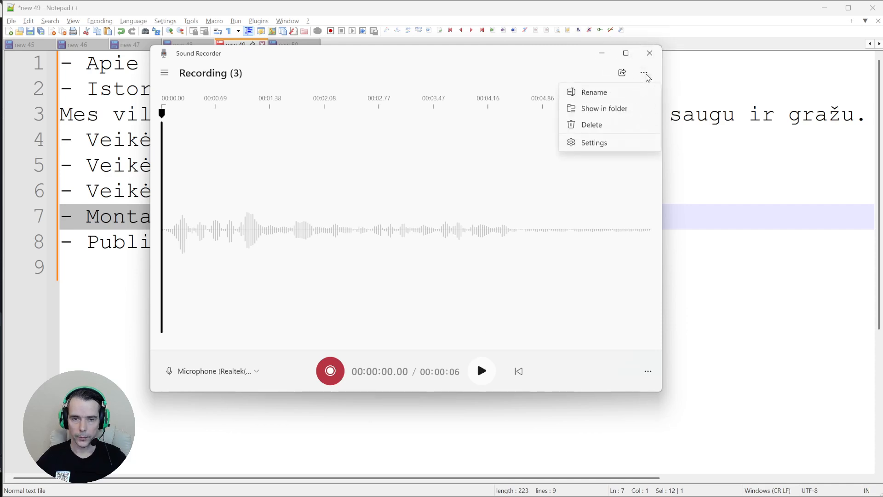
left_click(600, 146)
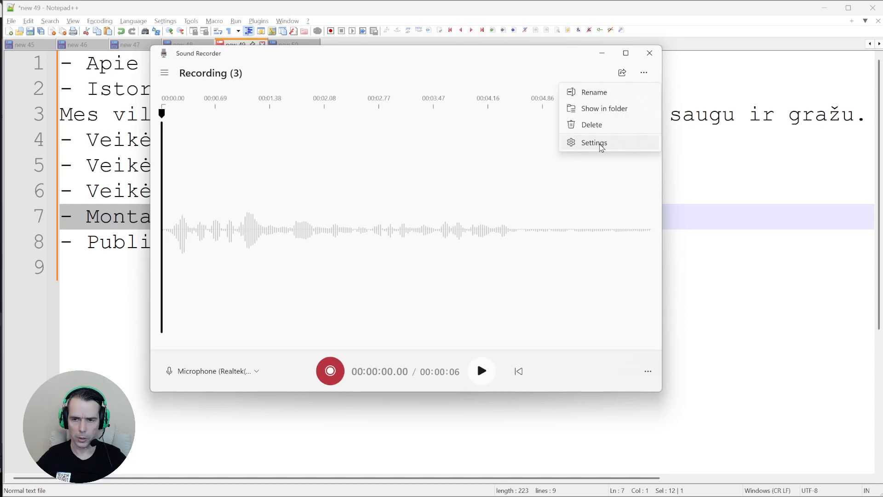
left_click(601, 146)
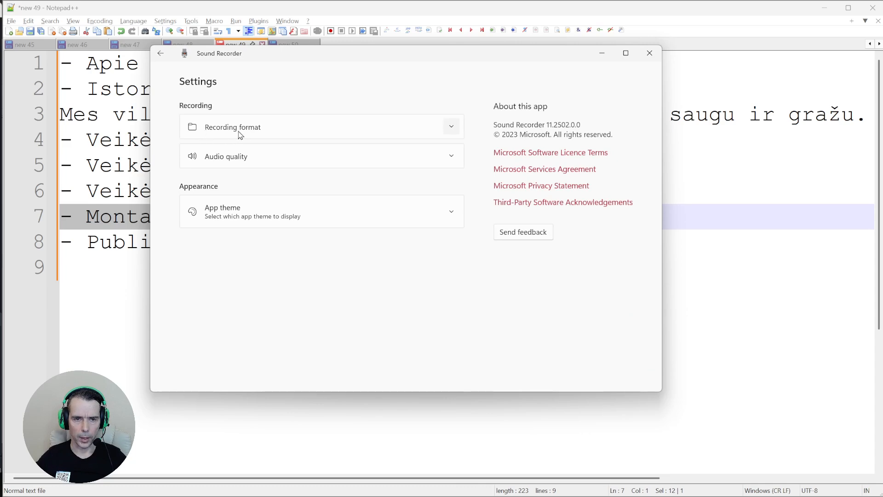
left_click(450, 127)
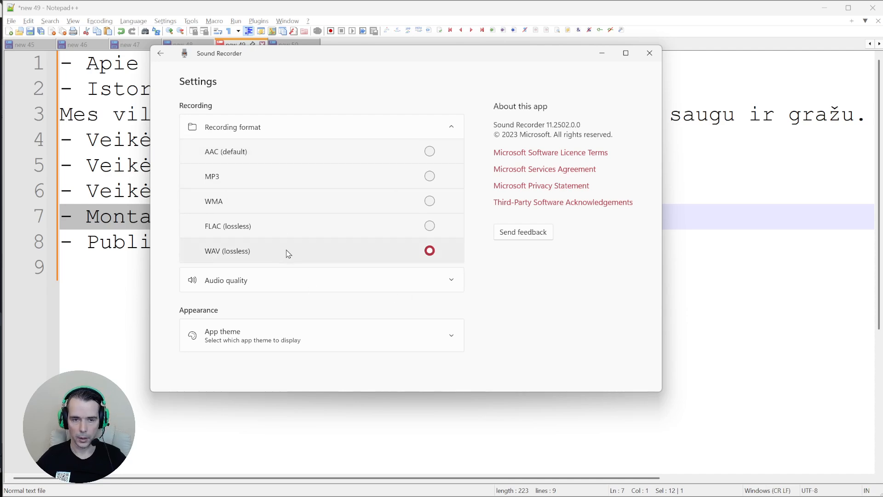
left_click(162, 54)
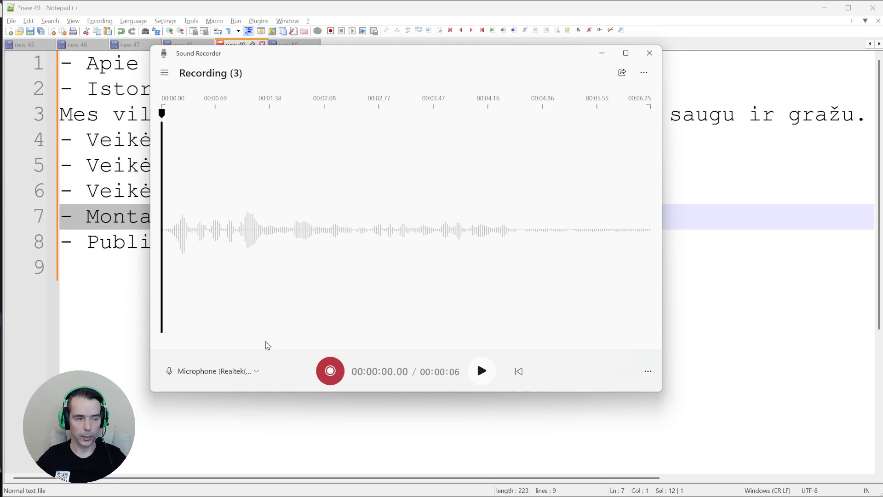
Record a new six-second voice line in Sound Recorder as Recording (4)
mouse_move(439, 495)
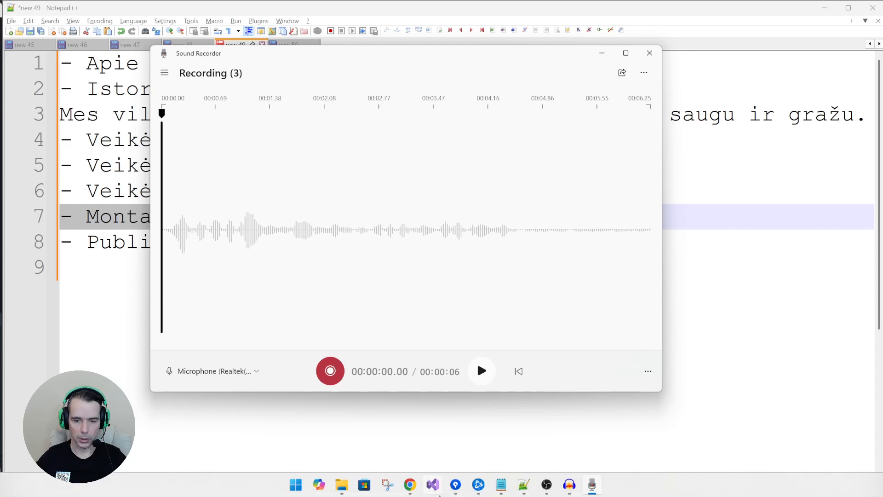
left_click(499, 491)
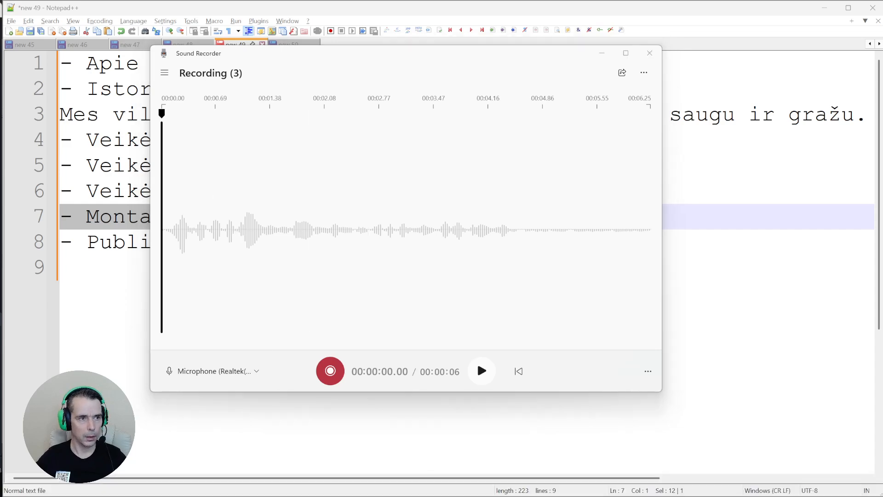
mouse_move(456, 495)
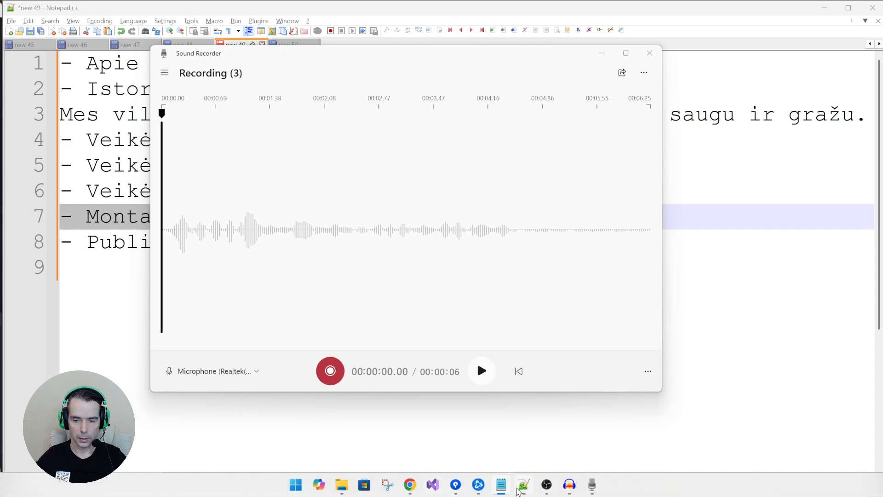
left_click(523, 488)
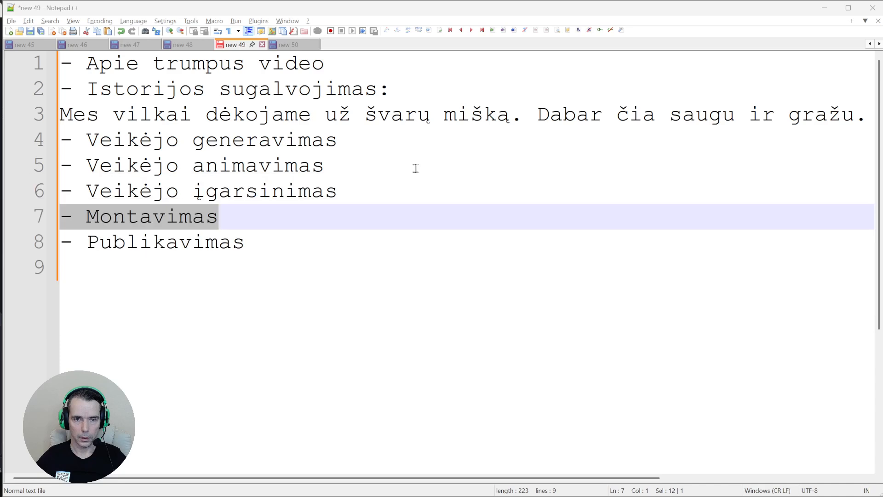
key("alt+Tab")
key("alt+Tab")
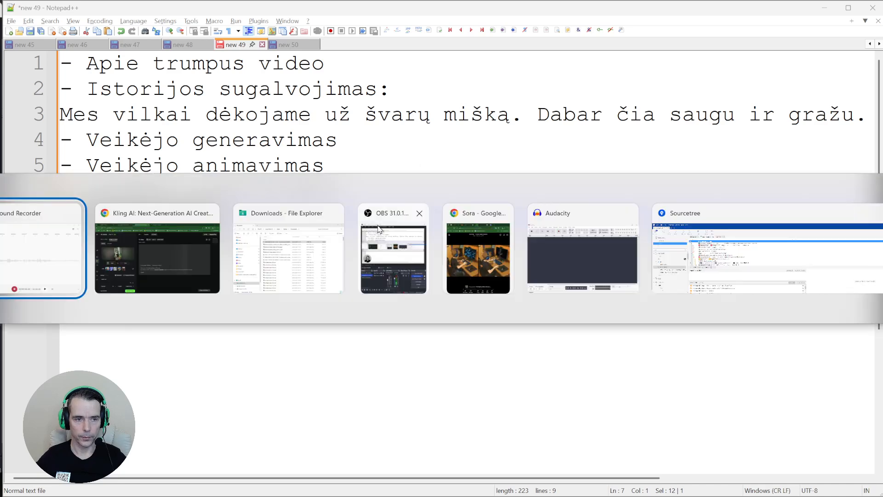
left_click_drag(363, 61, 378, 147)
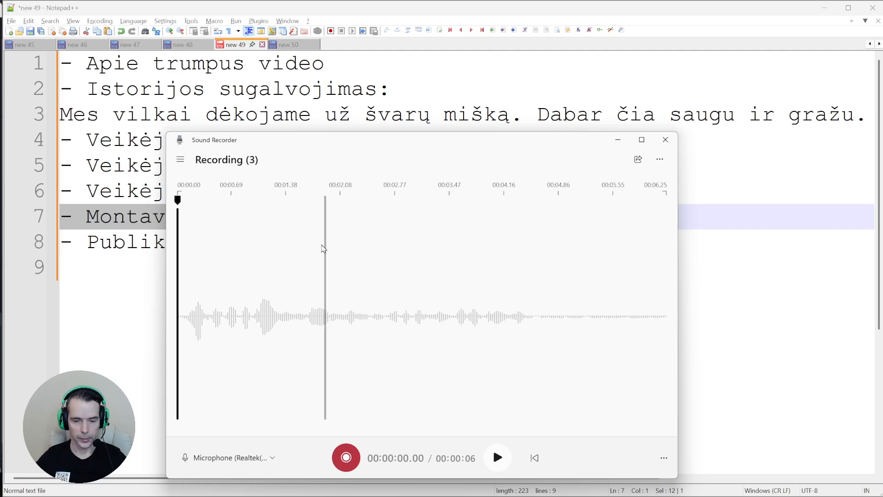
left_click(345, 457)
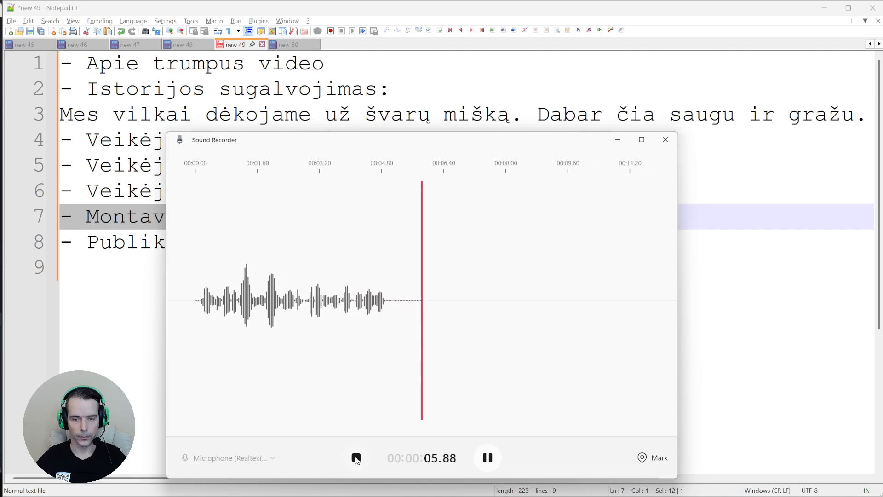
left_click(355, 458)
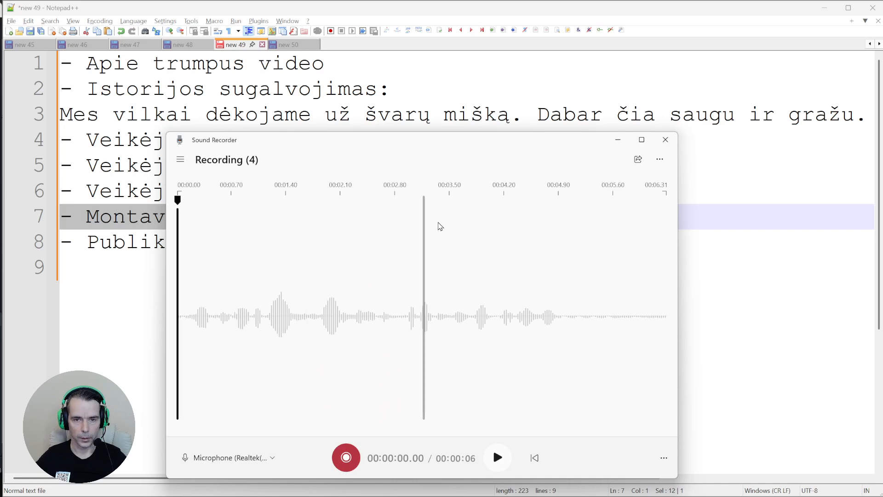
Play Recording (4) back, rewinding to the start to review it fully
left_click(497, 458)
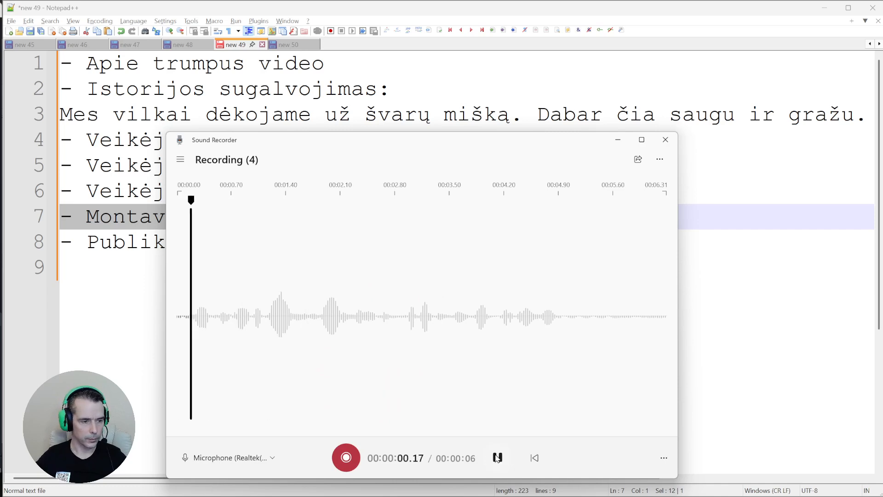
left_click(495, 456)
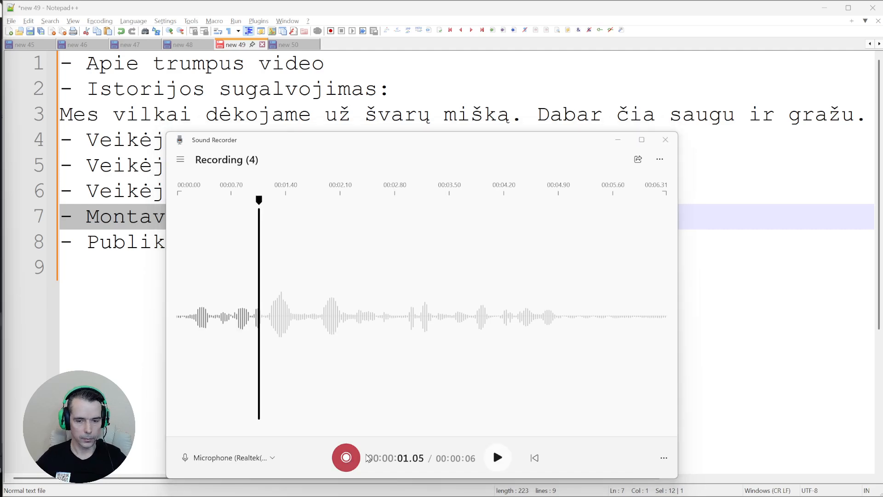
left_click(496, 458)
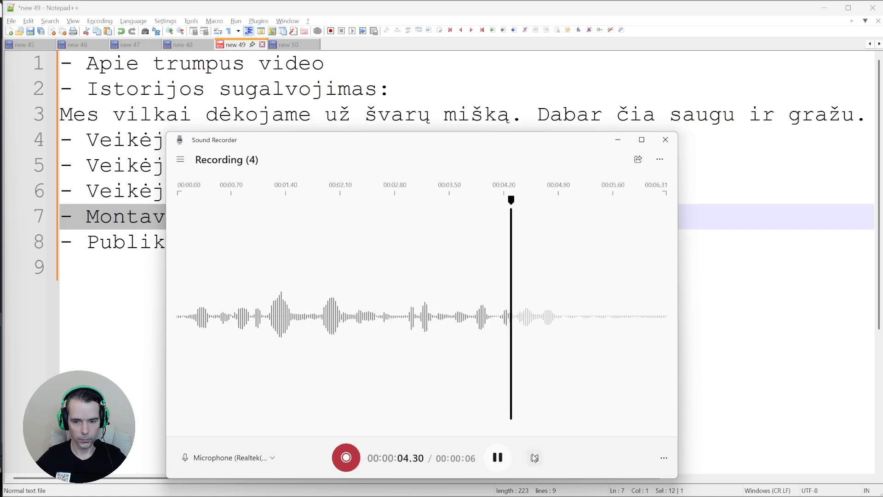
left_click(503, 460)
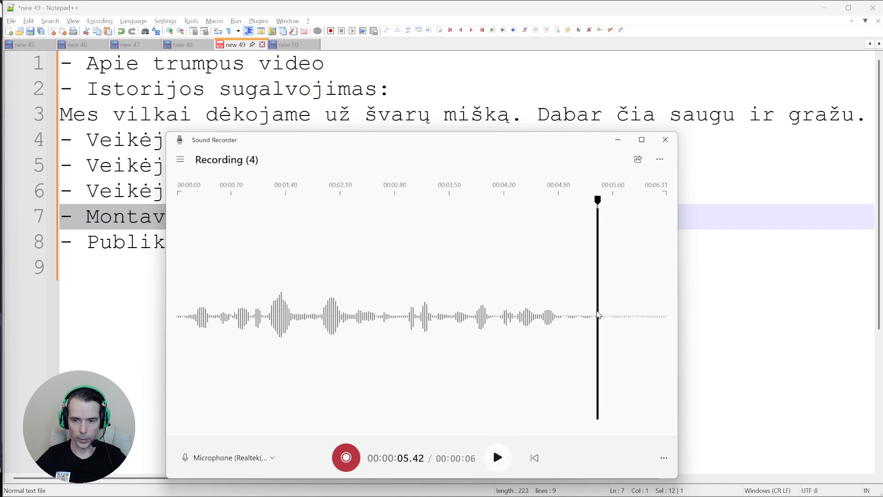
left_click_drag(598, 315, 179, 315)
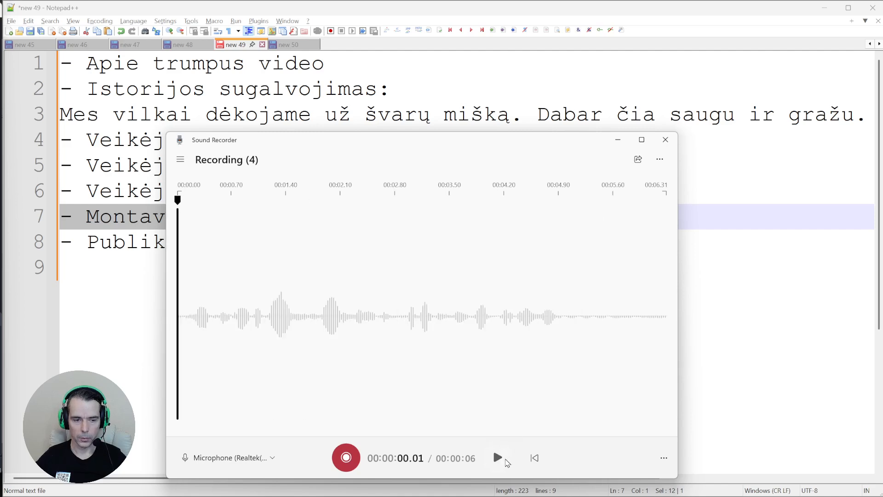
left_click(506, 461)
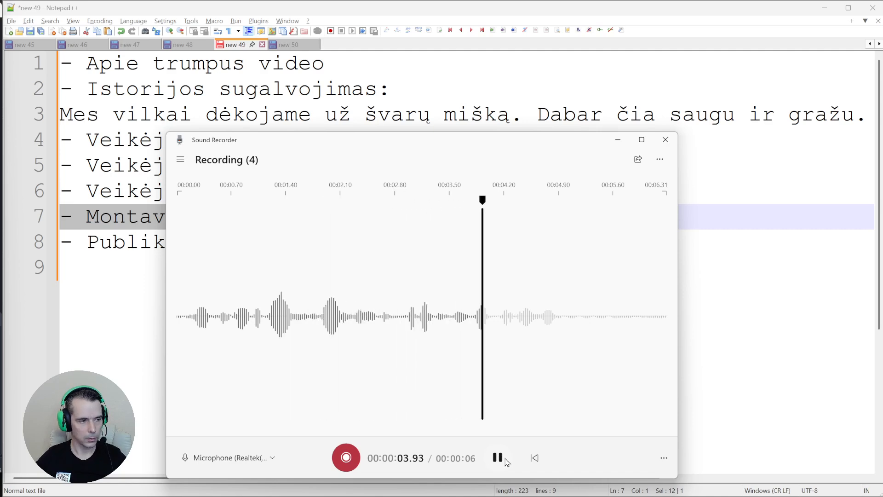
left_click(502, 458)
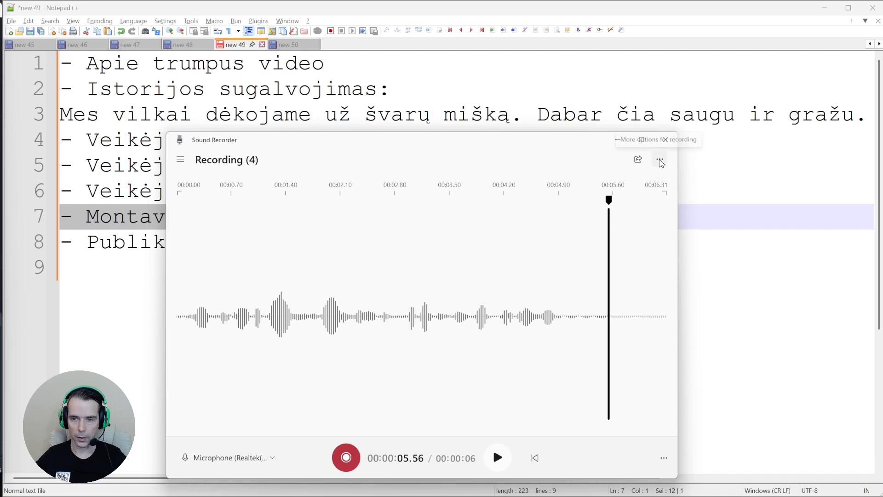
Show Recording (4) in its Sound Recordings folder and select the .wav version
left_click(659, 159)
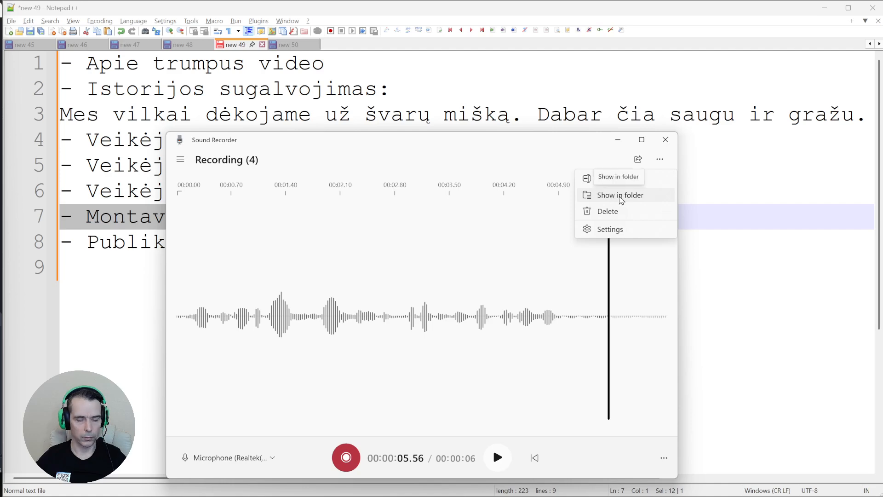
left_click(620, 199)
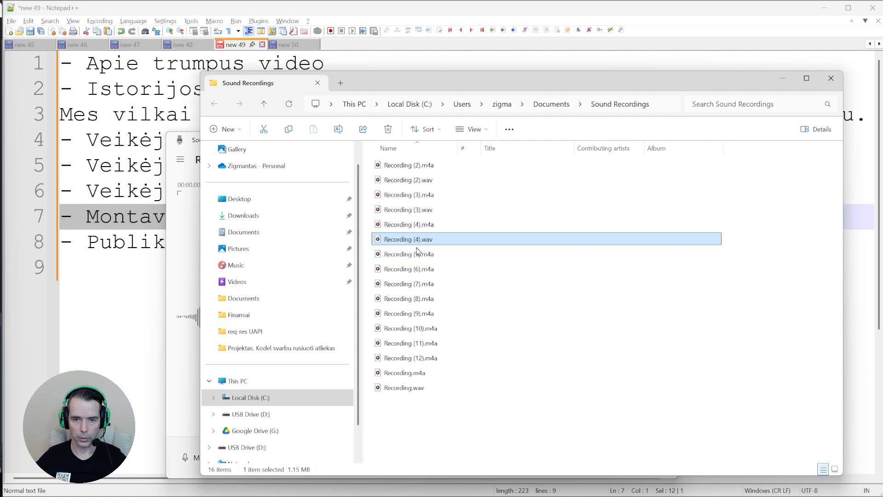
left_click(425, 224)
left_click(431, 239)
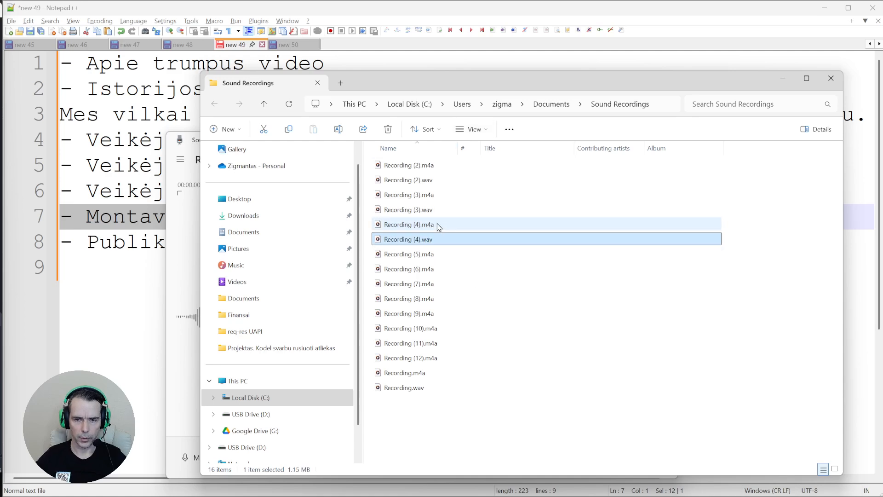
Play Recording (4).wav in Media Player, then close the player
double_click(401, 240)
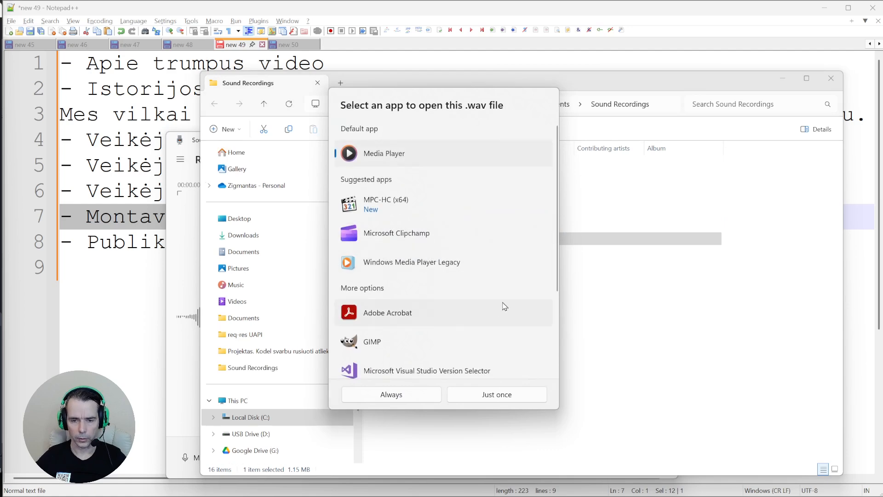
key("Escape")
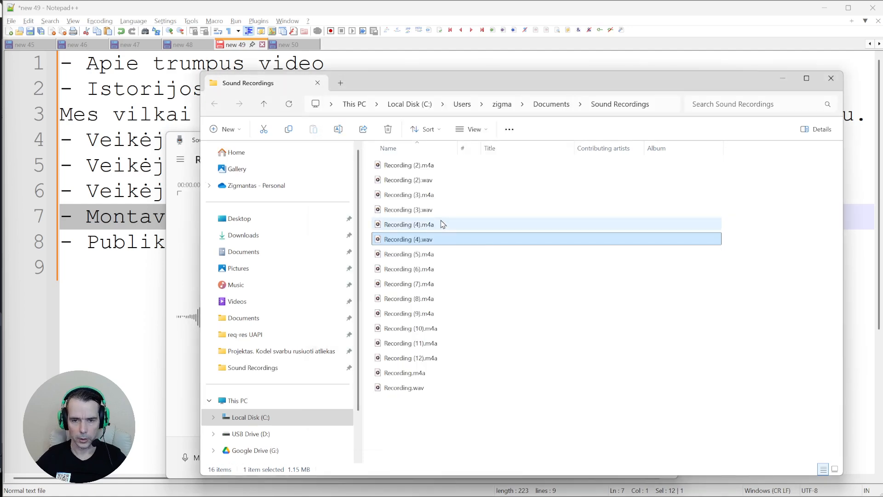
double_click(424, 240)
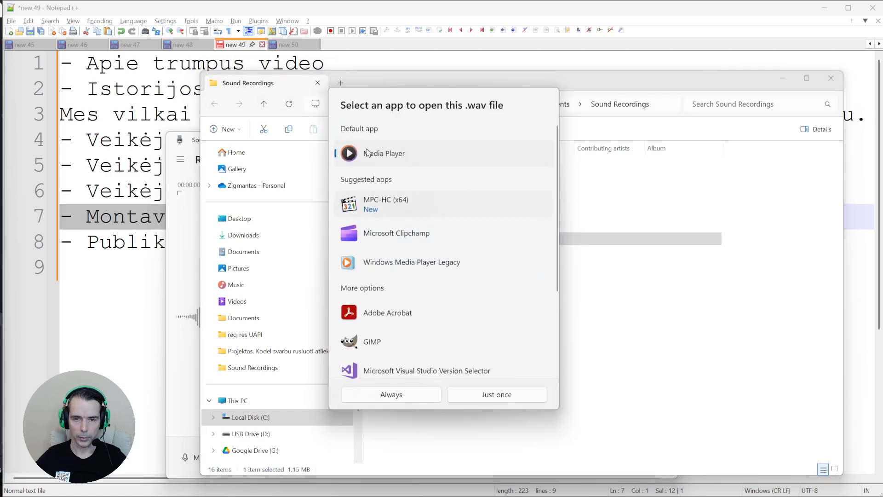
double_click(405, 162)
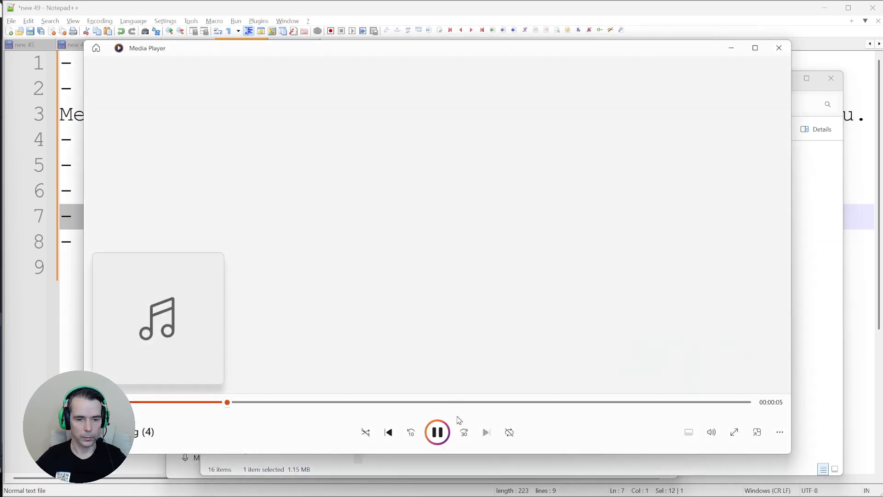
left_click(440, 434)
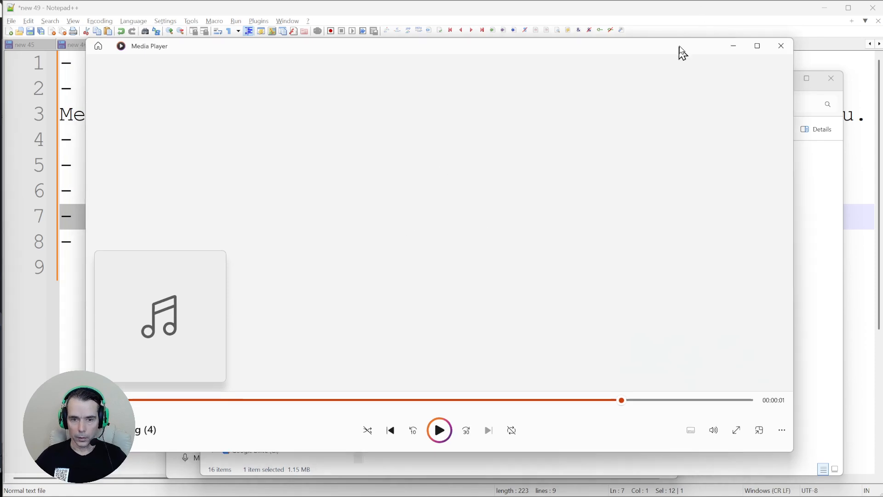
left_click_drag(680, 53, 693, 40)
left_click(787, 35)
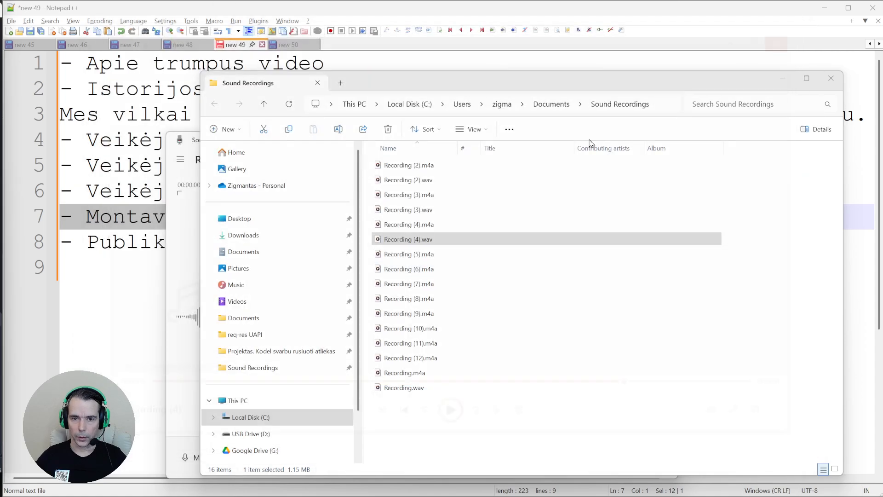
Rename Recording (4).wav to vilko padeka.wav in File Explorer
left_click(417, 243)
left_click(417, 242)
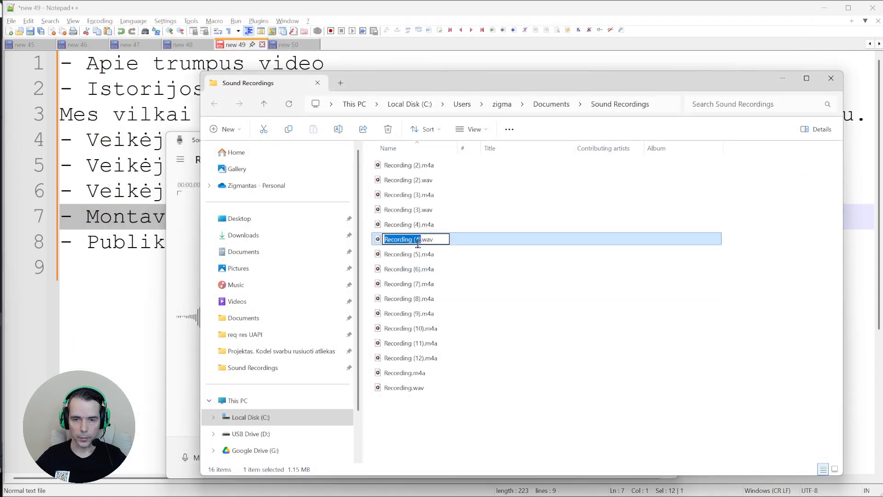
type("vilko padeka")
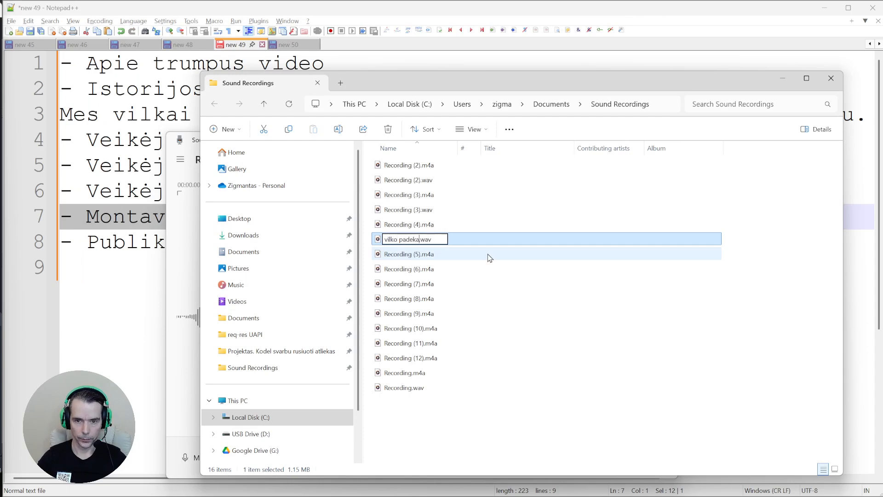
key("Return")
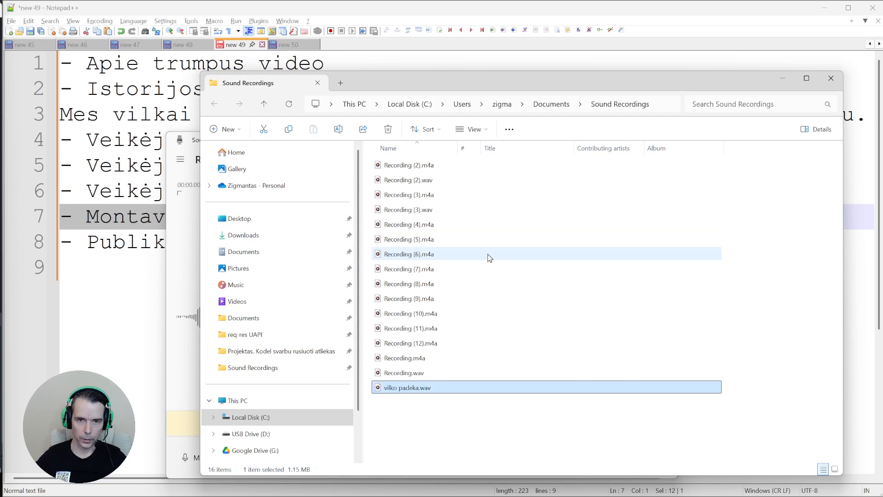
Check the recordings folder path, move File Explorer aside, and return to Kling AI in Chrome
left_click(663, 111)
left_click(408, 104)
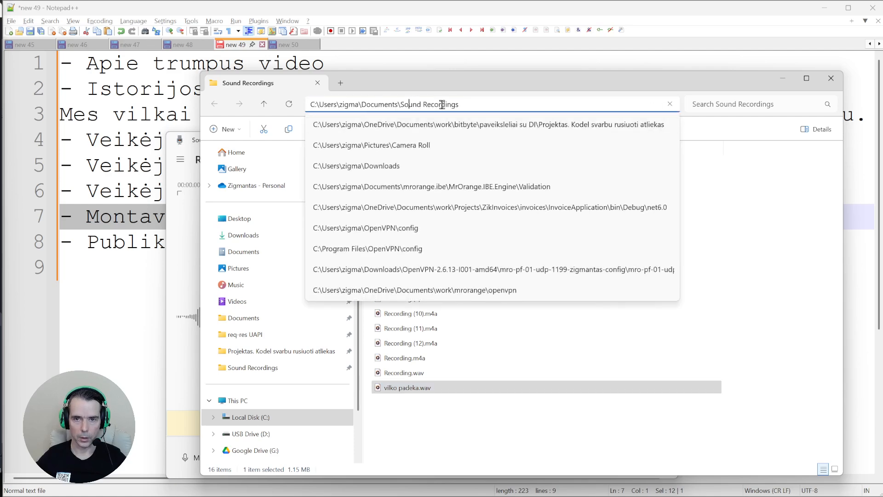
left_click_drag(472, 104, 382, 106)
left_click(457, 90)
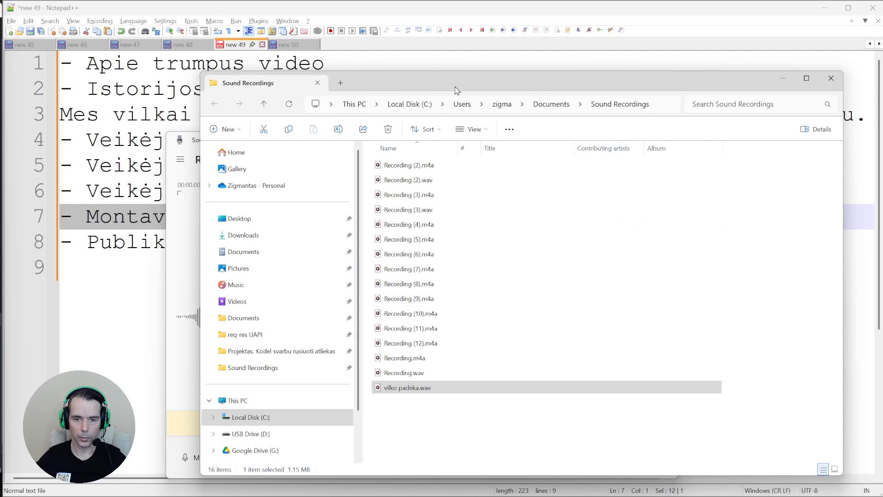
left_click(414, 392)
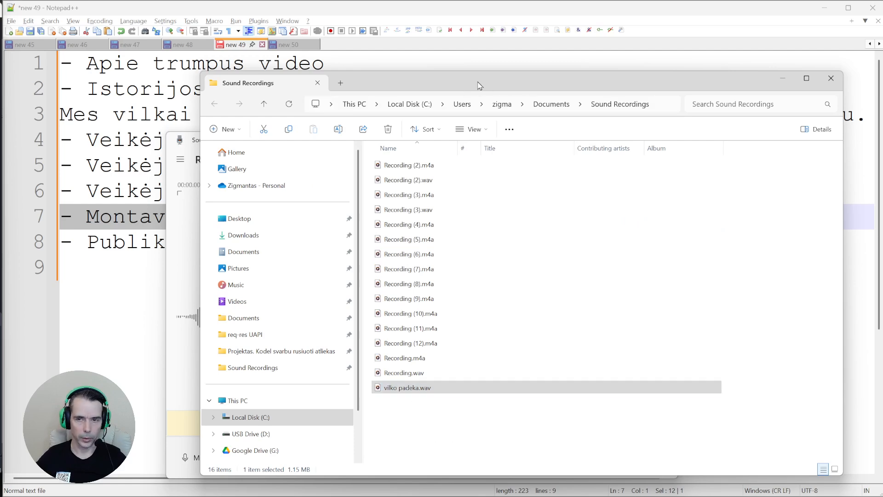
left_click_drag(489, 86, 558, 35)
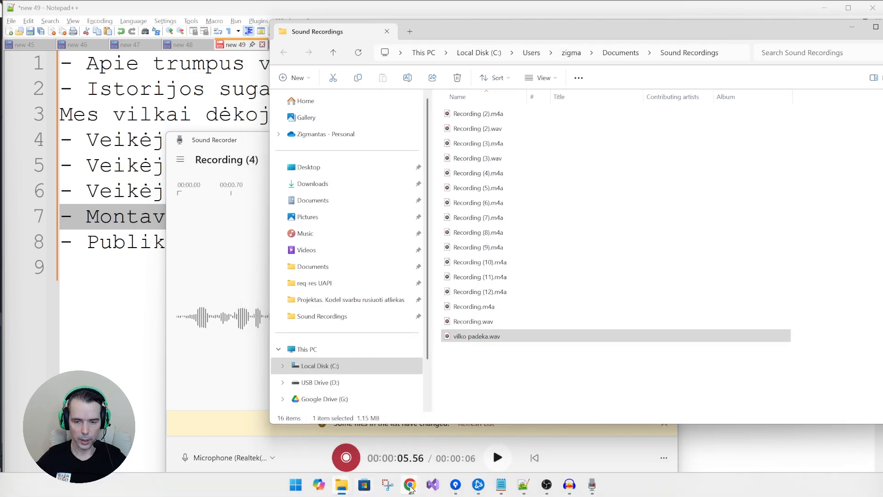
mouse_move(410, 484)
left_click(421, 442)
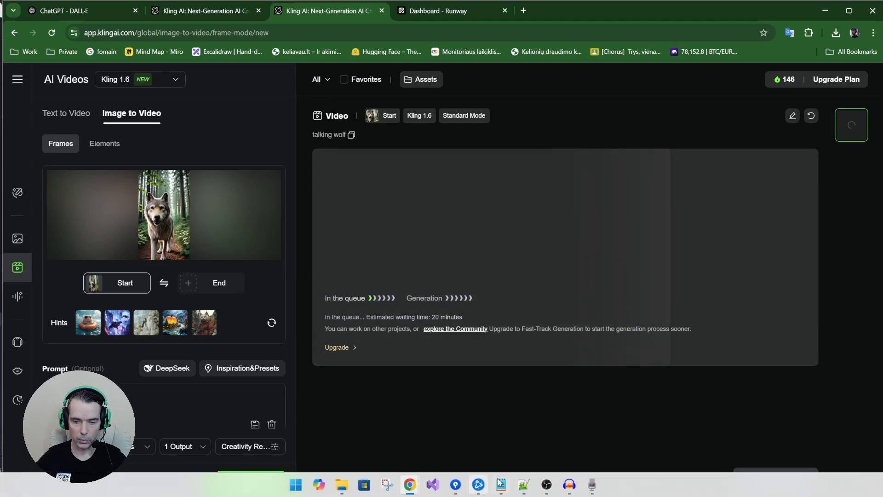
Launch Microsoft Clipchamp from a Start search for 'clip' and bring its window into view
left_click(295, 484)
type("clip")
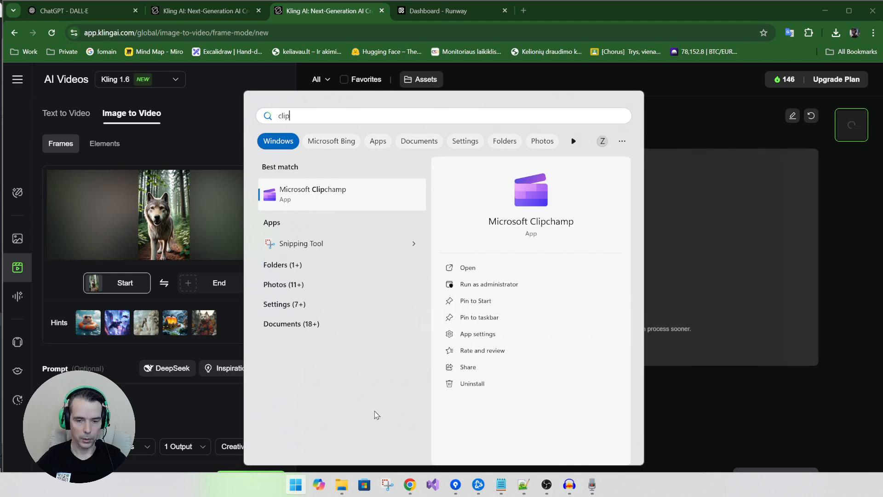
left_click(330, 198)
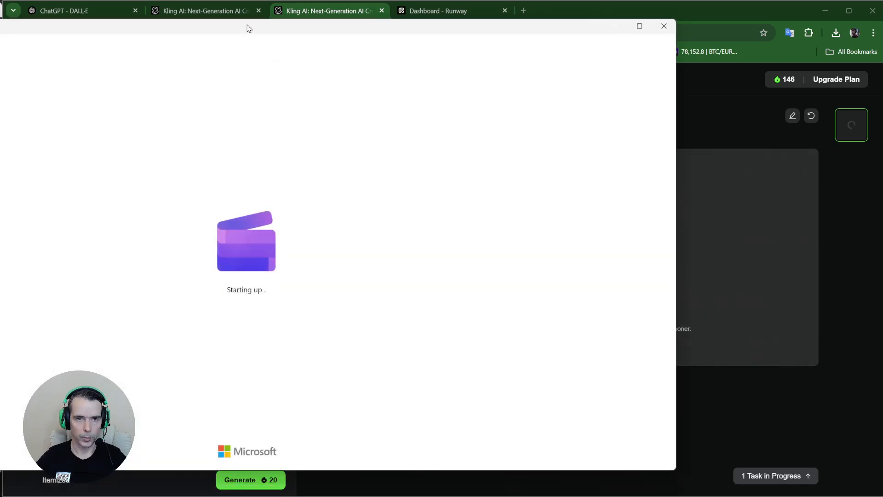
left_click_drag(248, 29, 435, 16)
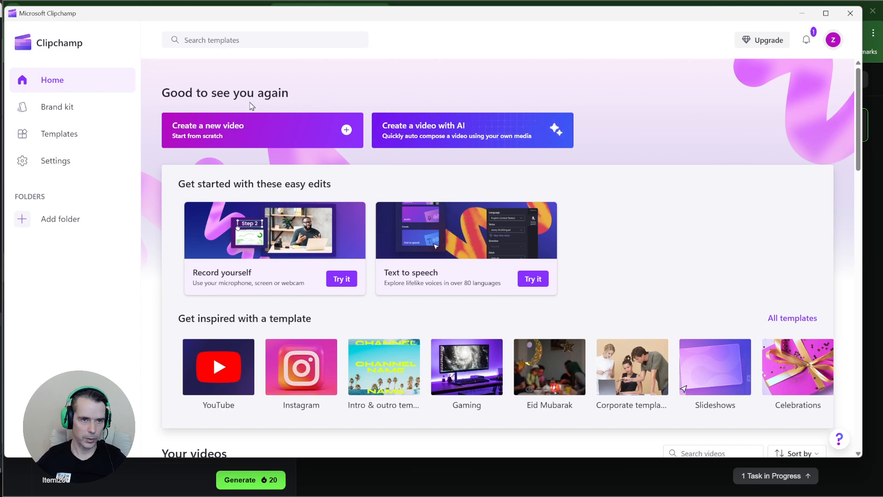
left_click_drag(166, 18, 185, 26)
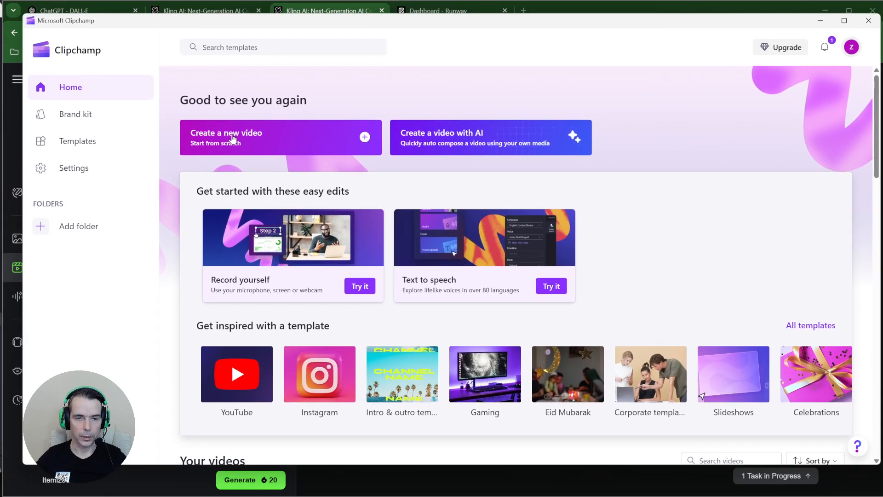
Create a new video from scratch on the Clipchamp home page
left_click(253, 140)
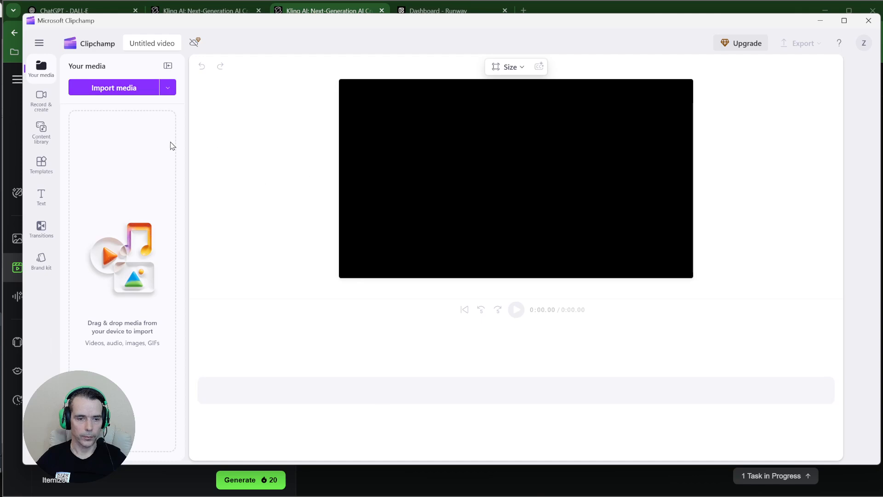
left_click_drag(124, 26, 136, 27)
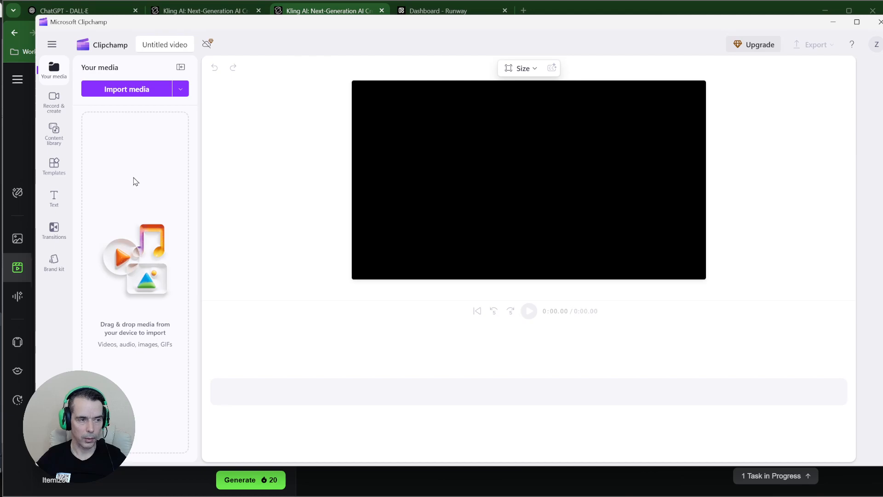
Drag vilko padeka.wav from Sound Recordings into Clipchamp's media and onto the timeline
key("alt+Tab")
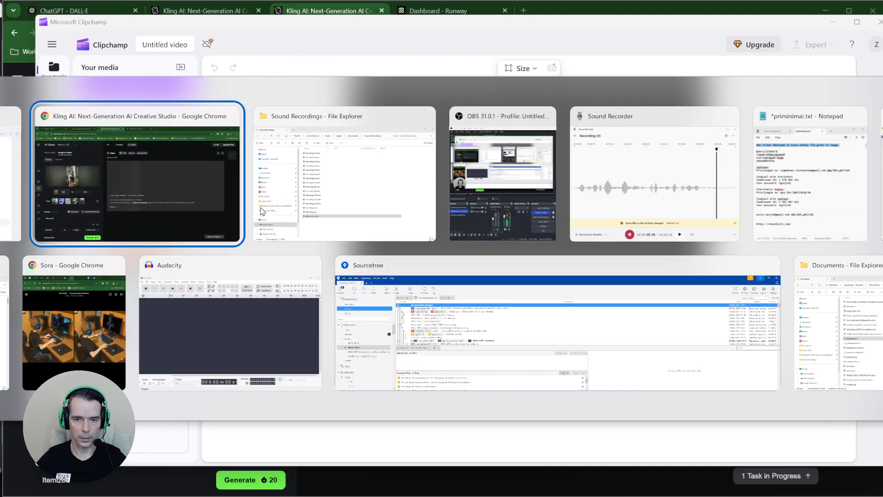
left_click(323, 235)
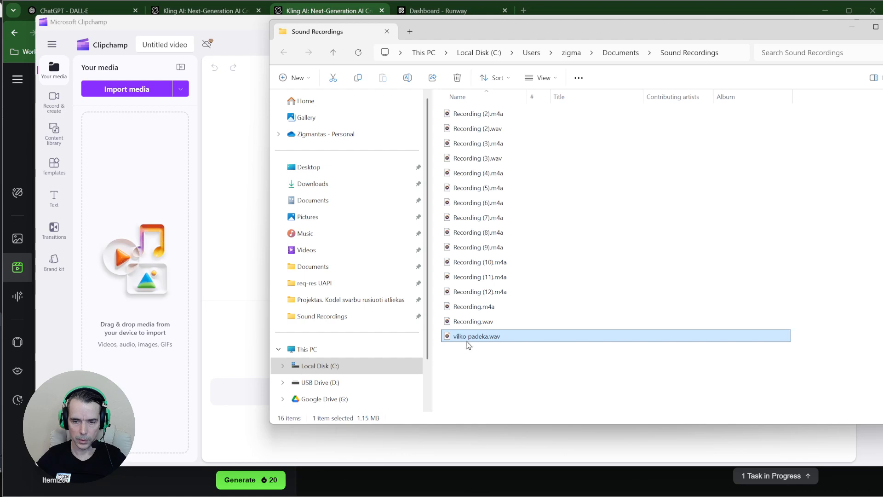
left_click_drag(483, 344, 147, 280)
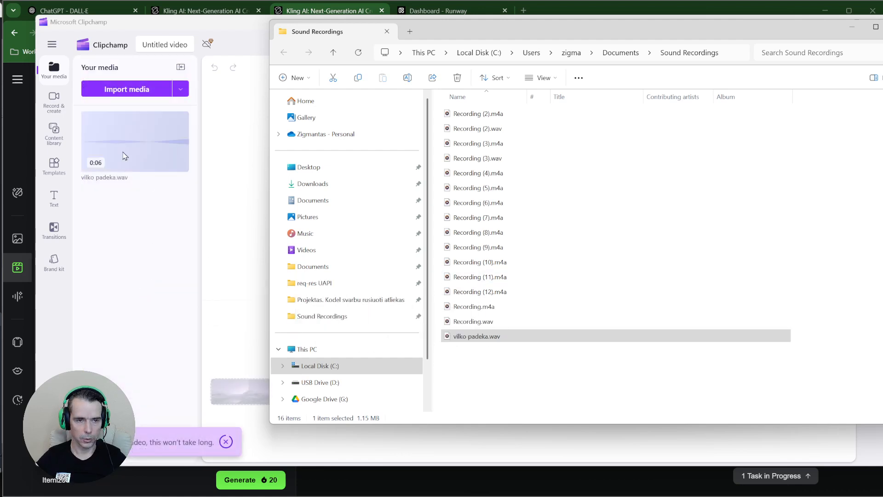
left_click(229, 241)
left_click_drag(131, 157, 281, 386)
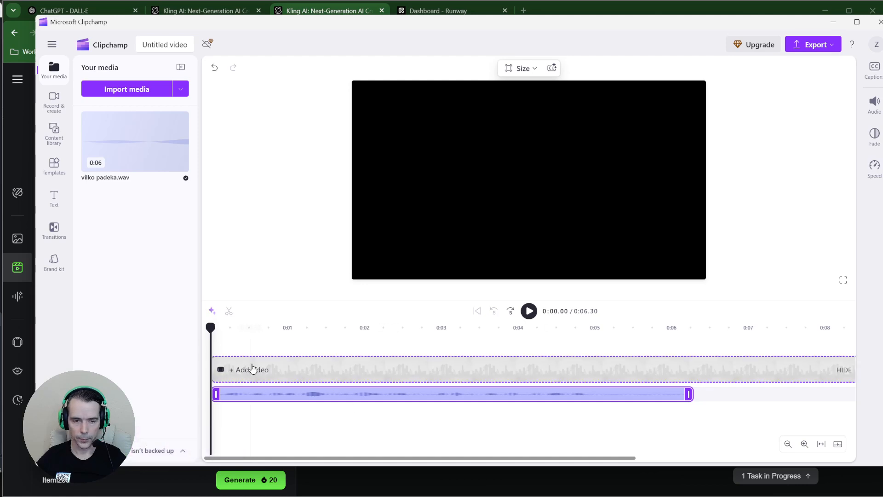
Play the voice line, move the playhead to about 0:05.34, and show the clip's audio settings
left_click(529, 311)
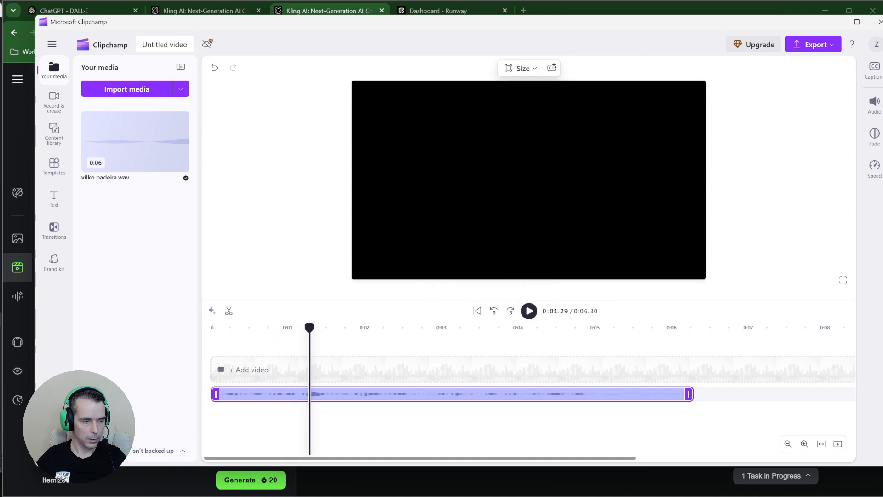
left_click(529, 310)
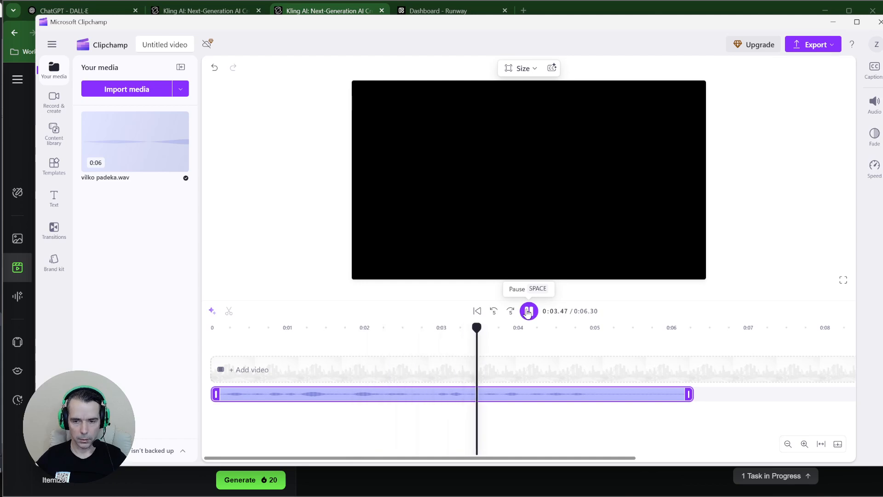
left_click(528, 312)
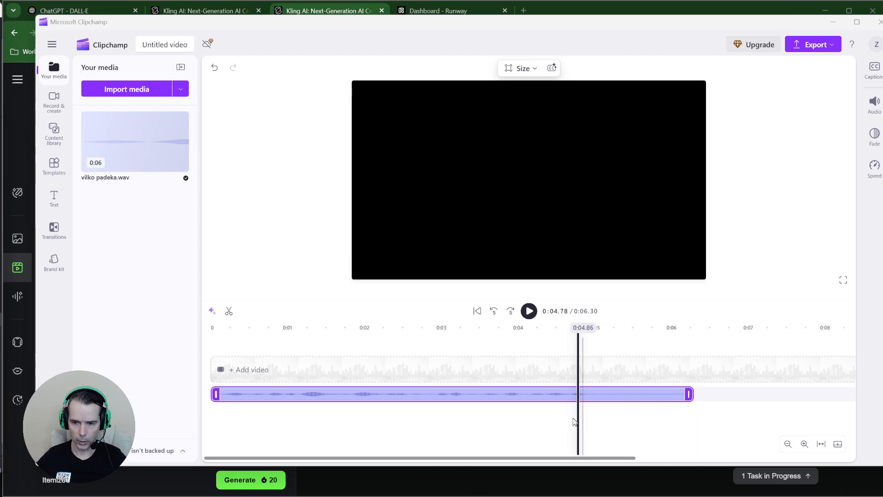
left_click_drag(580, 414, 617, 405)
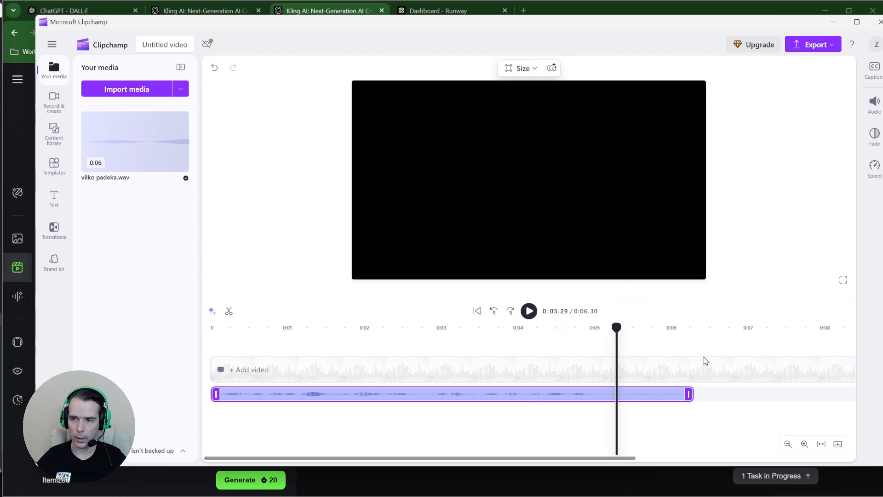
left_click(875, 110)
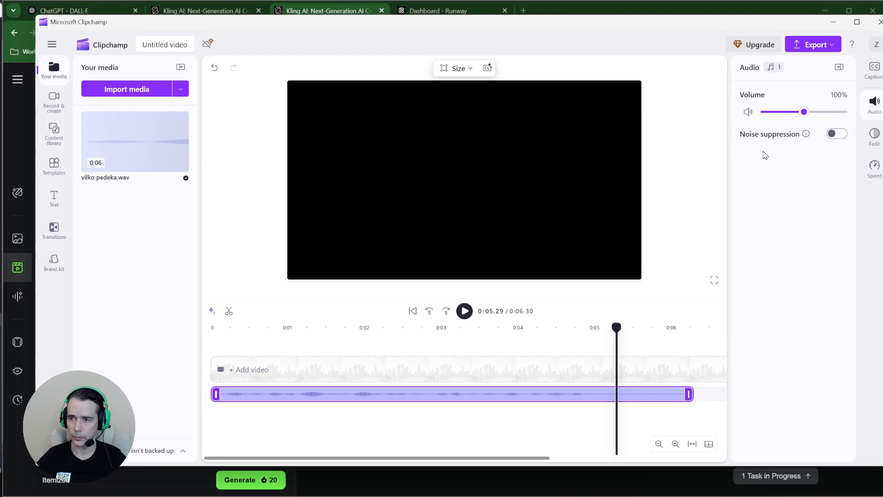
Test other playback speeds on the voice clip, then leave it at 1x
left_click(874, 168)
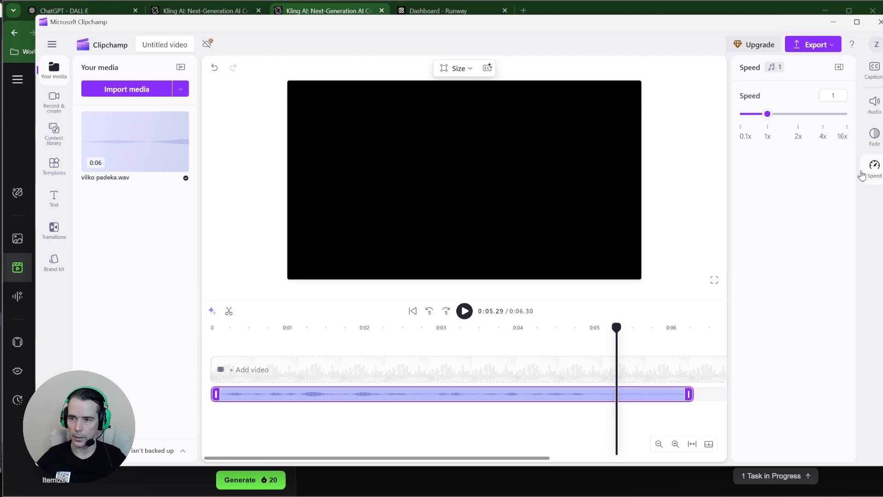
left_click_drag(767, 117, 789, 119)
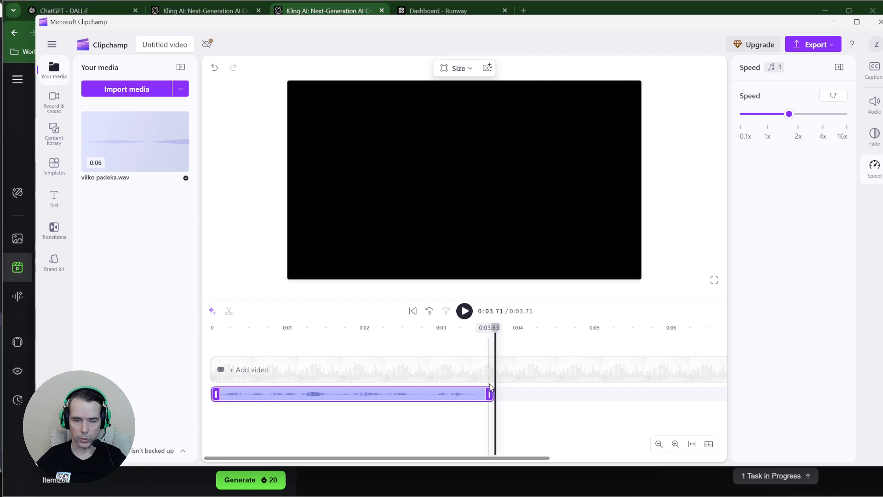
left_click_drag(788, 119, 768, 121)
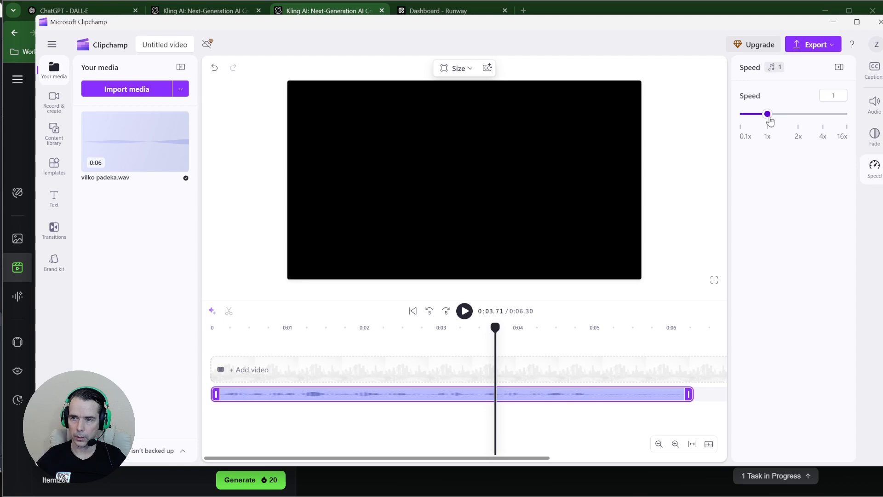
left_click(839, 98)
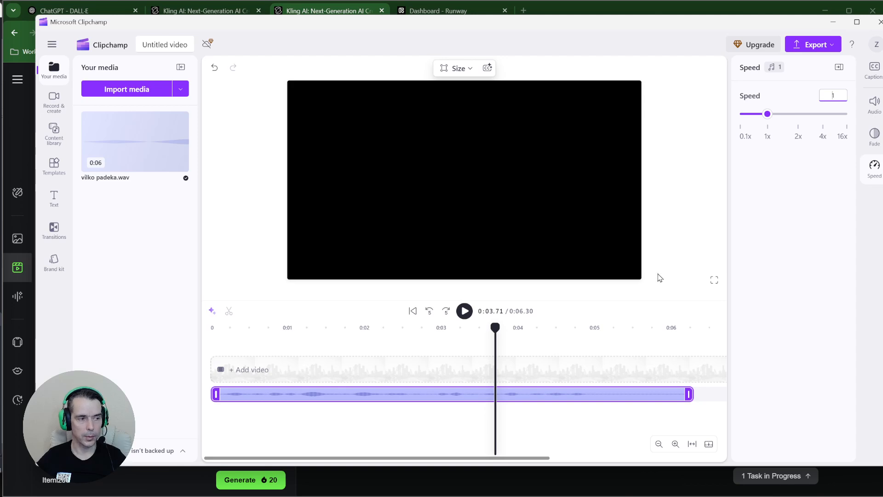
left_click(468, 70)
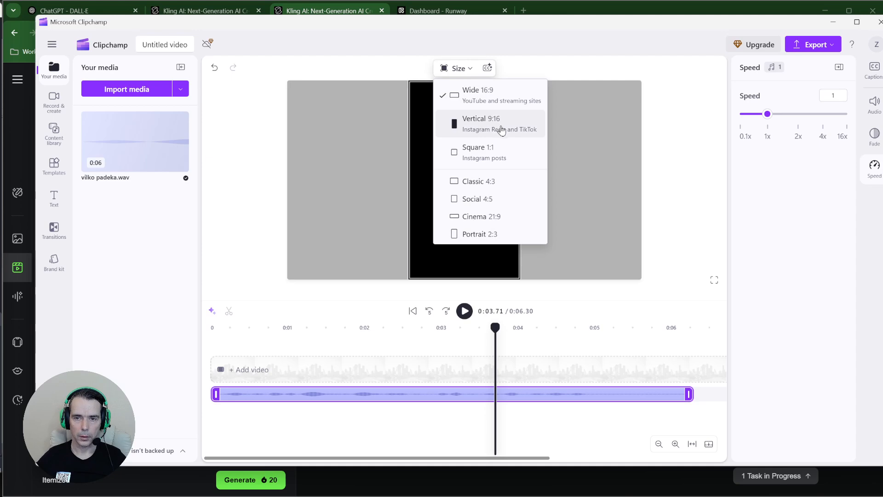
Switch the project to Vertical 9:16 and show the Text panel's title styles
left_click(507, 127)
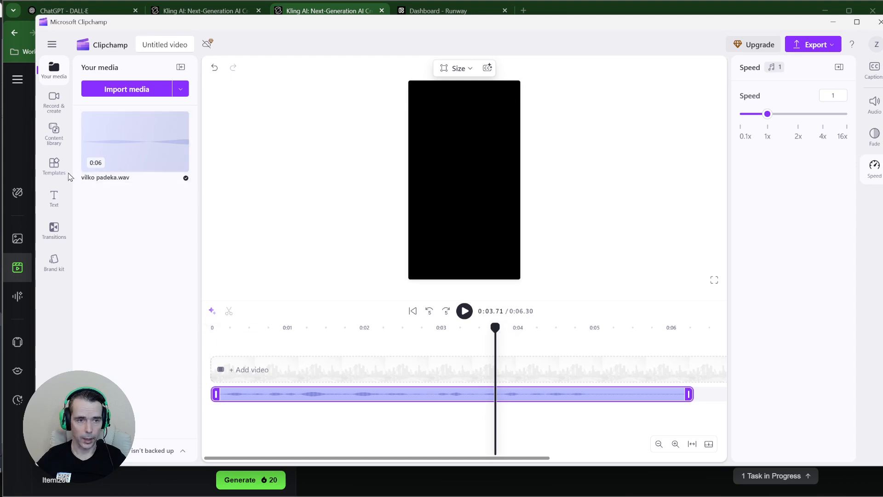
left_click(55, 203)
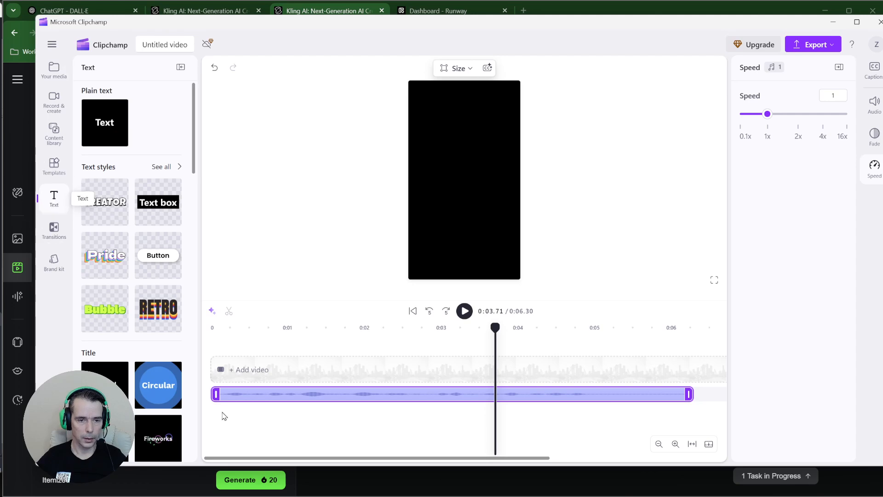
Drag the Fade title from the Text panel onto the timeline above the voice clip
scroll(129, 292, "down", 15)
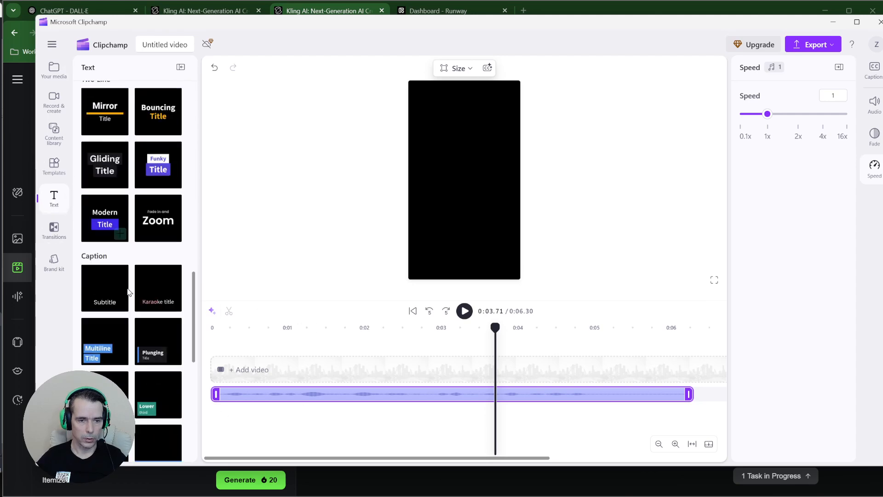
scroll(131, 292, "up", 10)
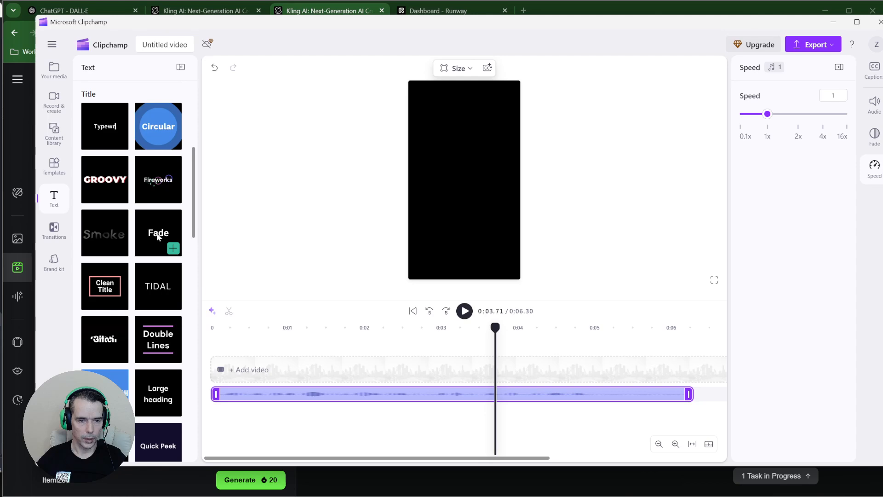
left_click_drag(156, 239, 207, 362)
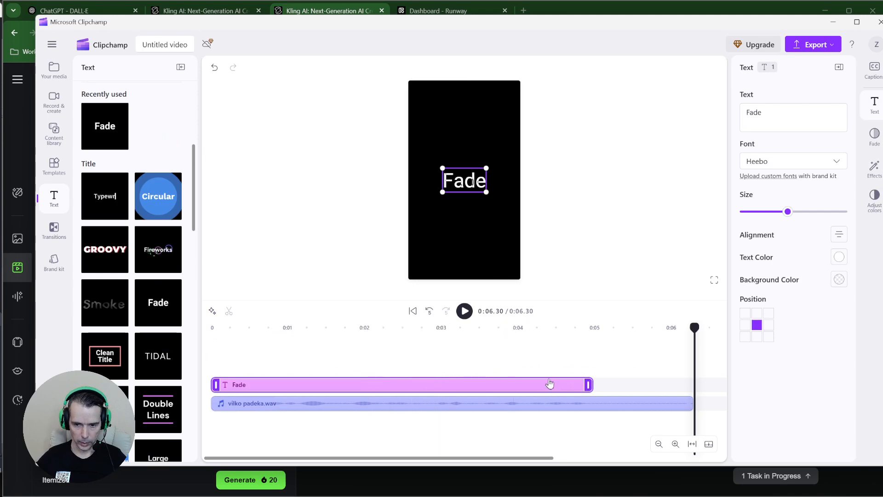
left_click(659, 444)
Drag the vilko padeka.wav clip right so it starts at the end of the Fade title
left_click(658, 444)
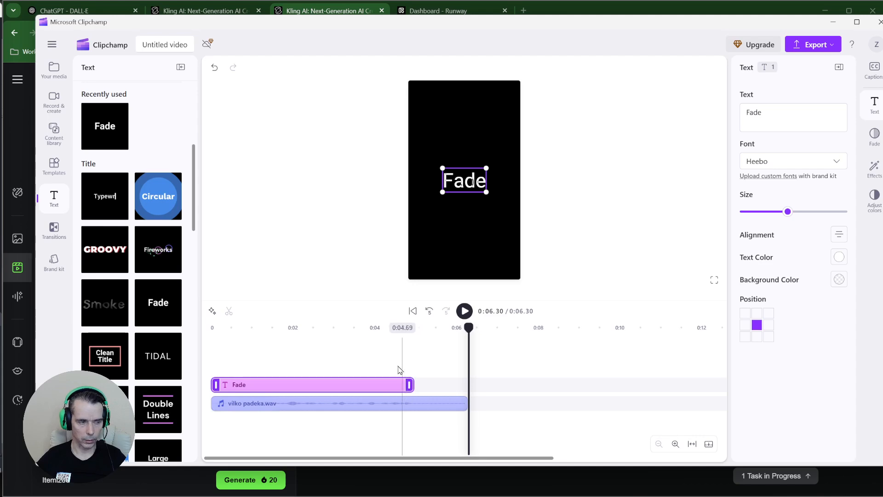
scroll(388, 370, "up", 3)
scroll(389, 370, "down", 3)
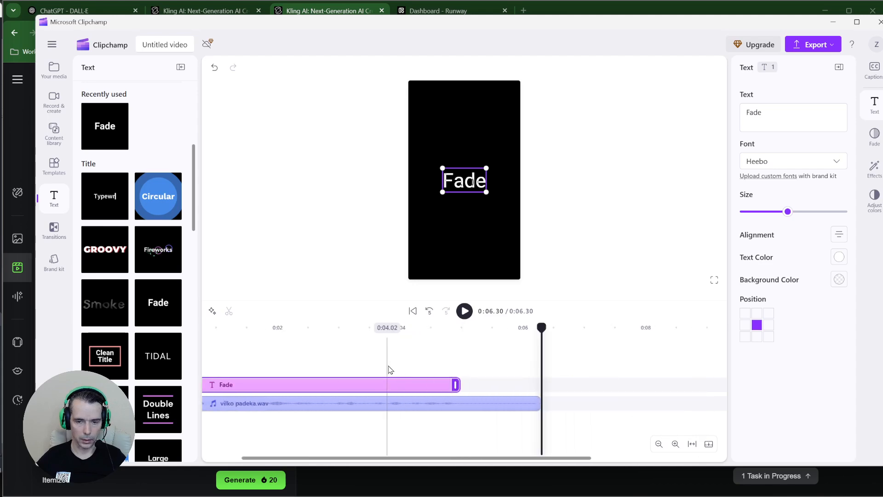
scroll(393, 371, "up", 4)
scroll(455, 383, "down", 3)
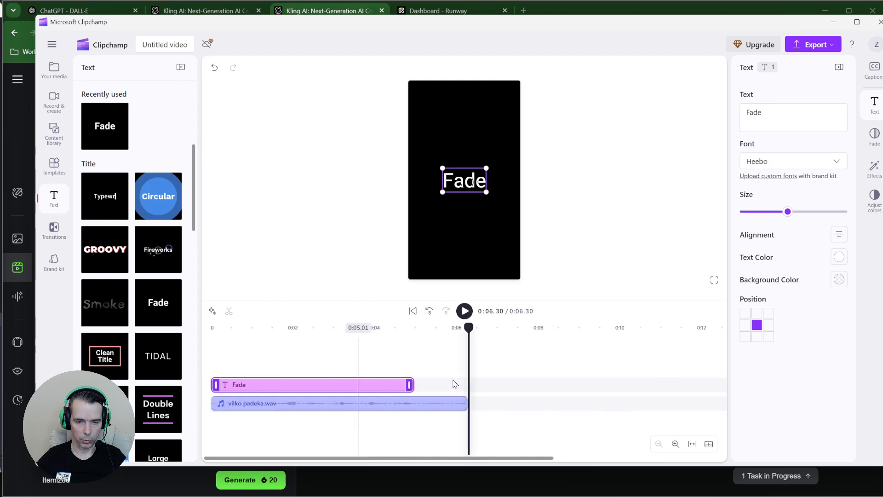
scroll(455, 384, "up", 4)
scroll(454, 384, "down", 5)
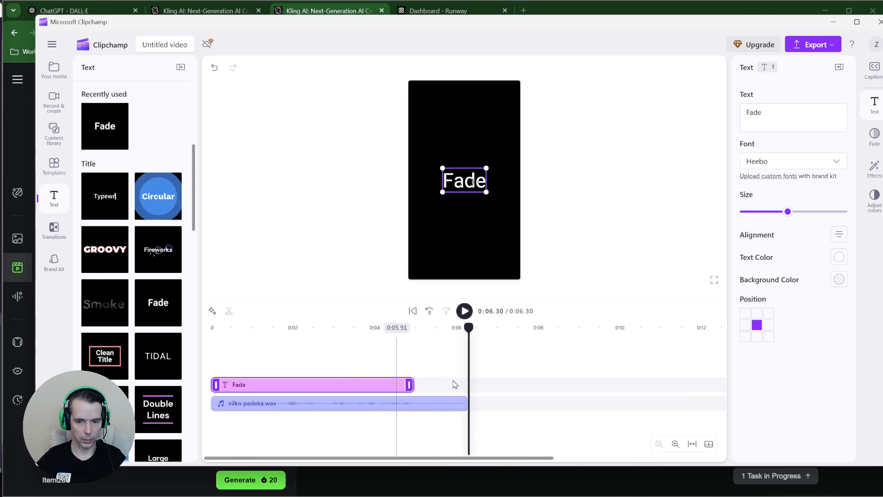
left_click(247, 403)
left_click_drag(248, 403, 453, 404)
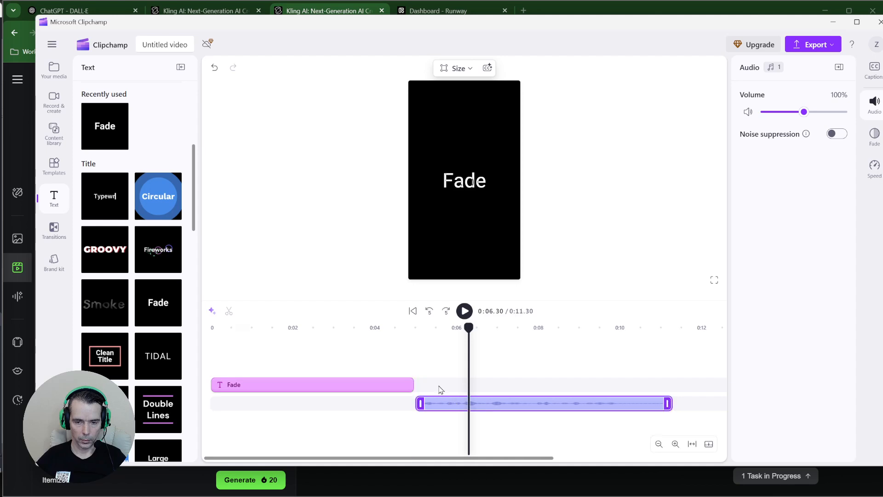
Scrub the start of the video to preview the title, then select the Fade clip
left_click(312, 363)
left_click(270, 362)
mouse_move(269, 362)
left_mouse_down()
mouse_move(212, 364)
mouse_move(421, 366)
mouse_move(212, 368)
mouse_move(275, 378)
left_mouse_up()
left_click(274, 380)
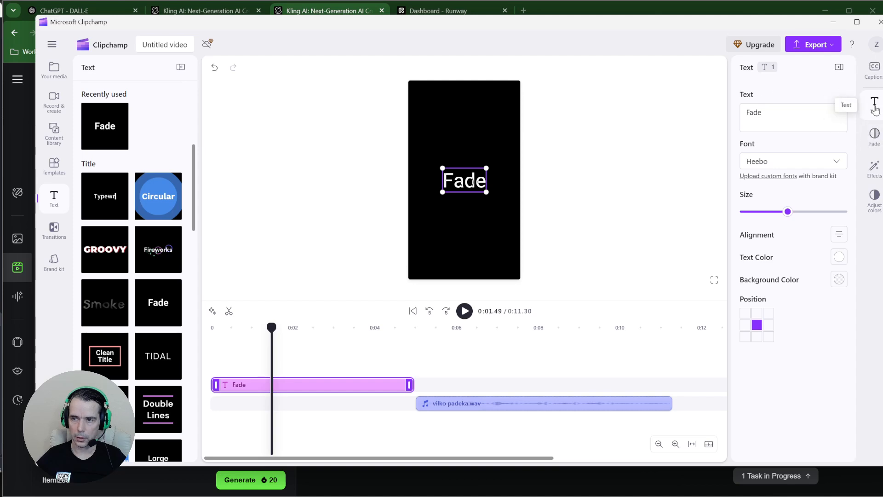
Change the title text to 'Nešiukšlink' in DM Sans, reduce its size, and trim the clip to about 0:02.5
double_click(784, 114)
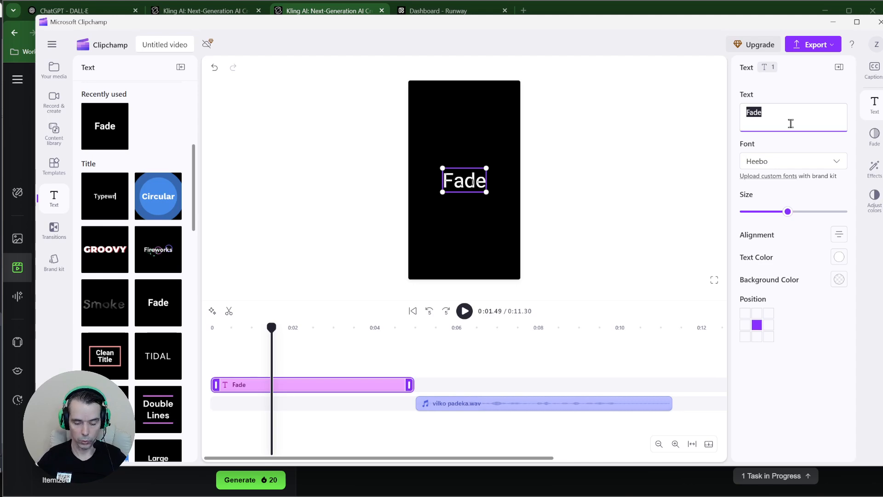
type("Nešiukš")
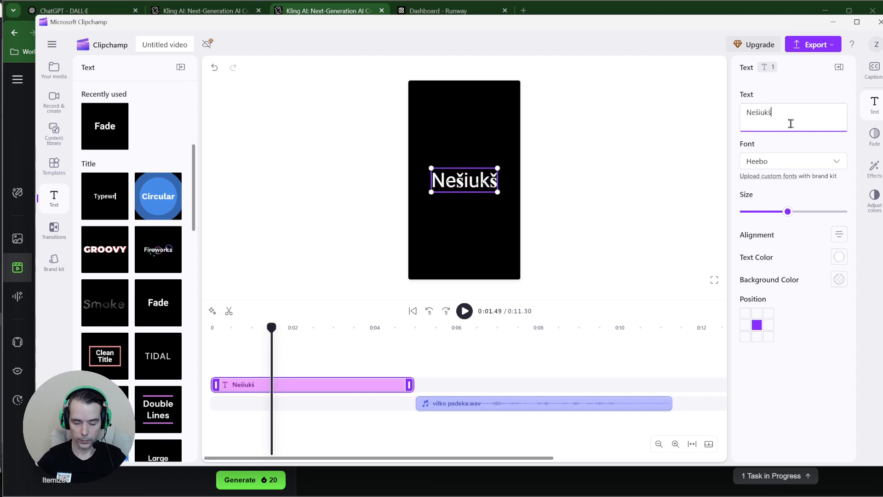
type("link")
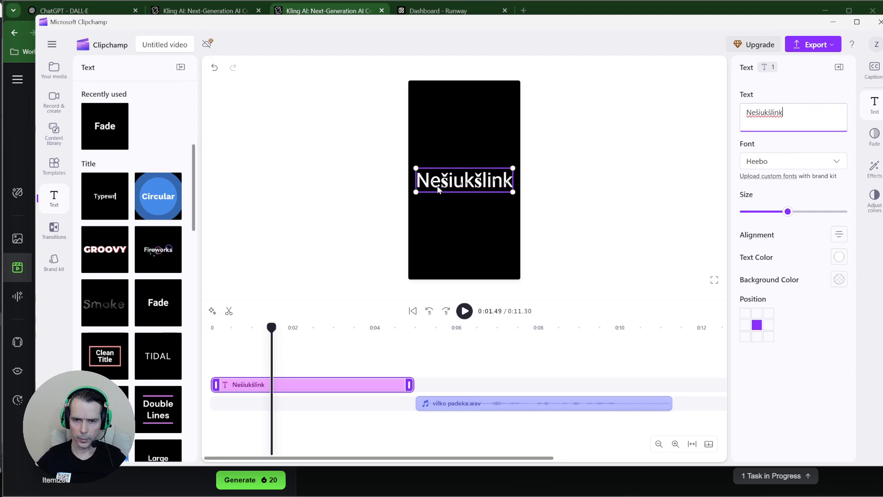
left_click(787, 159)
type("D")
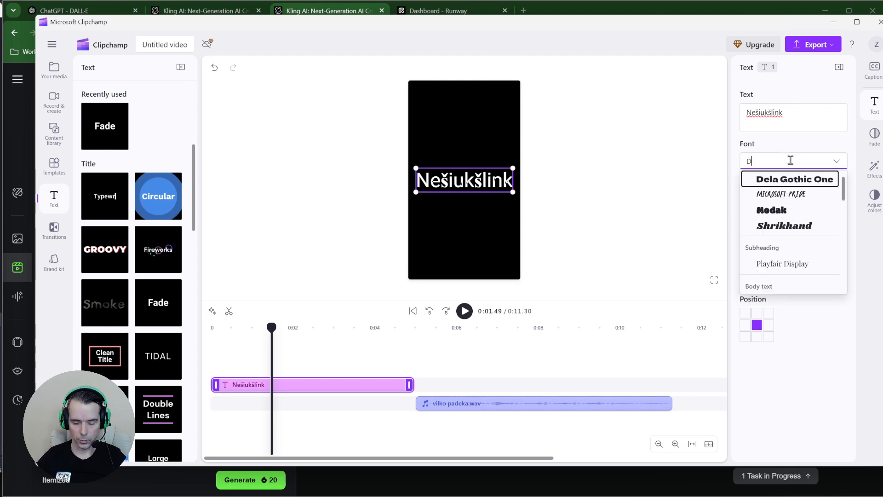
type("M")
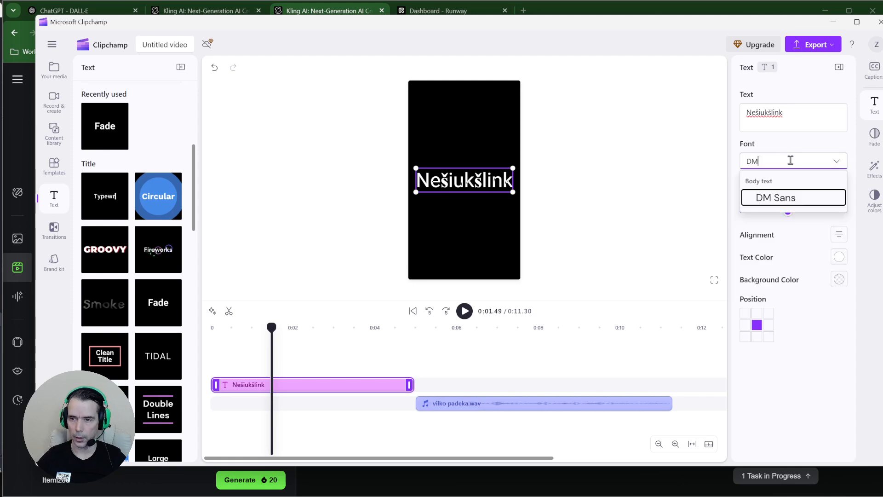
left_click(780, 202)
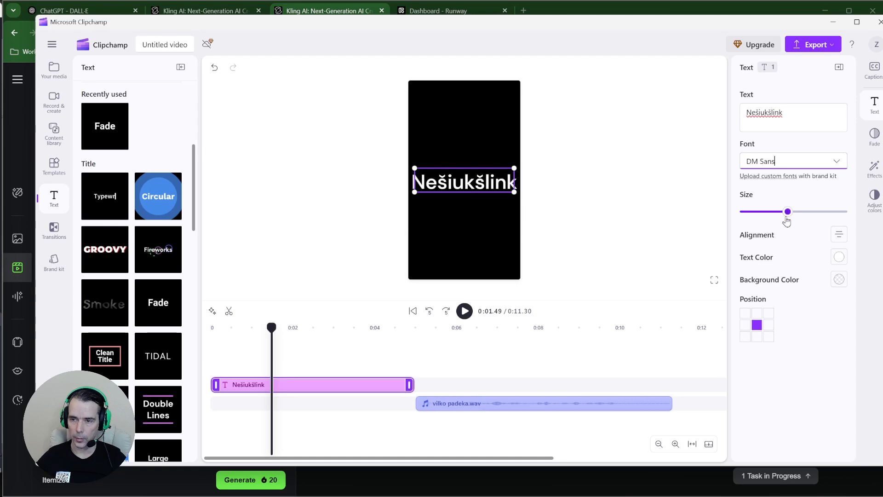
left_click_drag(787, 212, 761, 213)
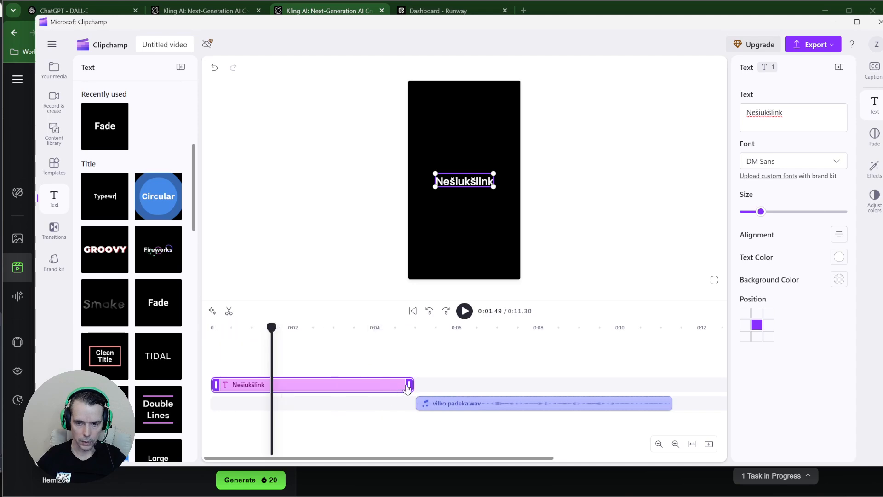
left_click_drag(409, 385, 207, 360)
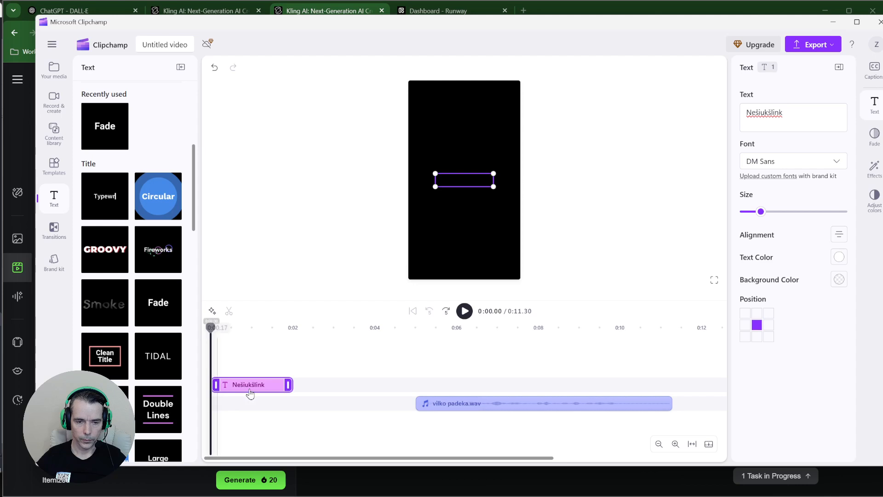
Duplicate the Nešiukšlink caption and retype the copy as '...o radęs surink!'
right_click(258, 389)
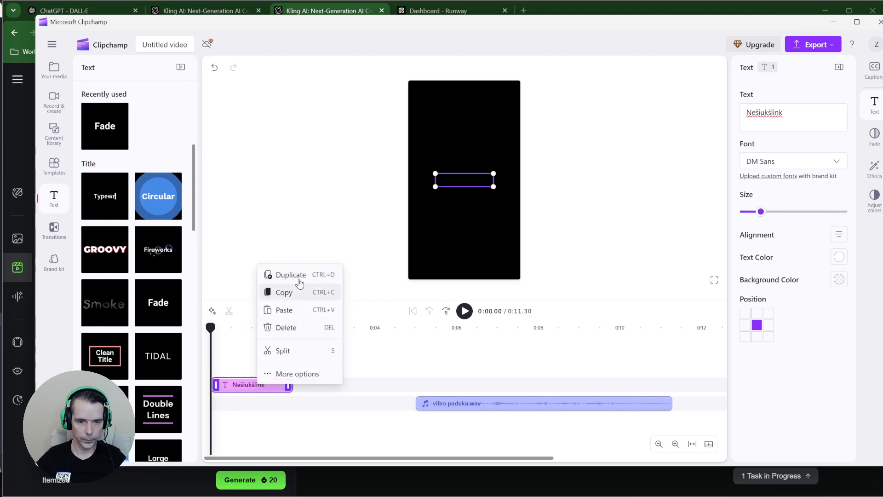
left_click(282, 275)
left_click(334, 371)
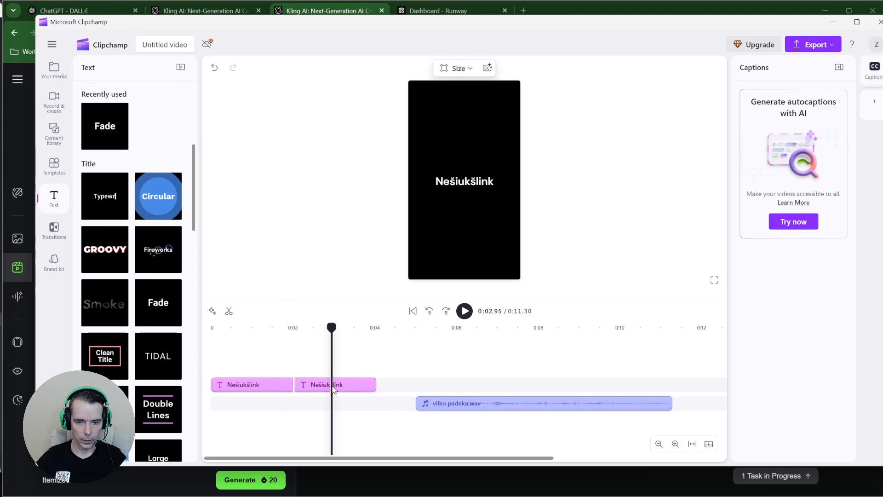
left_click(333, 384)
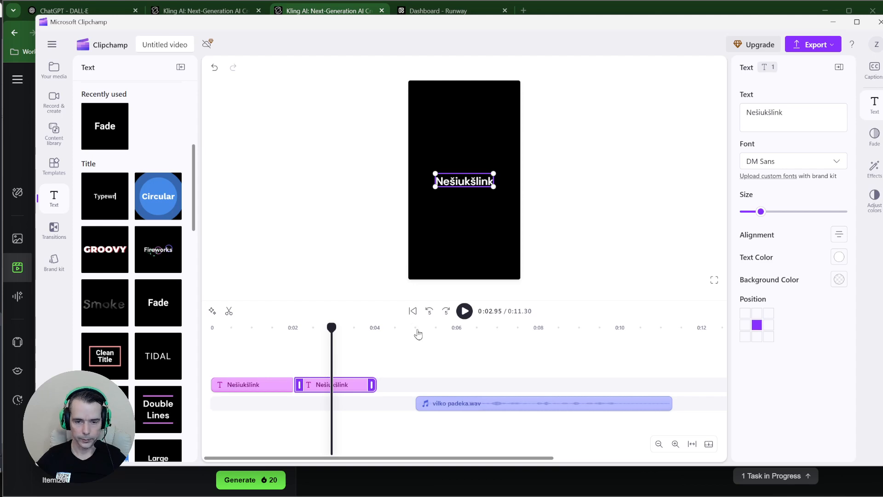
left_click_drag(780, 115, 720, 111)
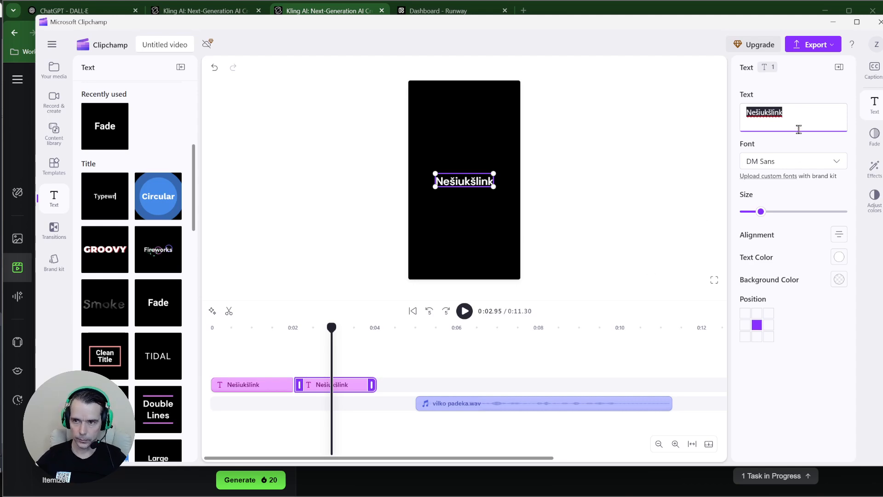
left_click_drag(777, 114, 760, 119)
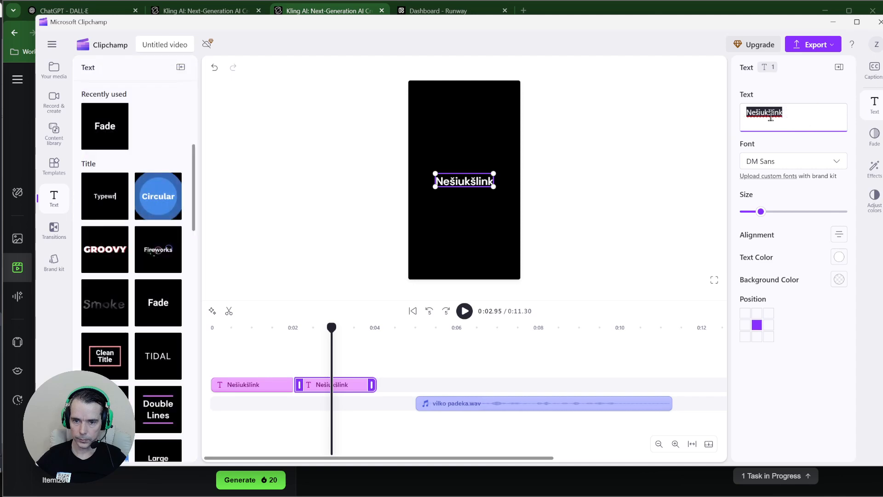
left_click(255, 388)
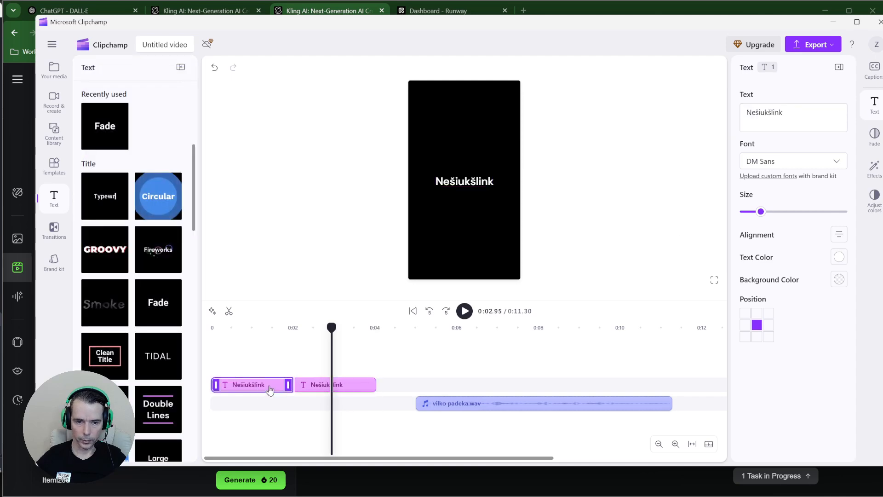
left_click(304, 391)
double_click(801, 111)
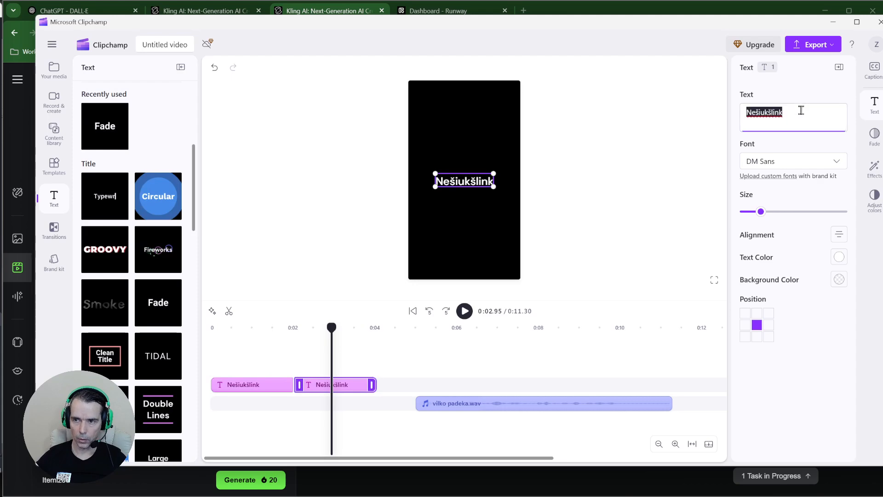
type("...")
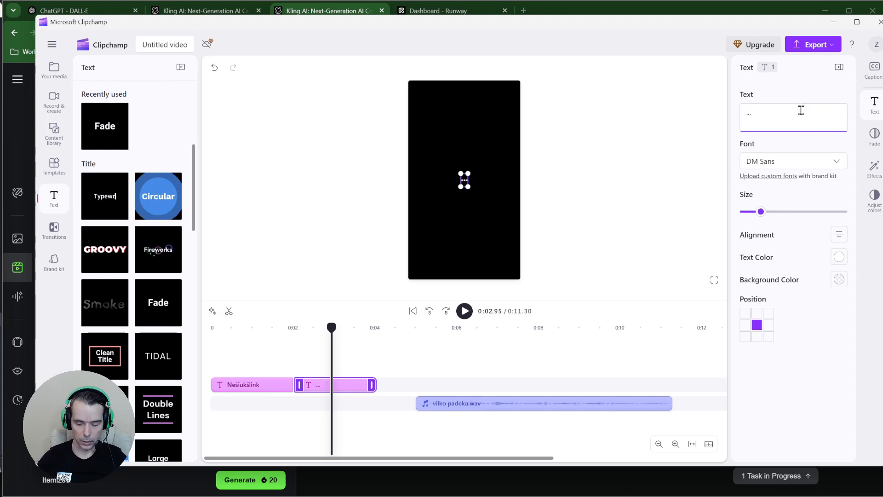
type("o radęs")
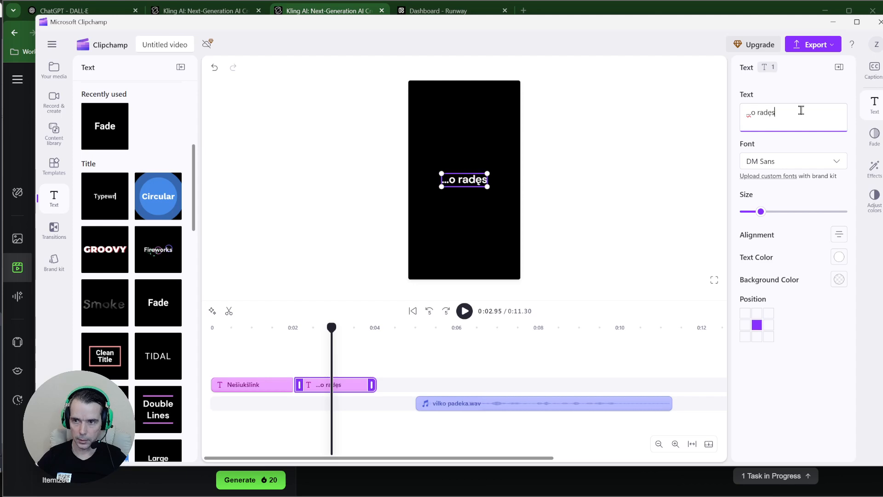
type(" surink")
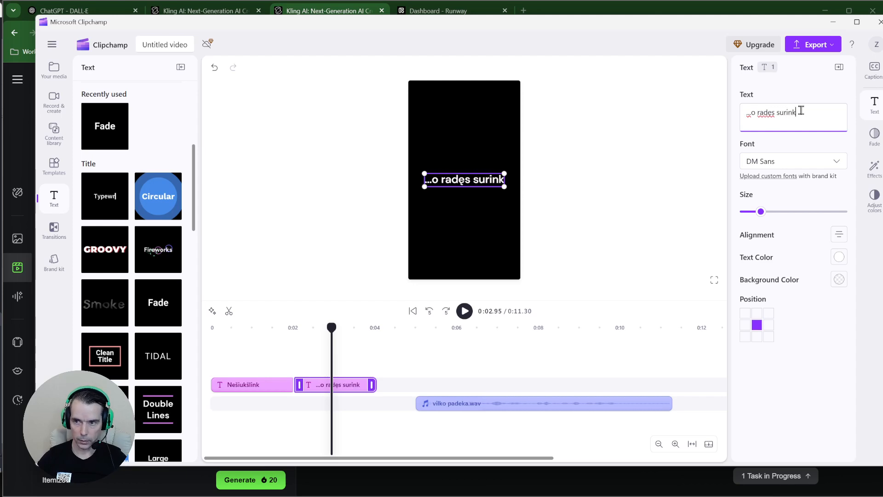
type("!")
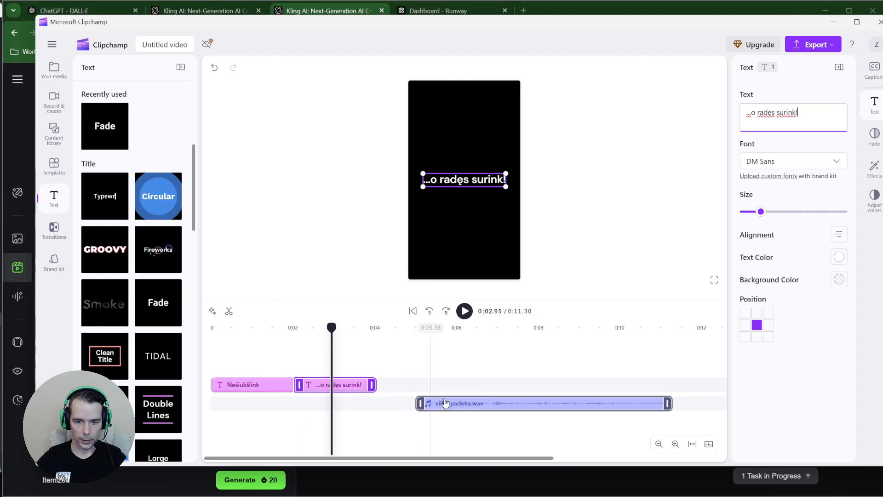
Move the vilko padeka.wav voice clip to start right after the '...o radęs surink!' caption
left_click_drag(445, 403, 411, 404)
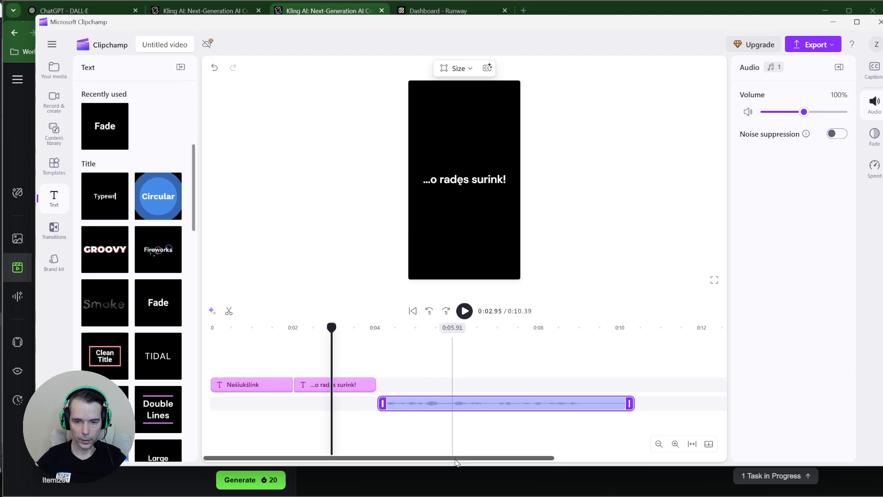
left_click_drag(455, 461, 475, 460)
left_click(329, 390)
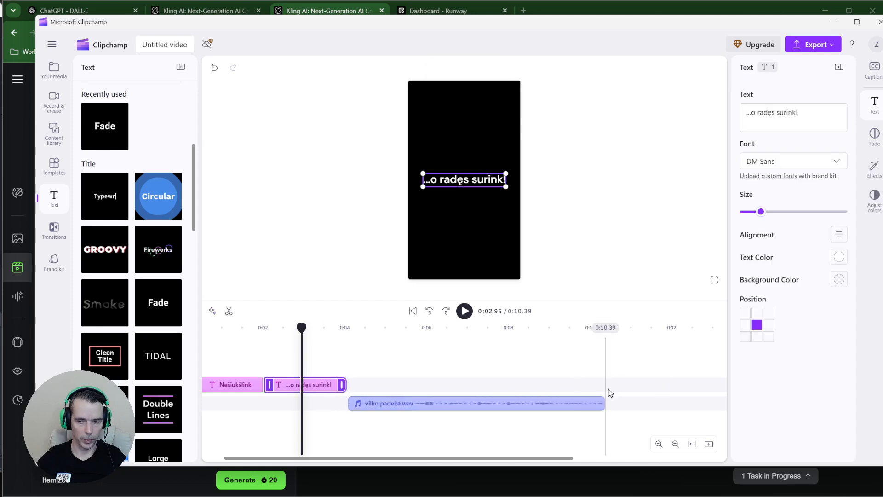
Duplicate the '...o radęs surink!' caption and place the copy past the voice track's end
right_click(286, 385)
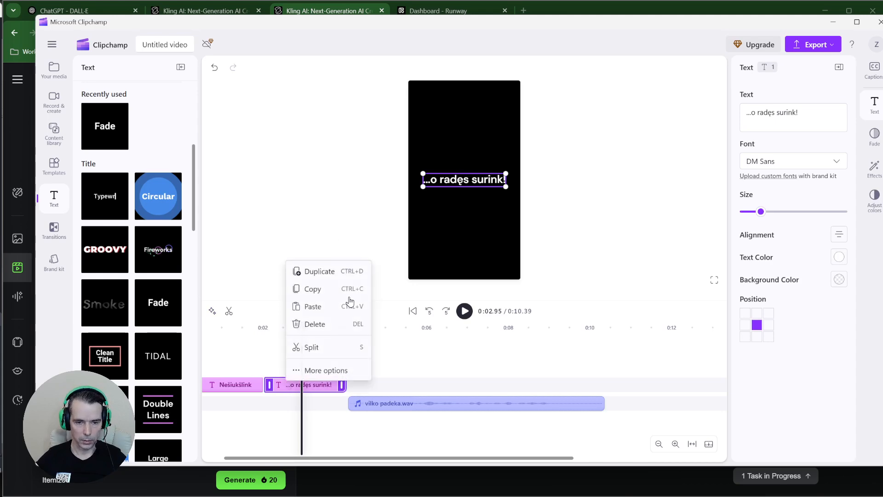
left_click(324, 271)
left_click_drag(390, 380, 633, 389)
left_click_drag(464, 459, 481, 458)
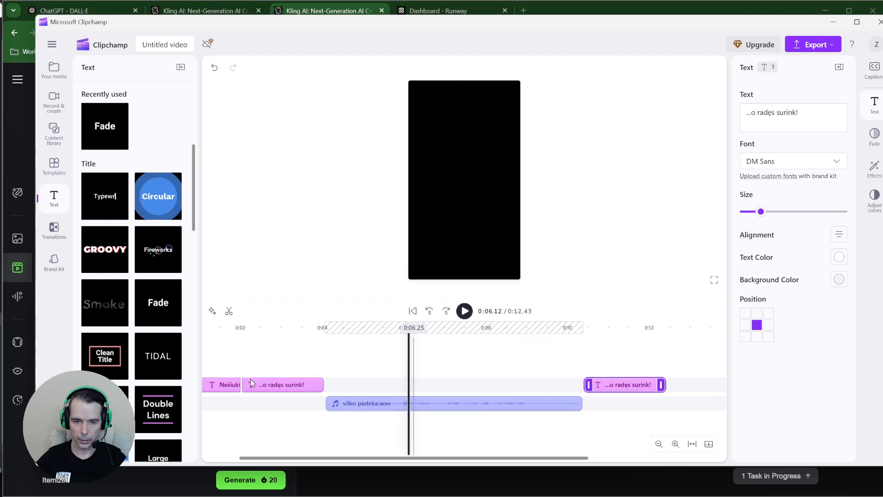
left_click(626, 368)
Change the copied caption's text to 'Vilkas Jums padėkos!'
left_click(501, 184)
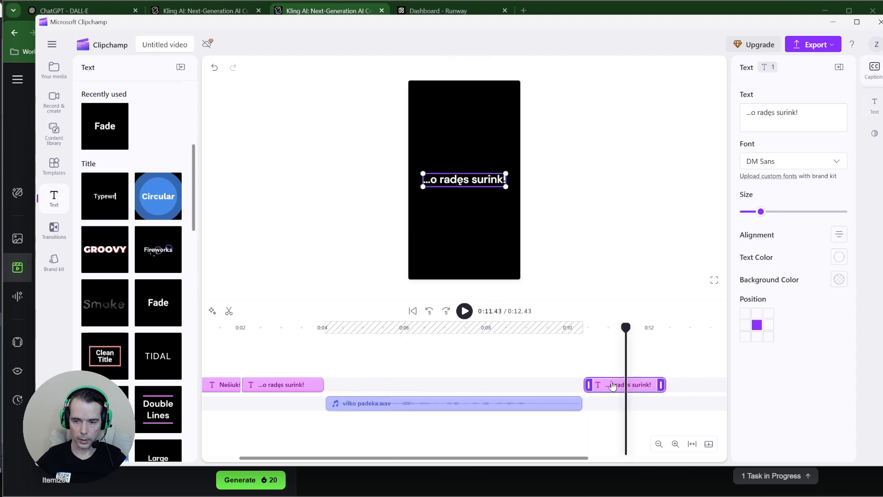
triple_click(810, 107)
type("Ir")
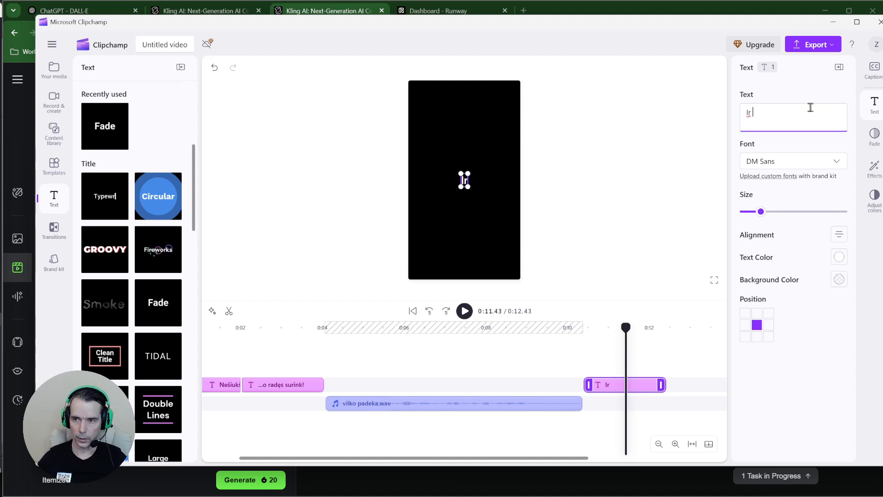
type(" vilkas ")
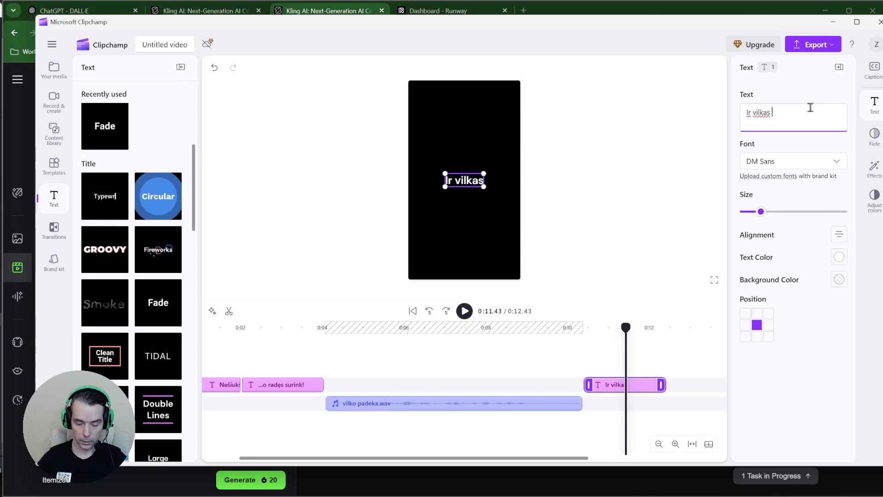
type("jums pad4kos")
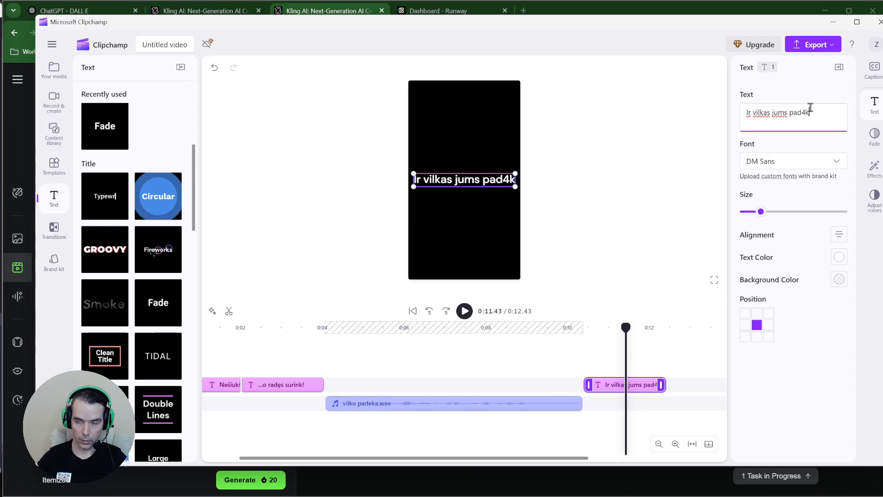
key("BackSpace")
key("BackSpace")
key("BackSpace")
key("BackSpace")
key("ctrl+a")
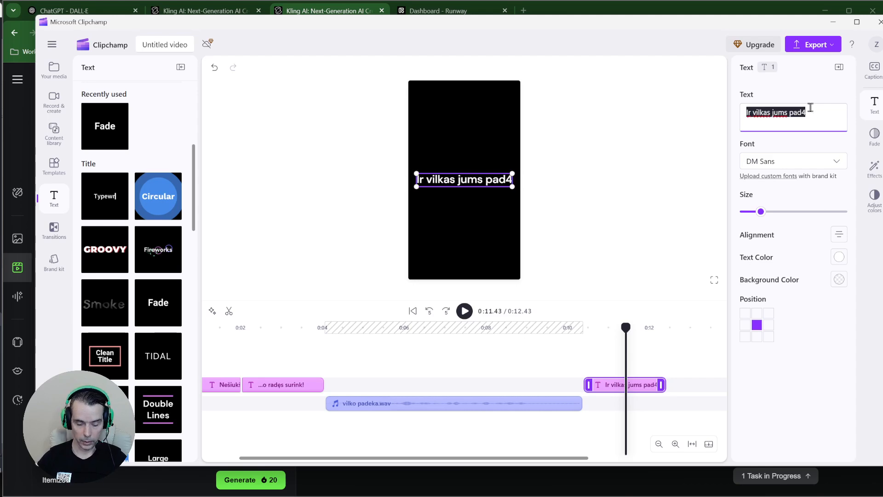
type("Vilkas jum")
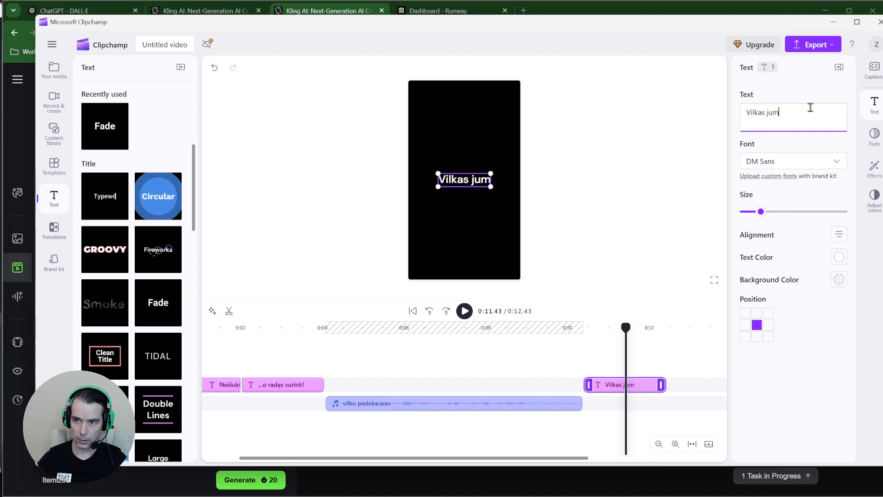
key("BackSpace")
key("BackSpace")
key("BackSpace")
key("BackSpace")
type("Jums pad4")
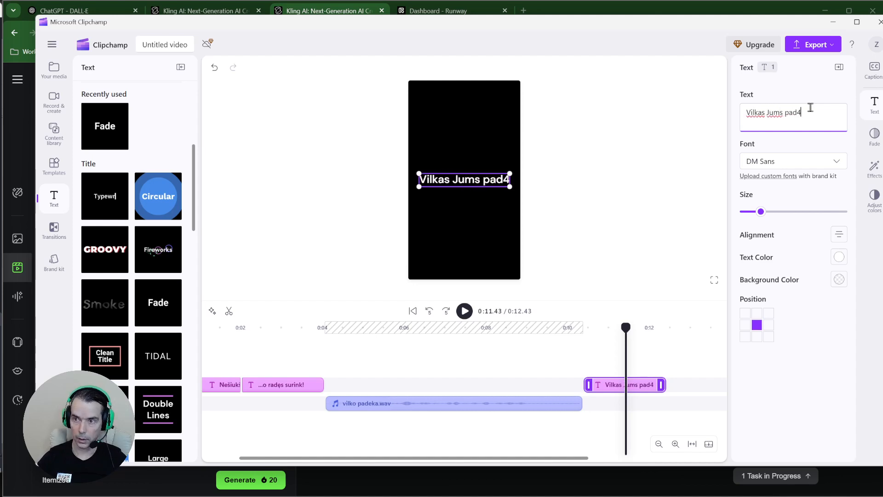
key("BackSpace")
type("ėkos")
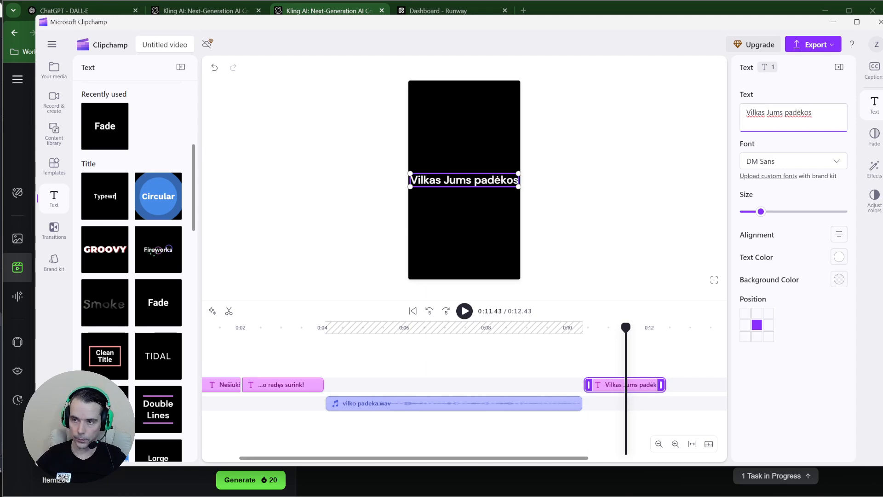
type("!")
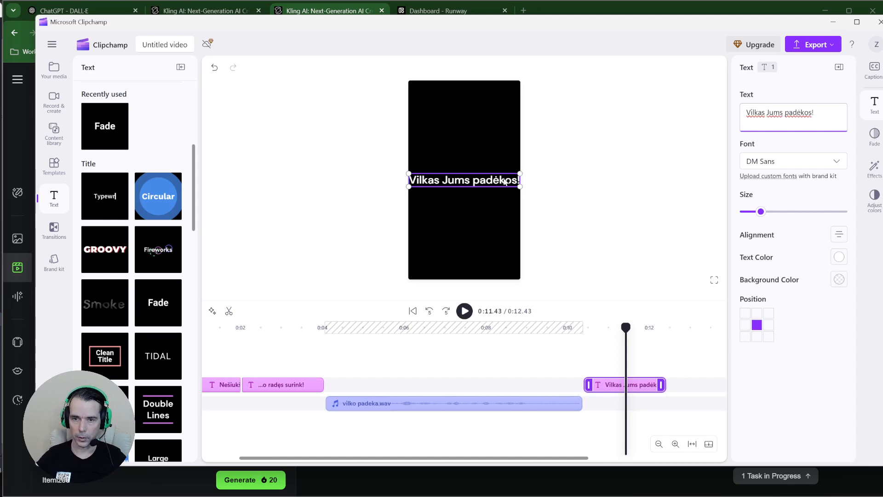
Make the 'Vilkas Jums padėkos!' caption smaller
left_click(550, 195)
left_click(484, 183)
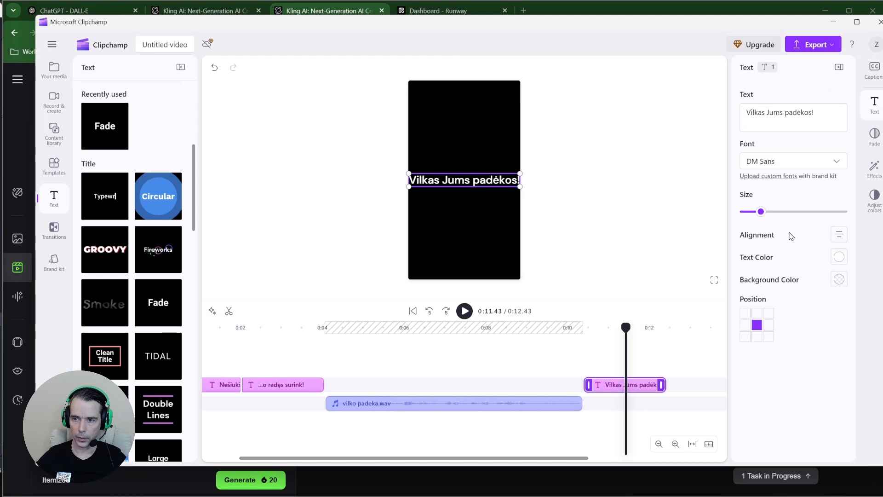
left_click_drag(761, 216, 756, 220)
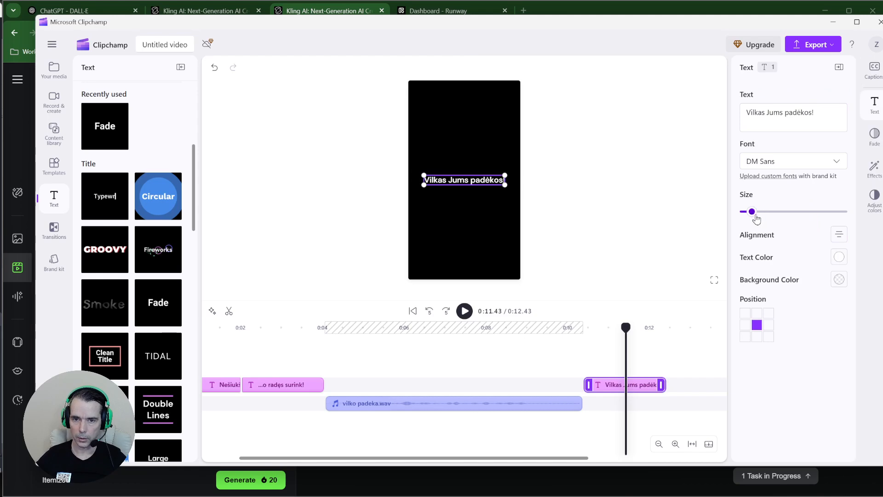
left_click(603, 205)
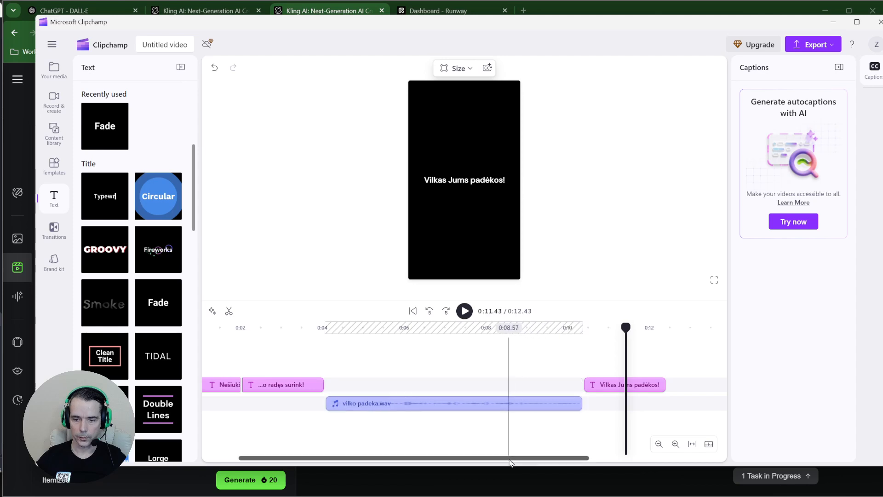
left_click_drag(508, 459, 447, 465)
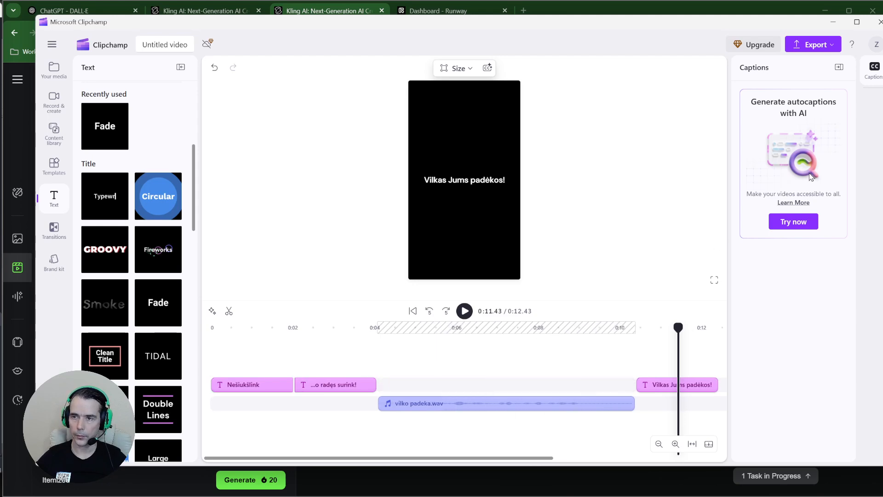
Duplicate the 'Vilkas Jums padėkos!' caption to make a fourth closing title
left_click(661, 384)
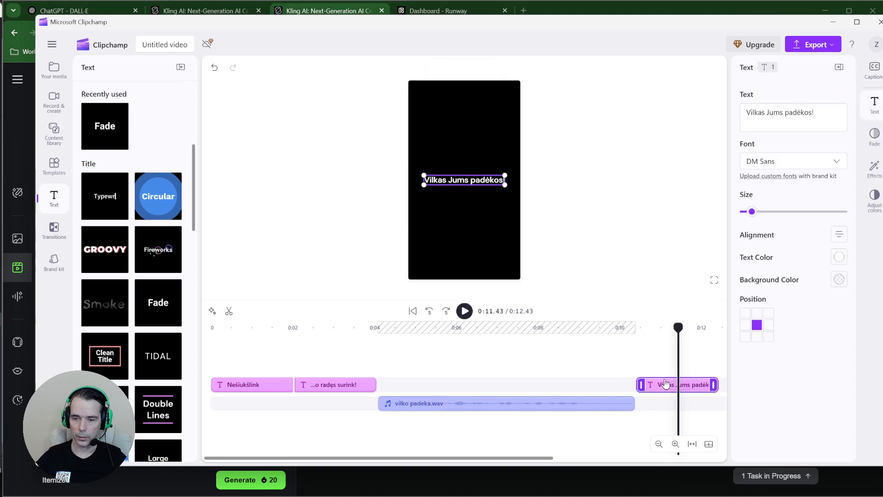
left_click_drag(517, 456, 630, 457)
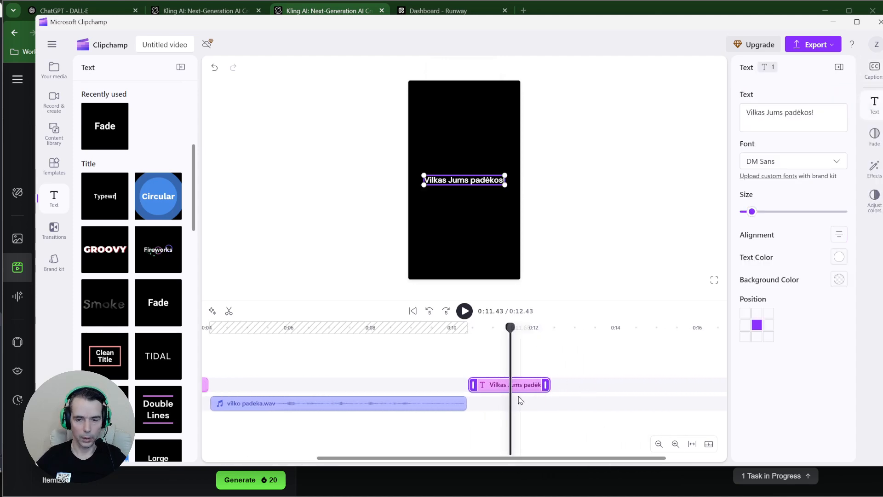
right_click(501, 385)
left_click(524, 274)
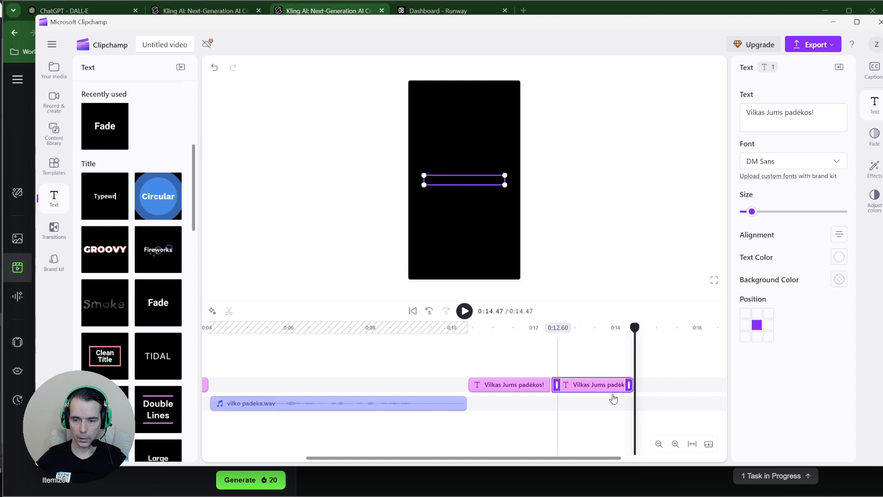
left_click(605, 365)
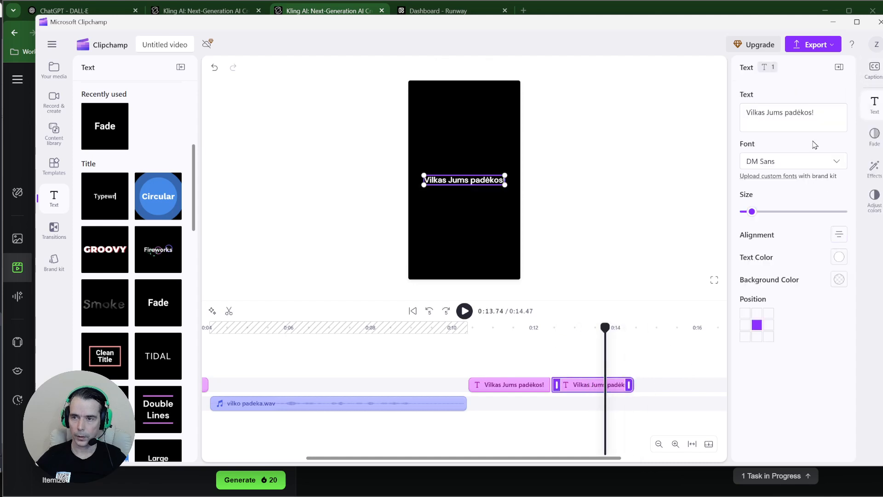
Rewrite the copy as a 'Created by' credit with the creator's name and AI
triple_click(821, 116)
type("Created")
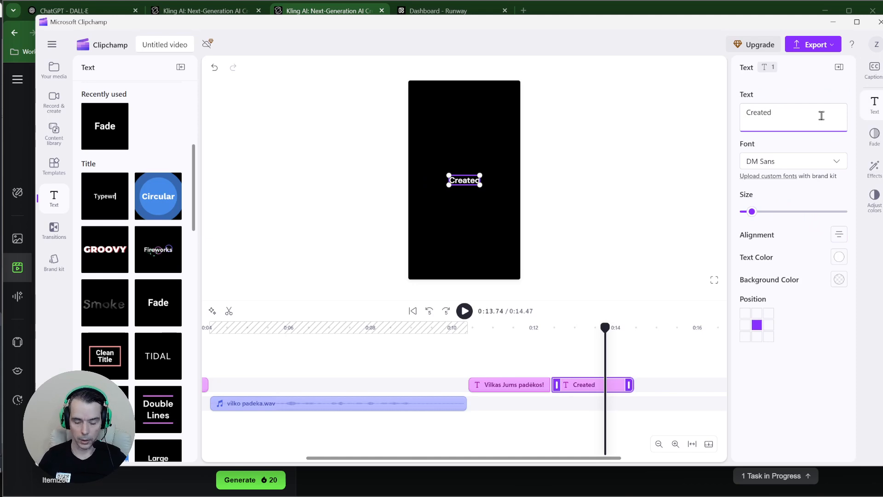
type(" by ")
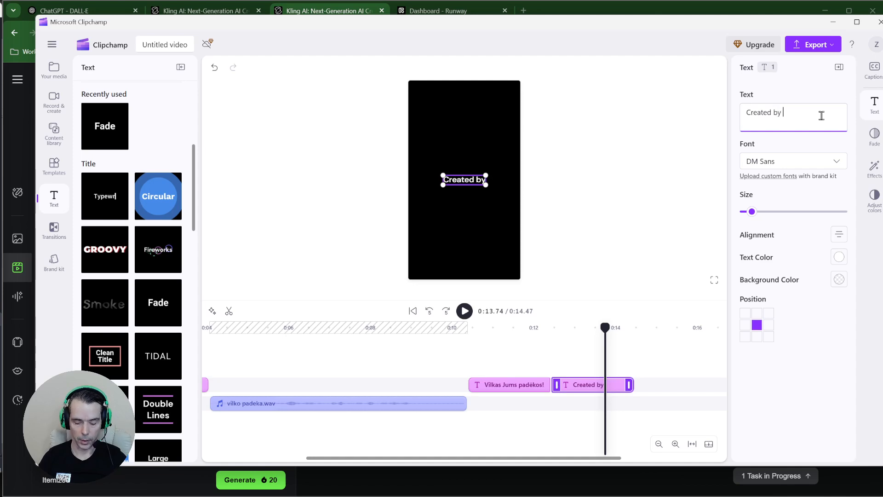
type("DJ")
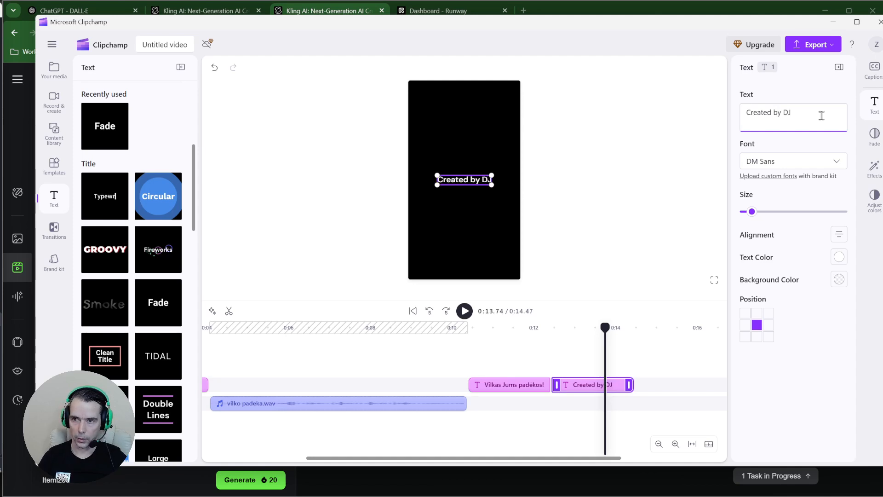
type("Zig")
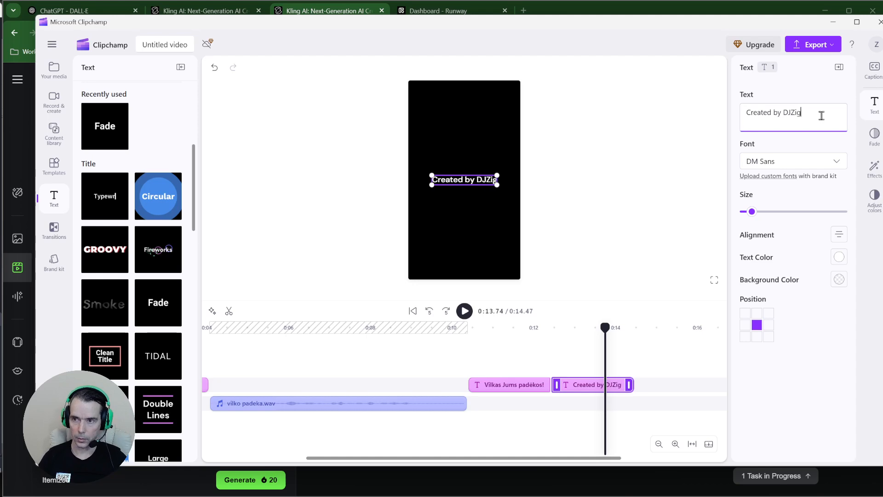
type("muX")
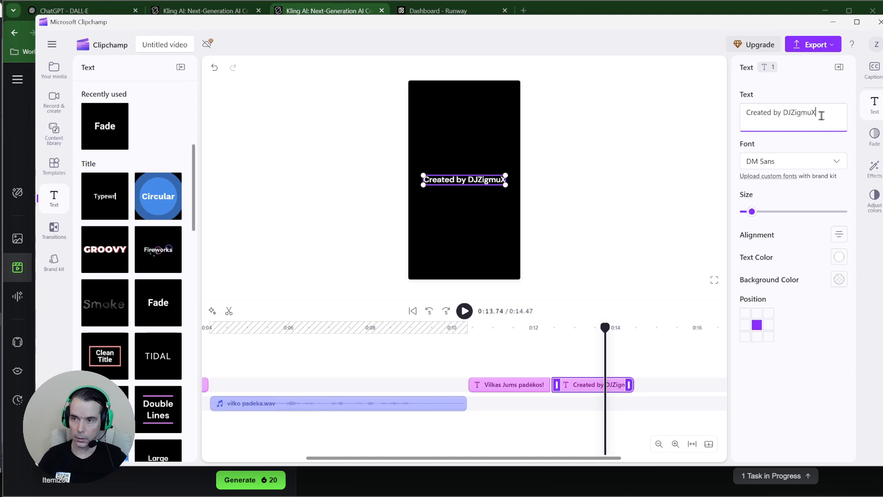
type(" AI")
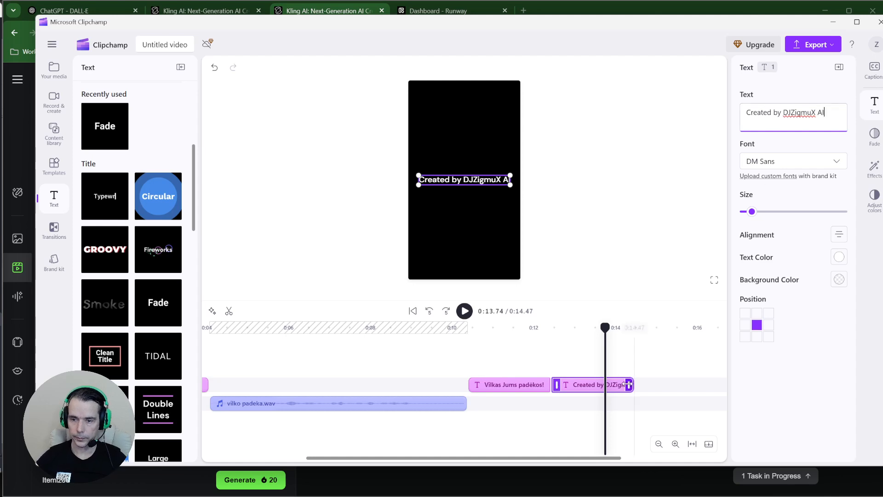
left_click(595, 421)
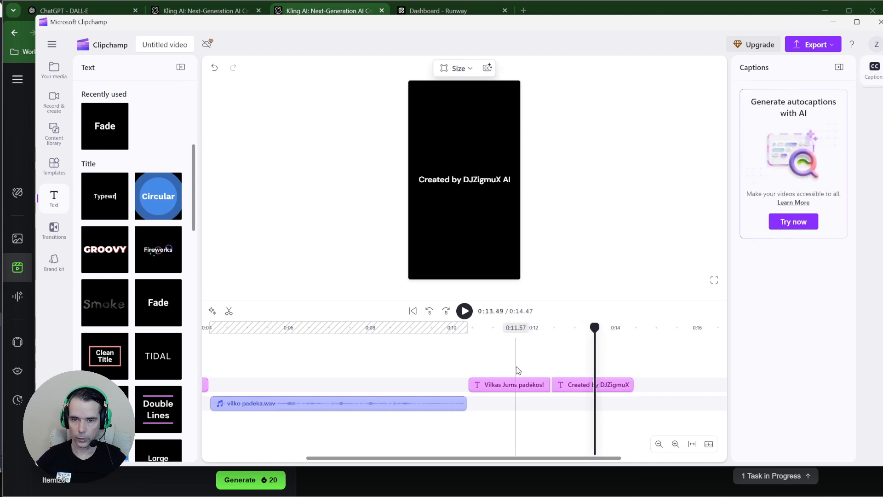
left_click(435, 182)
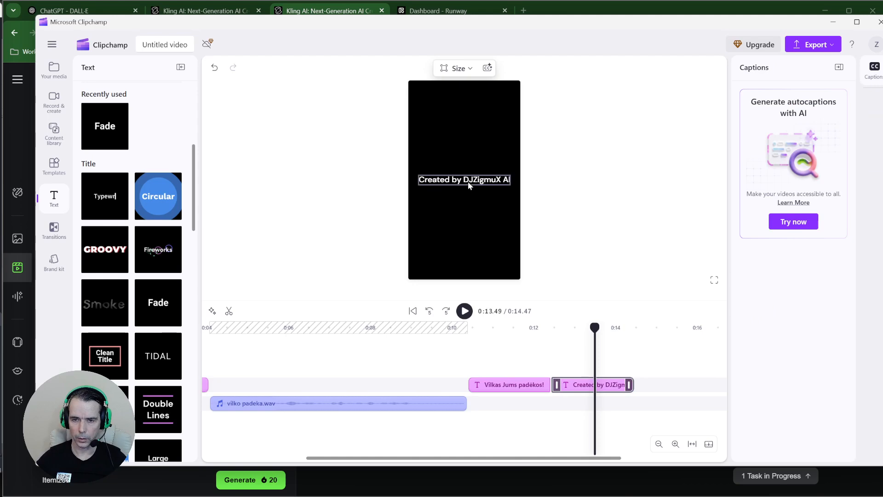
left_click(521, 265)
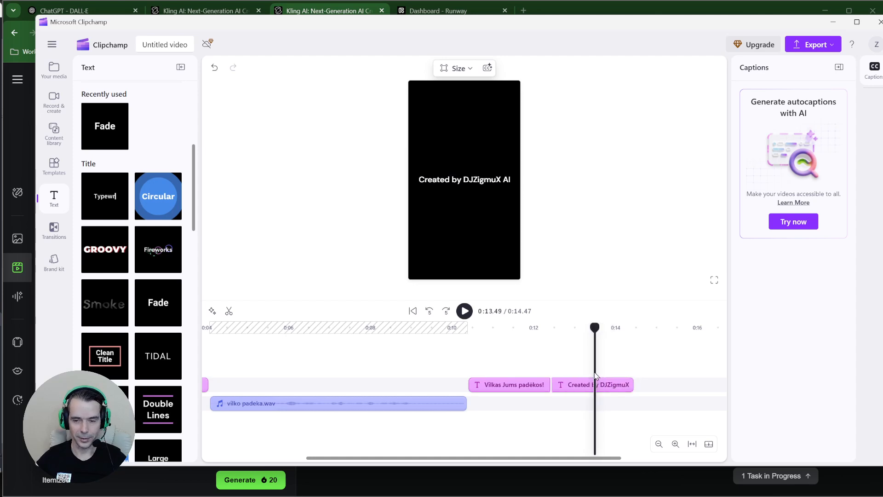
left_click_drag(595, 374, 209, 390)
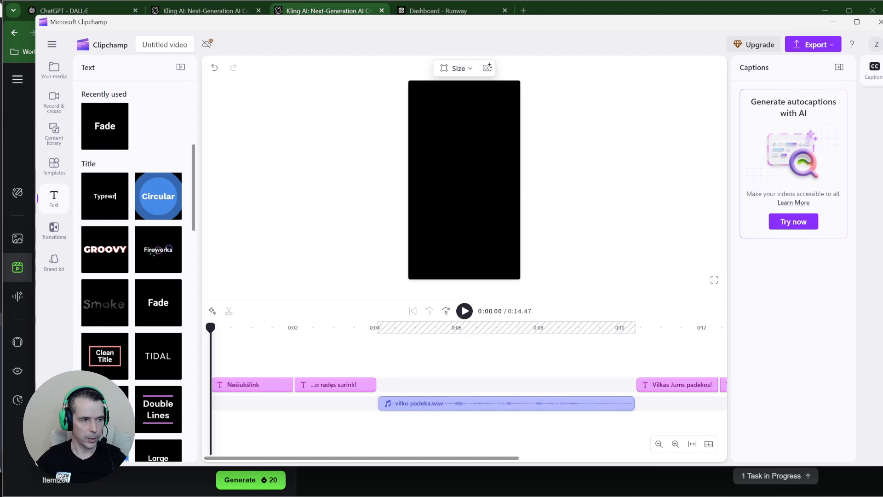
Preview the 0:14.47 video from the beginning, then switch to the Chrome window
left_click(464, 311)
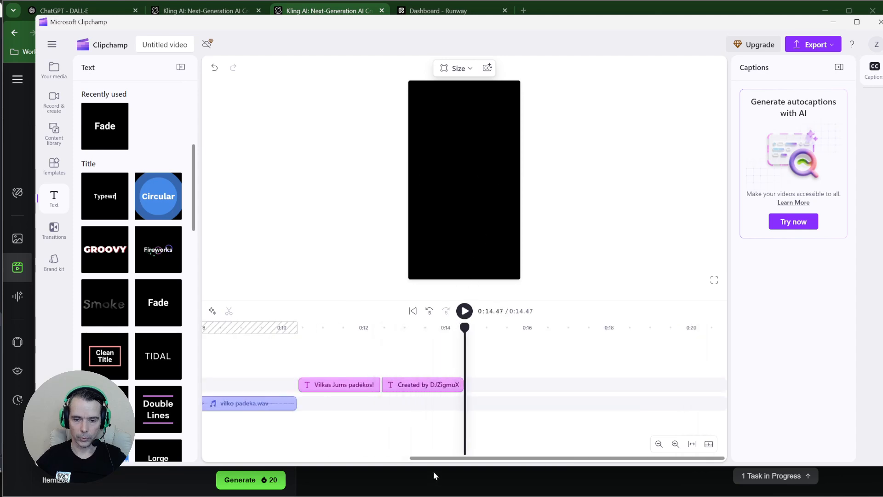
left_click_drag(436, 465, 226, 476)
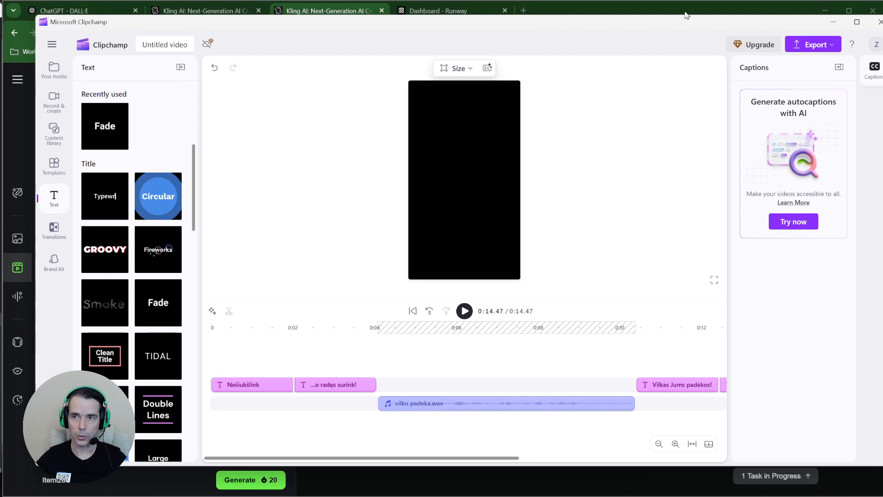
left_click(592, 9)
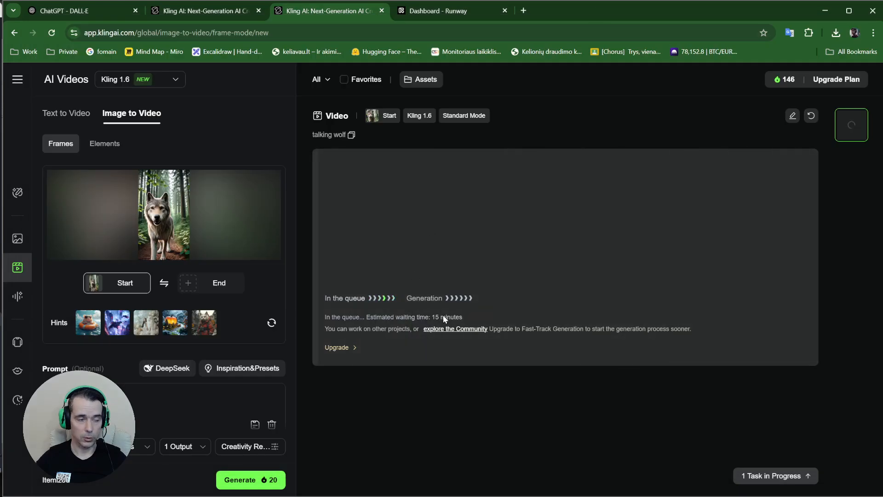
Search Google for 'bird song download' in a new tab and scroll the results
left_click(523, 11)
left_click(275, 32)
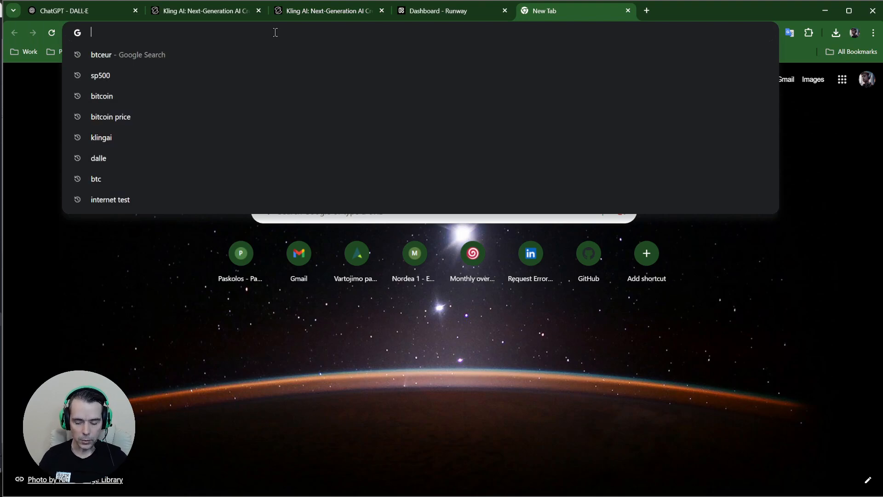
type("bird")
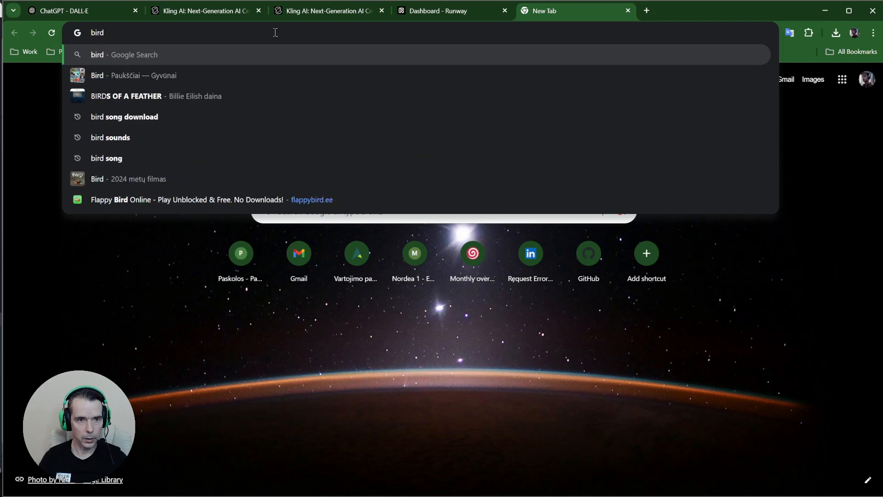
key("Down")
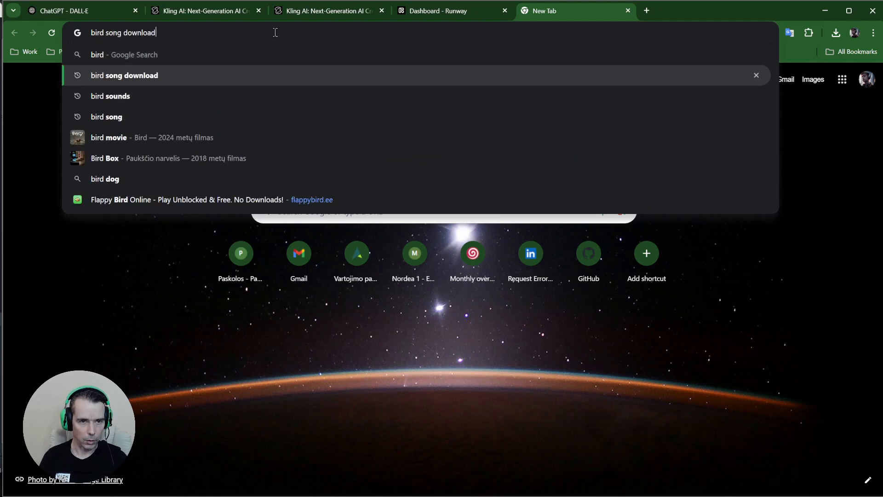
key("Return")
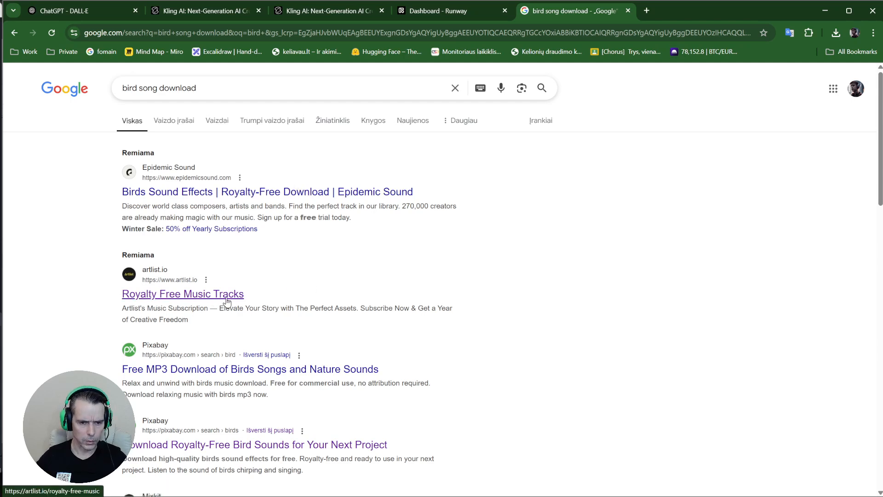
scroll(199, 355, "down", 2)
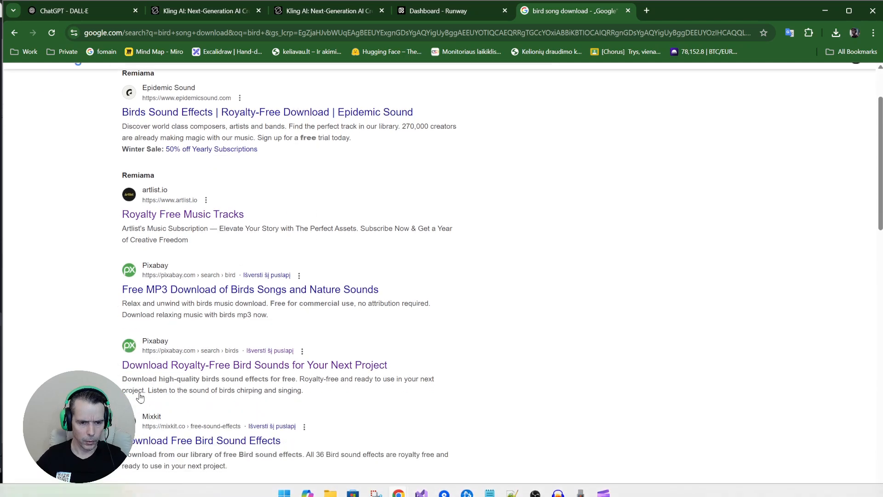
scroll(164, 320, "down", 1)
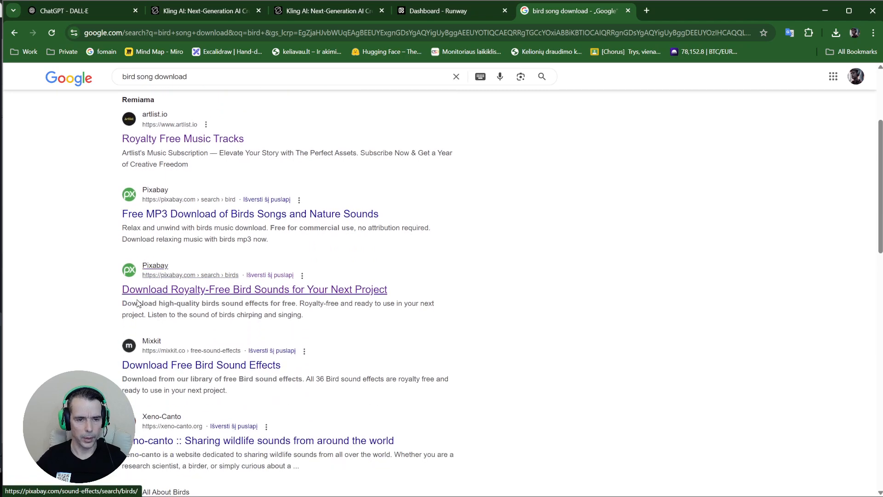
Open Pixabay's royalty-free bird sounds page and preview the Forest,birds and Birds clips
left_click(218, 295)
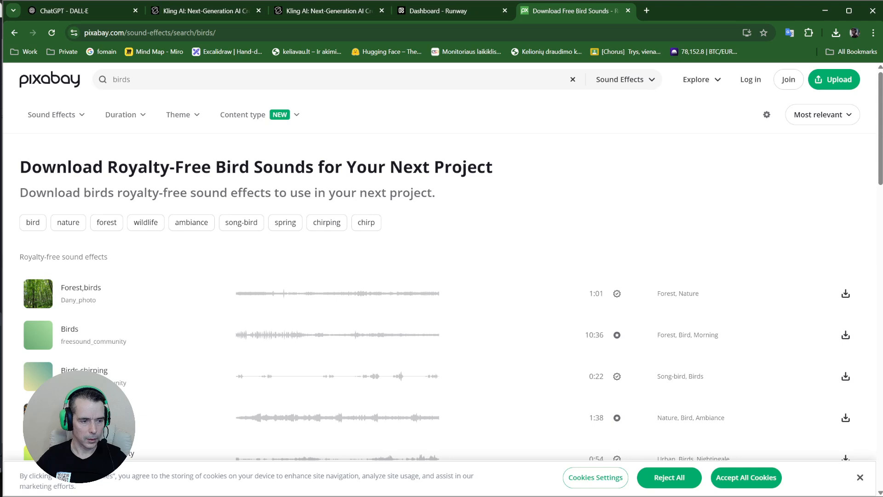
left_click(39, 295)
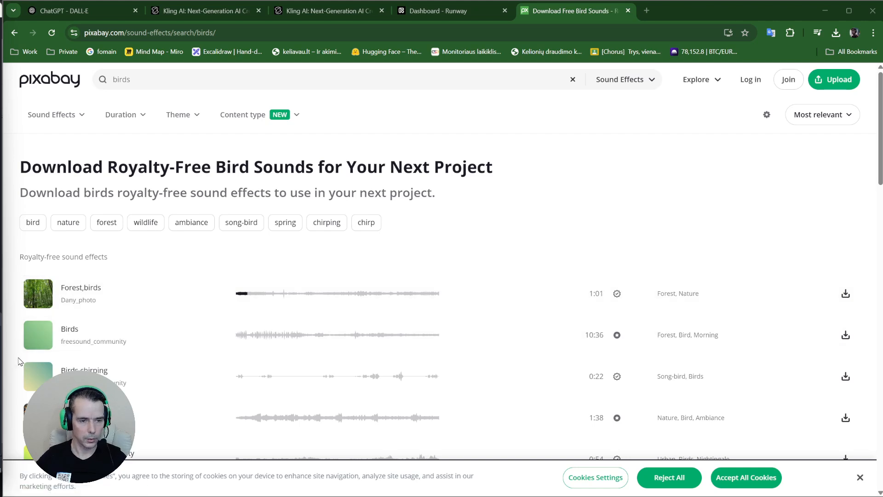
left_click(36, 340)
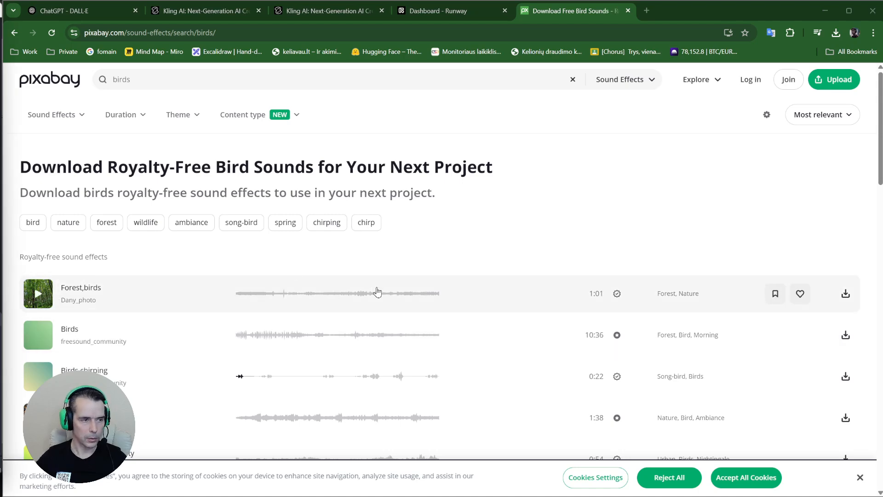
scroll(559, 352, "down", 1)
scroll(559, 352, "down", 2)
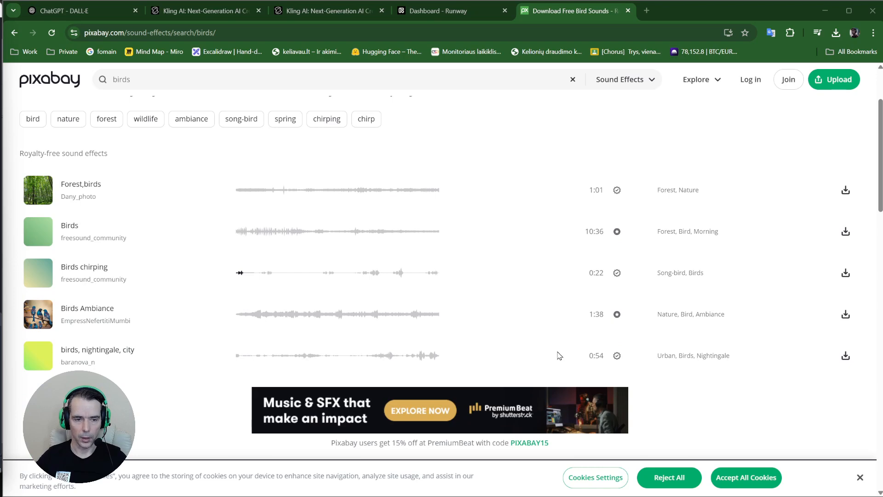
scroll(559, 355, "down", 3)
scroll(560, 355, "up", 3)
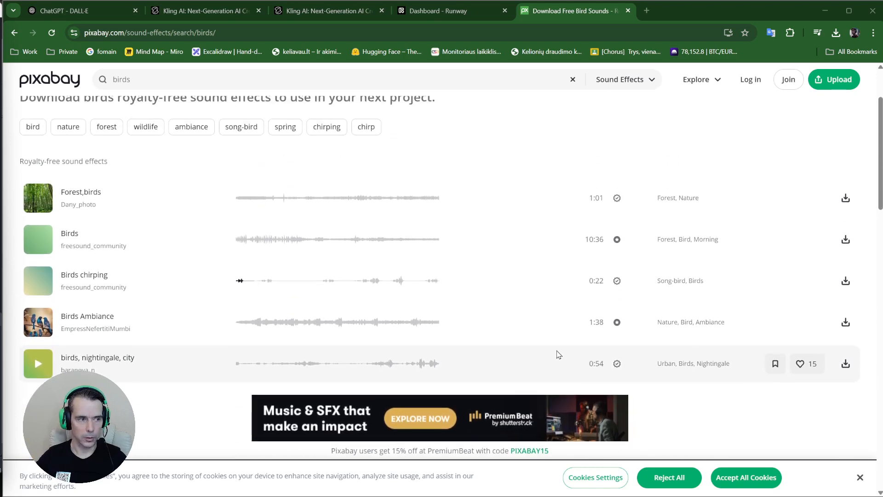
scroll(558, 354, "up", 2)
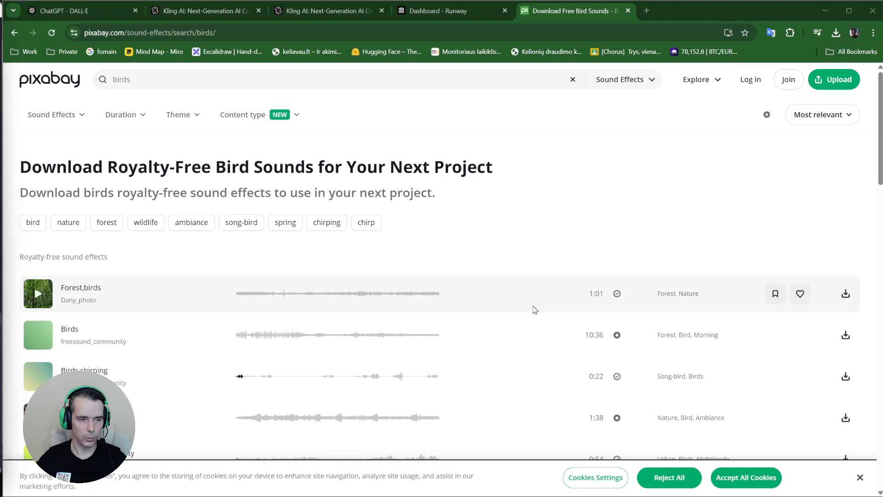
Download Forest,birds and drag forestbirds-319791.mp3 from Downloads into Clipchamp's media library
left_click(845, 295)
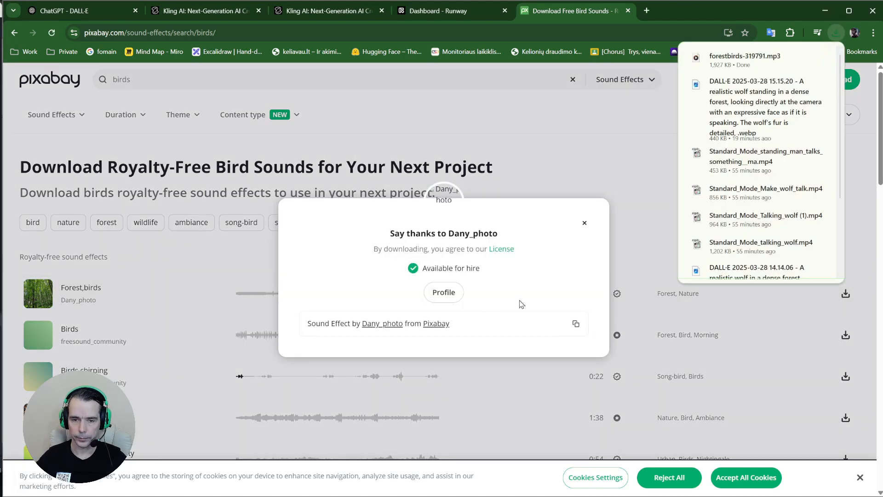
left_click(801, 58)
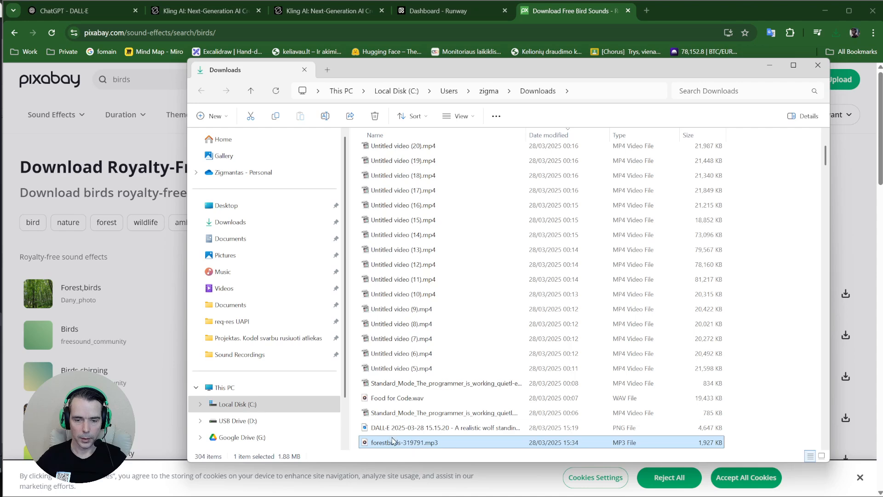
mouse_move(405, 483)
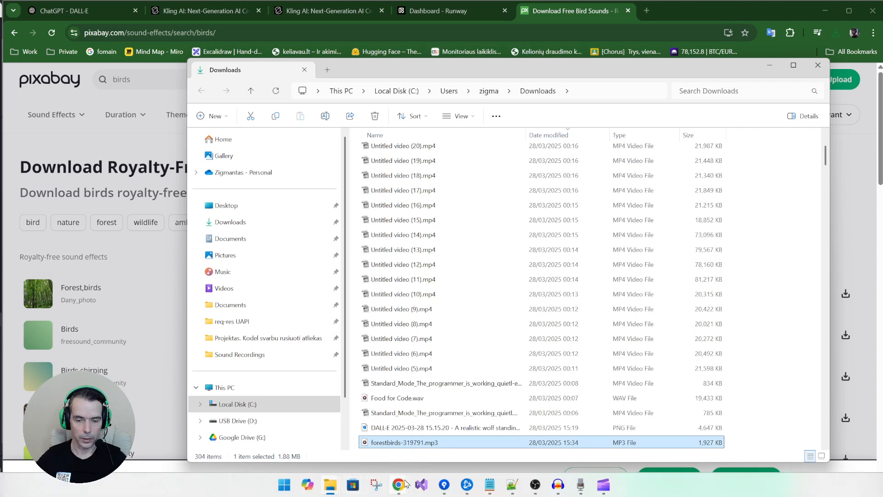
left_click(606, 487)
key("alt+Tab")
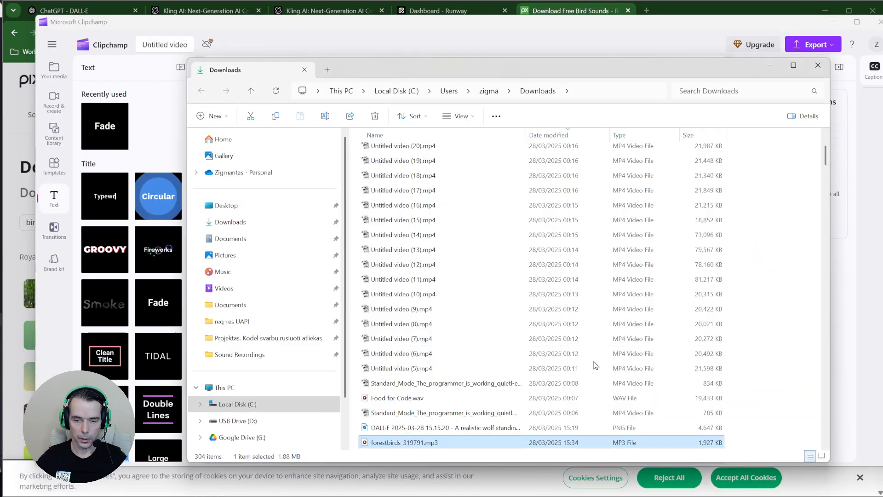
left_click_drag(483, 72, 665, 50)
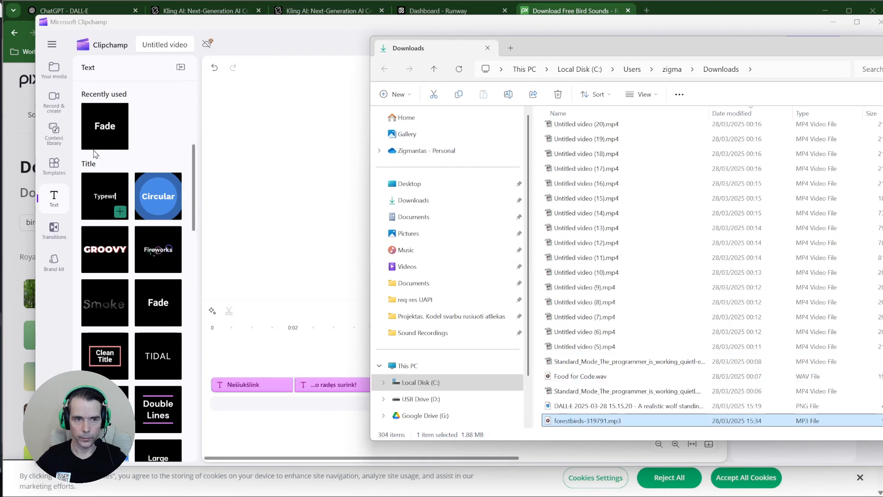
left_click(55, 73)
key("alt+Tab")
left_click_drag(598, 420, 173, 252)
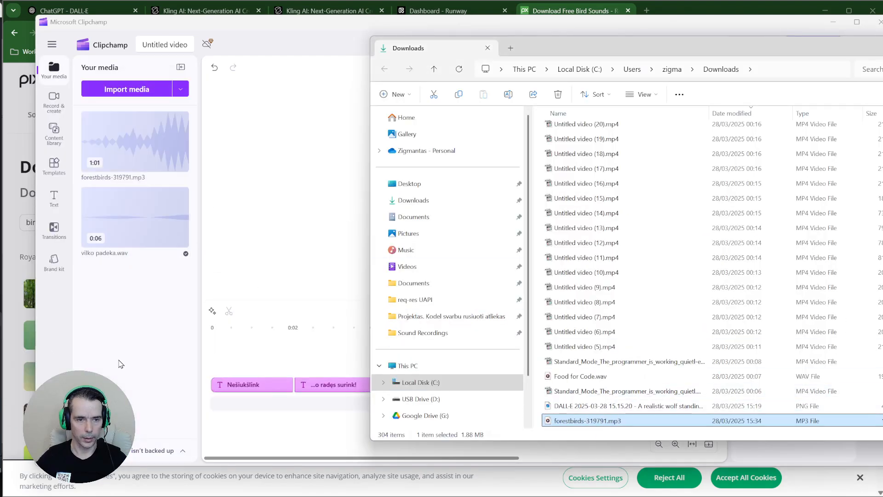
left_click(242, 23)
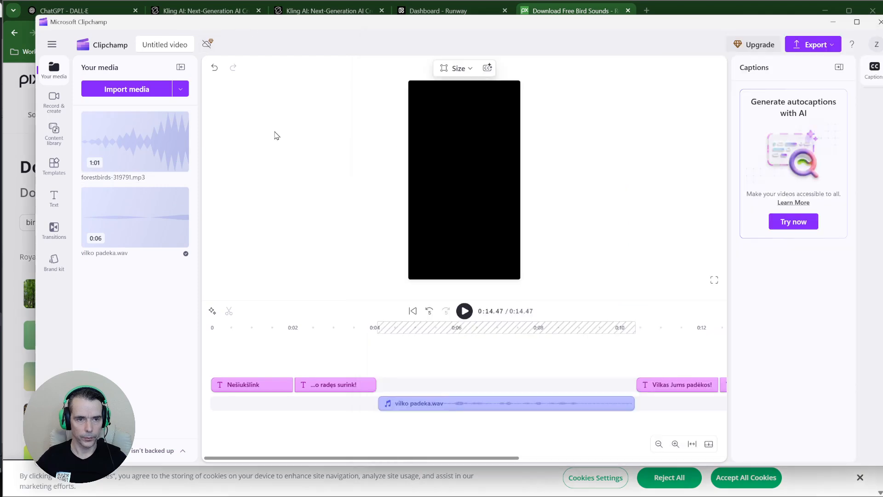
Place forestbirds-319791.mp3 on the timeline beneath the voice track
left_click_drag(110, 143, 256, 417)
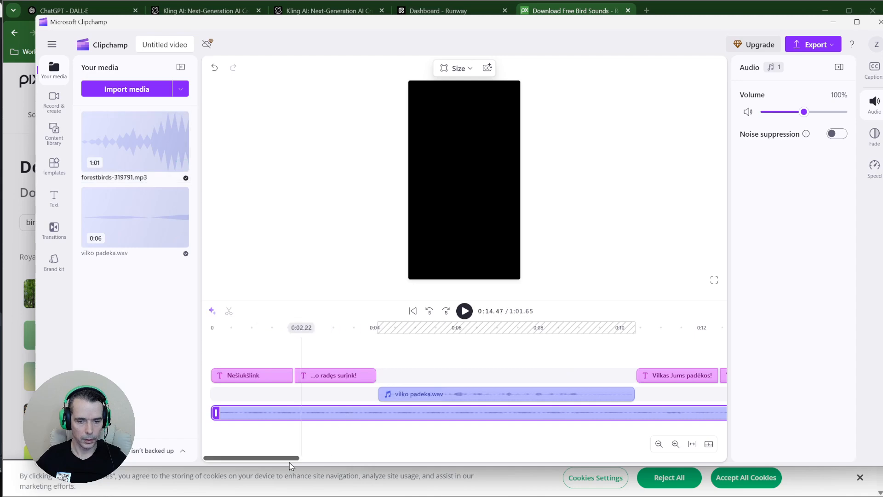
left_click_drag(278, 459, 350, 458)
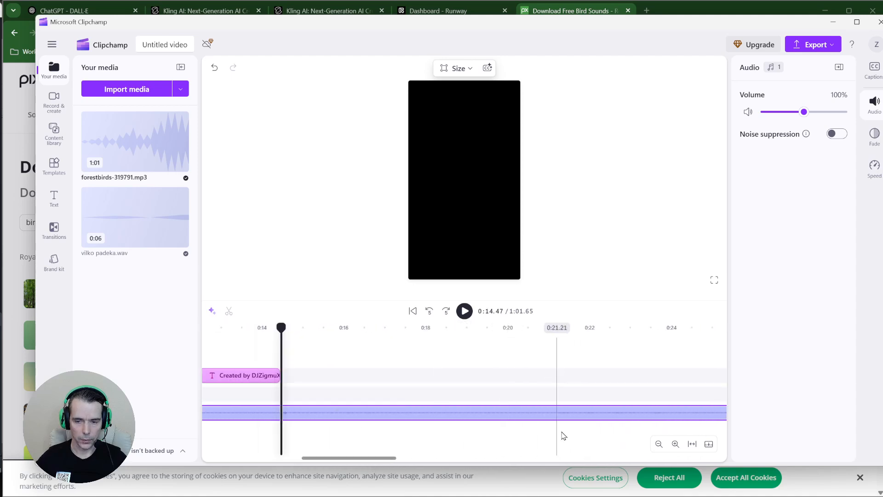
left_click(437, 379)
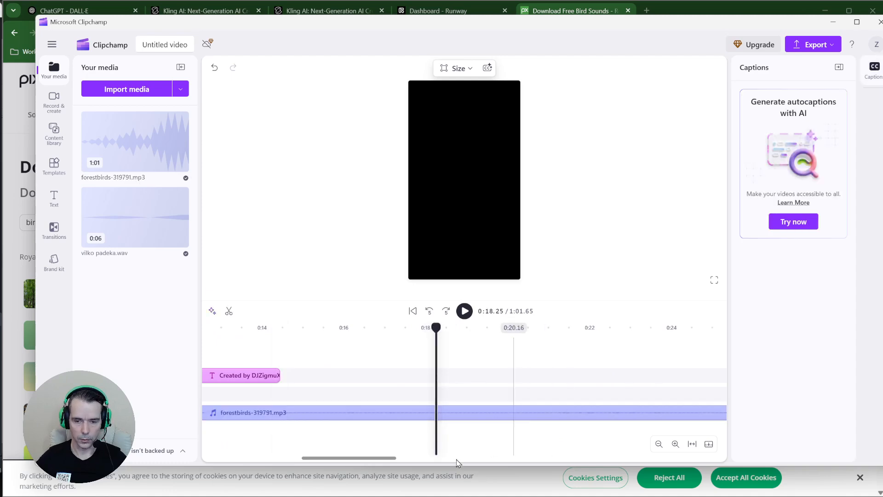
left_click_drag(375, 457, 330, 460)
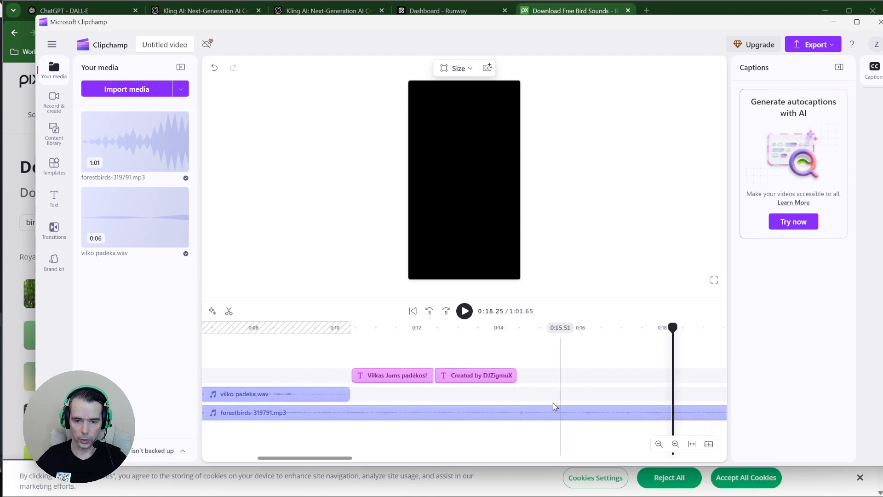
Split the forestbirds track at 0:14.46 and delete the part after the split
left_click(498, 418)
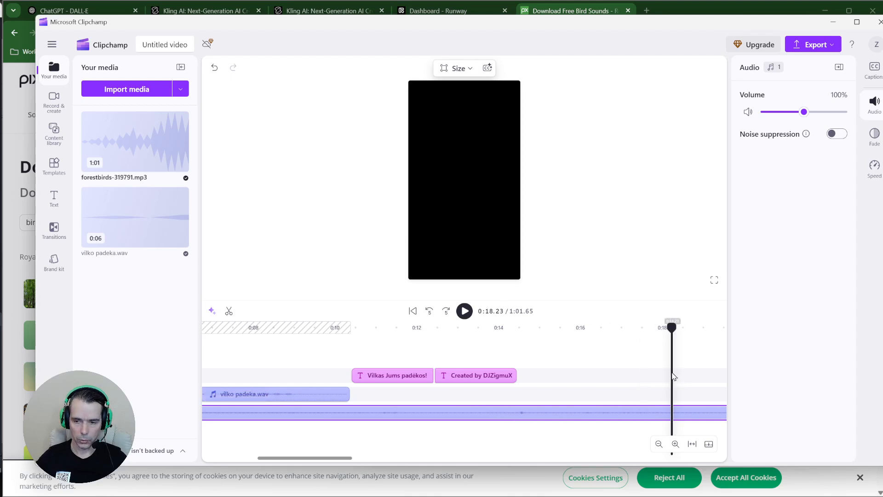
left_click_drag(672, 374, 519, 379)
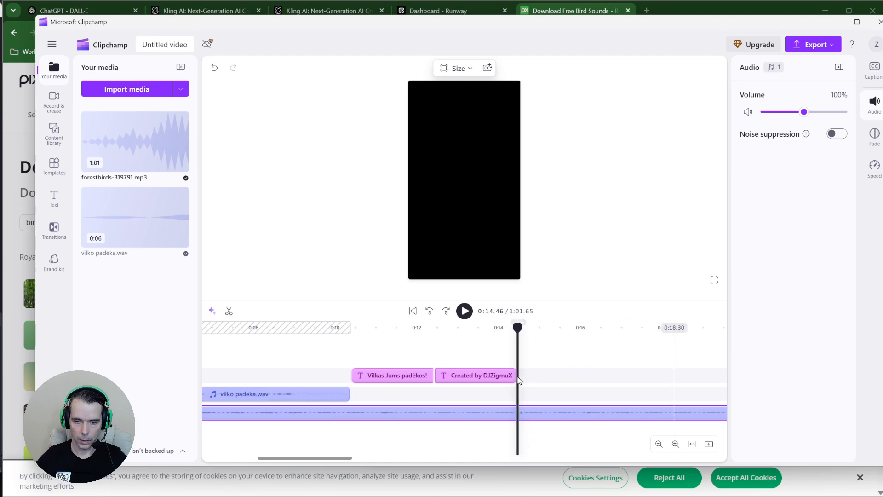
left_click(229, 311)
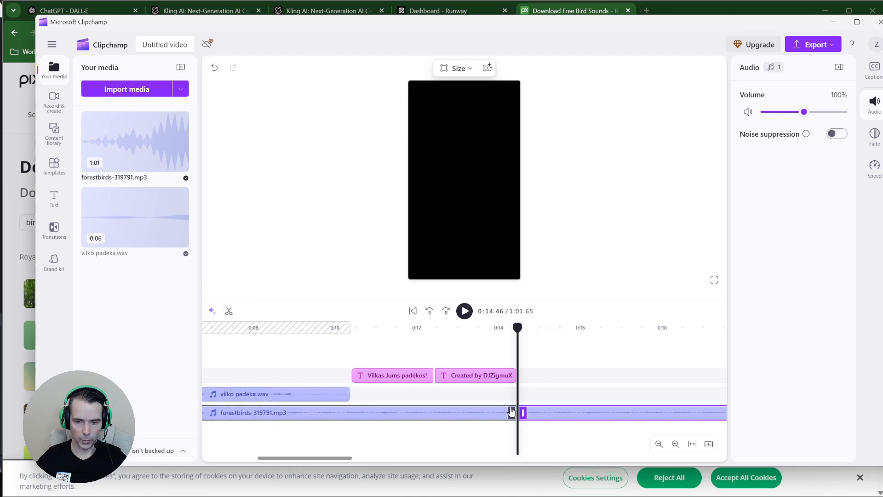
left_click(487, 414)
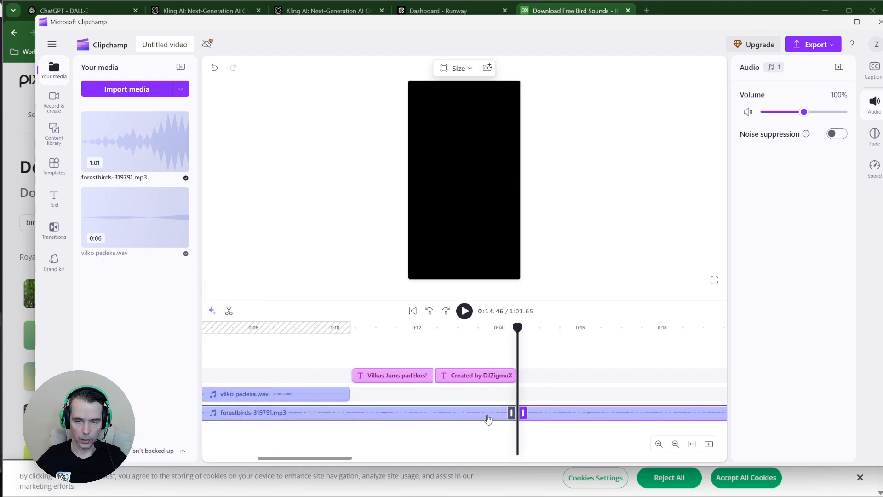
left_click(560, 420)
mouse_move(527, 494)
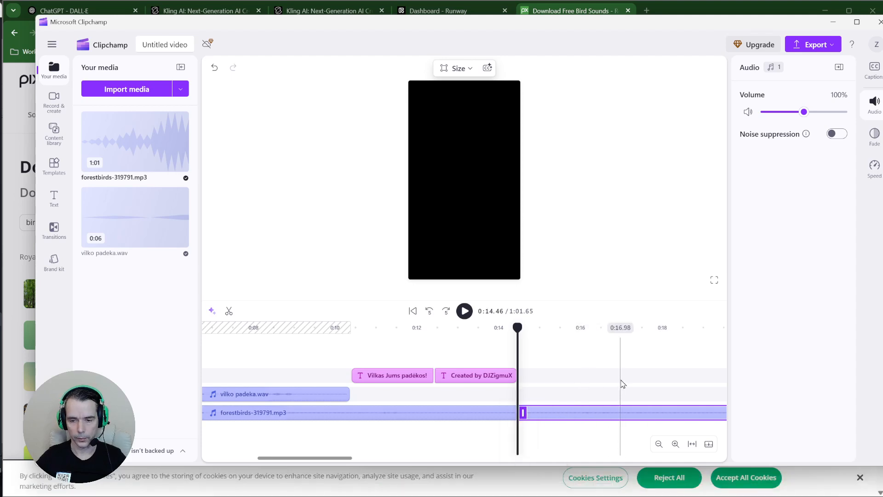
key("Delete")
left_click_drag(518, 327, 484, 327)
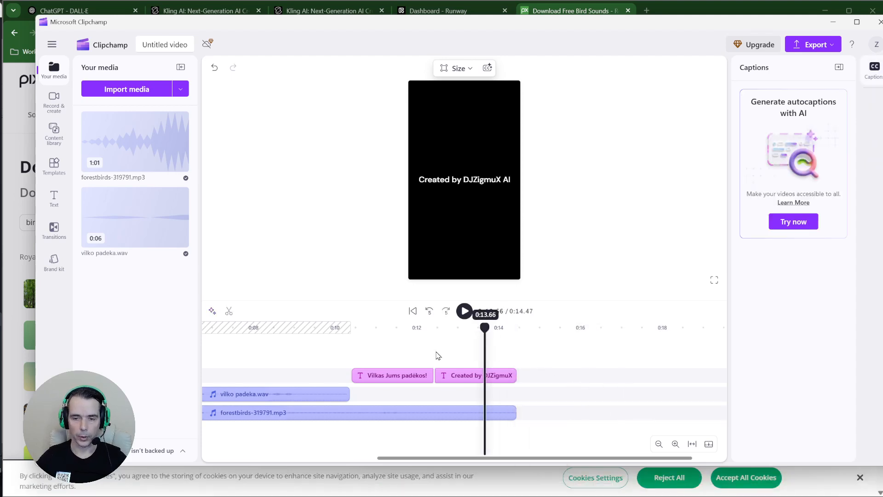
Preview the edit with the trimmed forestbirds background track
left_click_drag(436, 356, 203, 374)
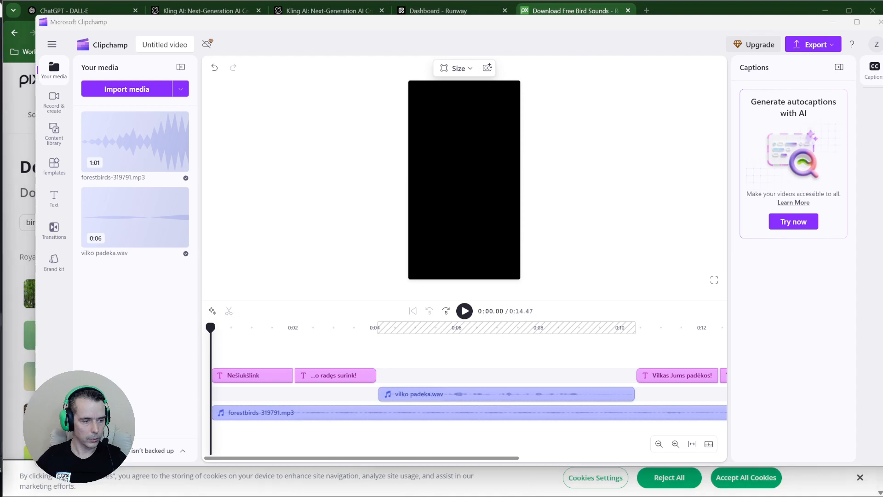
left_click(465, 311)
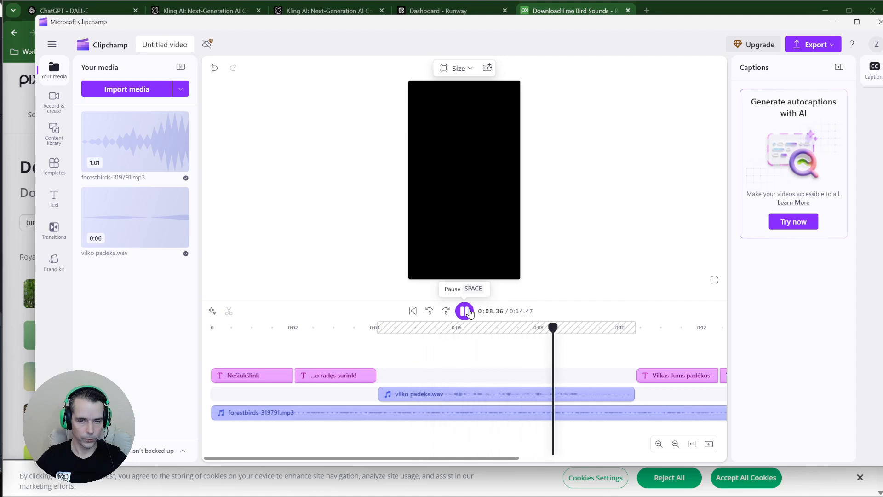
left_click(468, 311)
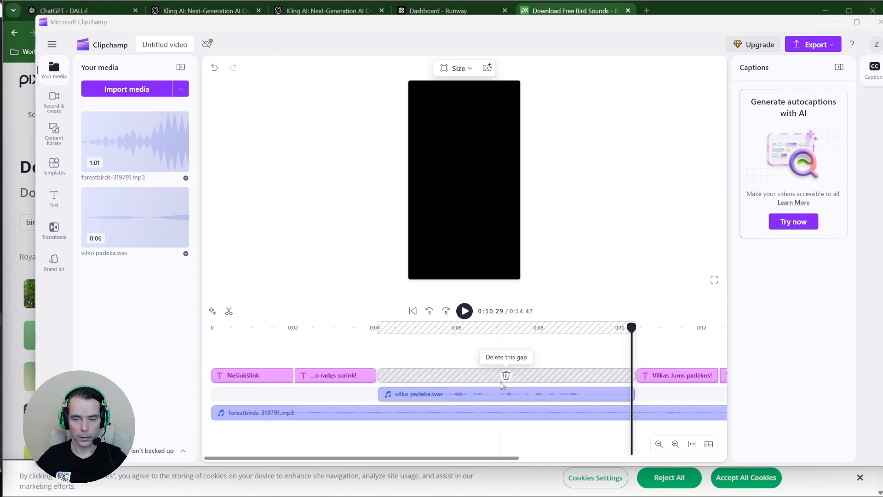
Set the forestbirds track volume to 21% and the vilko padeka.wav voice to 200%
left_click(479, 398)
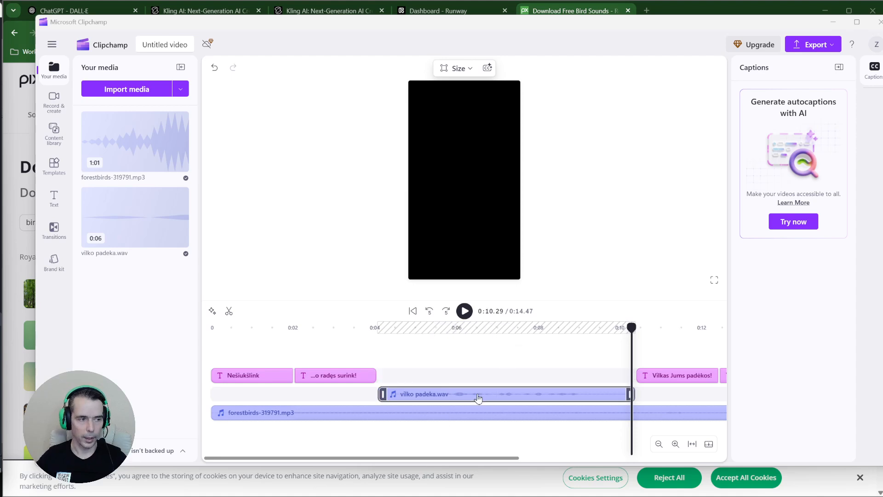
left_click(410, 417)
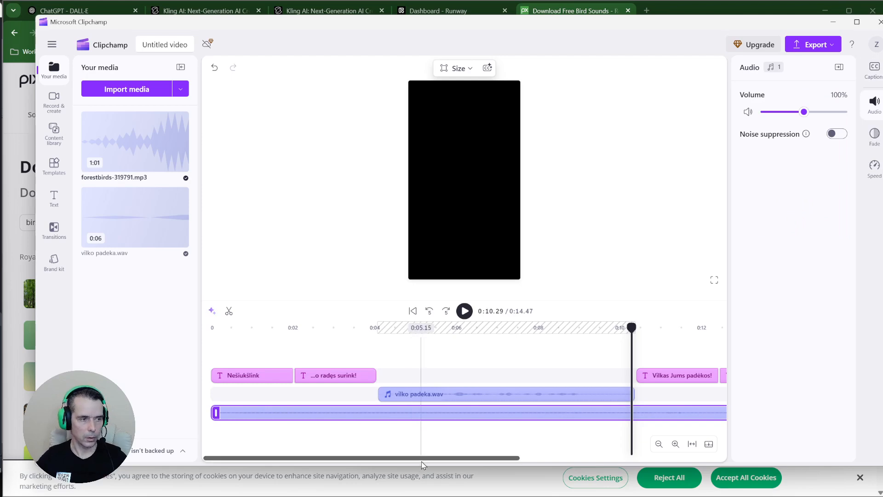
left_click(414, 397)
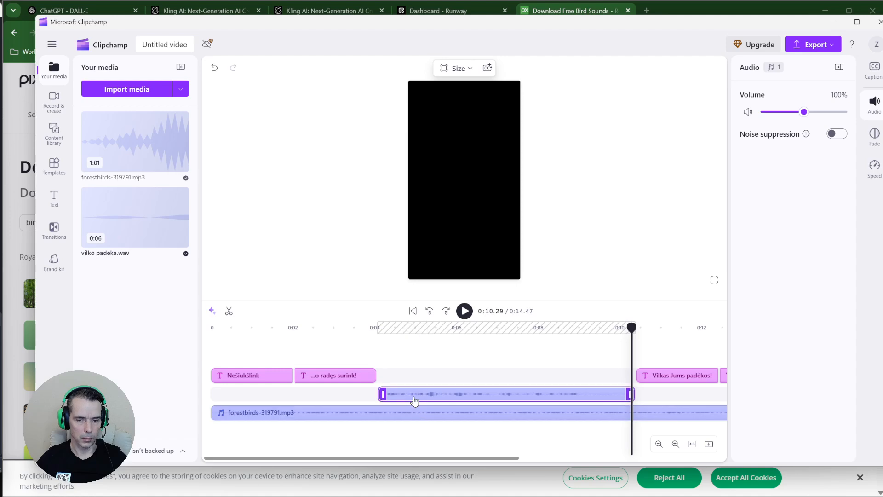
left_click(420, 415)
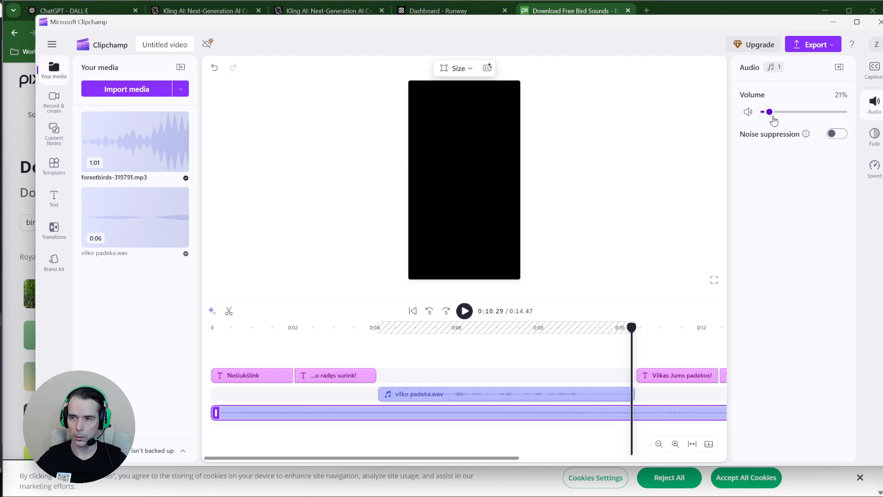
left_click(474, 394)
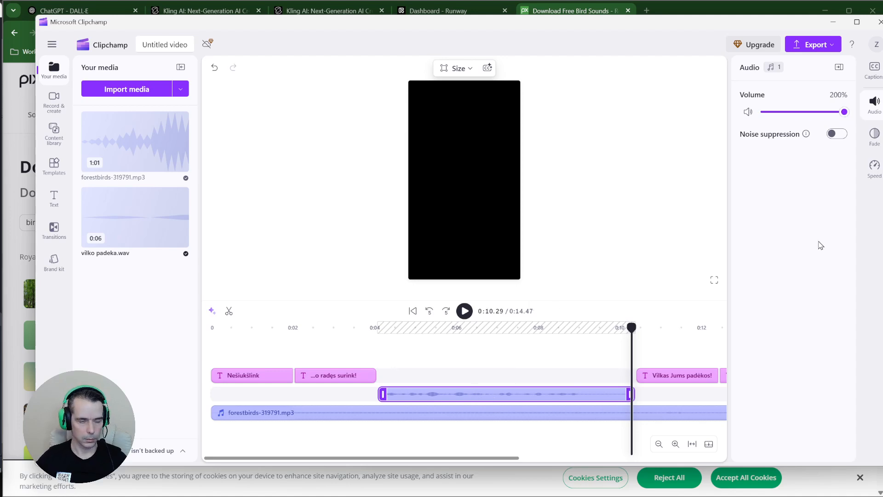
mouse_move(507, 375)
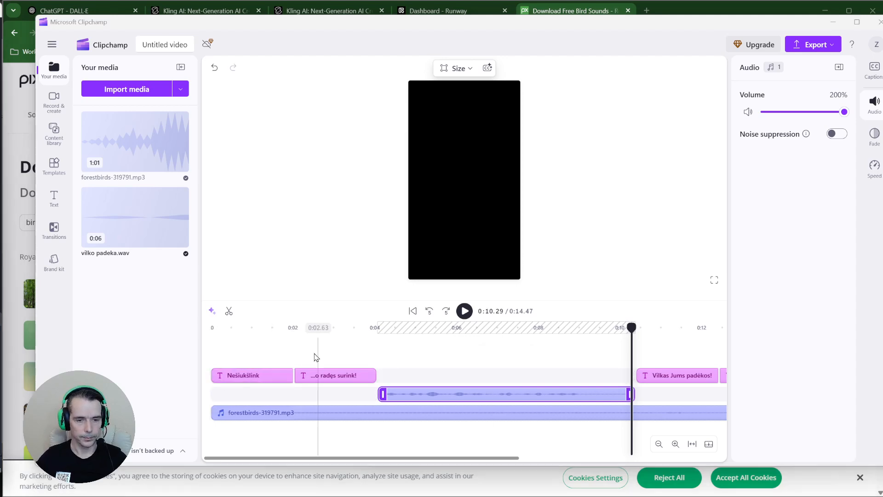
Replay the video from the start, then bring the Pixabay browser forward
left_click(212, 362)
left_click(212, 327)
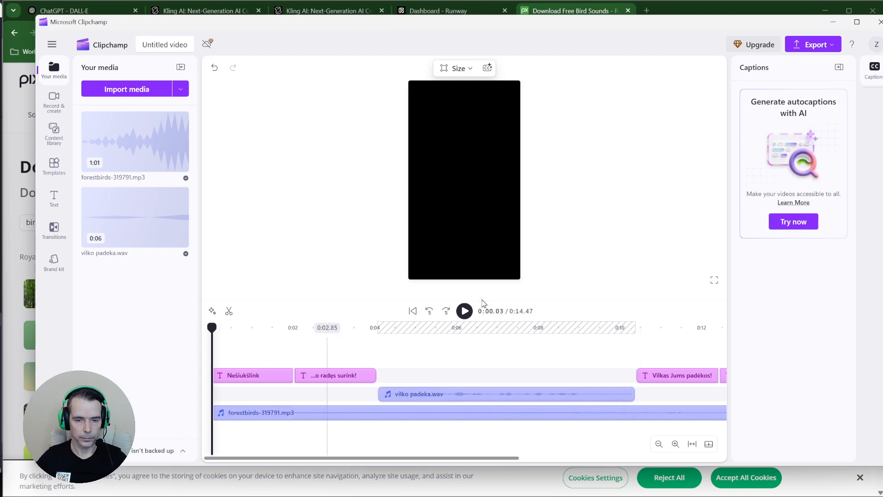
left_click(464, 310)
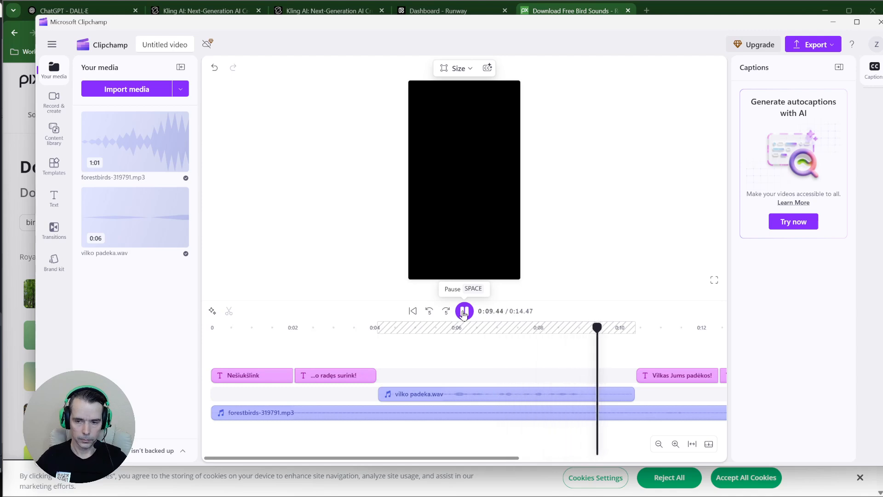
left_click(463, 311)
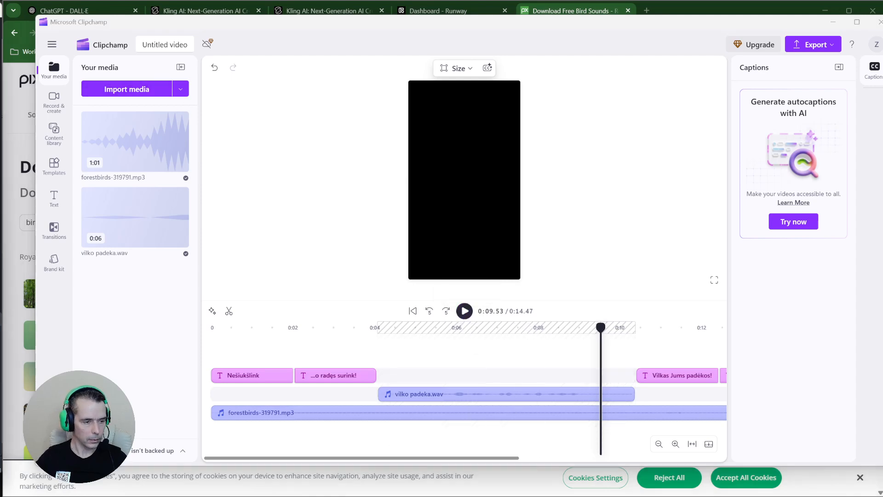
left_click(702, 10)
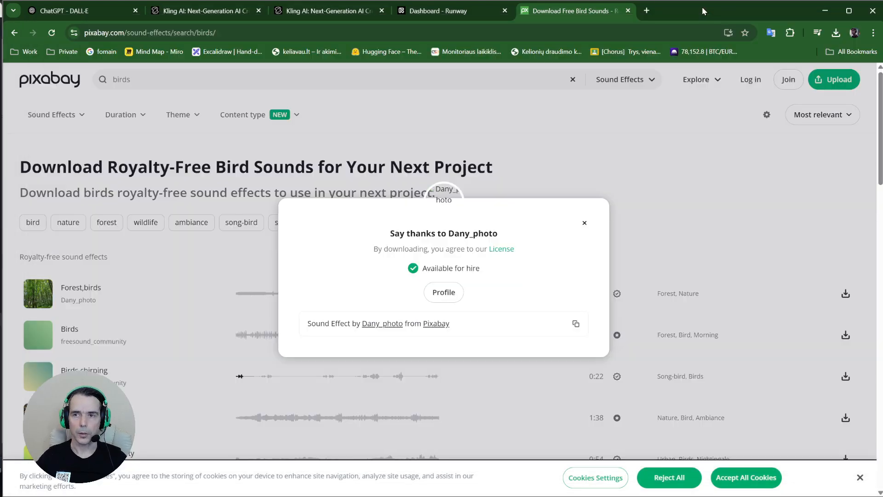
Check the Kling AI image-to-video queue, then minimize Chrome to return to Clipchamp
left_click(202, 10)
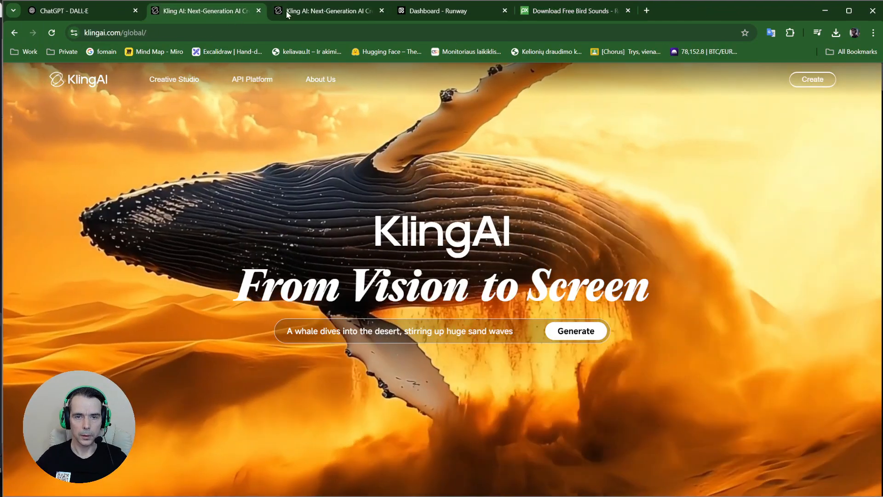
left_click(328, 10)
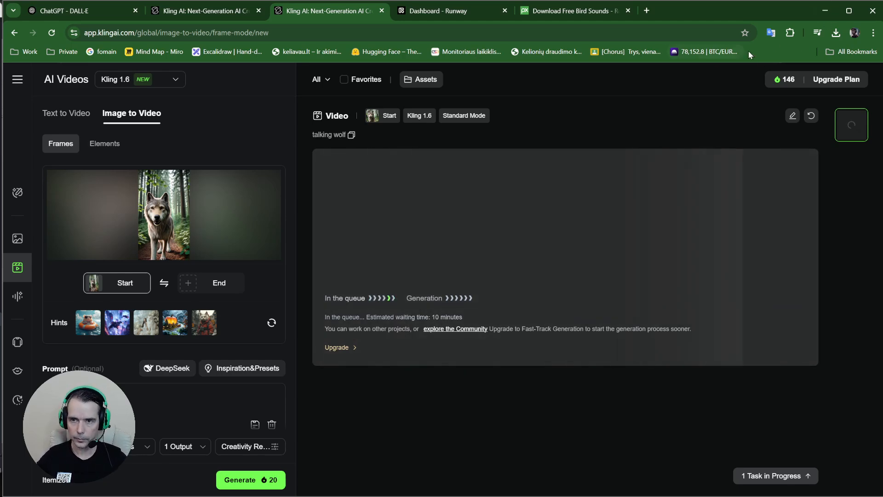
left_click(824, 13)
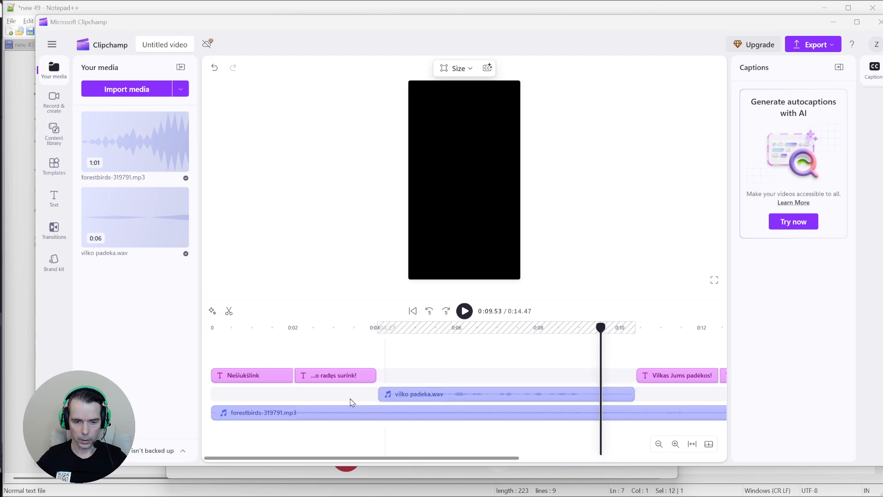
Rename the Clipchamp project to 'Vilkai padėkos', then go back to the Kling AI tab in Chrome
mouse_move(423, 374)
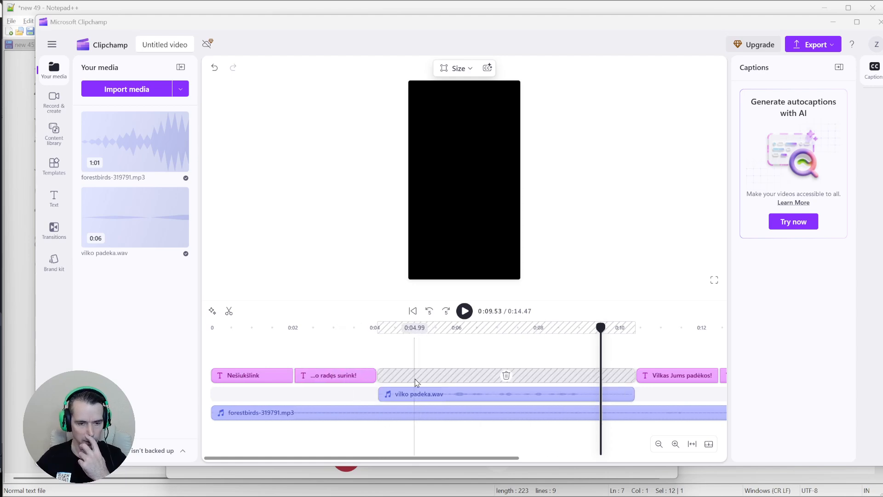
left_click(189, 44)
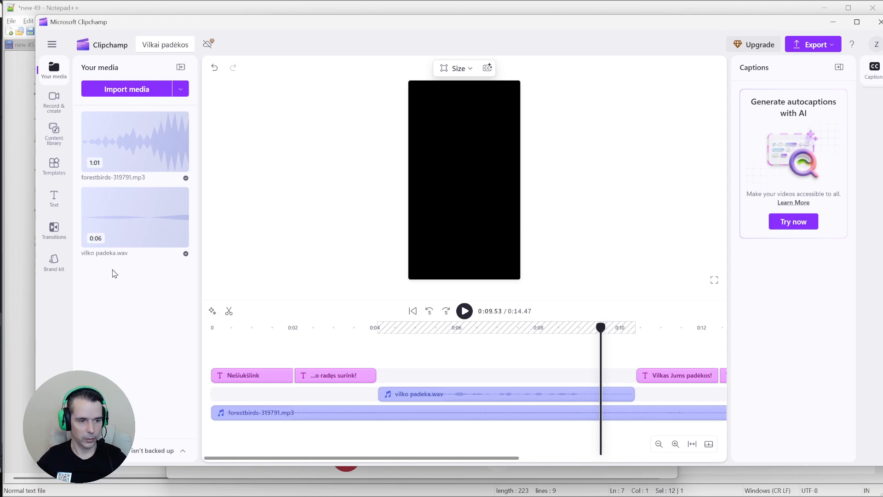
left_click(0, 361)
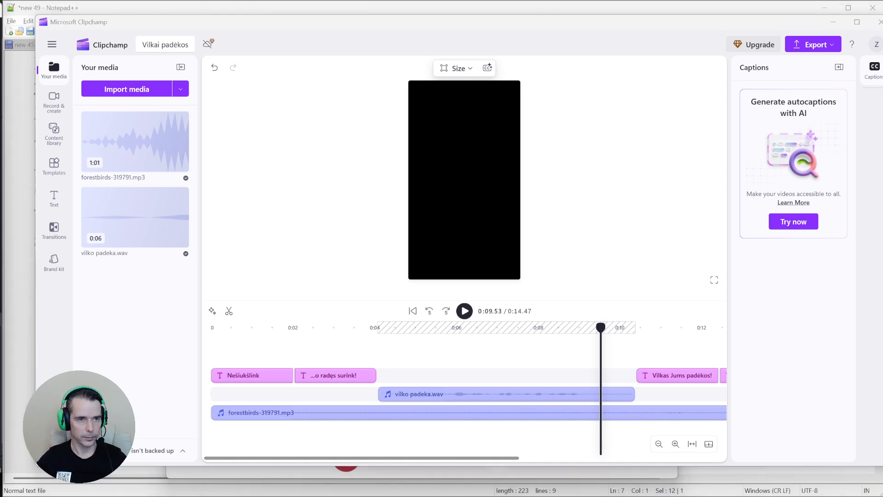
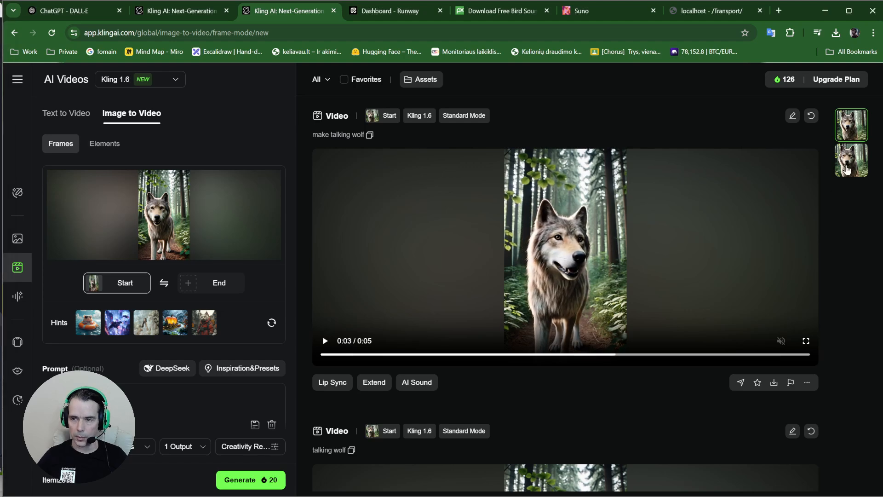
Open the second generated 'make talking wolf' video in Kling AI and watch it play
left_click(847, 169)
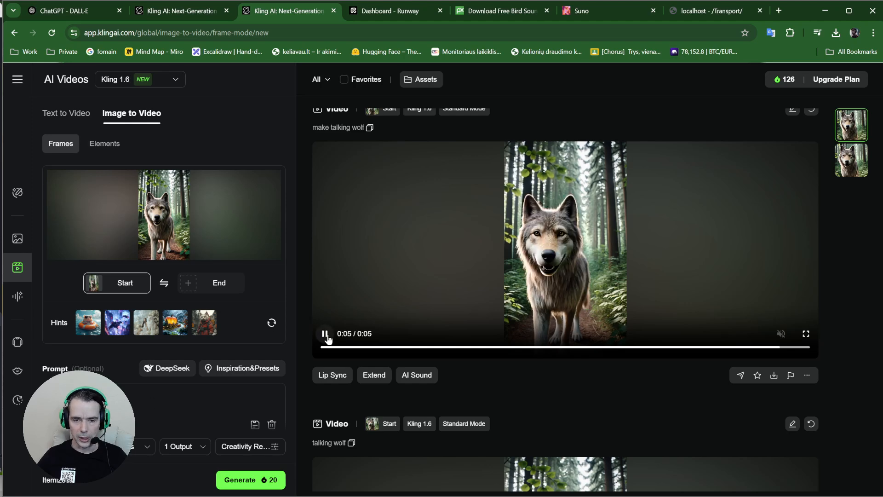
left_click(326, 335)
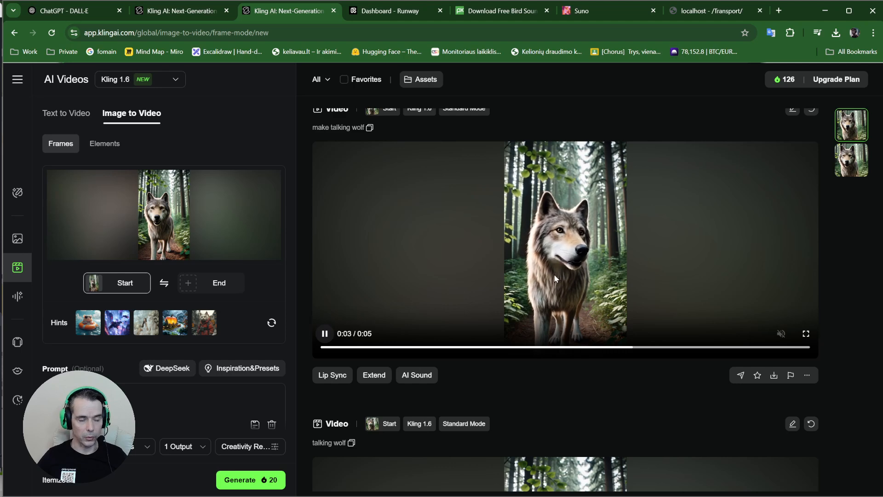
left_click(325, 339)
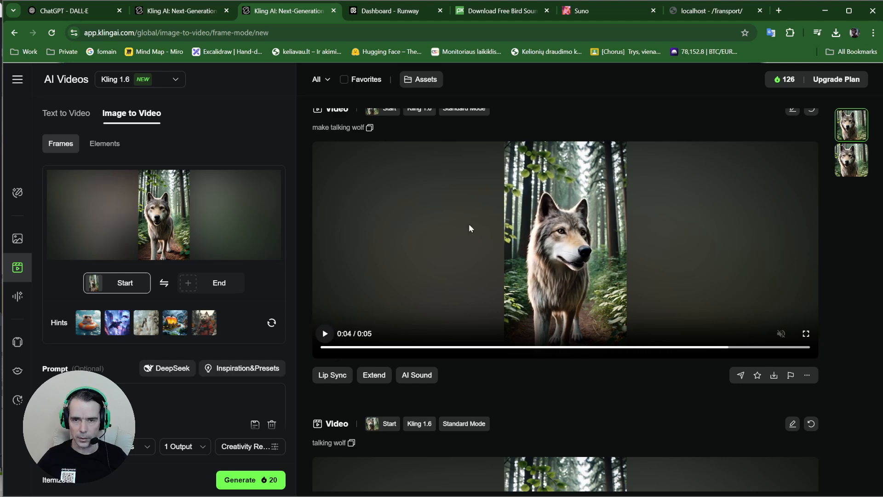
scroll(458, 201, "up", 1)
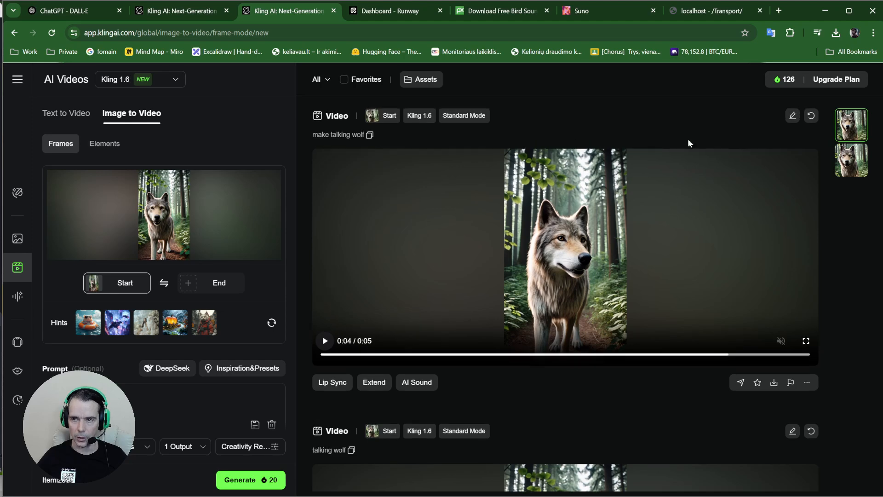
left_click(638, 183)
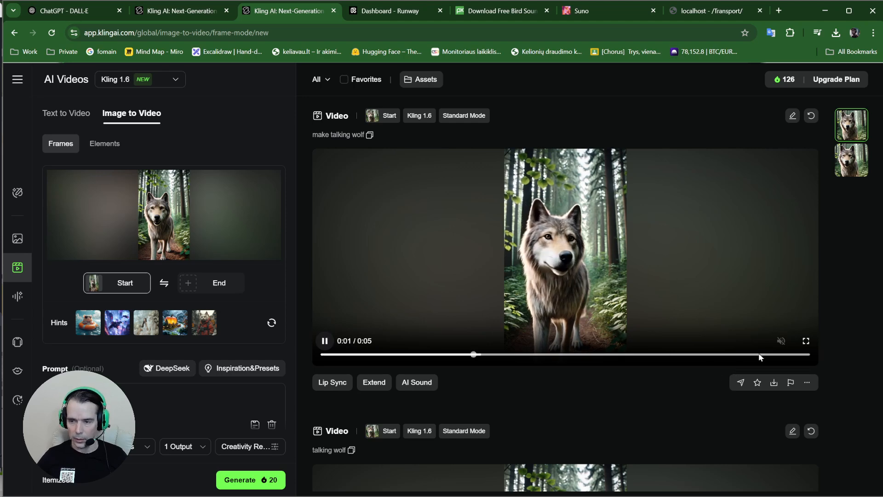
mouse_move(773, 387)
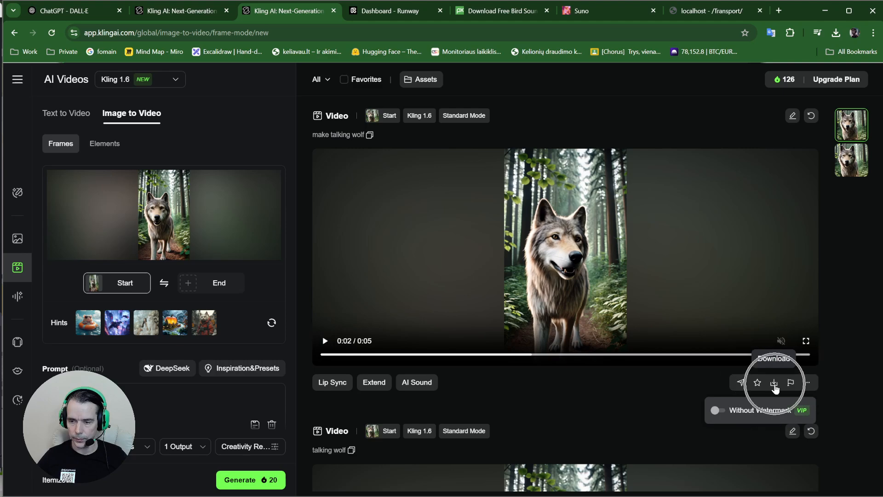
Download the wolf video, declining the multiple-files prompt, and show it in its folder
left_click(774, 385)
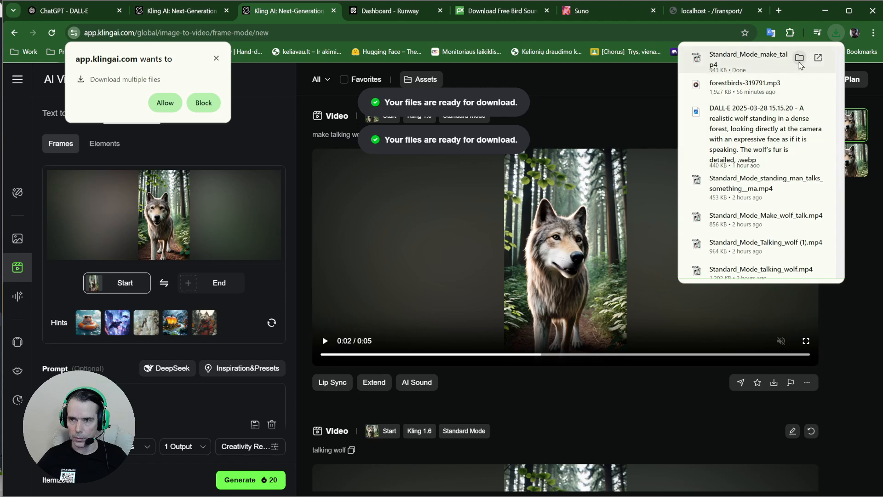
left_click(216, 58)
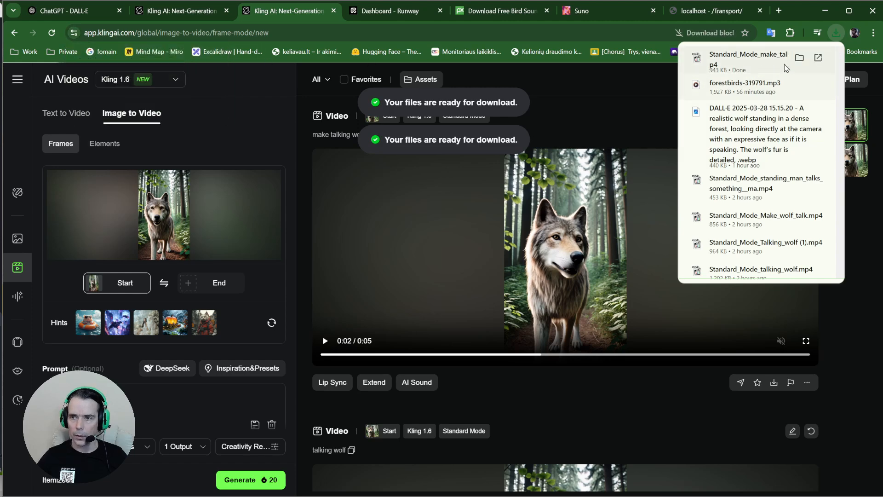
left_click(800, 58)
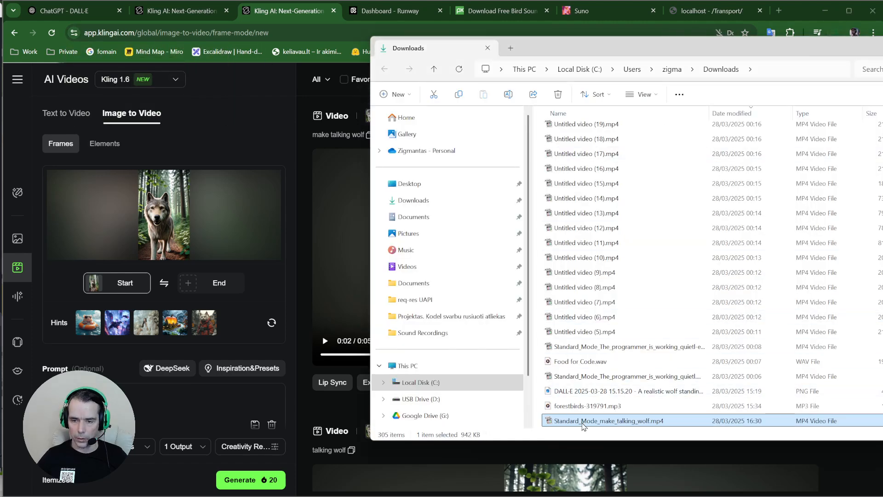
Drag Standard_Mode_make_talking_wolf.mp4 from Downloads into Clipchamp's Your media
mouse_move(402, 481)
left_click(591, 484)
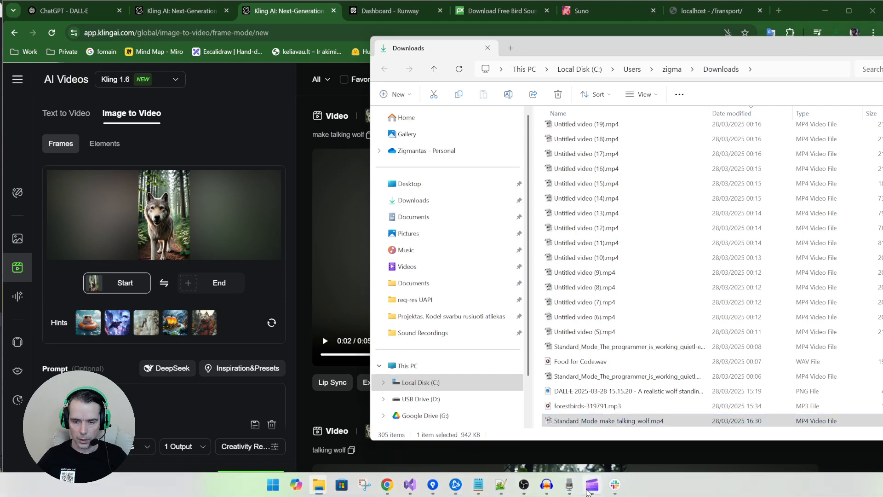
key("alt+Tab")
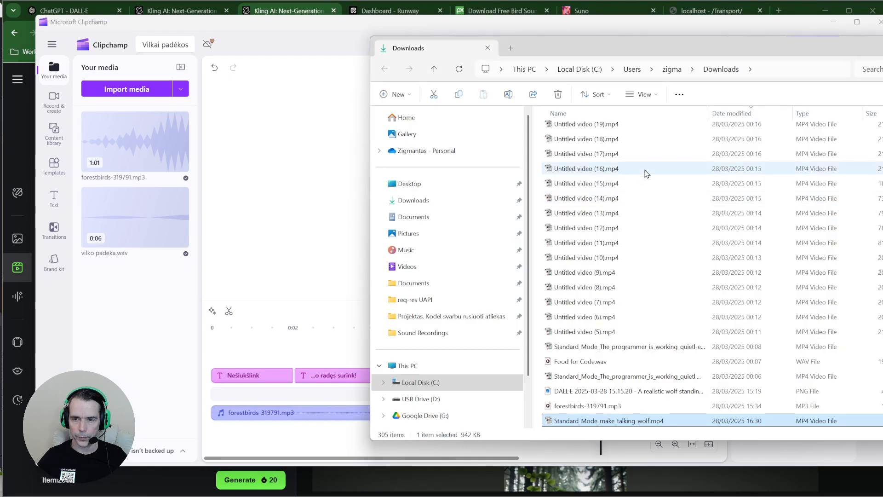
left_click_drag(568, 420, 152, 239)
left_click(127, 270)
Place the wolf video on the timeline near 0:04.8 and preview it
mouse_move(110, 136)
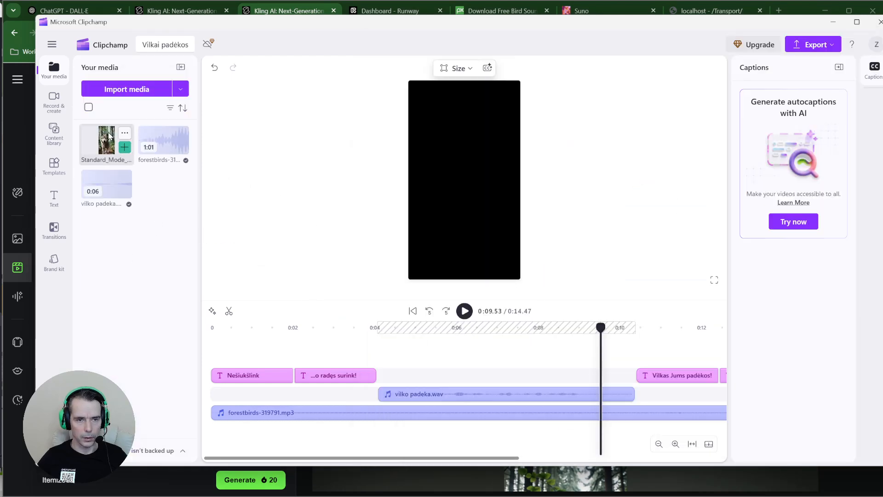
left_click_drag(107, 139, 437, 408)
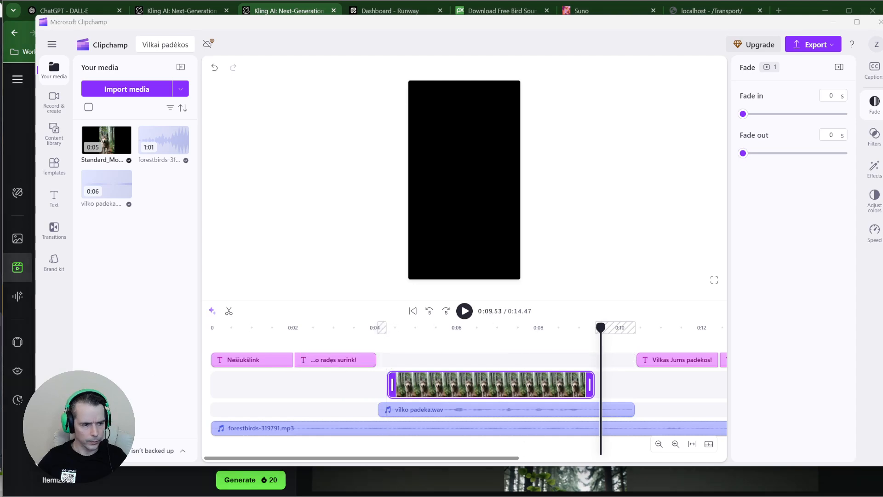
left_click(435, 342)
left_click(471, 317)
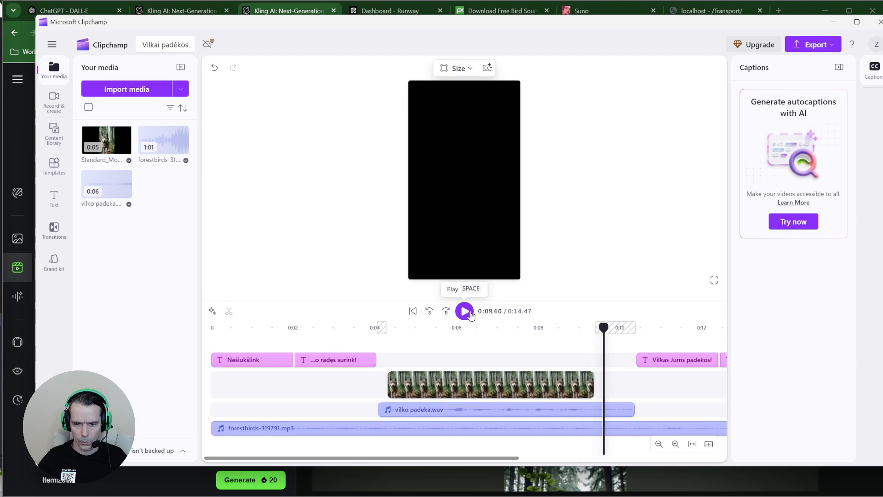
left_click(465, 310)
Split vilko padeka.wav at 0:09.18, delete its tail, and nudge the wolf video left to match
left_click_drag(605, 389, 587, 386)
left_click(596, 410)
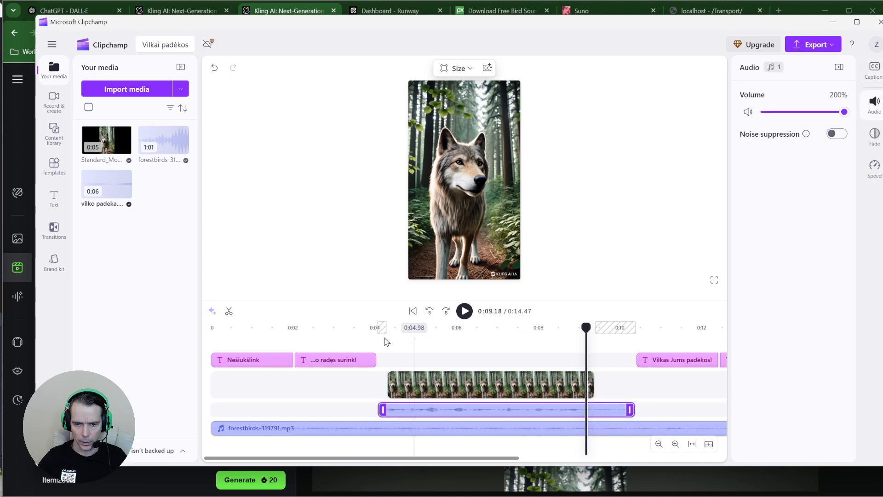
left_click(232, 315)
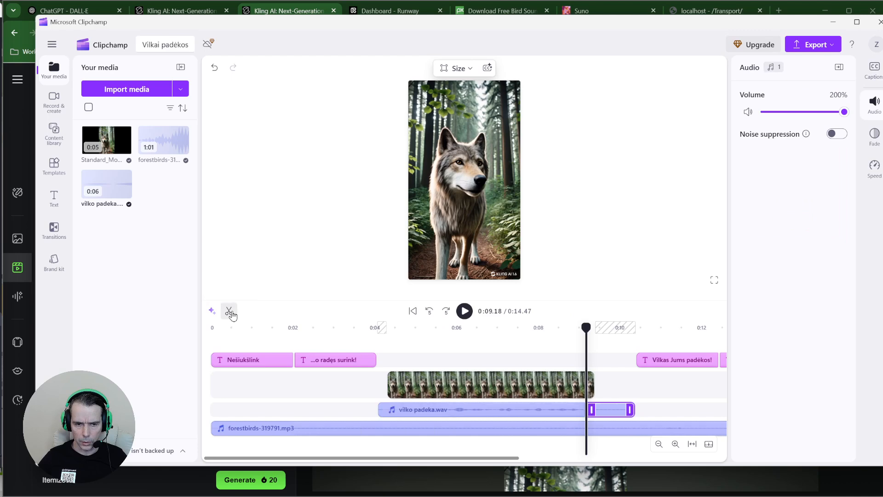
left_click_drag(611, 412, 619, 412)
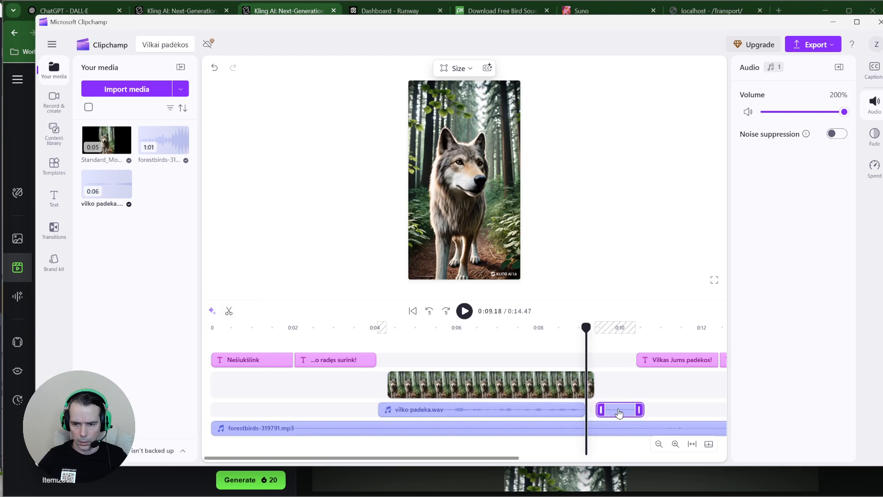
key("Delete")
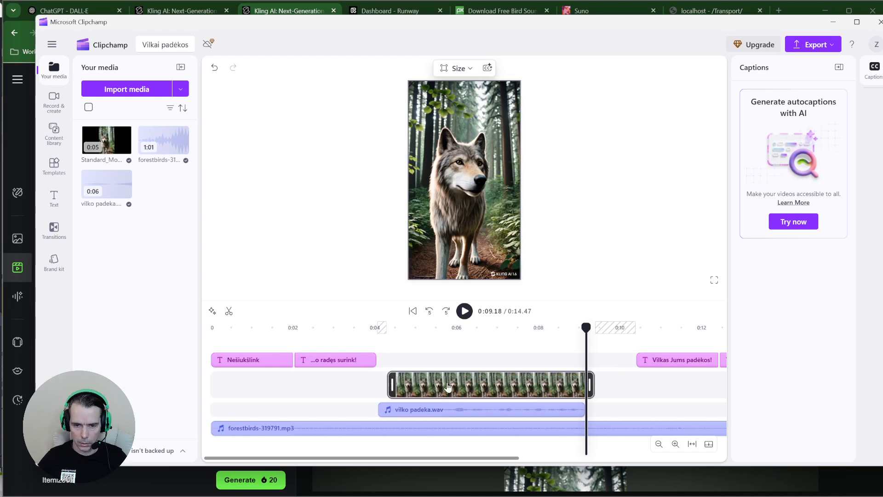
left_click_drag(447, 386, 436, 386)
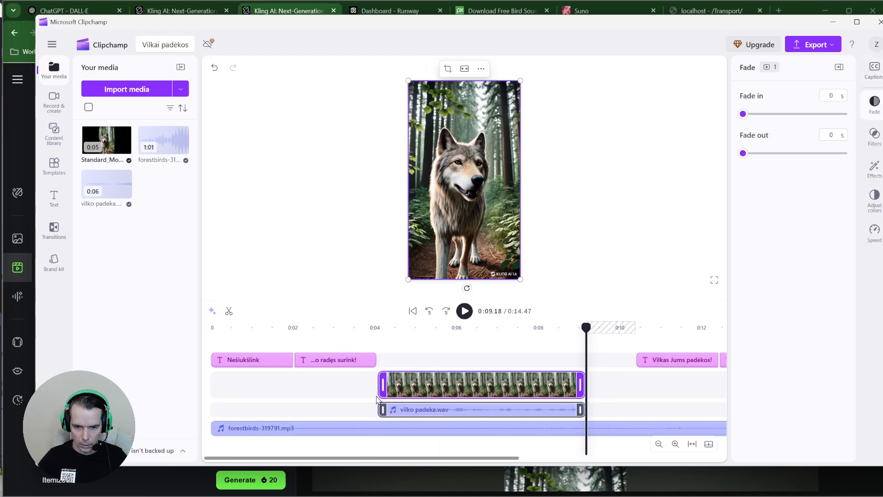
left_click(367, 347)
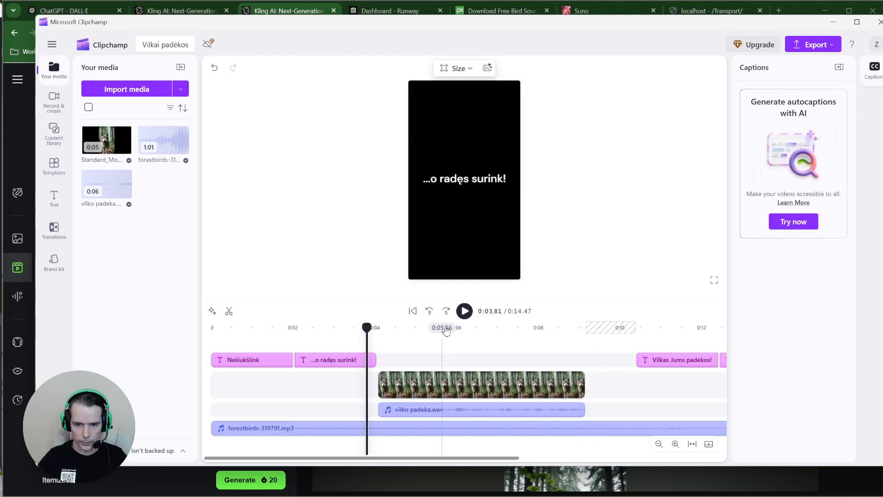
left_click(464, 311)
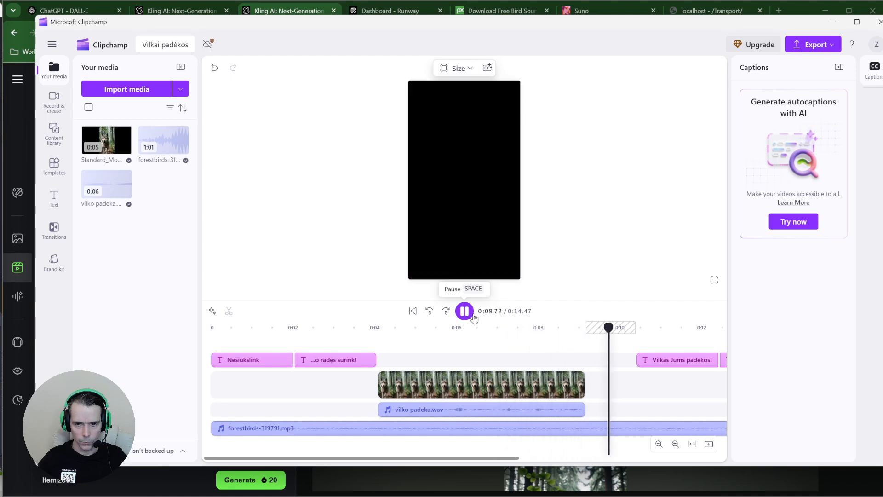
left_click(470, 315)
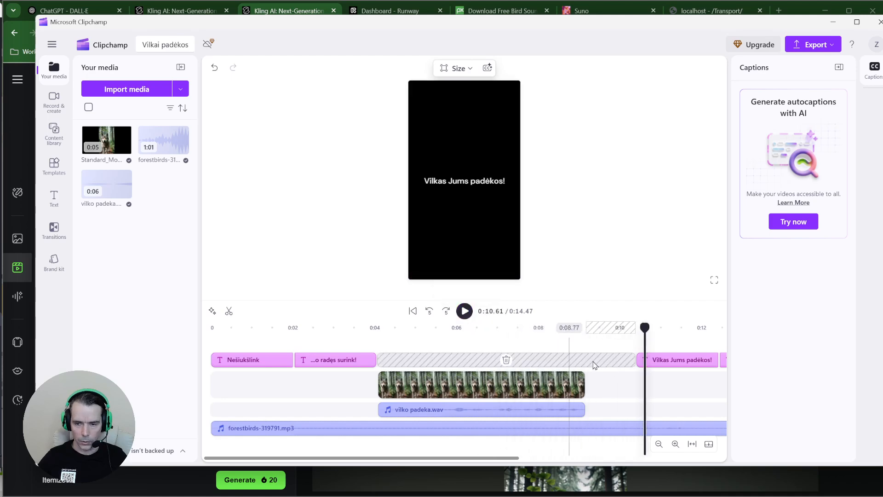
left_click(431, 357)
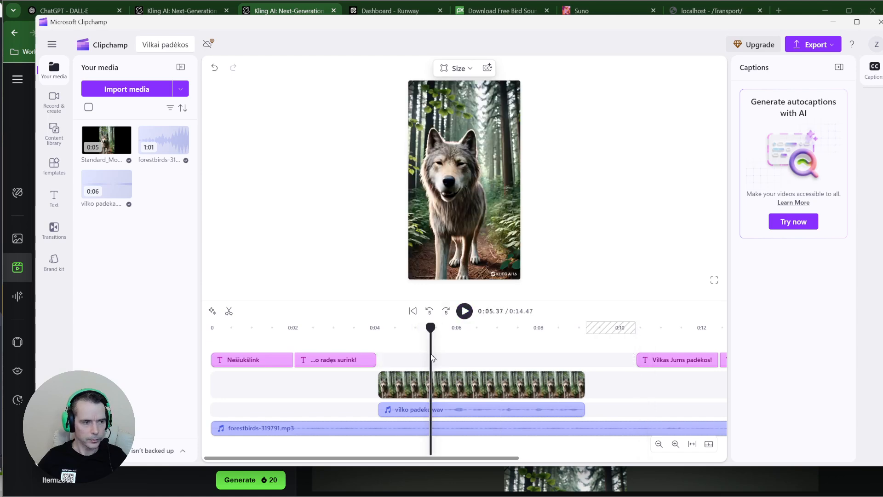
left_click(444, 204)
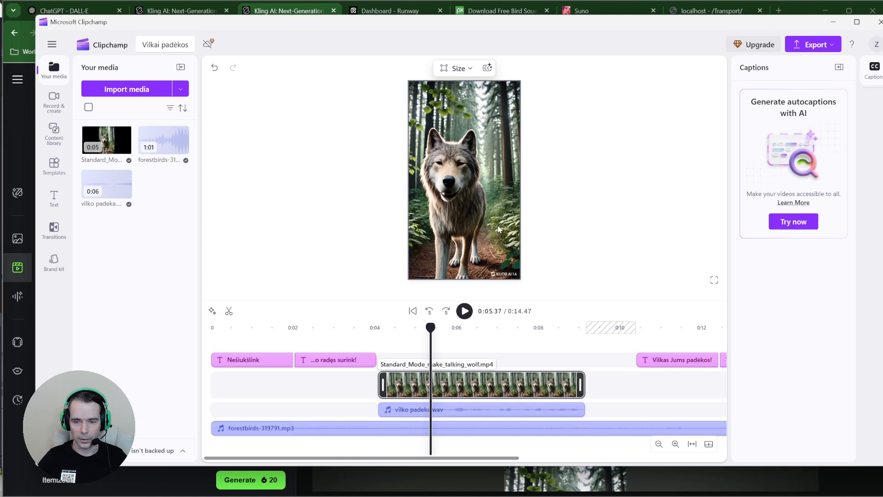
Move the 'Vilkas Jums padėkos!' and credit captions earlier and trim forestbirds audio to end near 0:13.3
left_click_drag(493, 458, 575, 461)
left_click(545, 360)
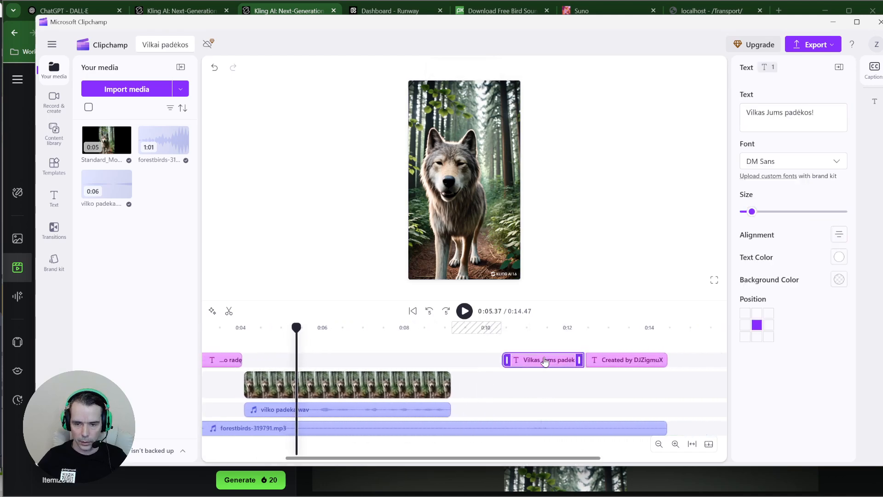
left_click_drag(545, 360, 492, 362)
left_click_drag(611, 361, 564, 362)
left_click(598, 429)
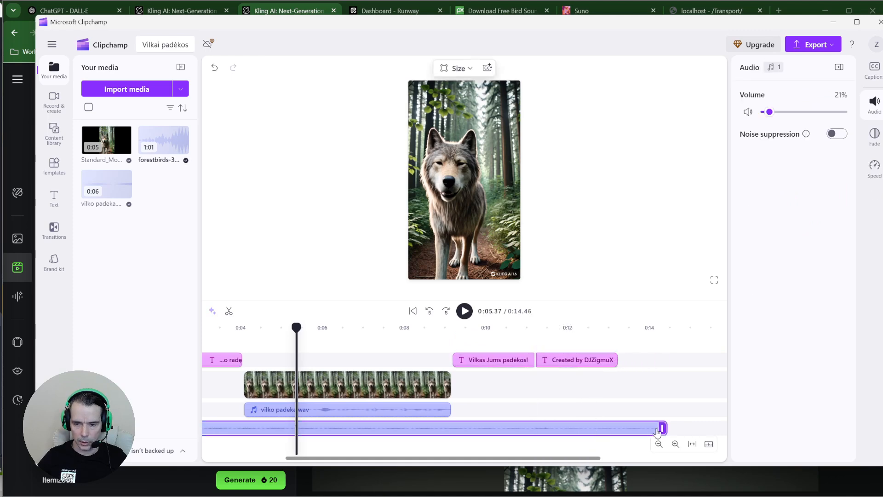
left_click_drag(664, 427, 613, 428)
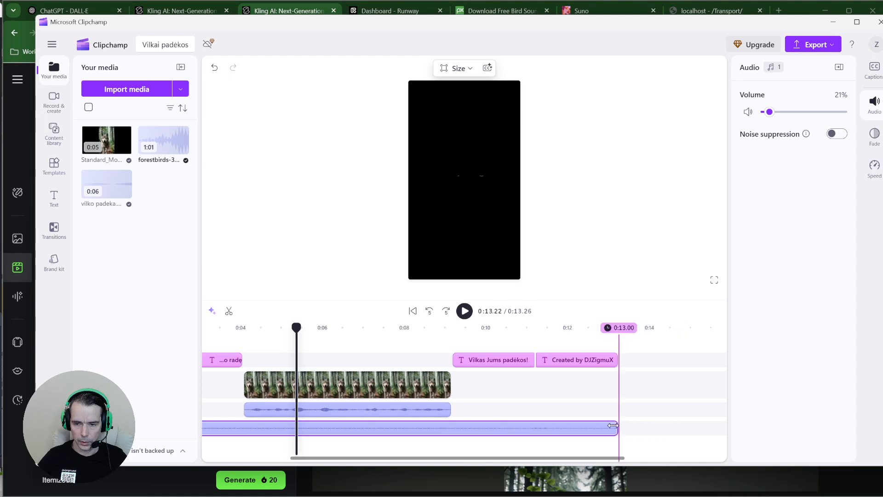
left_click_drag(466, 457, 379, 461)
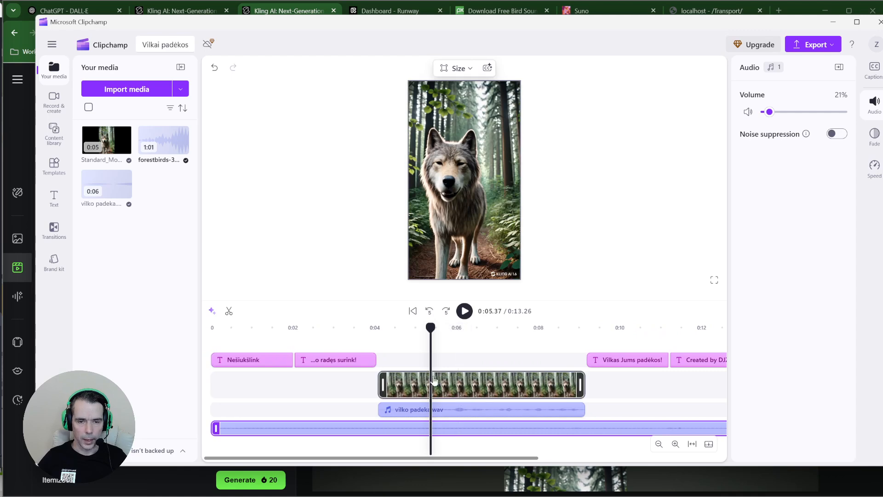
Play the video from the start, pause at the closing caption, then bring Chrome forward
left_click(214, 341)
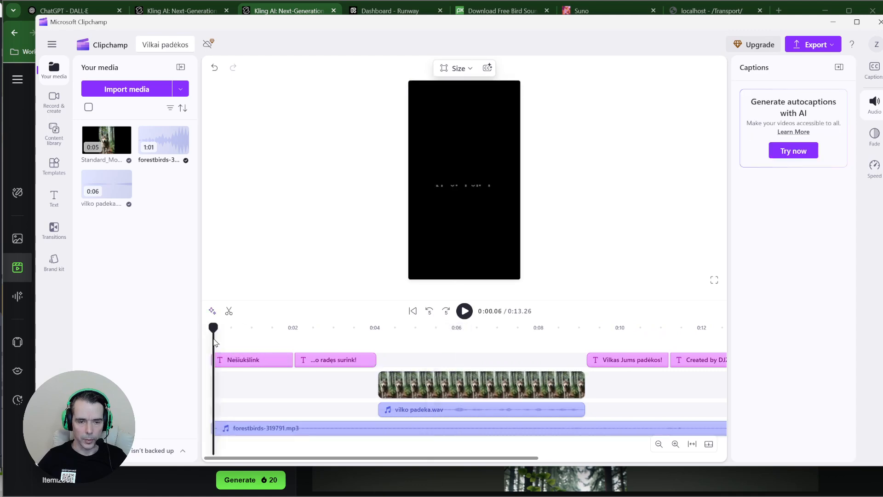
left_click(465, 311)
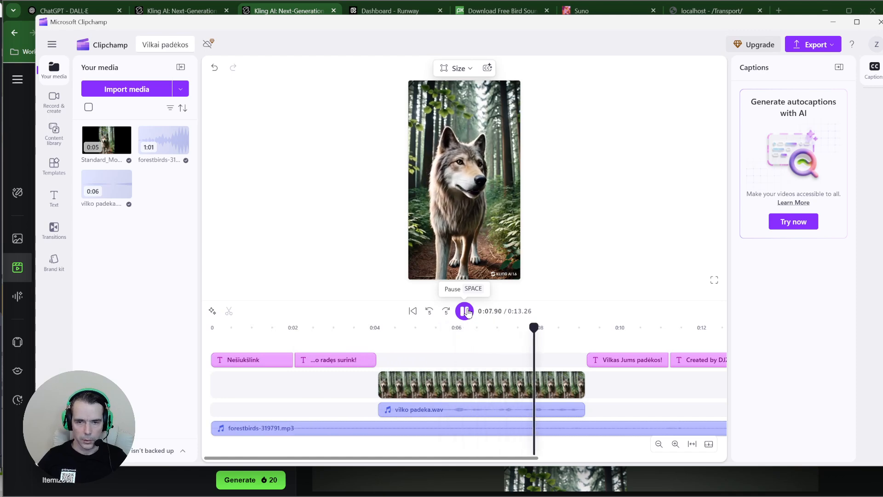
left_click(465, 311)
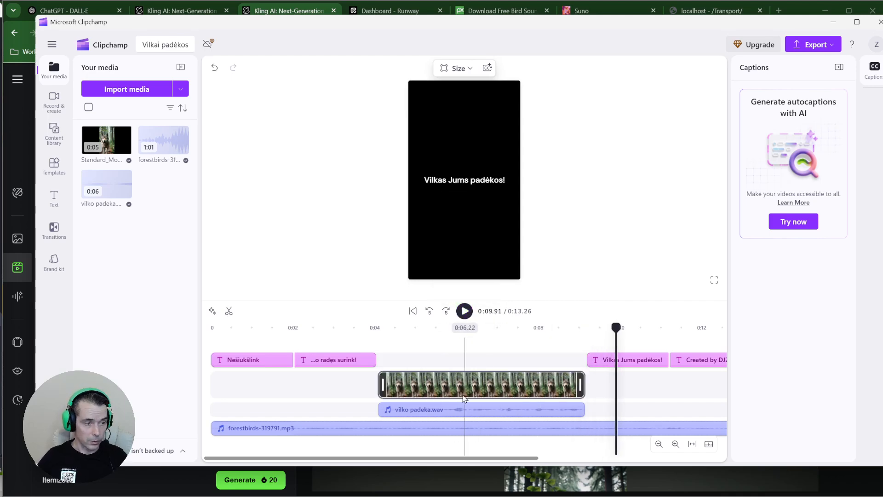
mouse_move(384, 489)
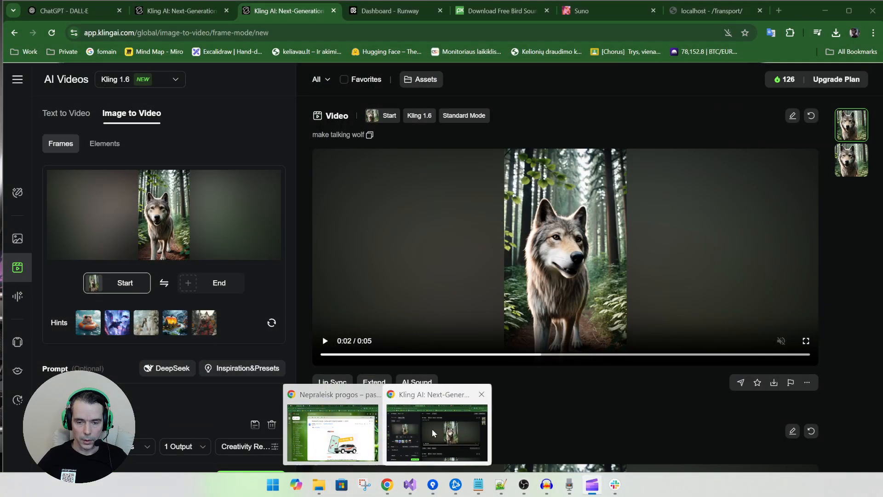
left_click(436, 427)
In Suno, switch on Instrumental and enter the style 'Create music for some intro about forest and nature'
left_click(779, 11)
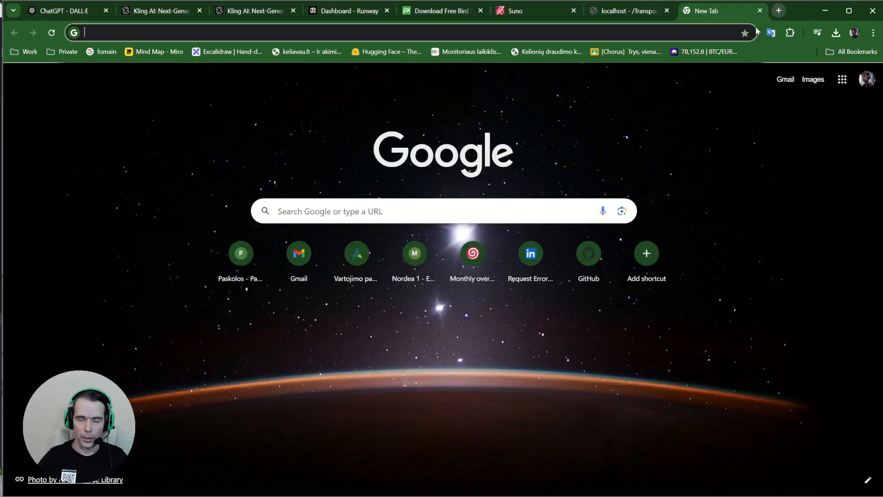
left_click(520, 11)
key("ctrl+l")
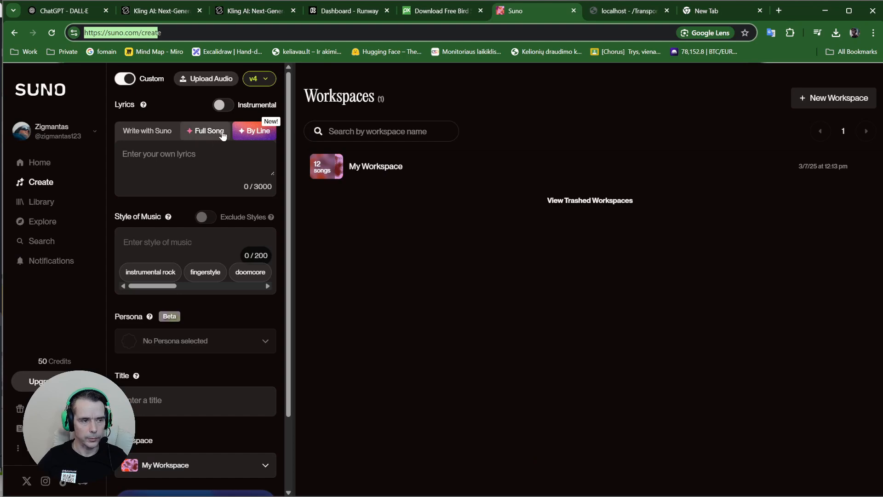
left_click(228, 105)
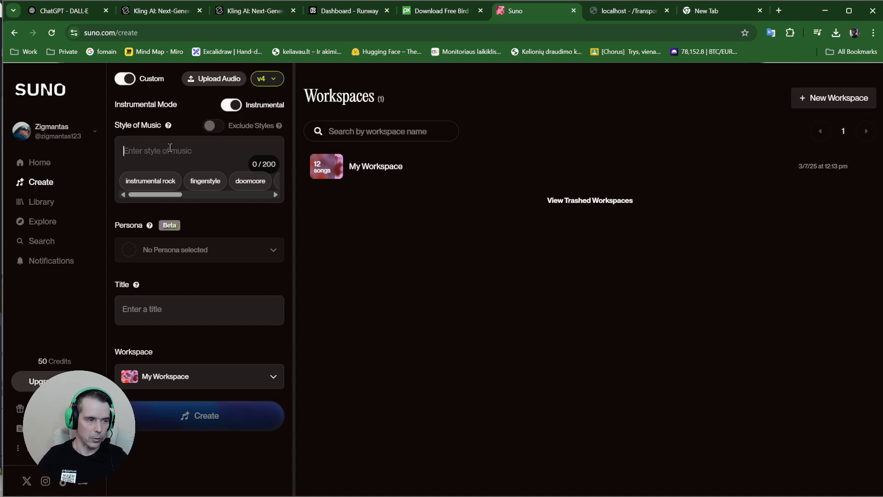
type("C")
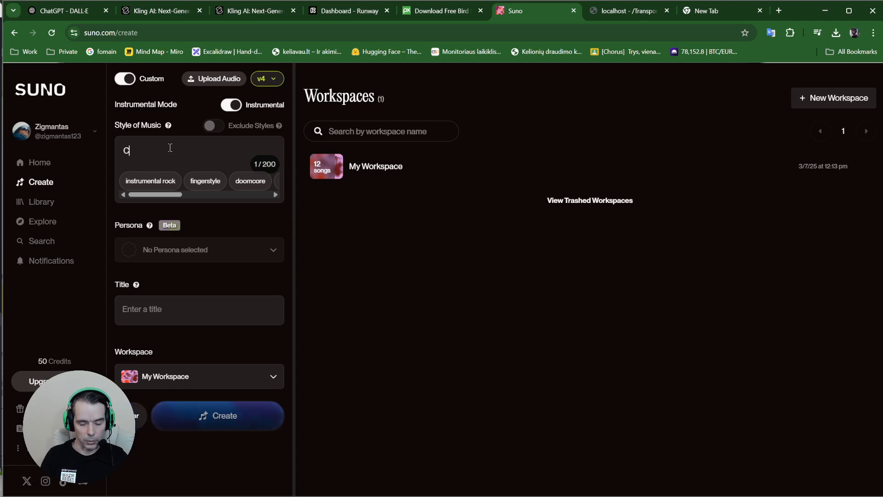
type("reate music for")
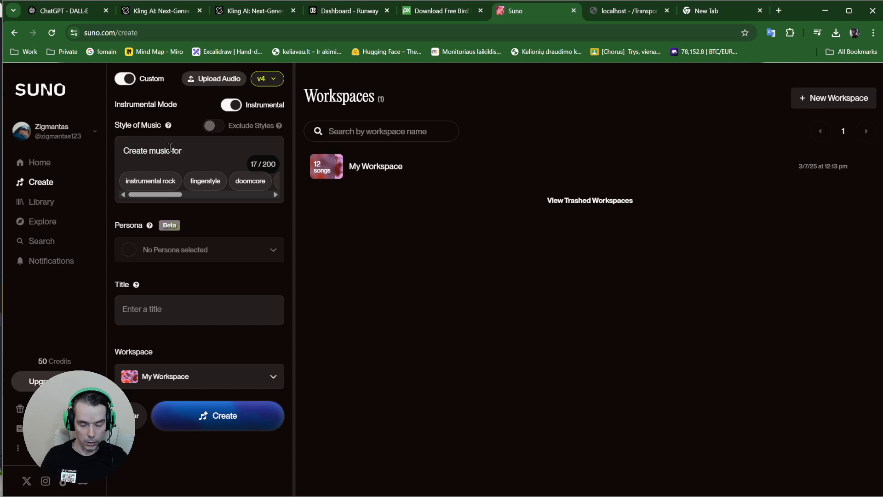
type(" some intro ")
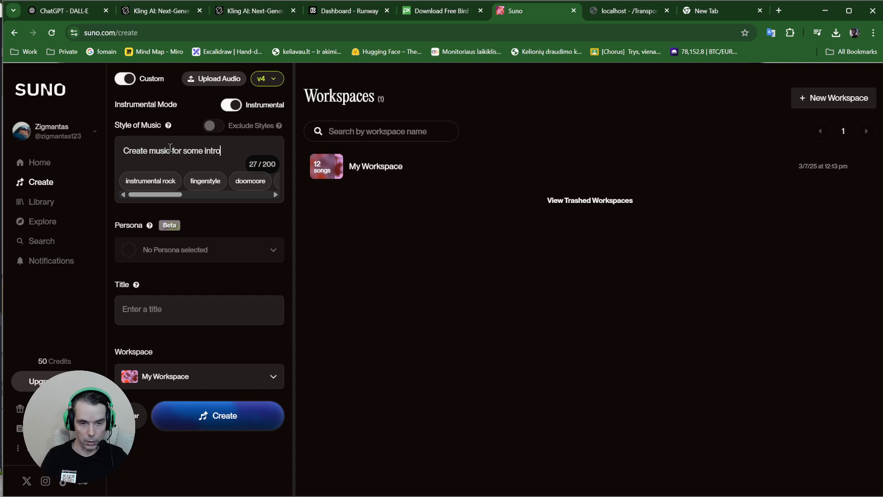
type("about")
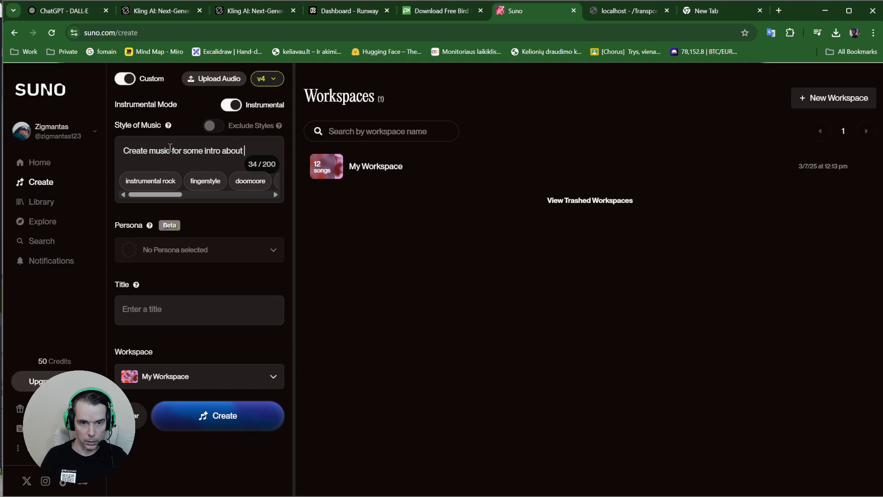
type(" fore")
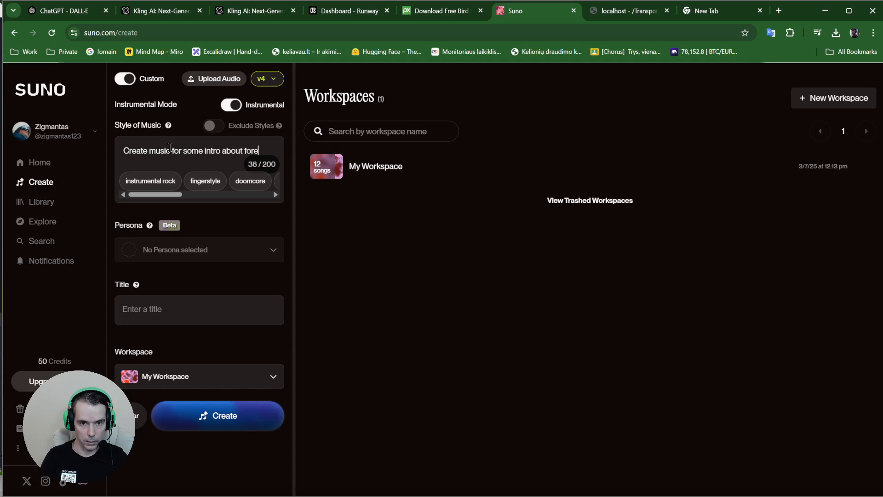
type("st and nature")
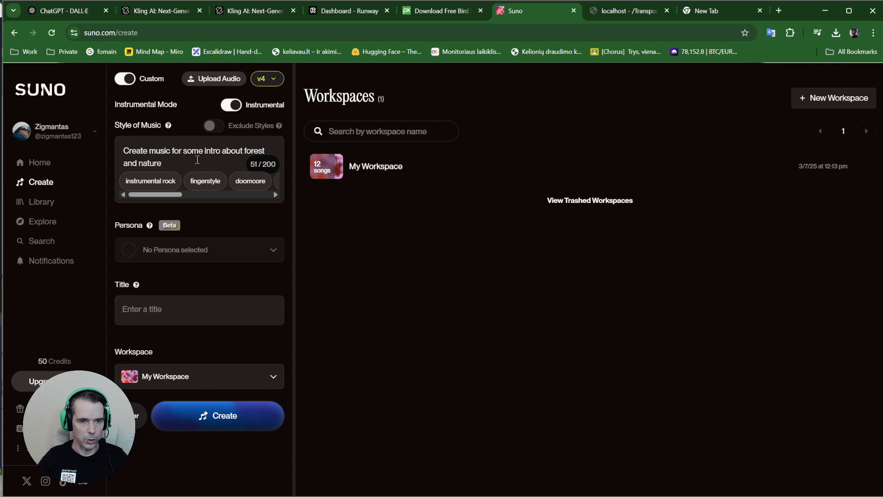
Title the track 'Forest', append '. Calm, quiet' to the style, and start generating
key("ctrl+a")
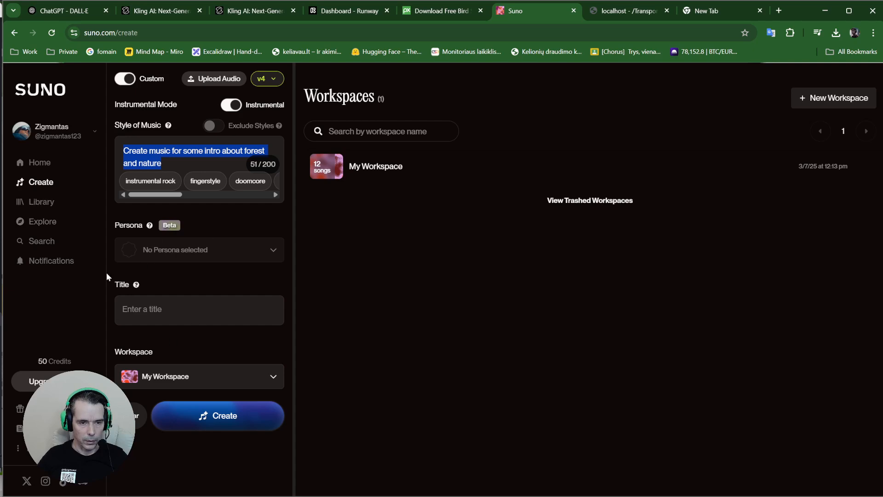
left_click(146, 306)
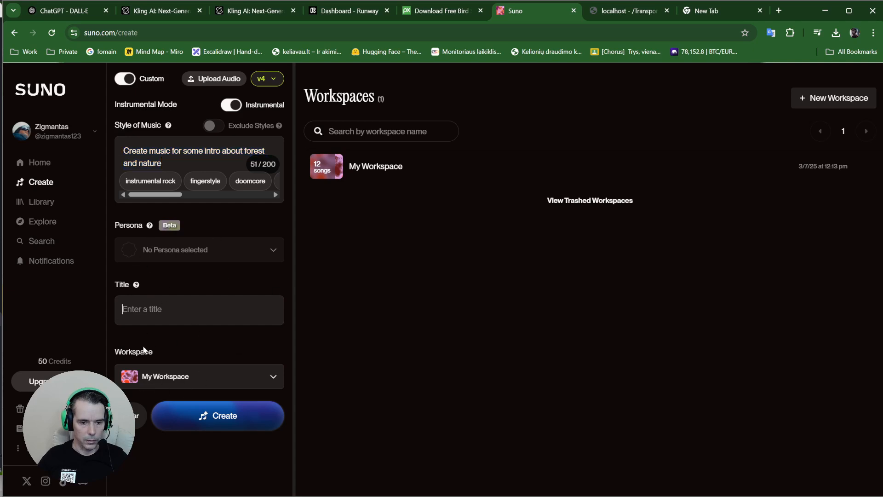
type("Forest")
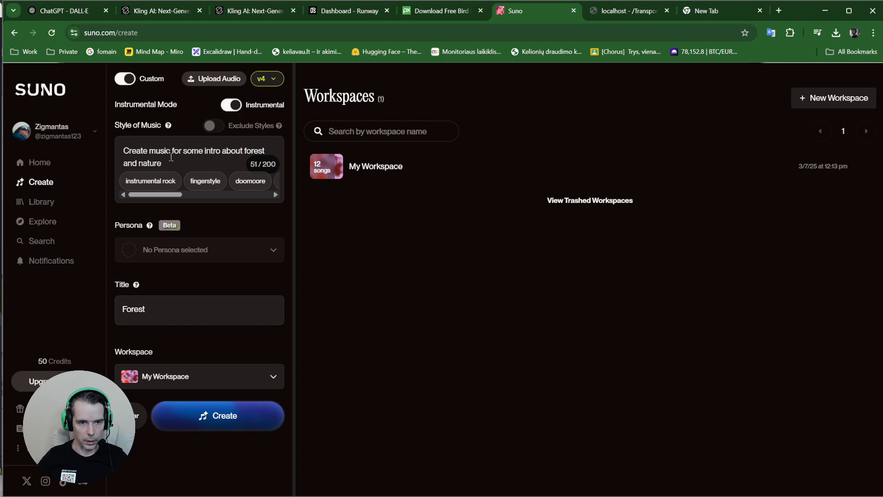
left_click_drag(170, 159, 122, 148)
left_click(130, 151)
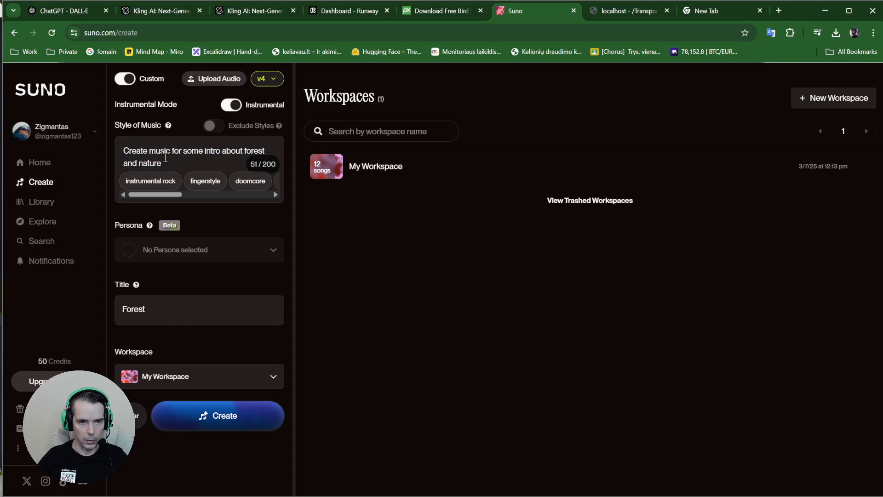
type(". ")
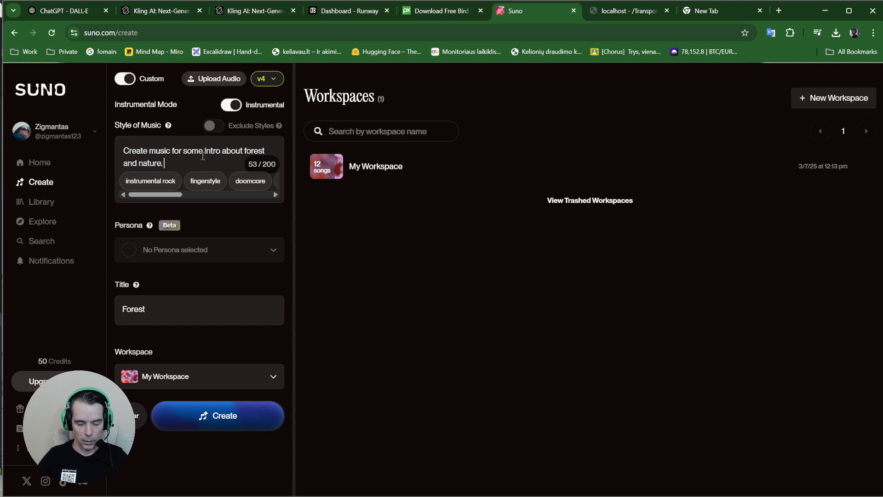
type("Calm, ")
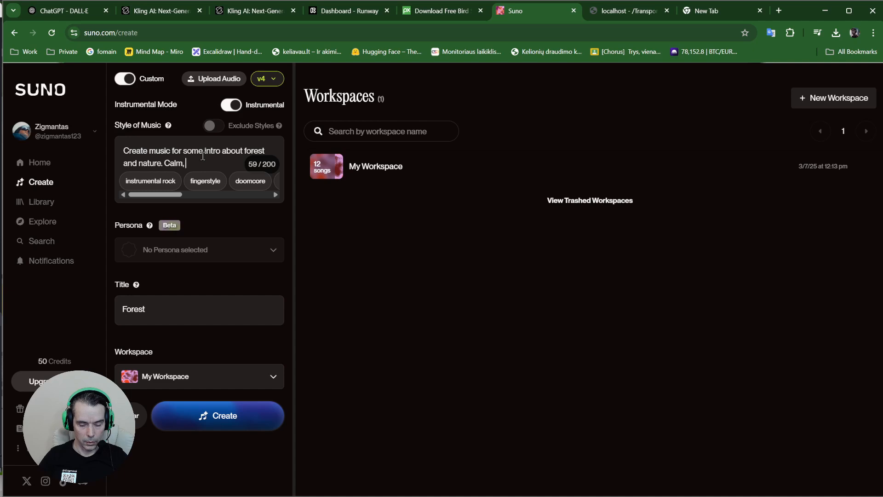
type("quiet,")
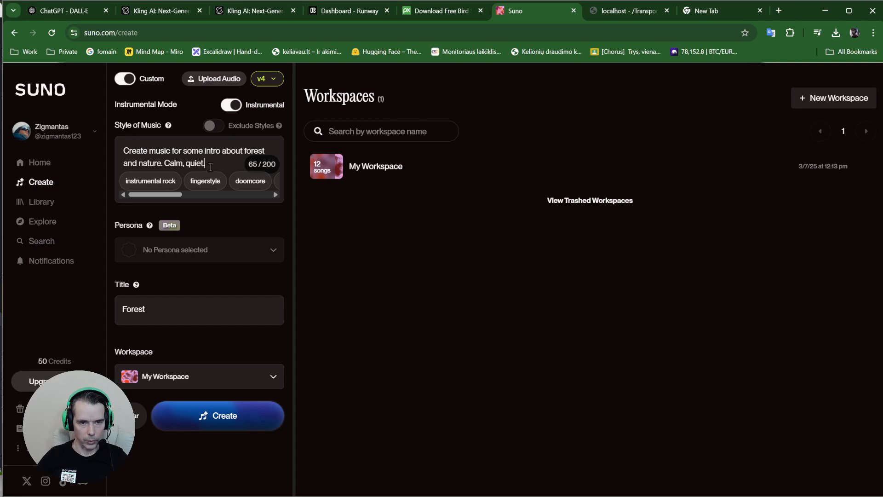
left_click_drag(207, 165, 156, 164)
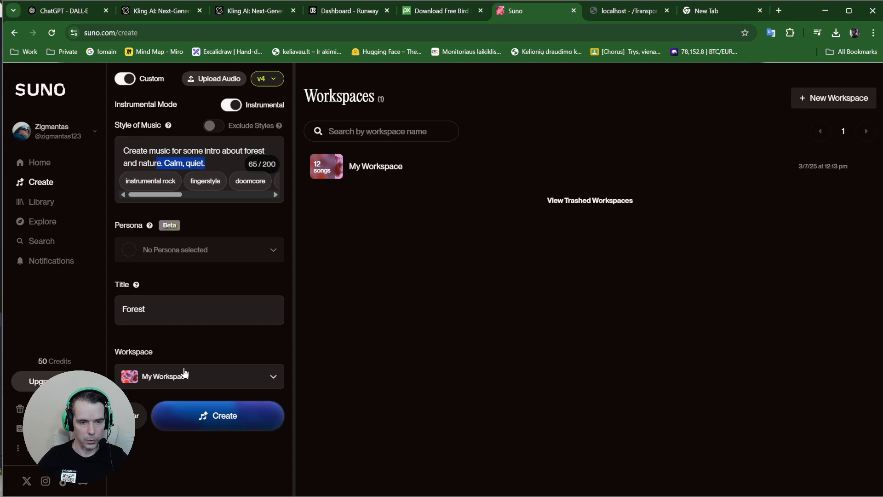
left_click_drag(146, 309, 97, 305)
left_click(219, 421)
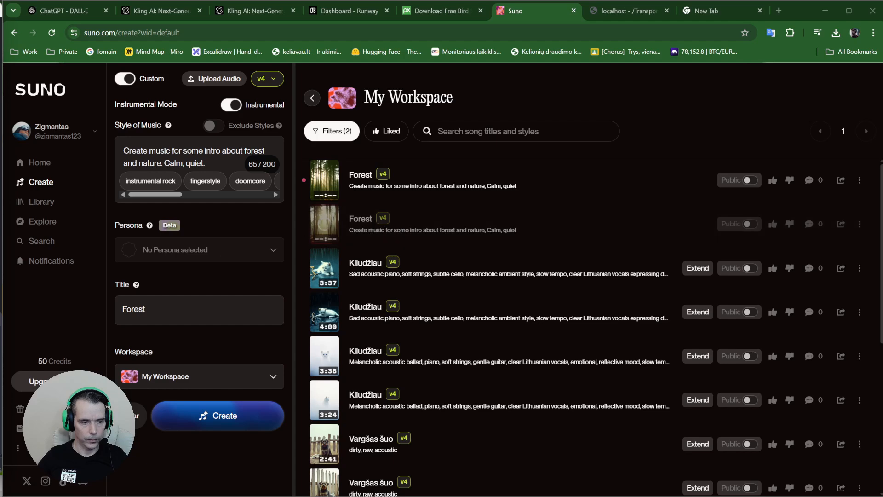
Play both Forest tracks in turn, then pause the first one at 0:09
left_click(329, 187)
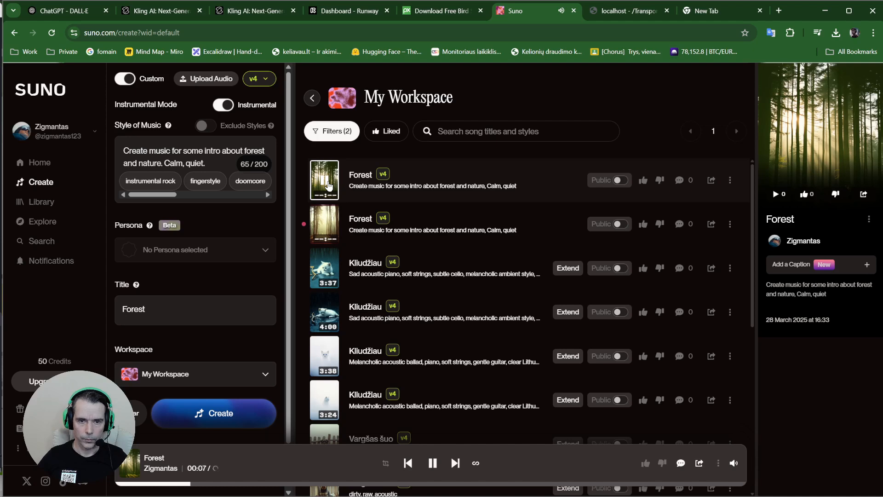
left_click(324, 228)
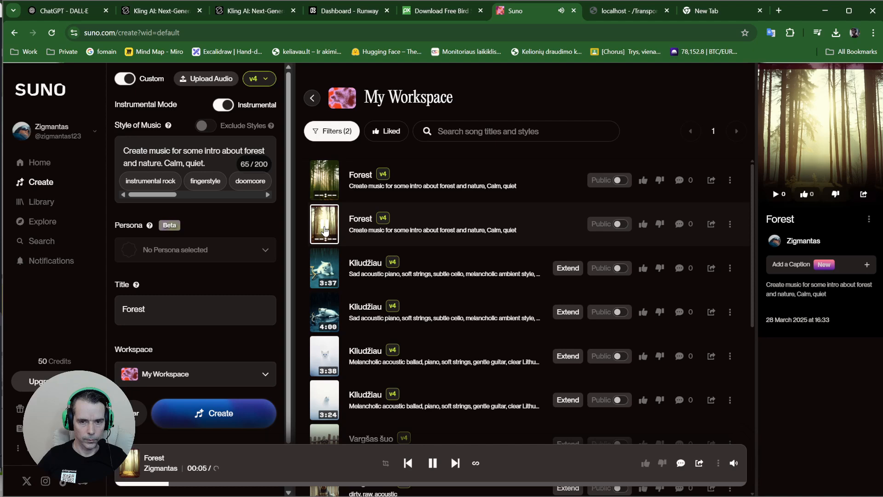
left_click(324, 187)
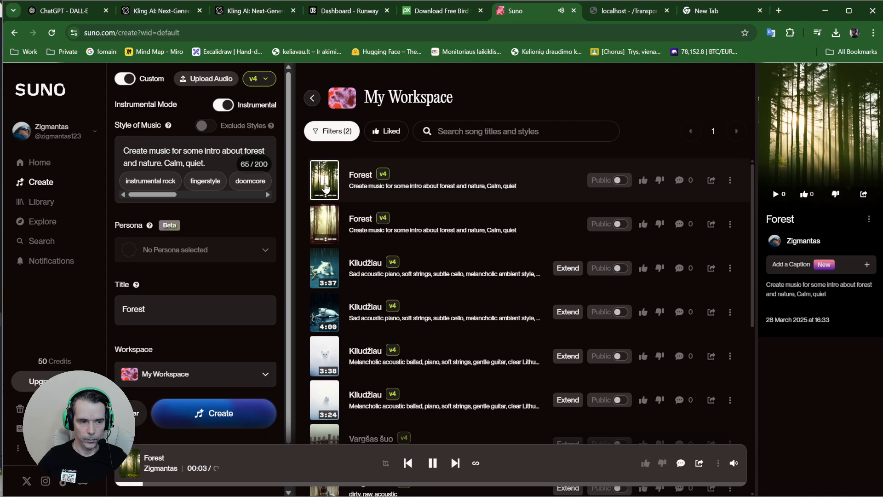
left_click(325, 186)
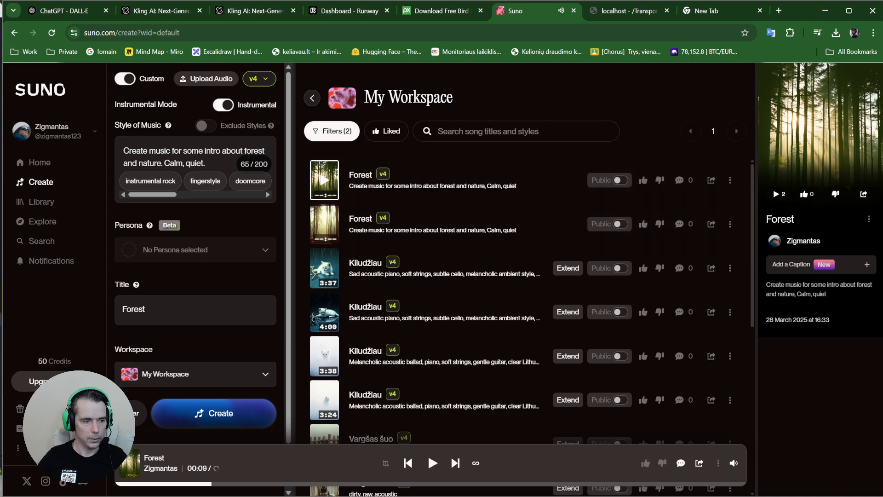
Try downloading the first Forest track as MP3 audio, then switch over to Clipchamp
left_click(730, 180)
mouse_move(736, 304)
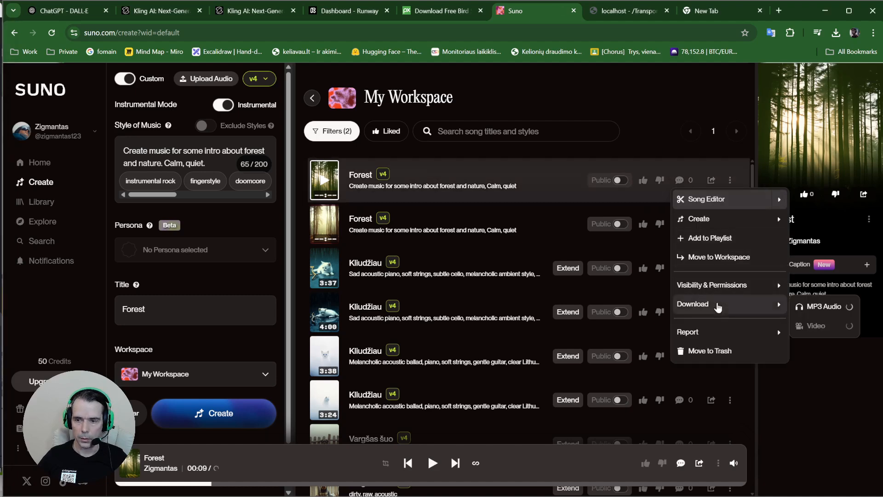
left_click(822, 313)
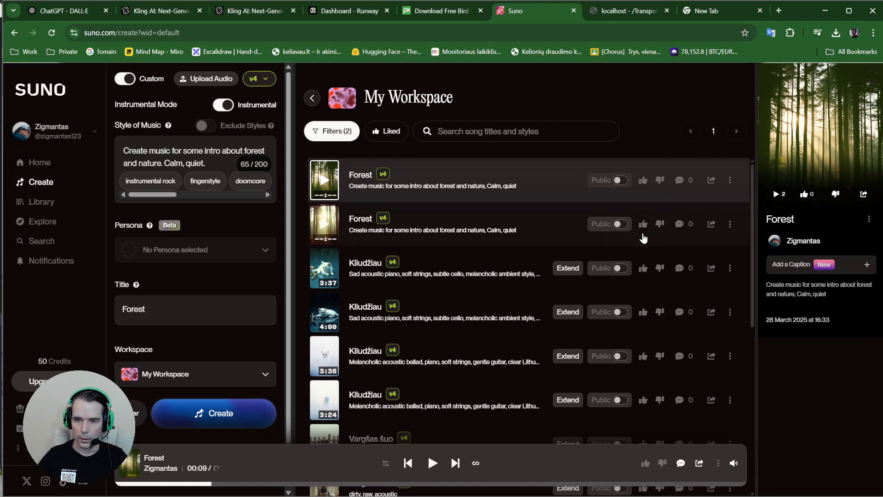
left_click(730, 180)
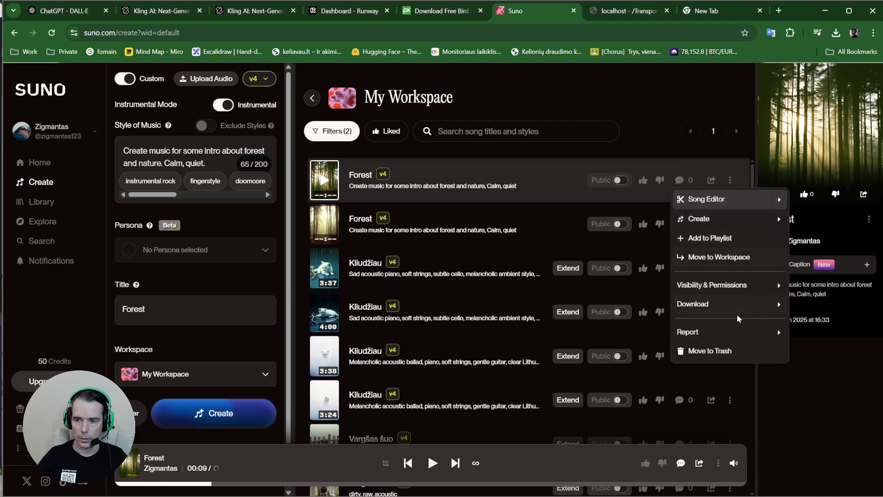
mouse_move(782, 307)
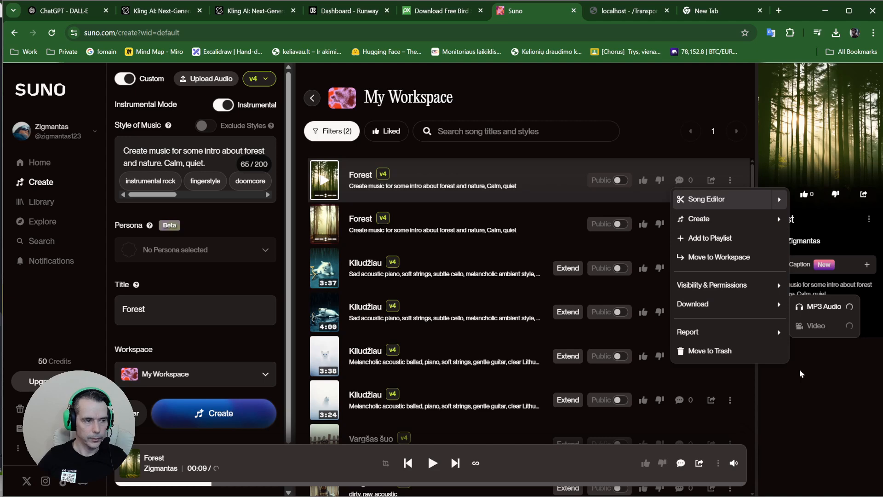
left_click(824, 396)
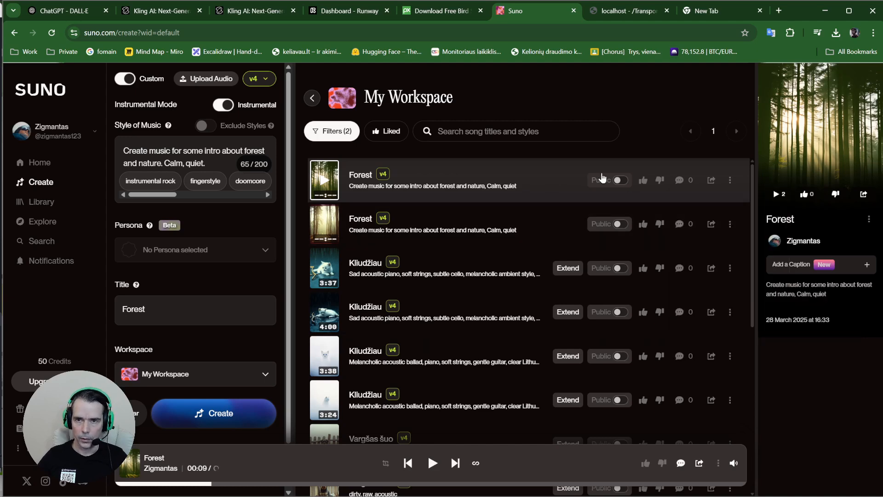
mouse_move(396, 496)
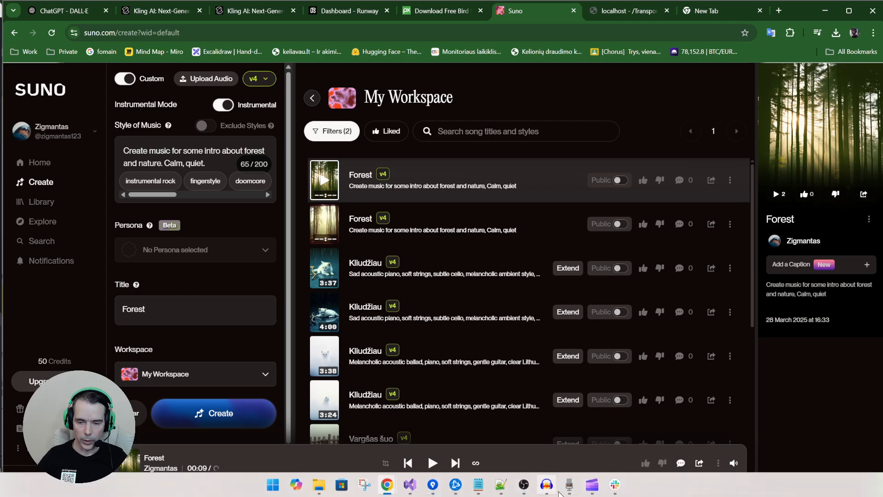
left_click(594, 491)
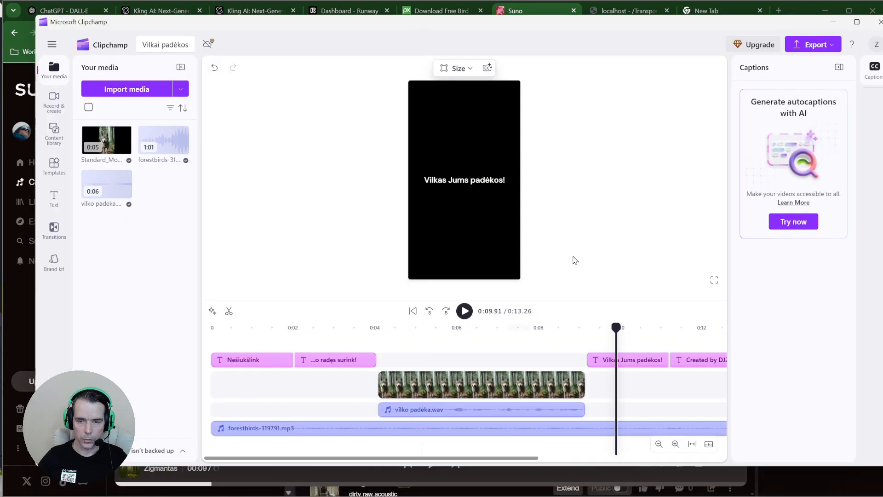
Reset the Clipchamp playhead to 0:00 and play the video alongside the Forest track to judge the fit
left_click_drag(586, 31, 577, 216)
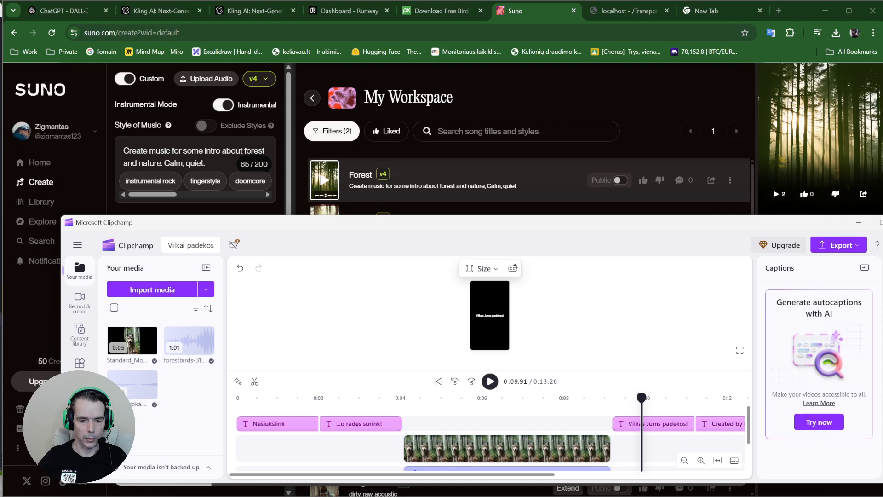
left_click(245, 452)
left_click_drag(246, 455, 235, 455)
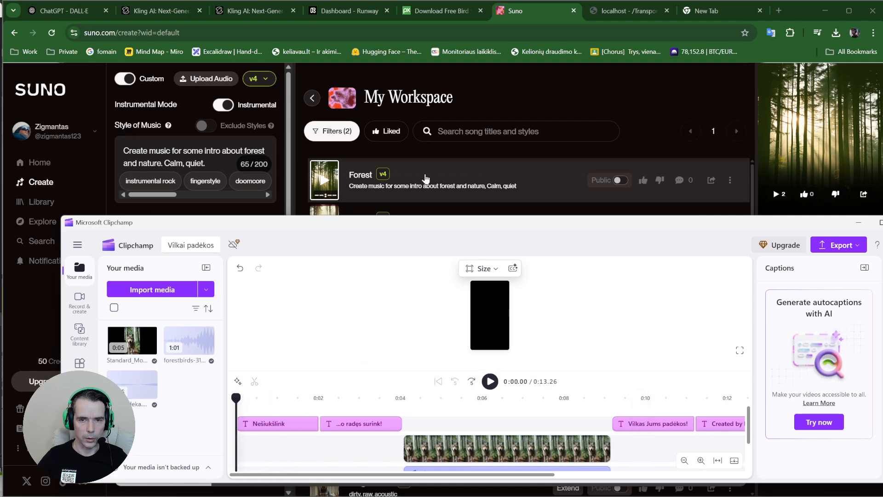
left_click(517, 105)
left_click(326, 181)
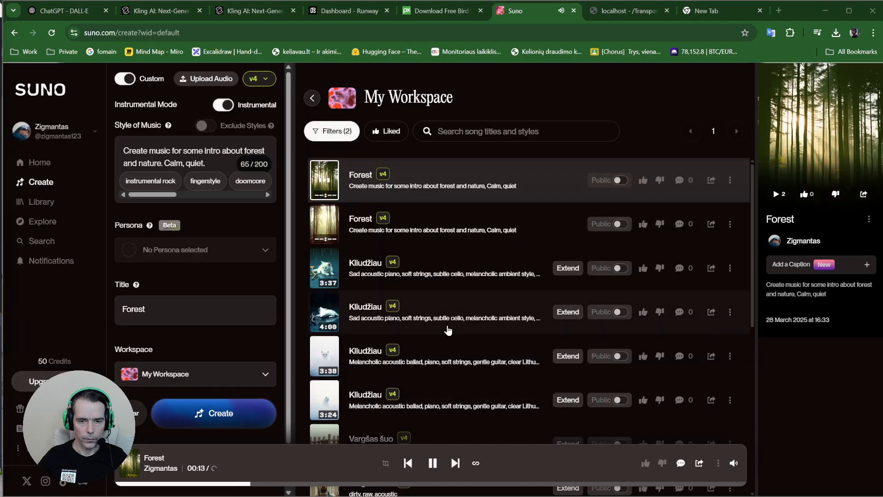
key("alt+Tab")
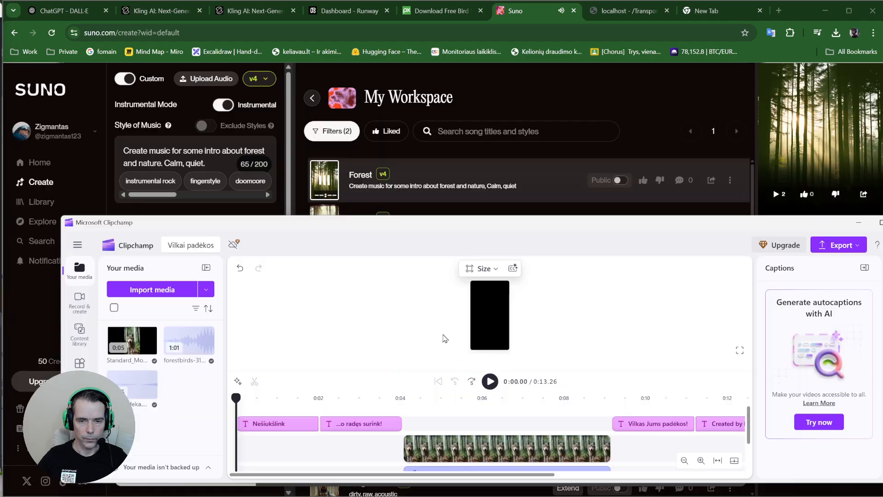
left_click(490, 381)
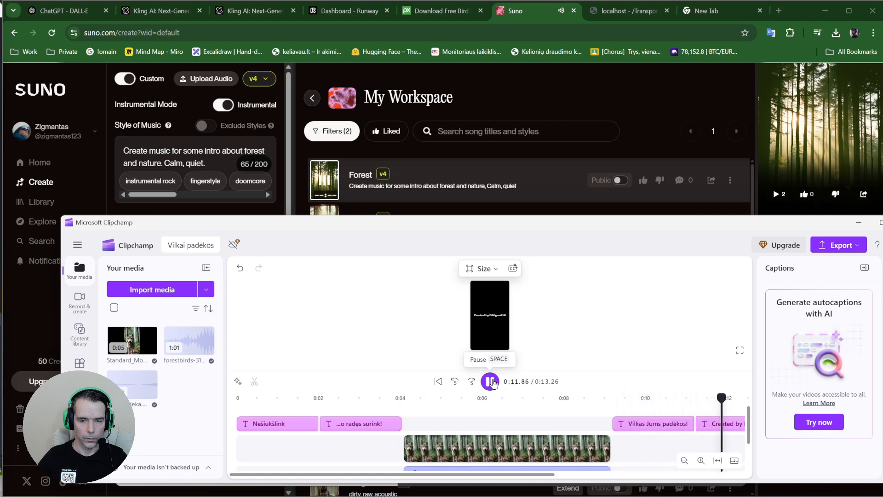
left_click(491, 381)
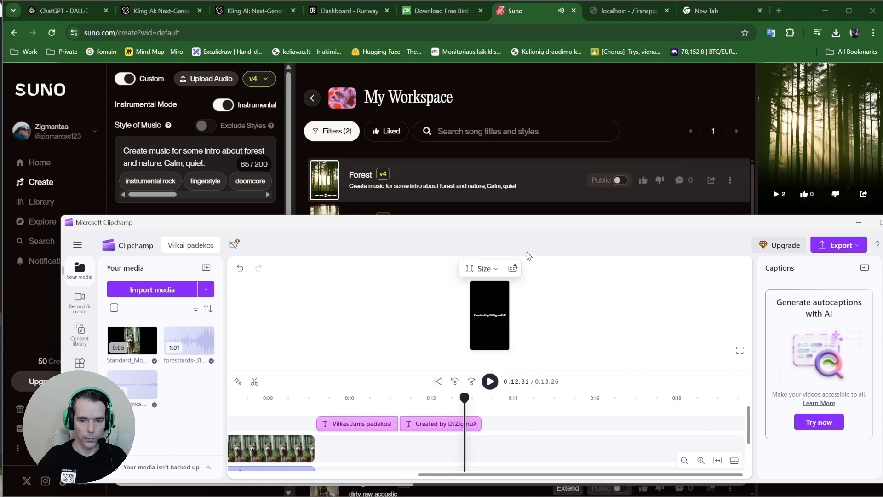
left_click(546, 119)
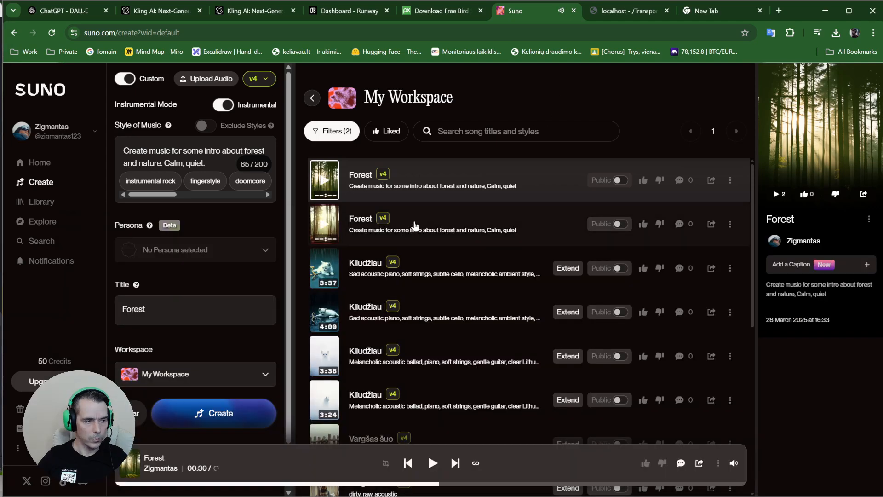
Download the first Forest track as MP3 Audio from its options menu, after a couple of retries
left_click(730, 180)
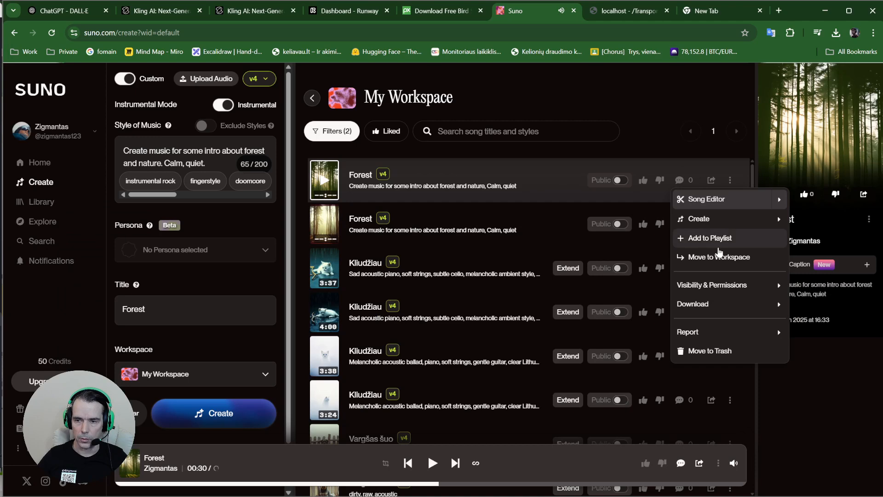
mouse_move(721, 308)
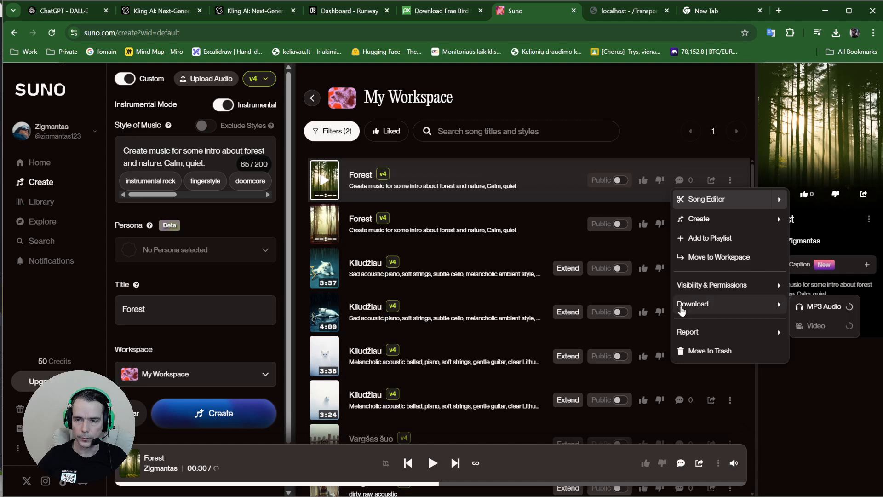
left_click(424, 172)
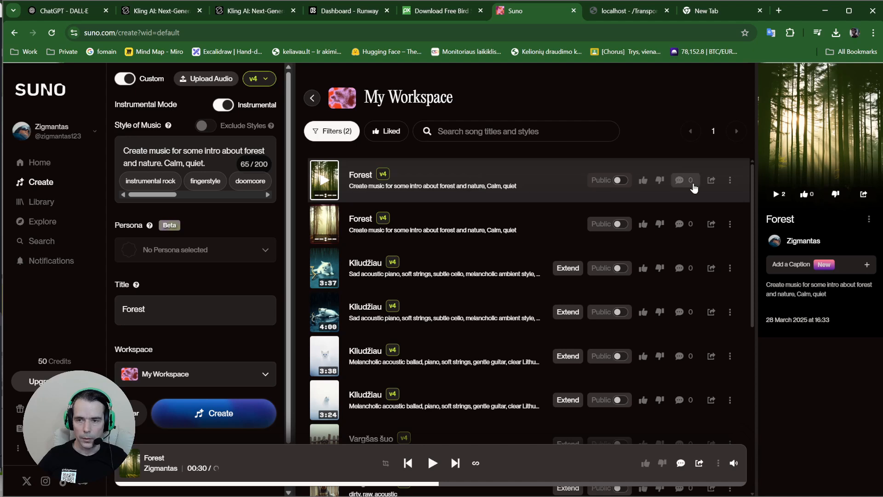
left_click(730, 180)
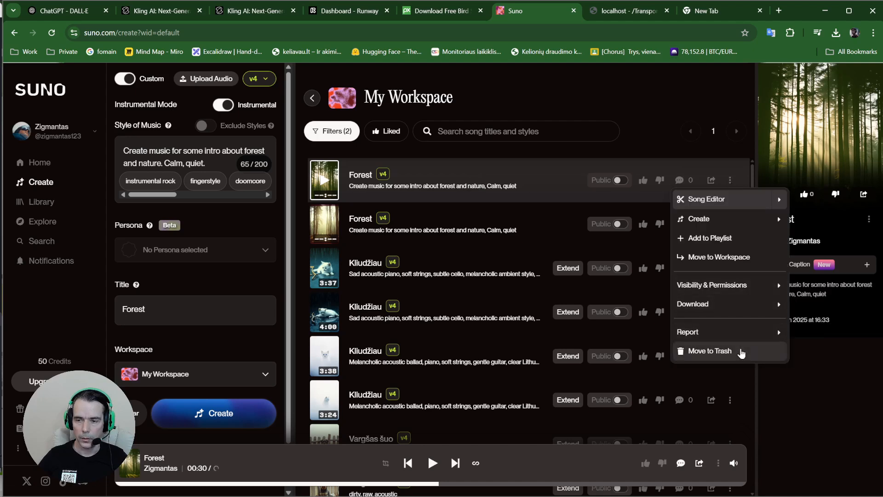
mouse_move(746, 309)
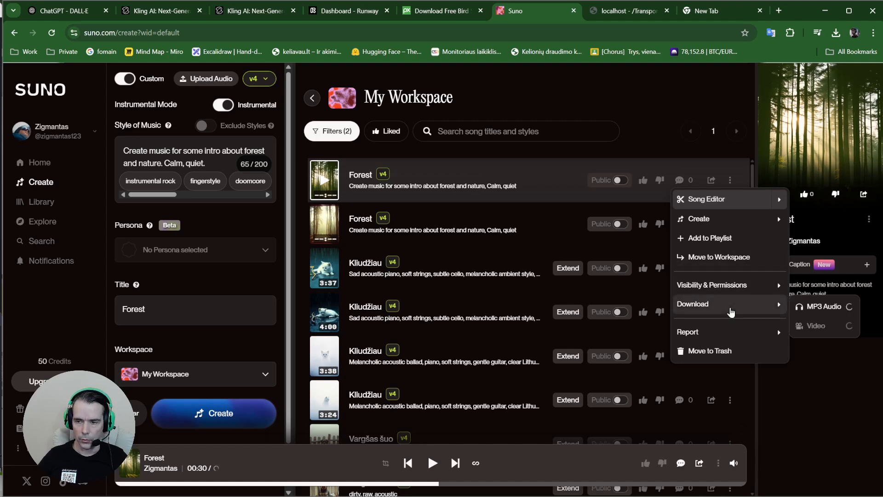
left_click(601, 99)
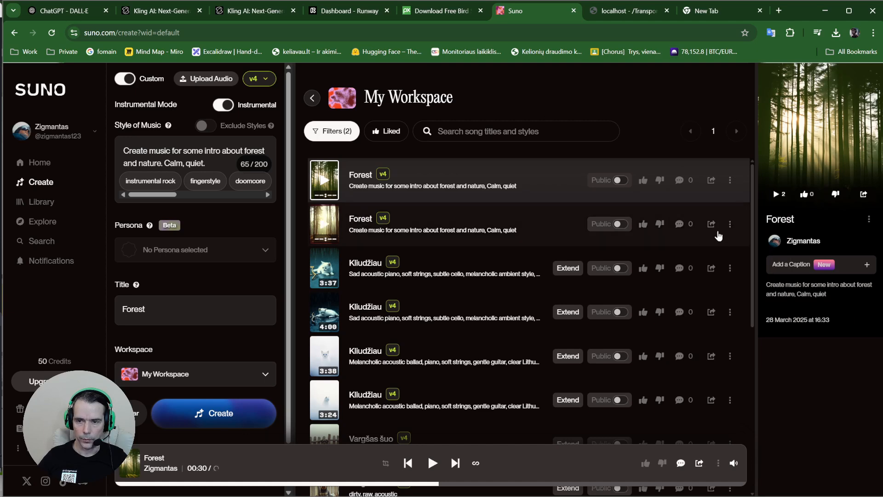
left_click(730, 224)
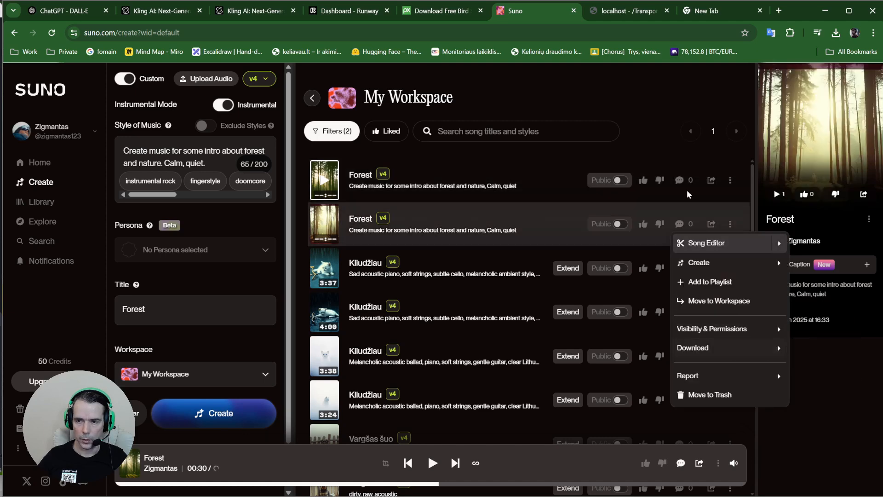
left_click(725, 181)
left_click(730, 180)
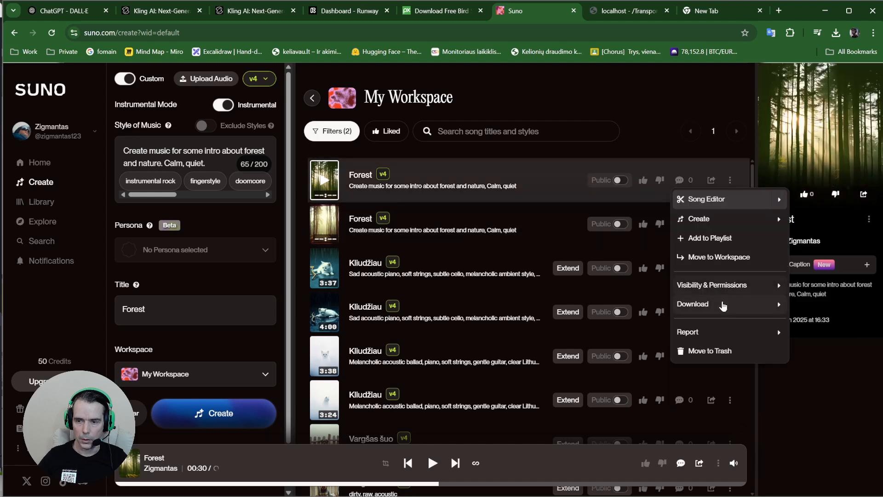
mouse_move(723, 304)
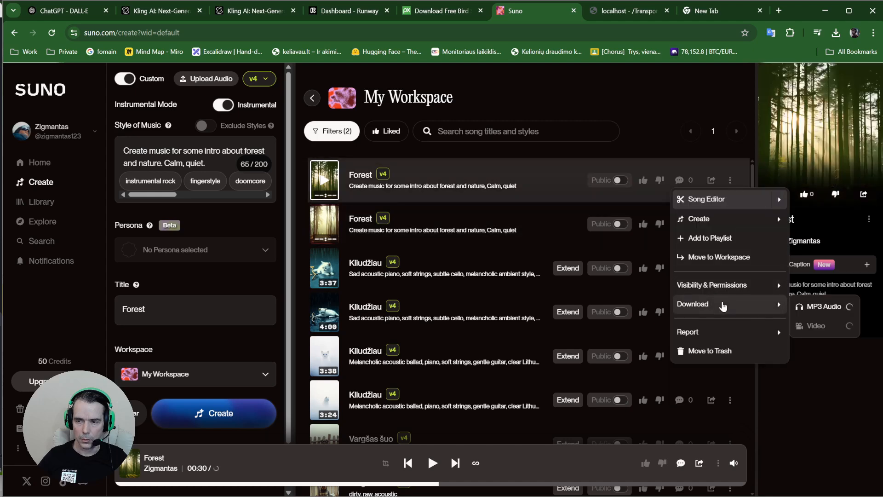
left_click(814, 307)
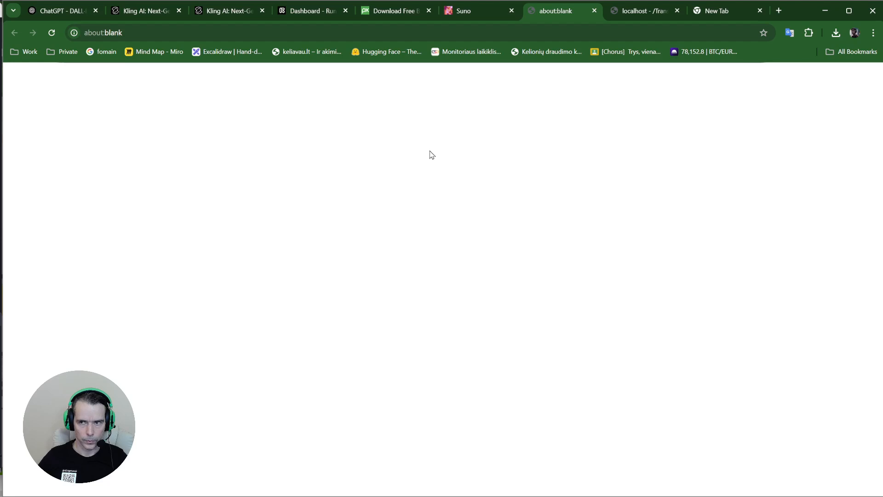
Reload the Suno page and return to the Create view so the 4:00 Forest track appears
left_click(468, 13)
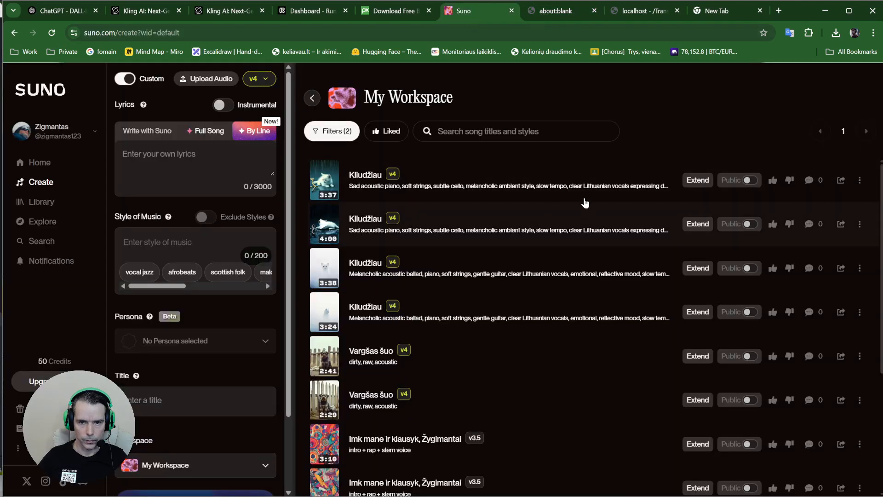
left_click(52, 35)
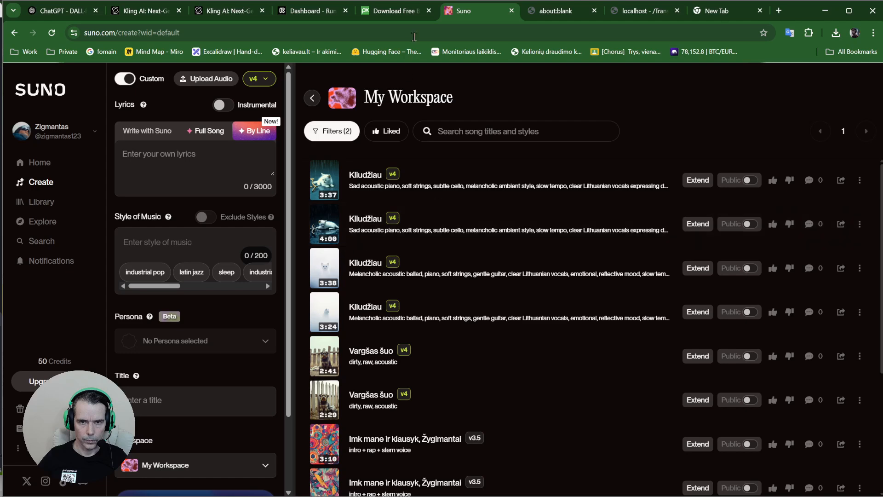
left_click(36, 186)
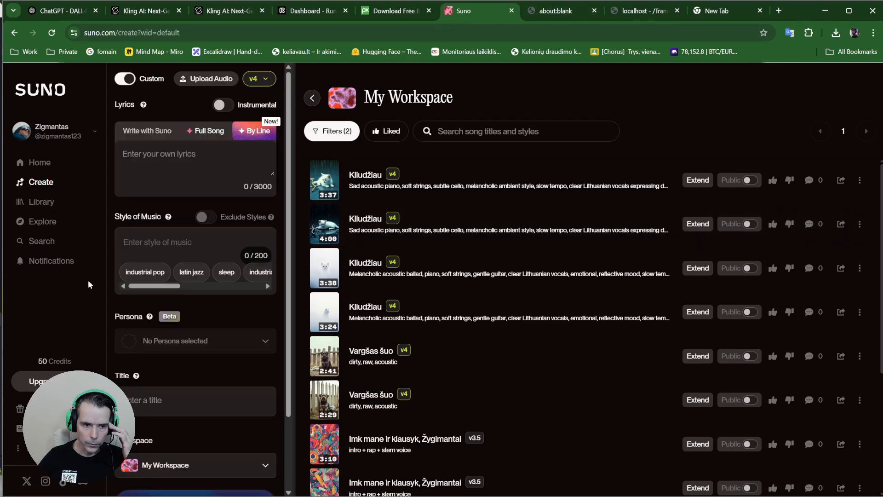
left_click(37, 162)
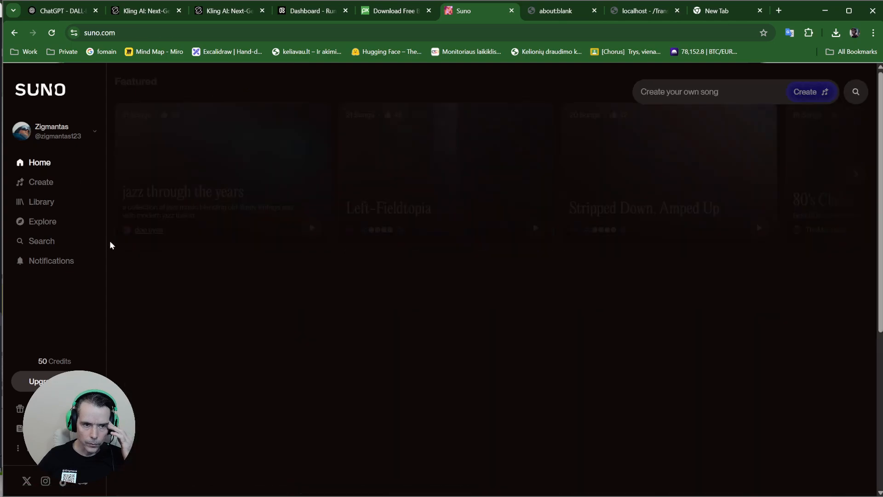
left_click(49, 195)
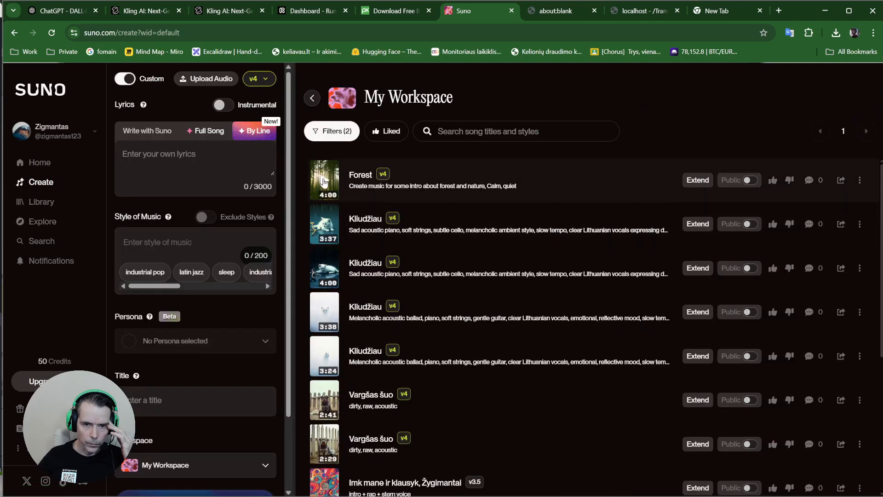
Load the Forest track in the player and bring up its Download choices
left_click(324, 182)
left_click(327, 186)
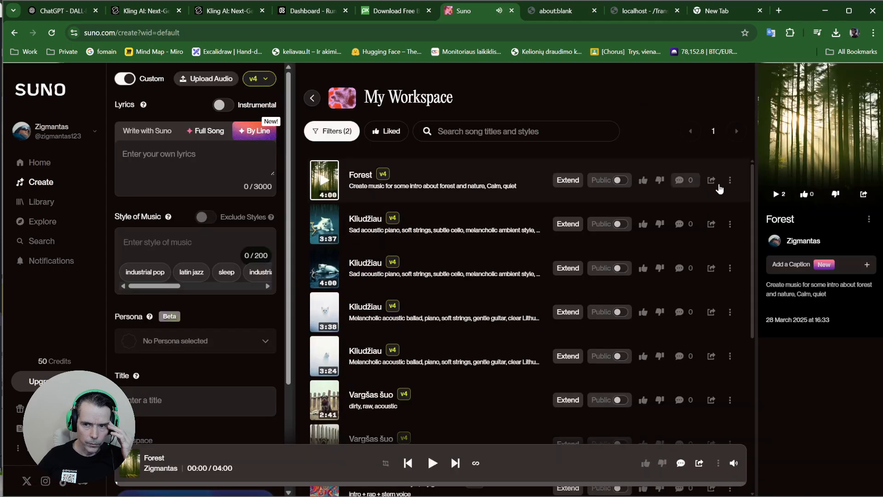
left_click(729, 179)
mouse_move(714, 322)
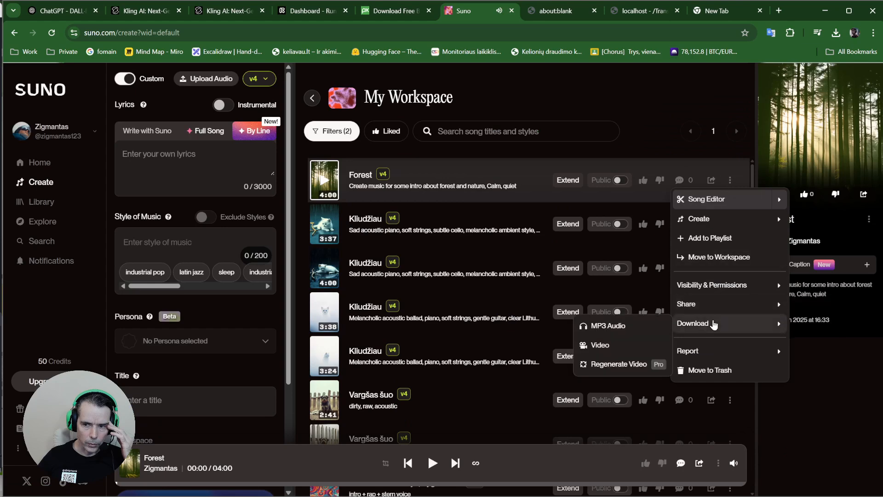
Download the Forest track as MP3 and drag Forest.mp3 from Downloads into Clipchamp's media
left_click(610, 330)
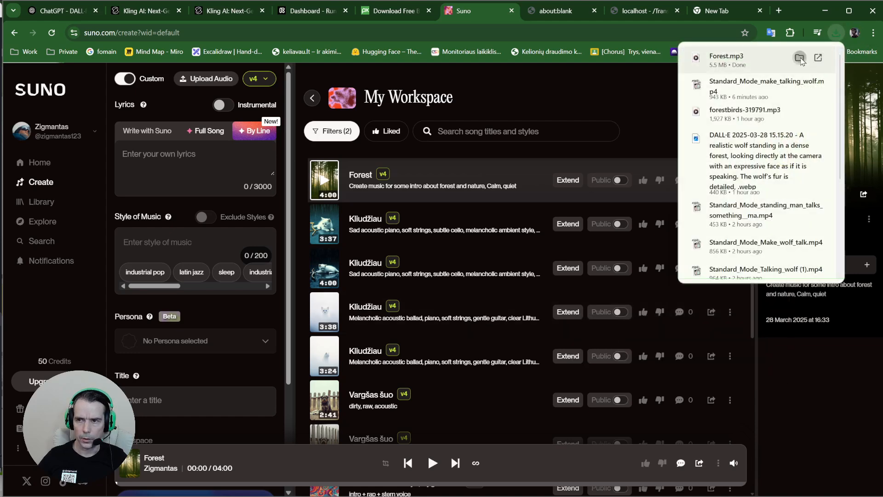
left_click(808, 58)
mouse_move(632, 486)
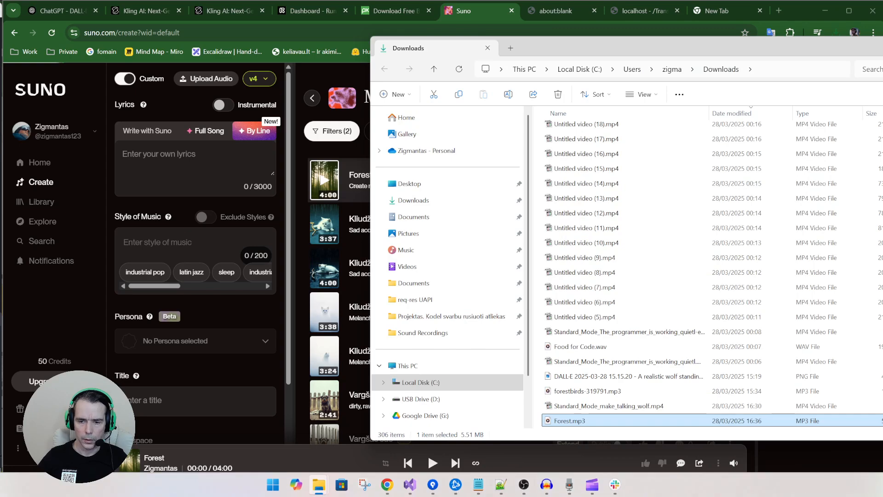
left_click(592, 484)
left_click_drag(626, 419, 168, 366)
left_click_drag(275, 233, 632, 45)
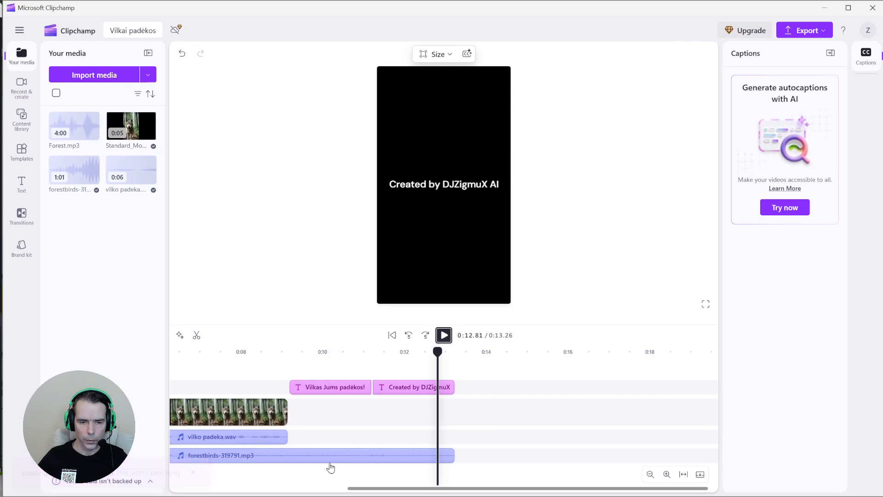
Place the Forest.mp3 music on the timeline starting at 0:00
left_click_drag(381, 488, 256, 489)
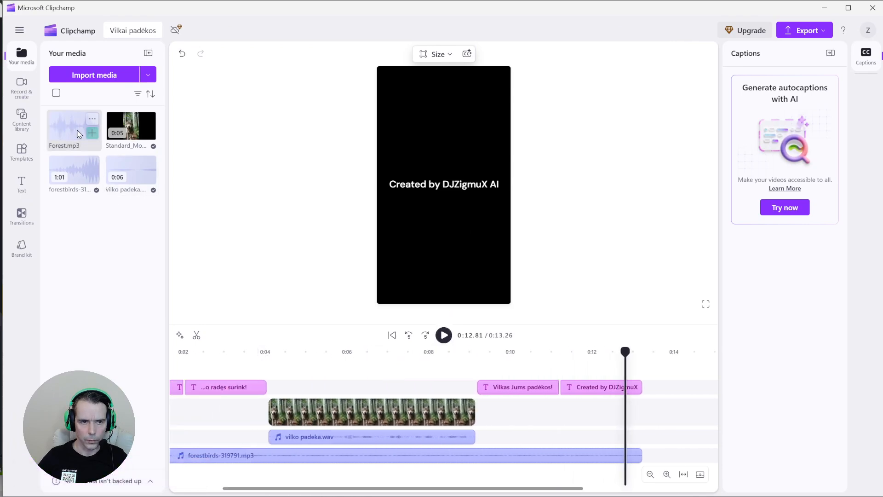
left_click_drag(78, 134, 186, 488)
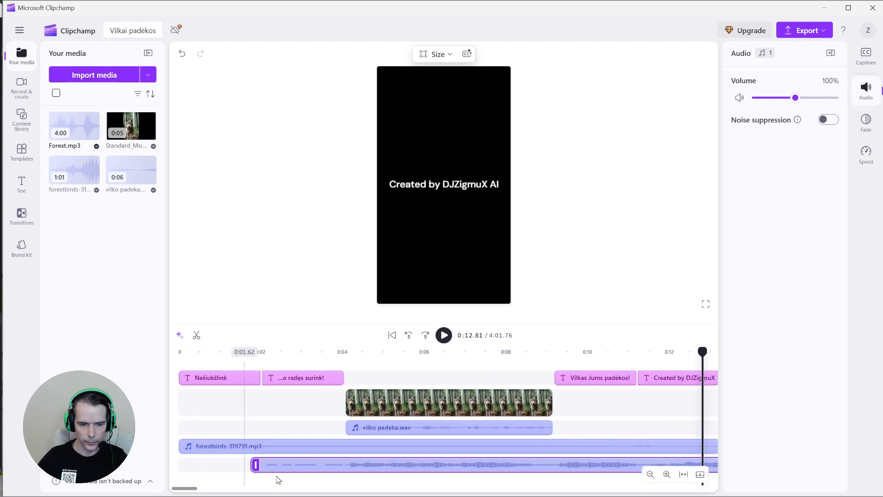
left_click_drag(277, 466, 213, 489)
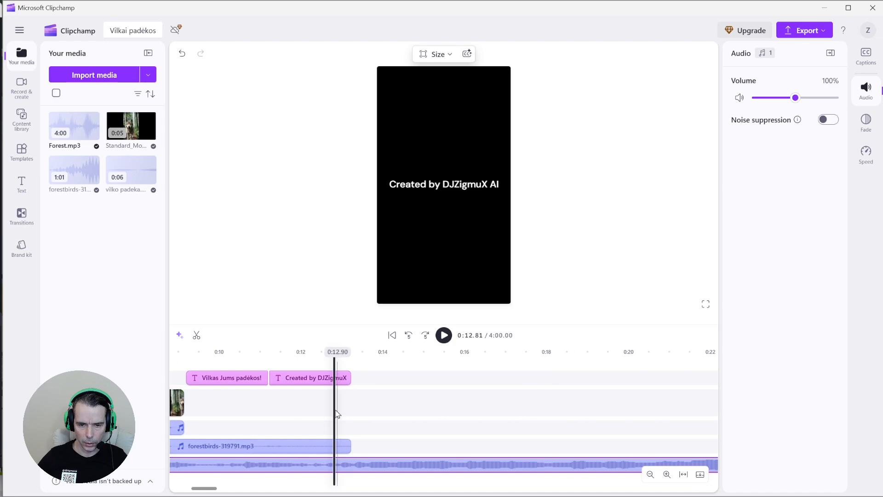
Split Forest.mp3 at 0:13.22 after the last caption and delete the trailing part
left_click(351, 418)
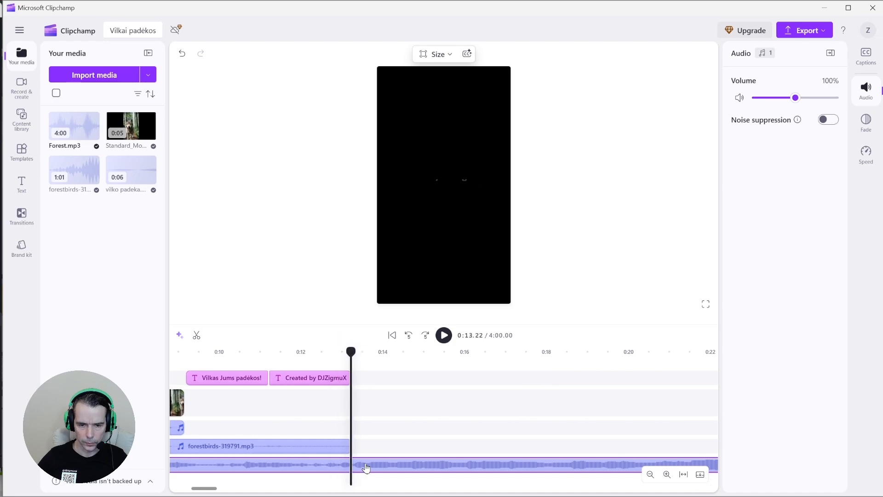
left_click(202, 337)
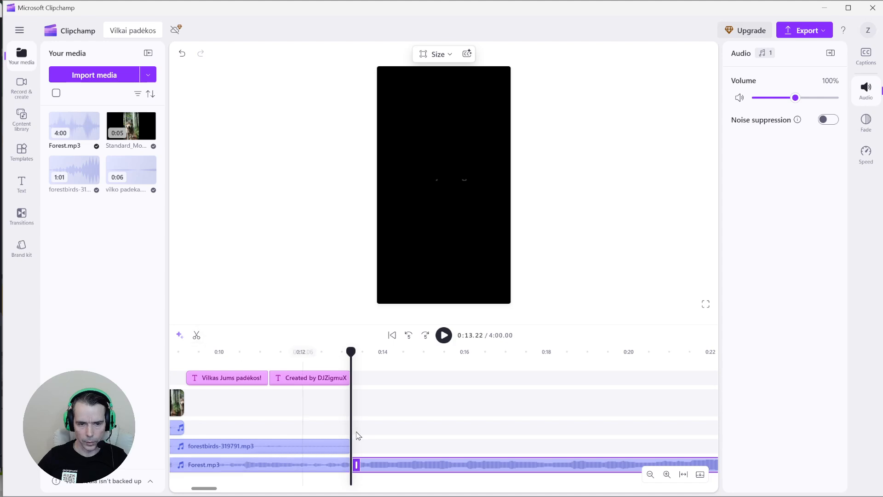
key("Delete")
left_click(391, 469)
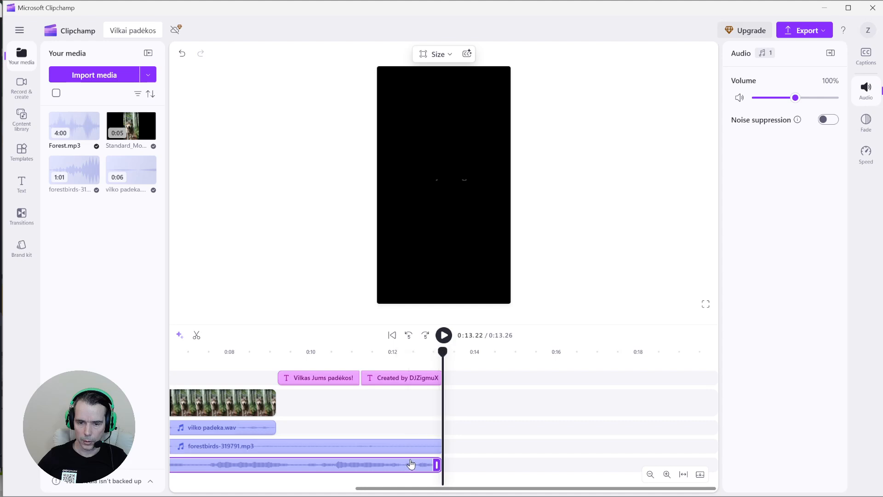
Give the Forest.mp3 music a 1 s fade-in and a 2 s fade-out
left_click(865, 122)
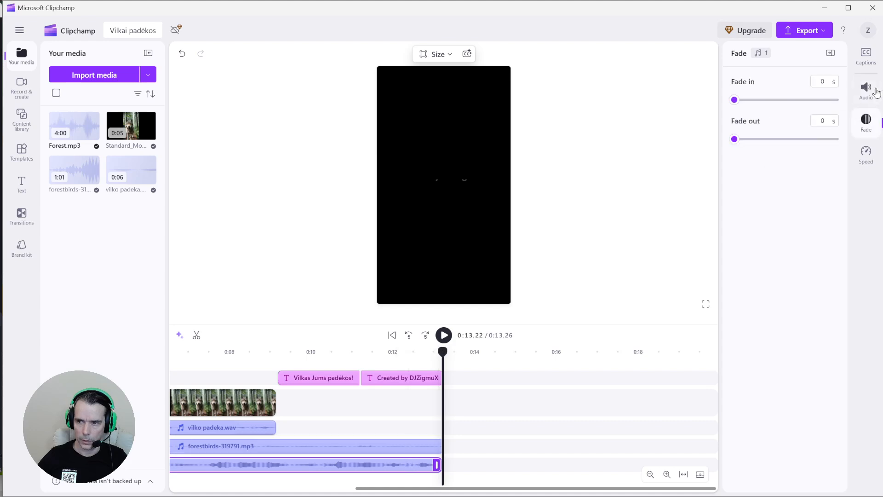
left_click_drag(738, 103, 785, 105)
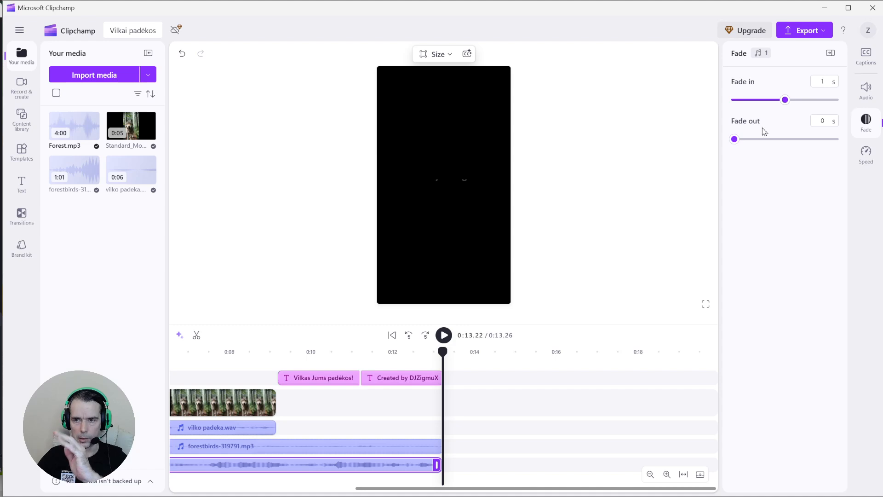
left_click_drag(738, 144, 844, 142)
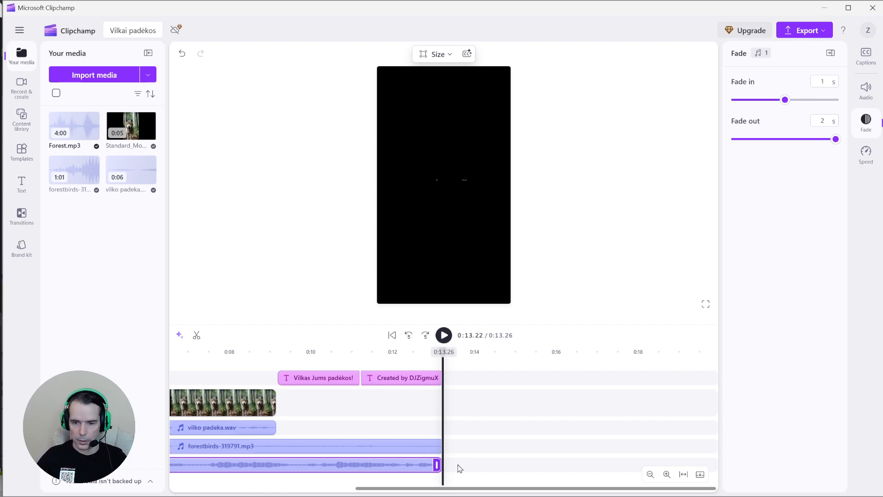
Lower the Forest.mp3 music volume to 49%
scroll(429, 483, "left", 3)
scroll(429, 483, "left", 3)
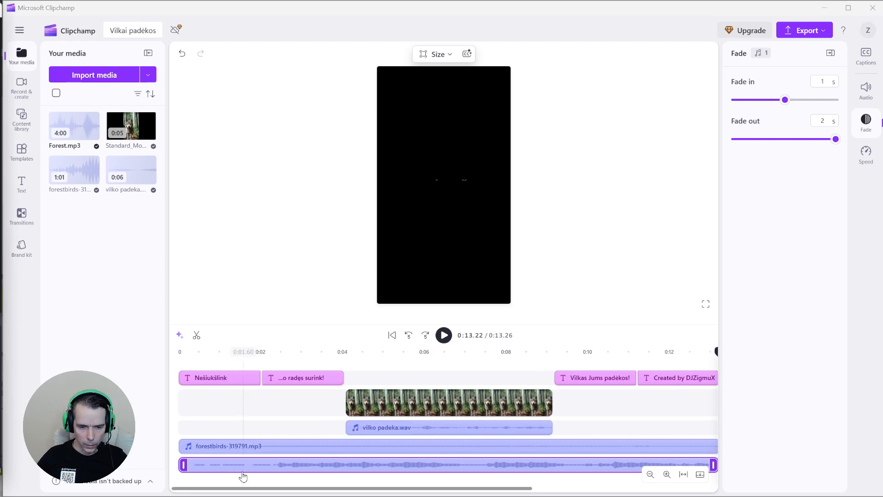
left_click(343, 468)
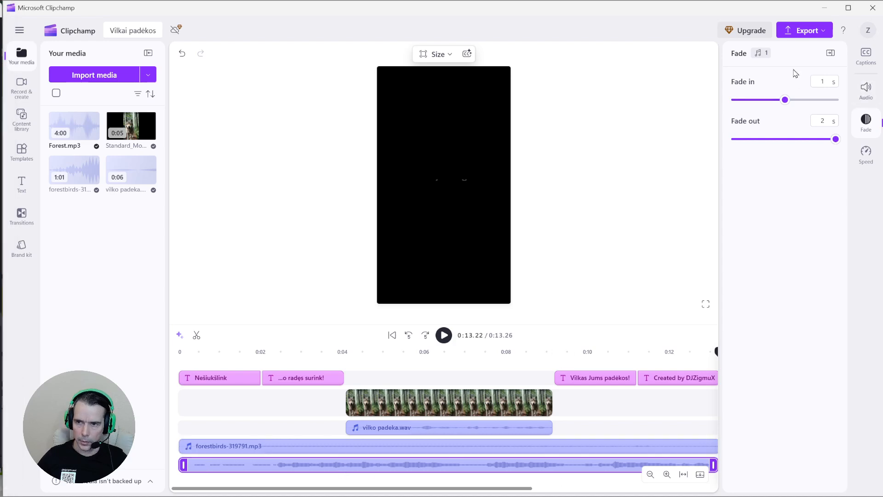
left_click(866, 90)
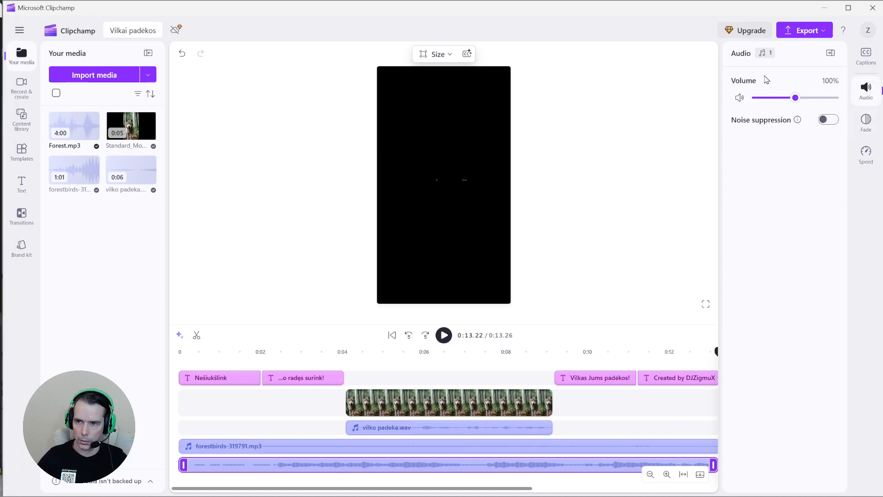
left_click_drag(796, 100, 777, 107)
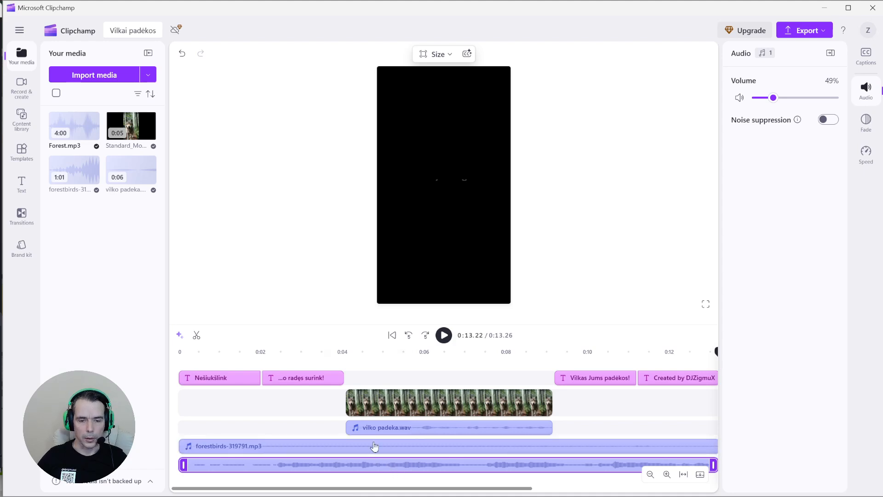
left_click(180, 367)
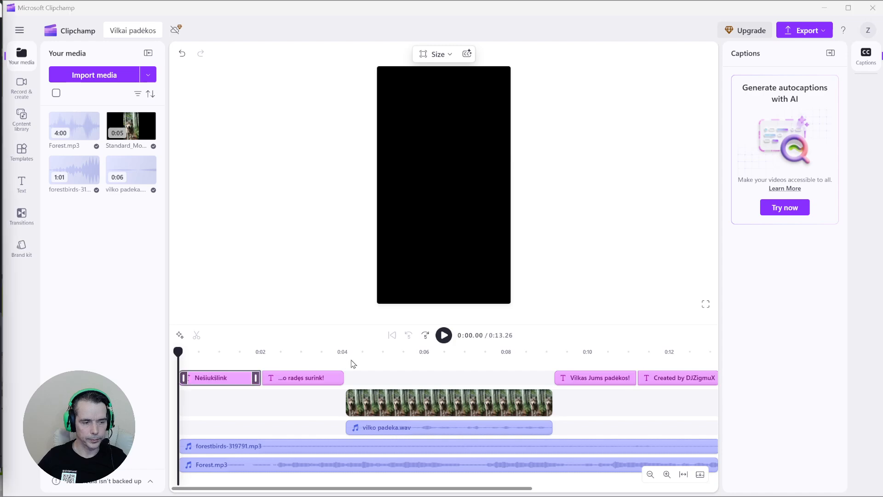
left_click(444, 335)
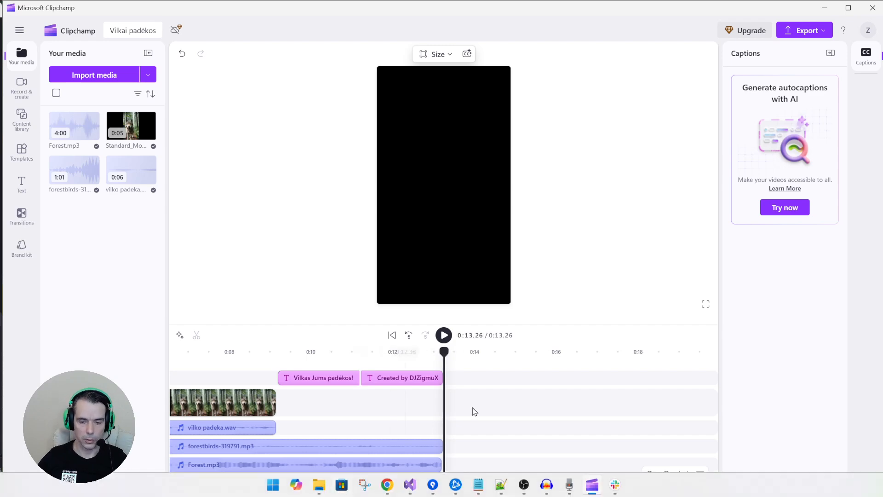
left_click_drag(525, 492, 341, 491)
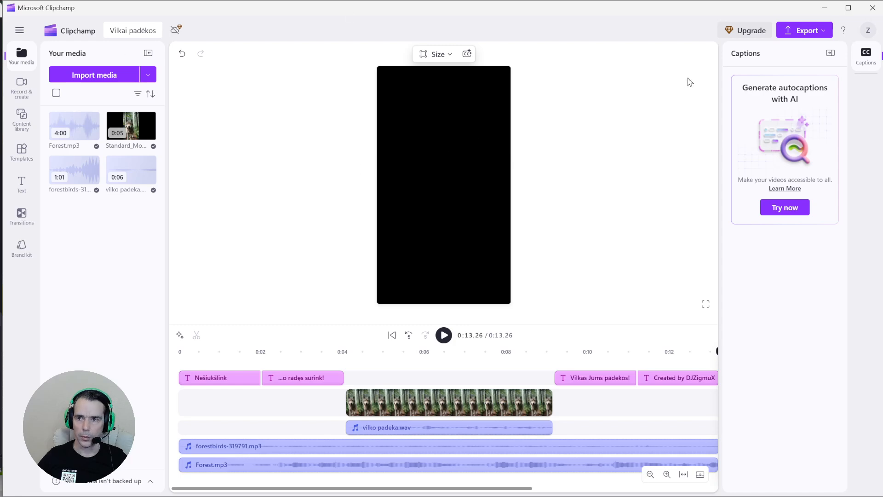
Export the video at 1080p and show Vilkai padėkos.mp4 in the Downloads folder
left_click(810, 36)
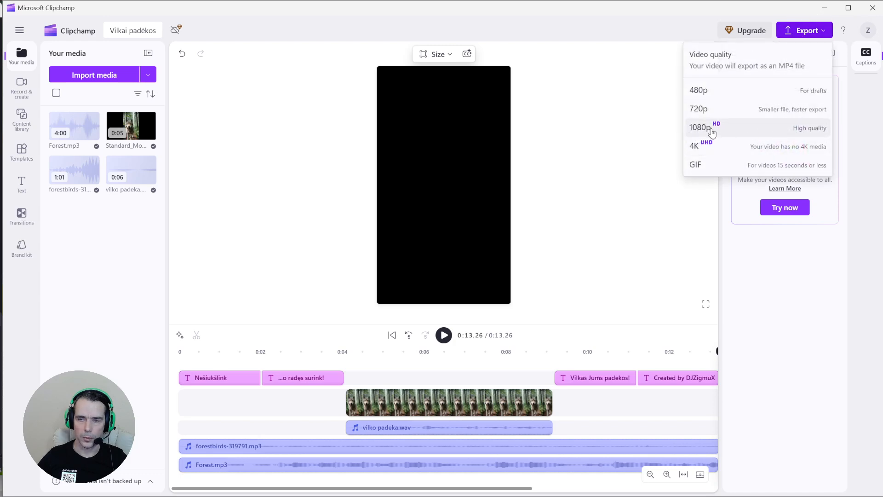
left_click(736, 135)
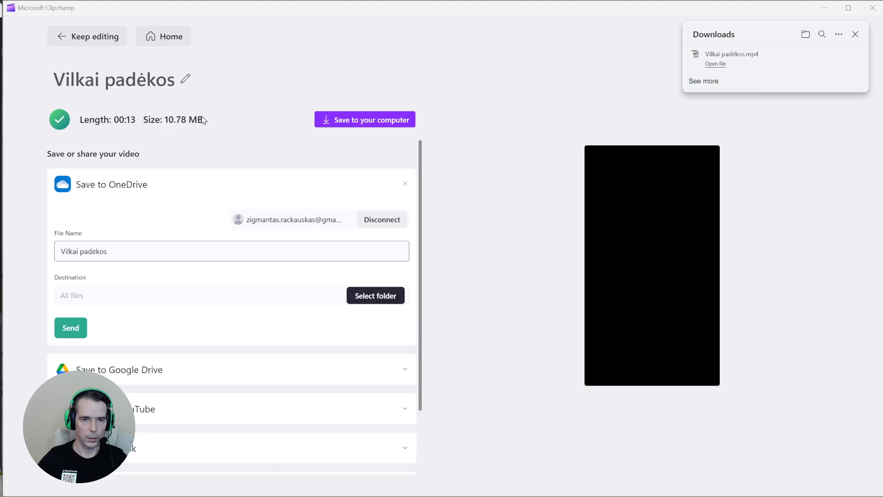
mouse_move(790, 67)
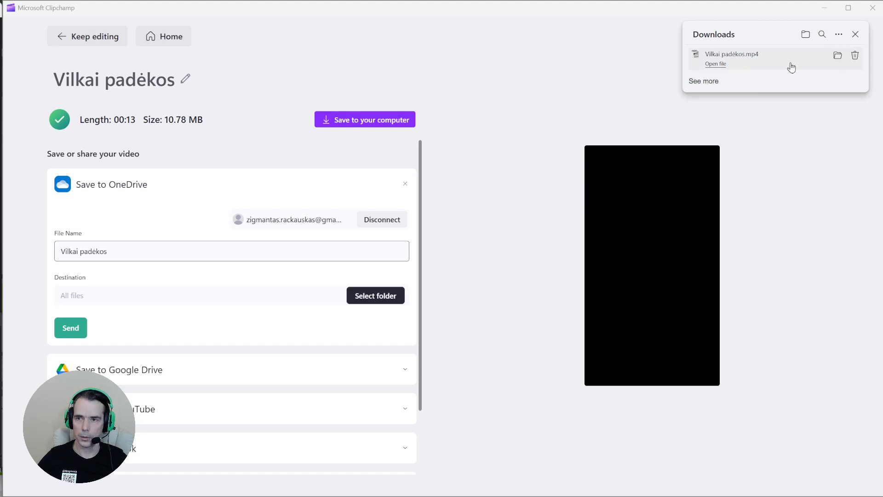
left_click(837, 56)
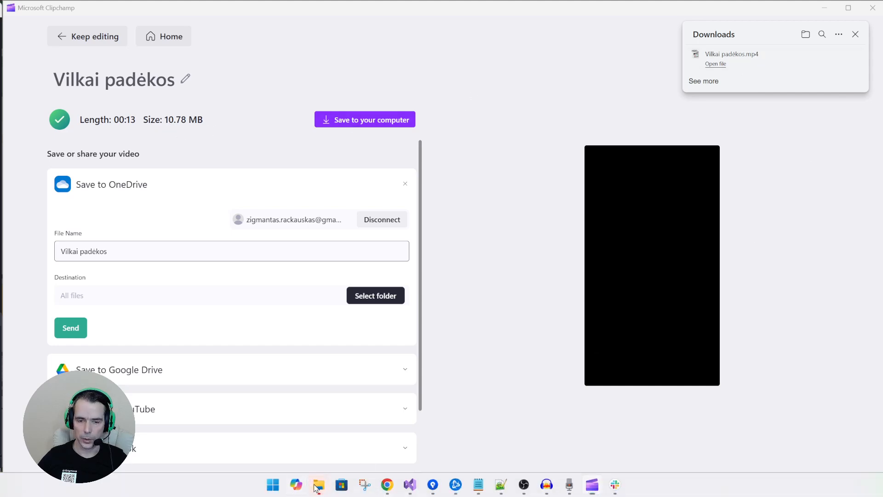
mouse_move(317, 486)
left_click(335, 444)
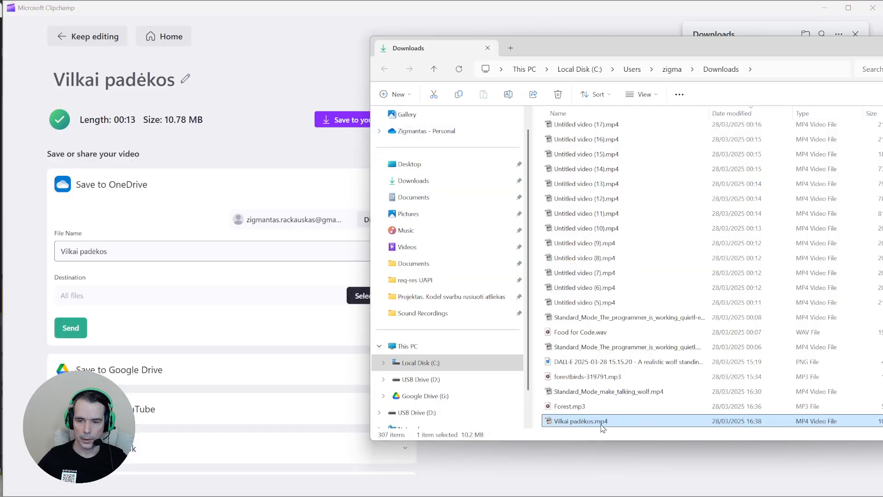
Play Vilkai padėkos.mp4 to check it, close the player and bring Chrome forward
scroll(600, 425, "down", 2)
double_click(579, 351)
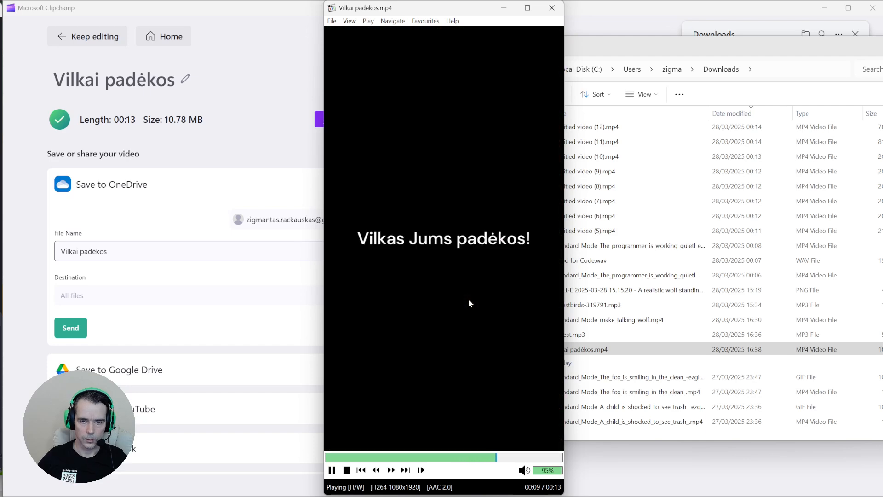
left_click(552, 11)
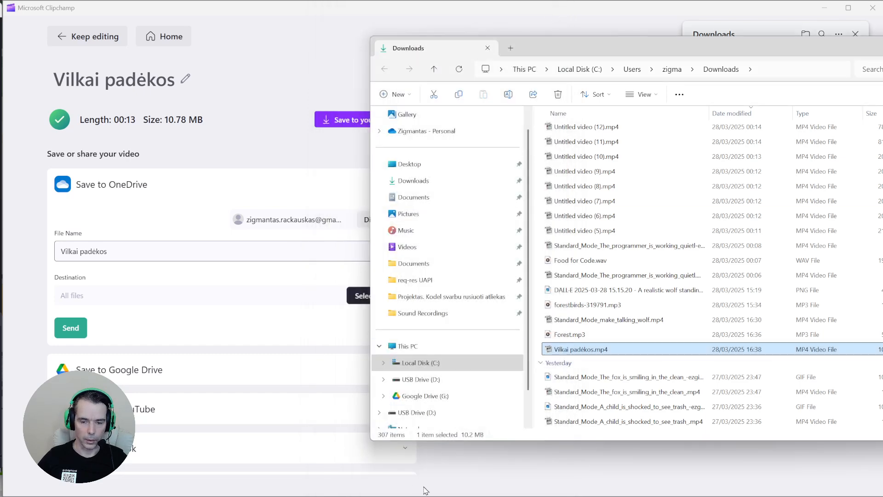
left_click(345, 446)
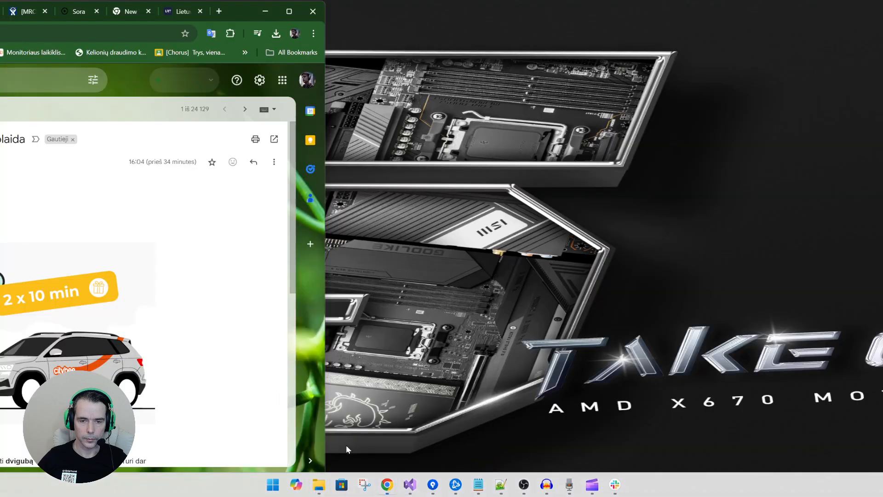
Open YouTube in a new Chrome tab and go to the channel's videos in YouTube Studio
left_click(265, 10)
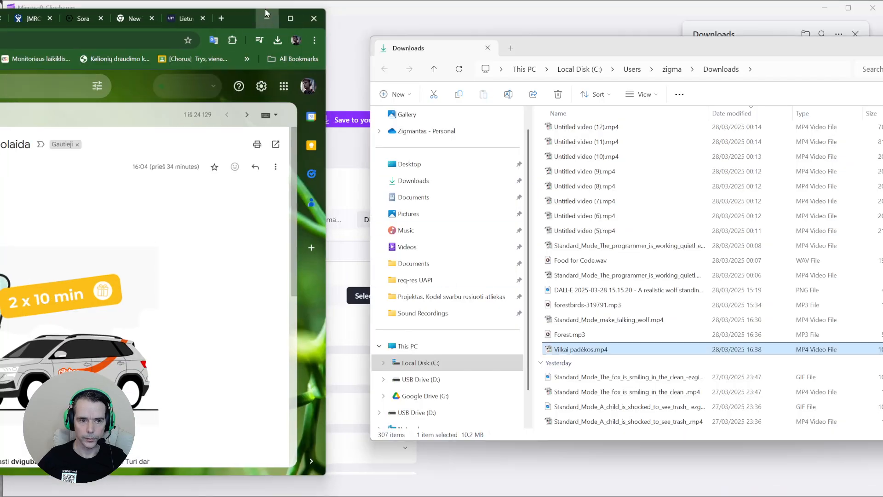
mouse_move(386, 484)
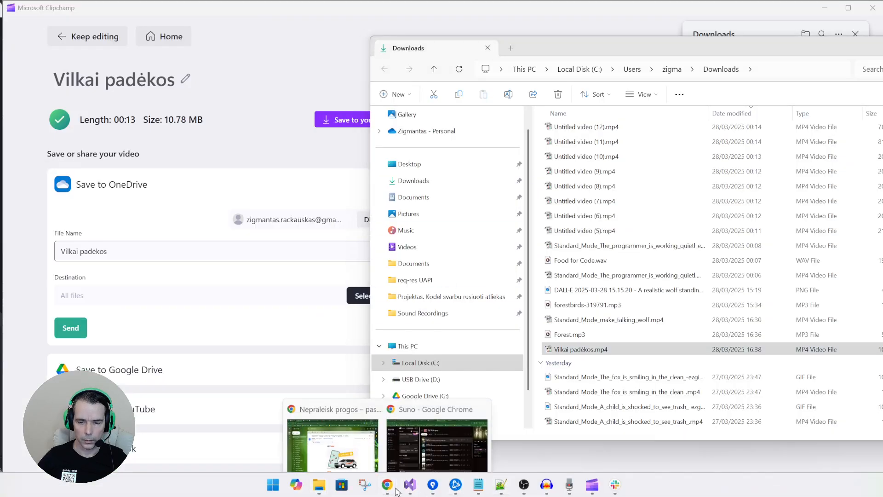
left_click(433, 448)
left_click(741, 16)
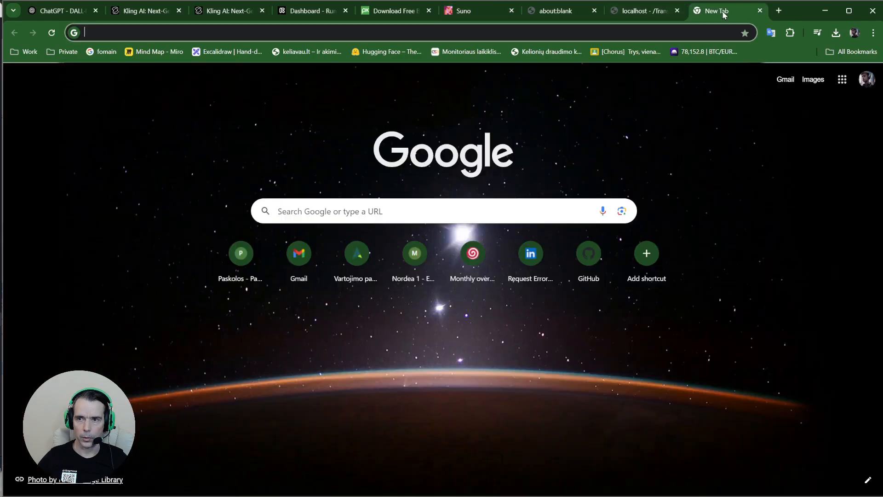
left_click(675, 38)
type("you")
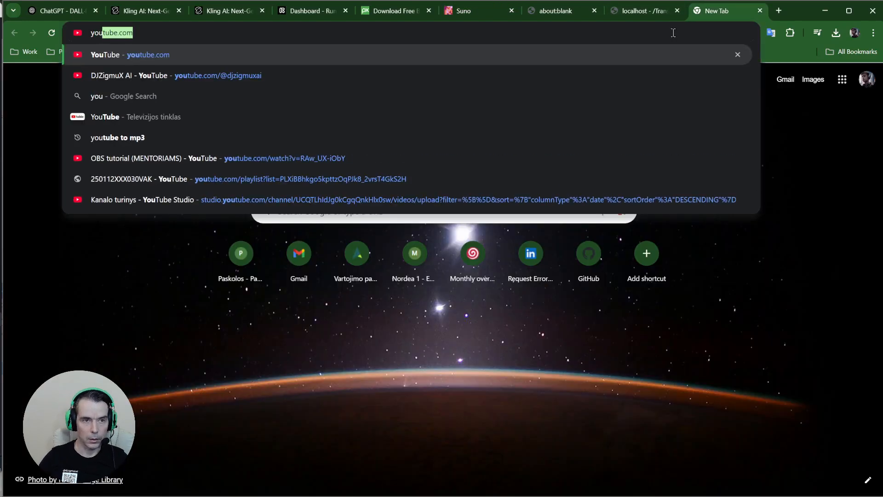
key("Return")
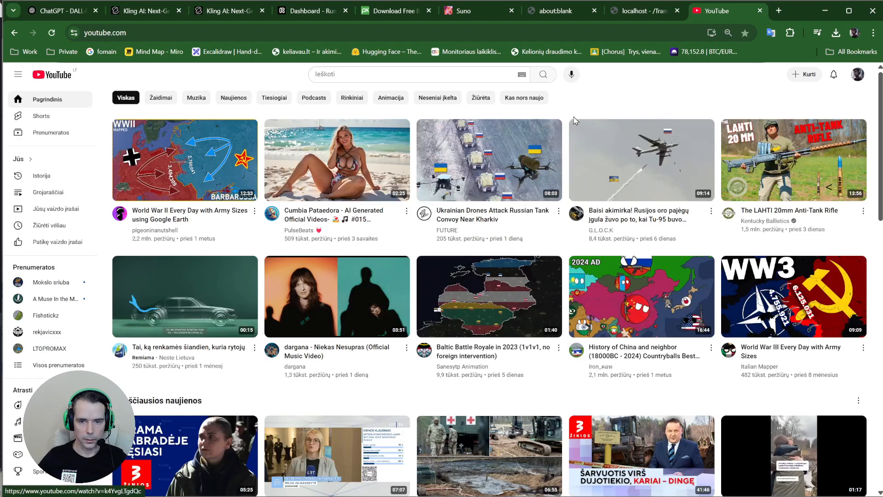
left_click(56, 212)
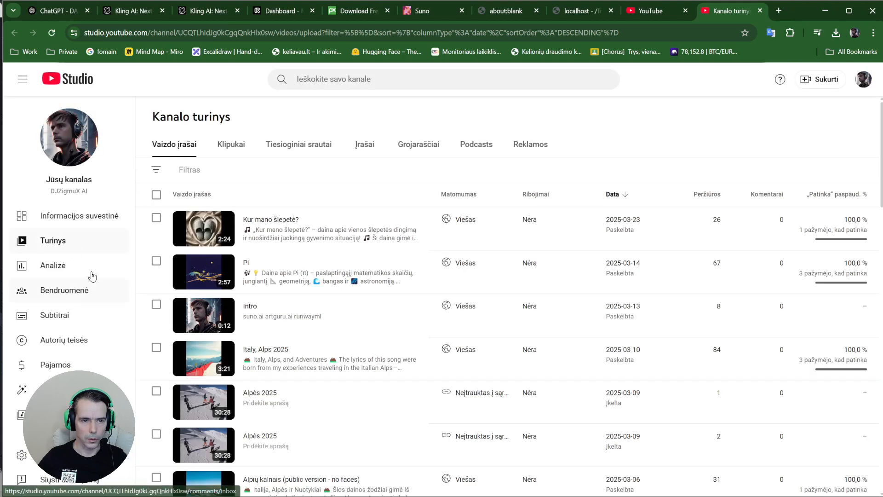
Upload Vilkai padėkos.mp4 from Downloads into YouTube Studio's upload dialog
left_click(818, 85)
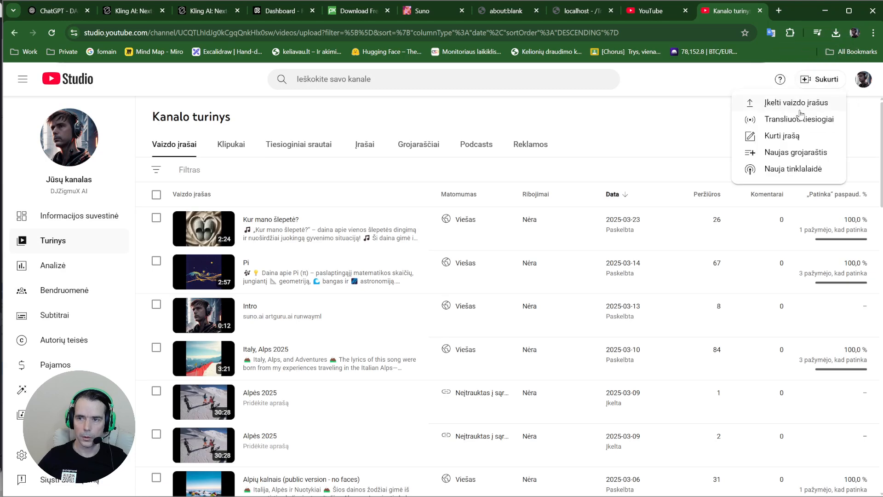
left_click(782, 103)
key("alt+Tab")
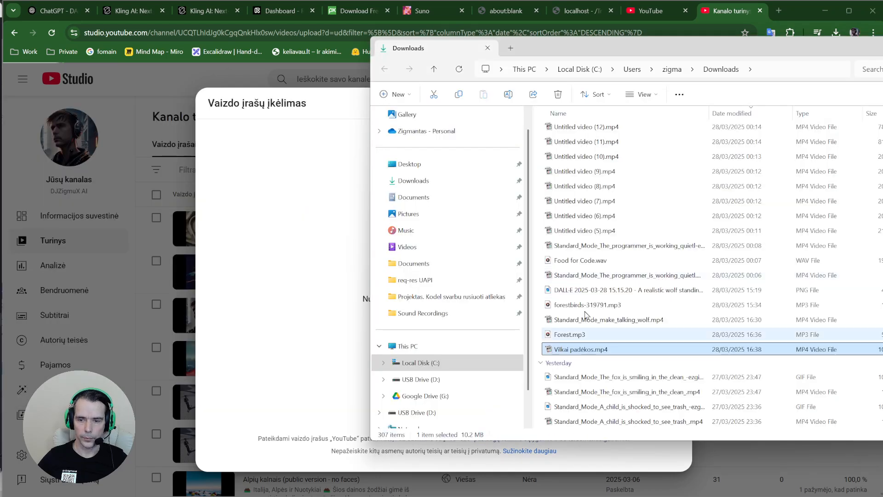
left_click_drag(591, 350, 331, 308)
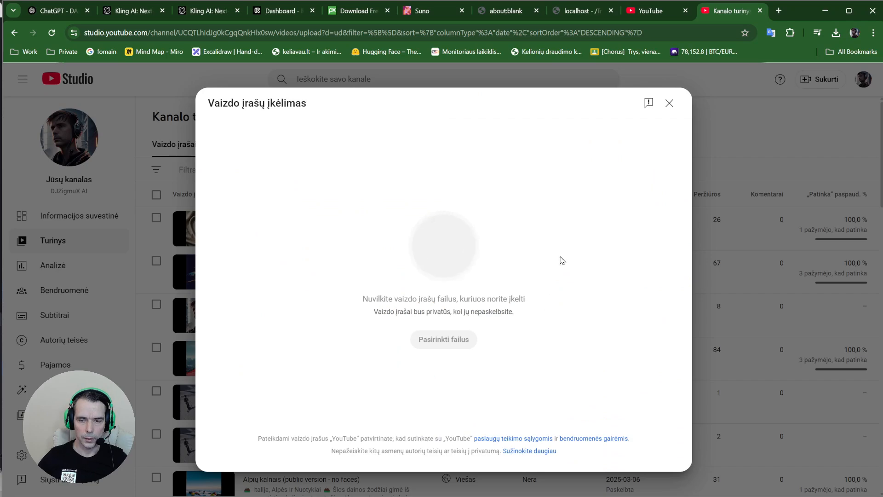
left_click_drag(296, 209, 196, 206)
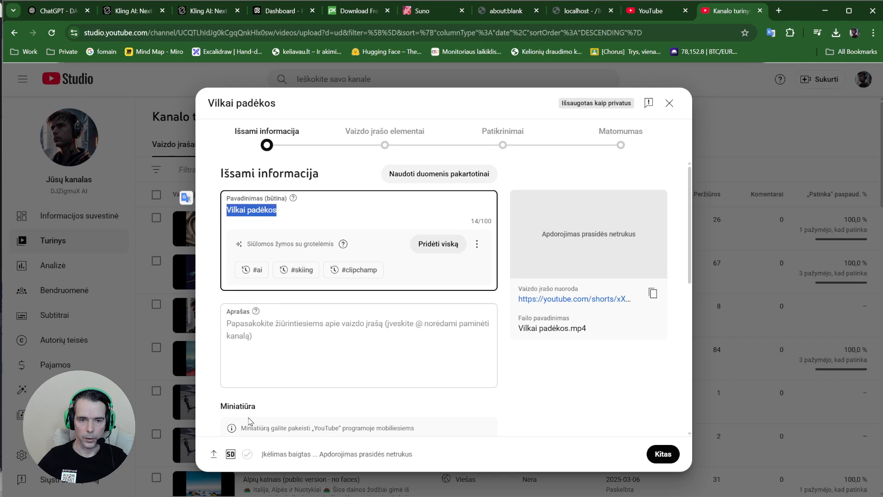
Write the description 'Nešiukšlink!', 'Naudoti įrankiai:' and tool names DALL-E, KlingAI, Suno.ai on separate lines
left_click(284, 358)
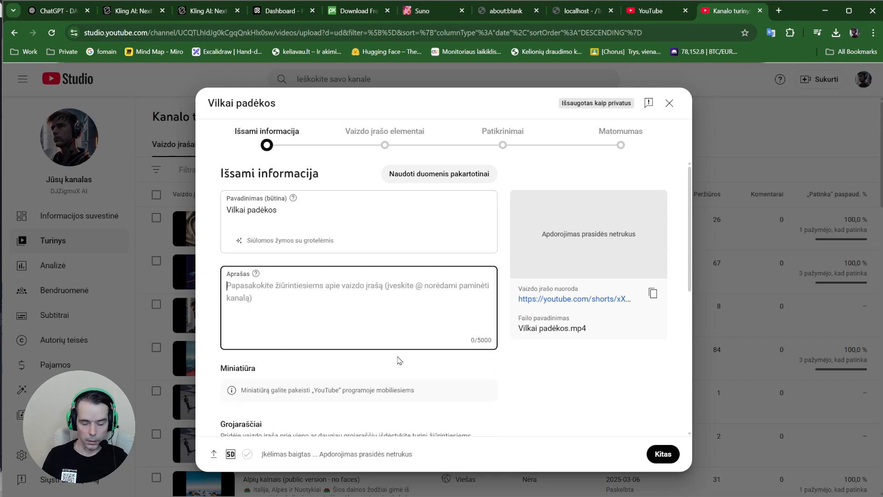
type("N")
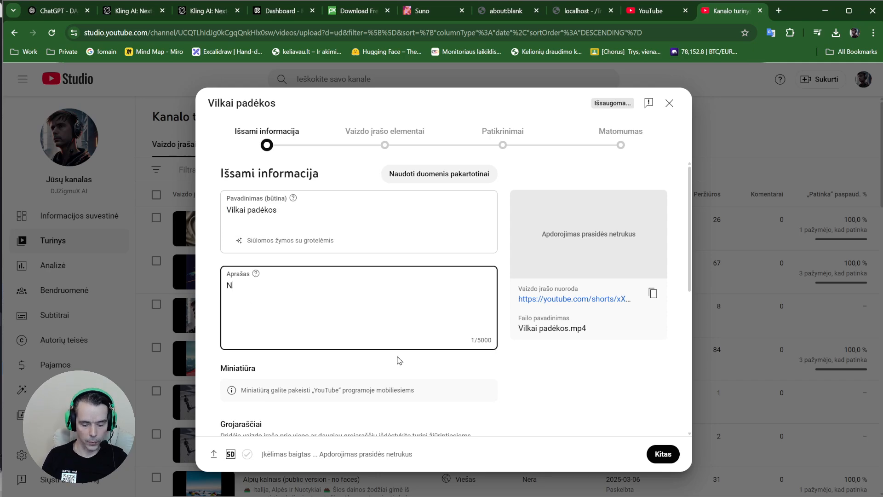
type("ešiukšlink!")
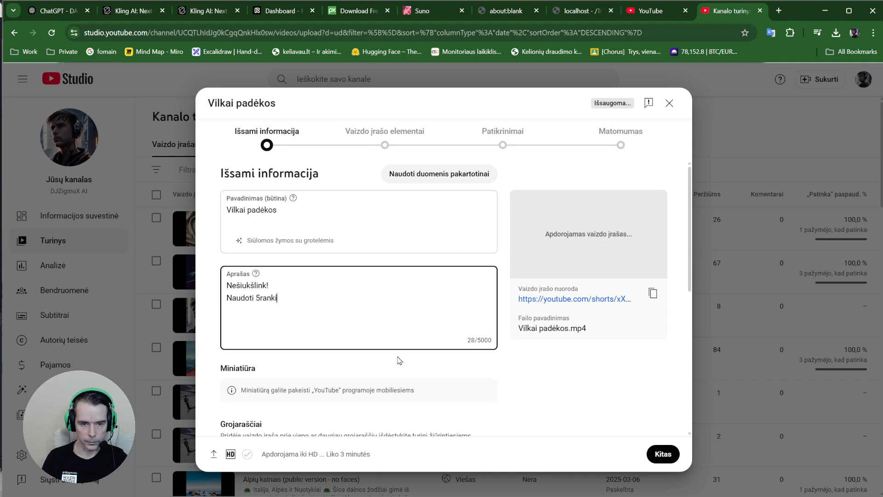
key("ctrl+BackSpace")
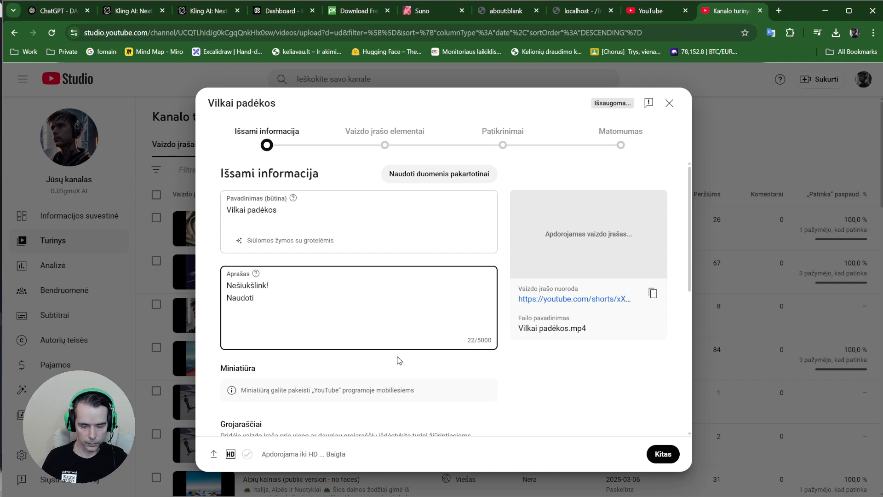
type("įrankiai:")
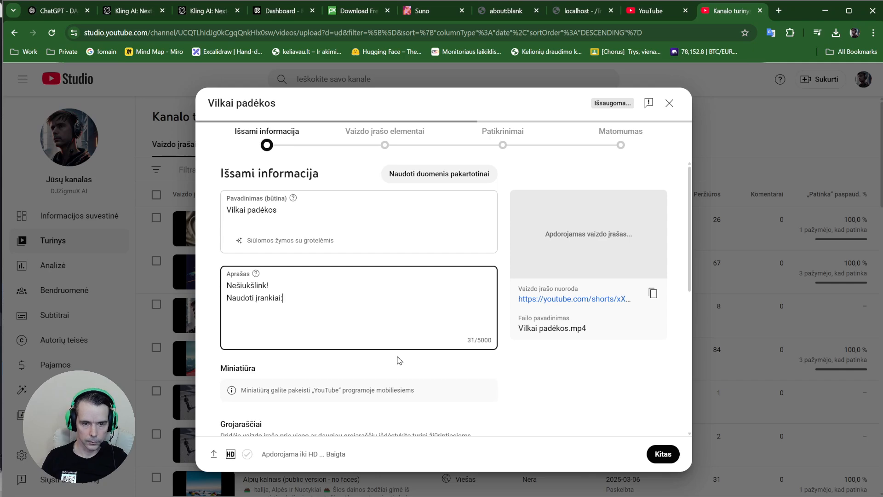
key("Return")
type("DALL")
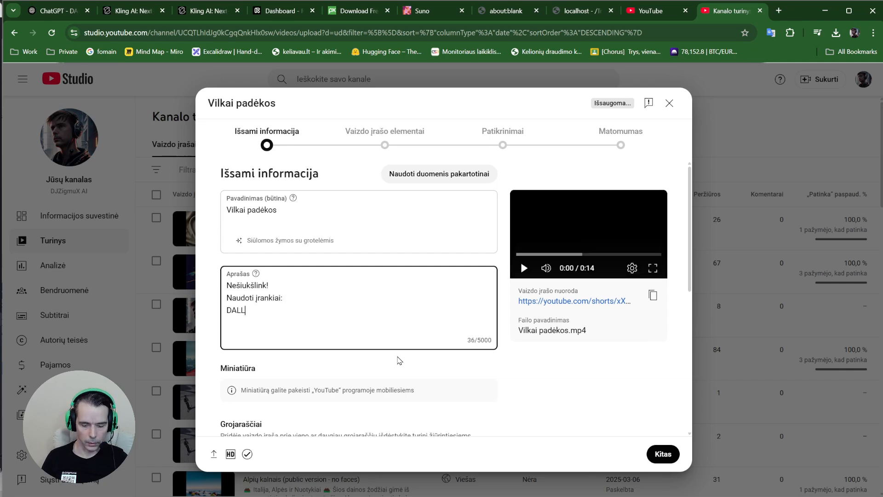
type("-")
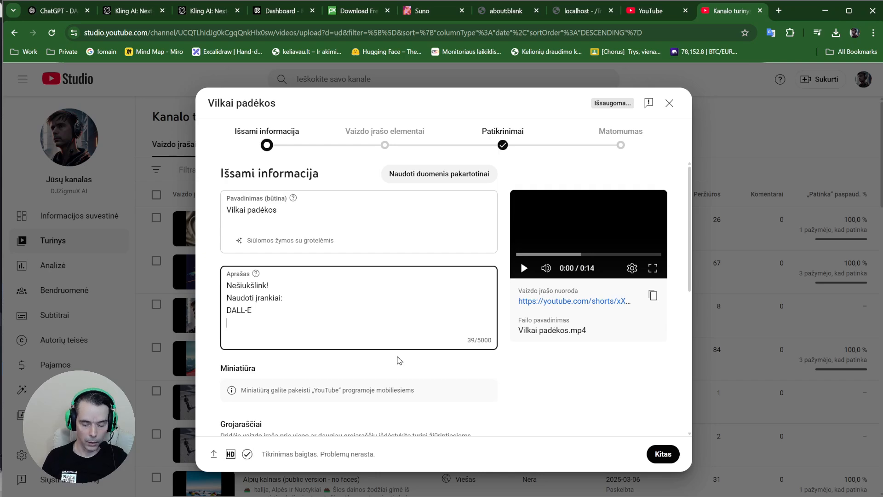
type("E")
key("Return")
type("Kling")
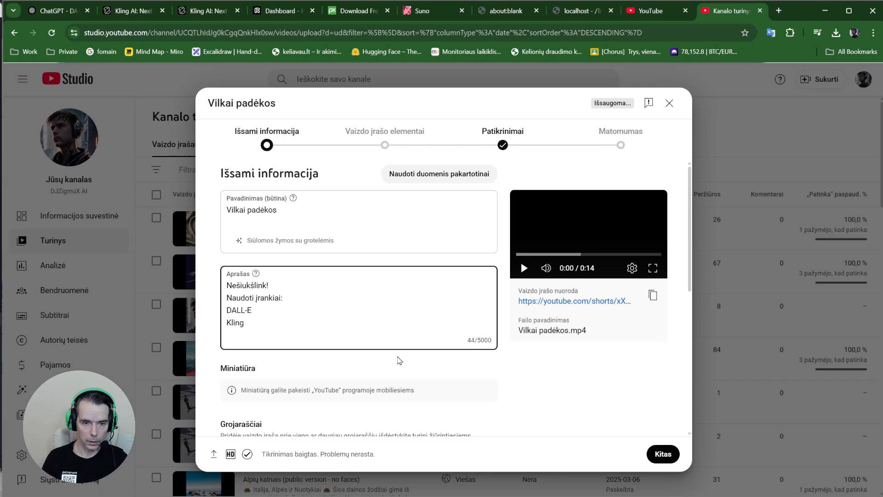
type("AI")
key("Return")
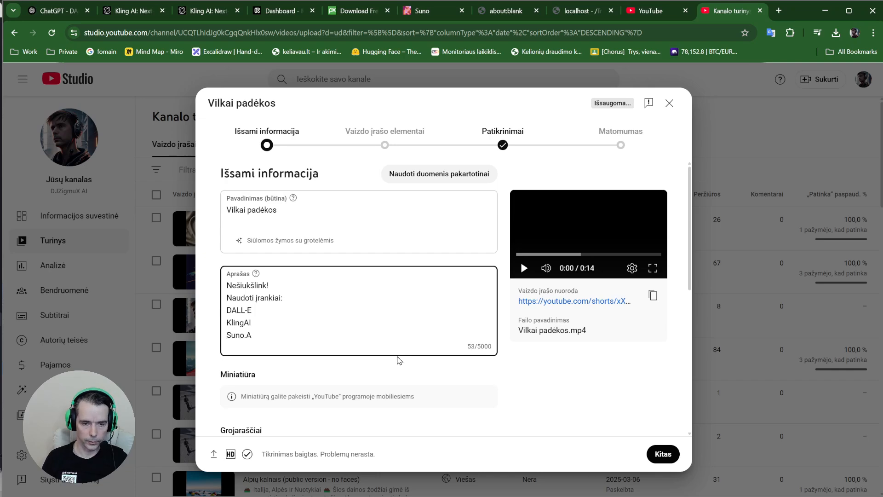
type("Suno.ai")
key("Return")
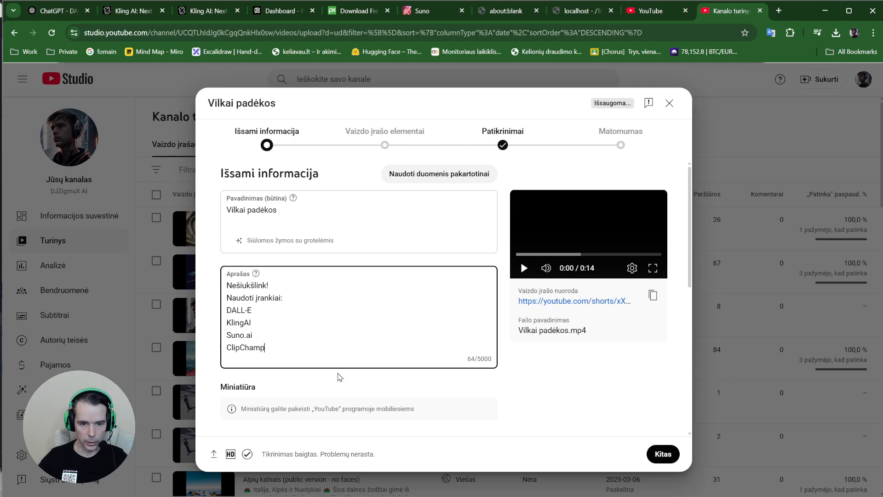
Put a # in front of DALL-E to make it a hashtag
key("ctrl+a")
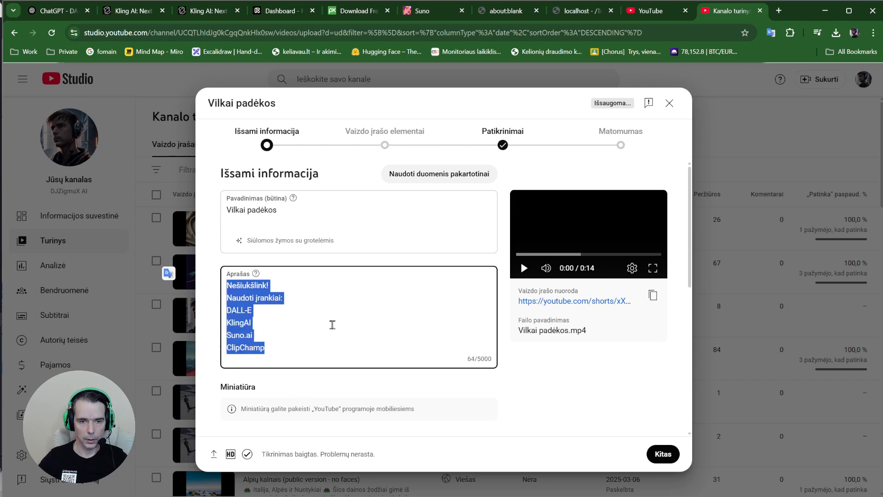
left_click(296, 342)
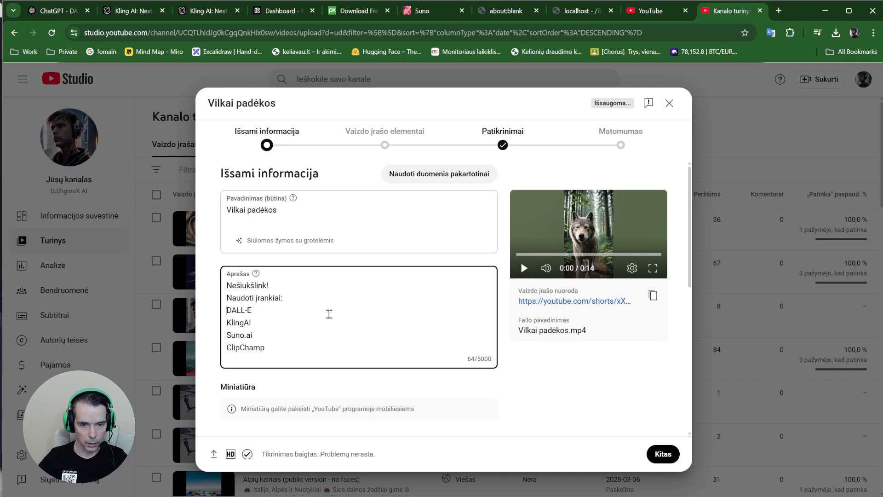
type("#")
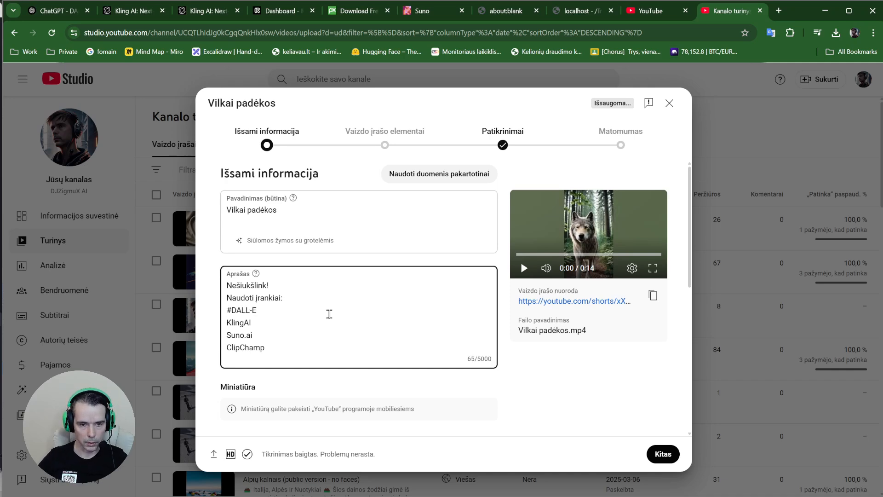
left_click_drag(227, 281, 229, 311)
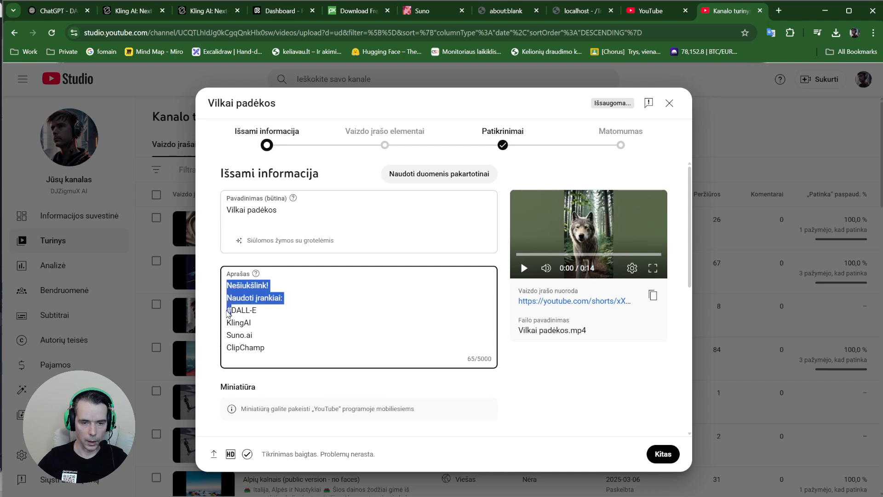
left_click(231, 310)
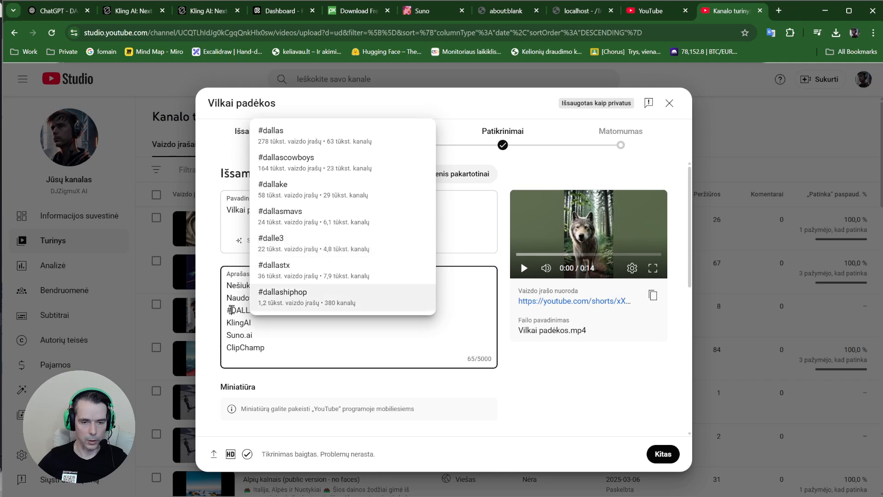
left_click_drag(232, 310, 224, 315)
left_click(231, 309)
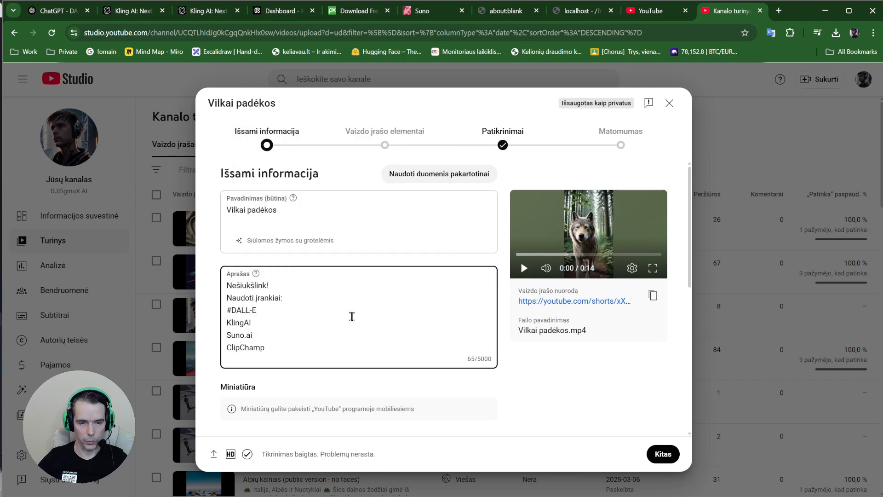
Turn KlingAI, Suno.ai and ClipChamp into hashtags by pasting # before each
type("#")
key("Right")
key("Right")
key("Right")
key("Right")
key("Right")
key("Right")
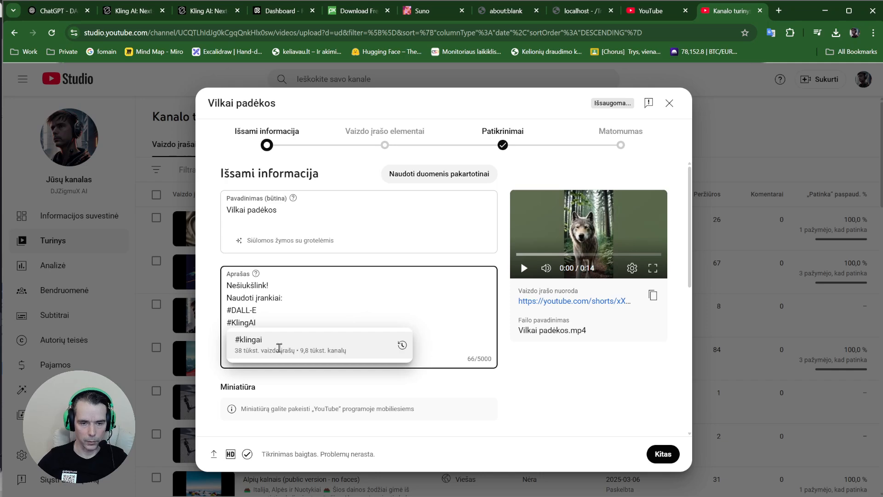
double_click(229, 322)
key("ctrl+c")
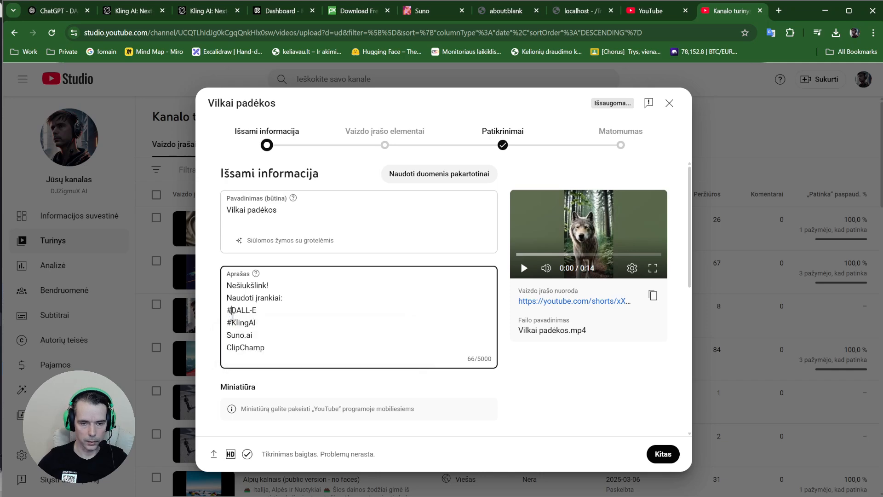
left_click(227, 334)
key("ctrl+v")
left_click(283, 317)
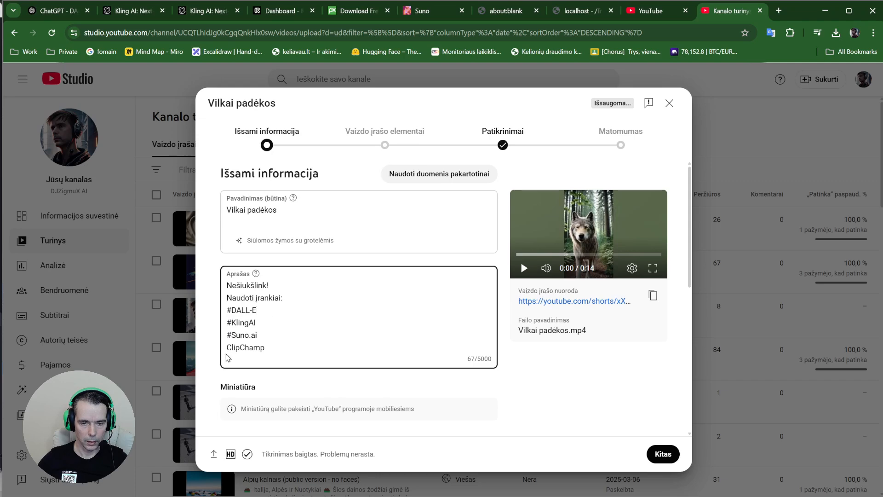
key("ctrl+v")
left_click(315, 342)
left_click(320, 323)
left_click(315, 313)
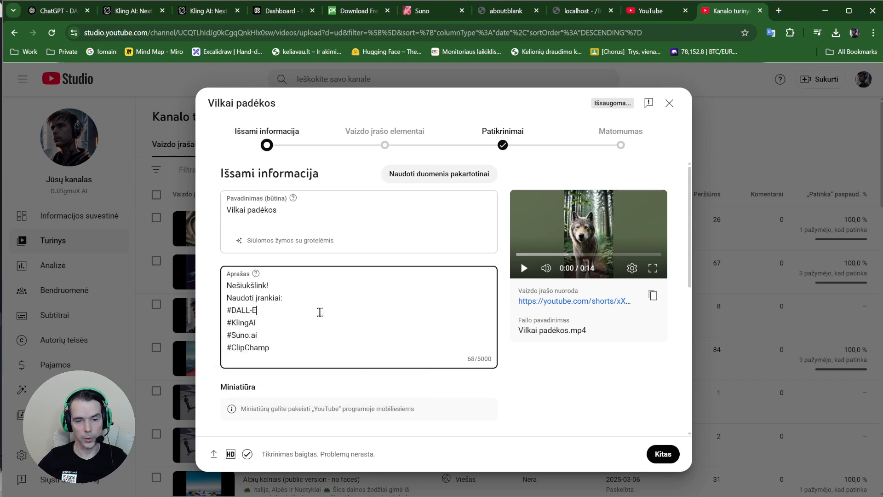
scroll(314, 300, "down", 2)
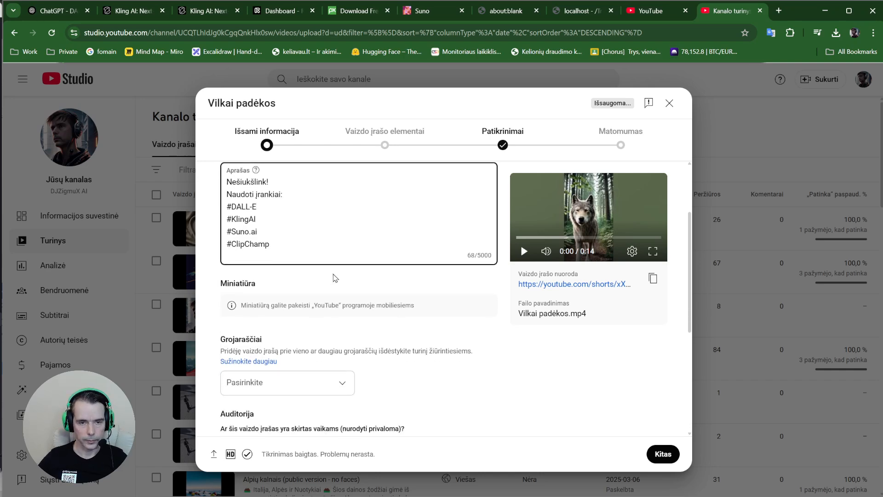
Add the video to the All AI and AI music playlists
scroll(322, 241, "up", 1)
scroll(322, 240, "up", 1)
scroll(375, 327, "down", 3)
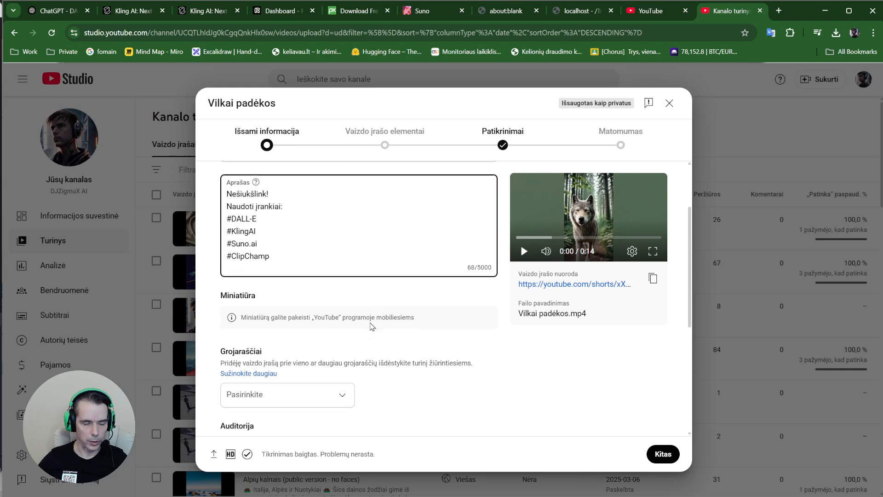
left_click(294, 289)
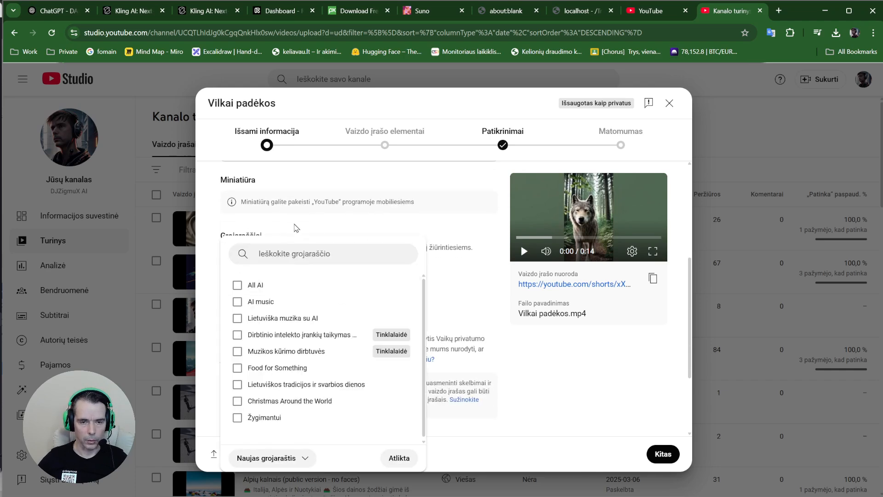
left_click(292, 228)
left_click(248, 279)
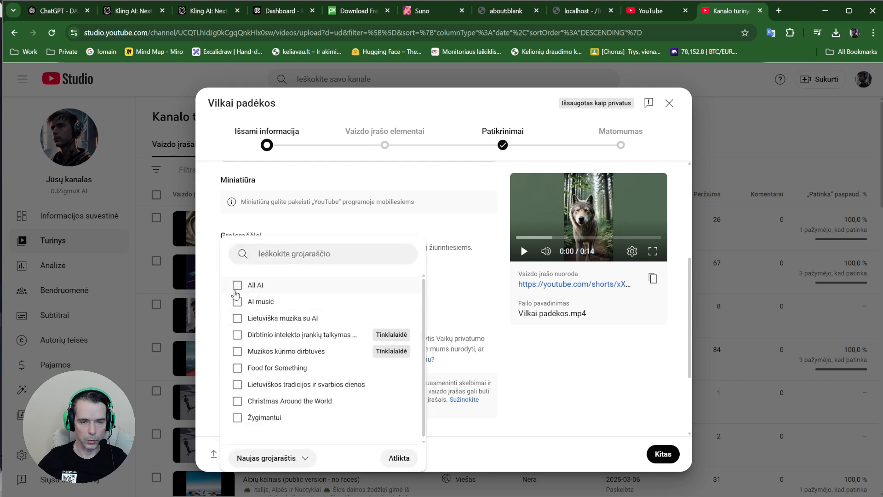
left_click(237, 285)
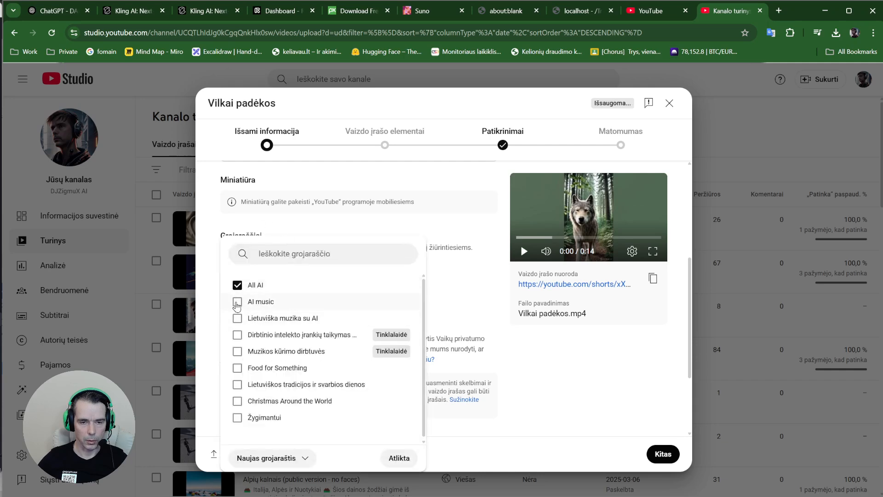
left_click(237, 302)
left_click(399, 457)
Set the audience to 'Taip, jis skirtas vaikams' (made for kids)
scroll(275, 276, "down", 3)
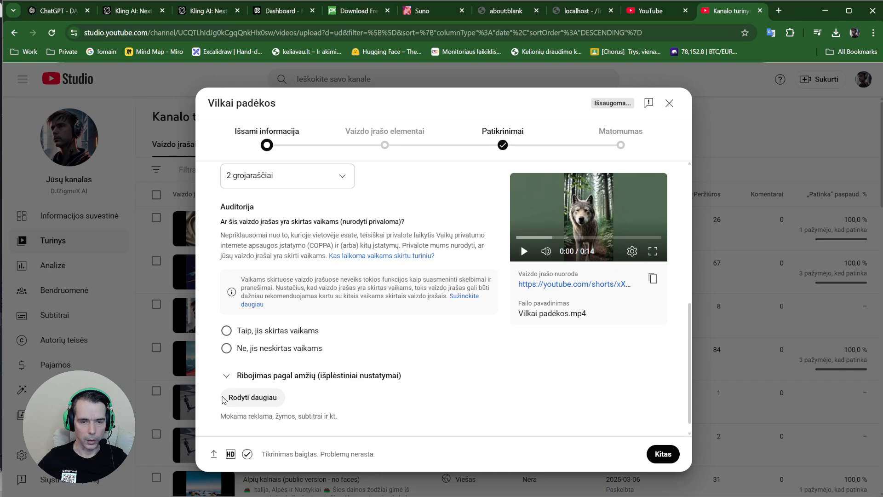
left_click(289, 337)
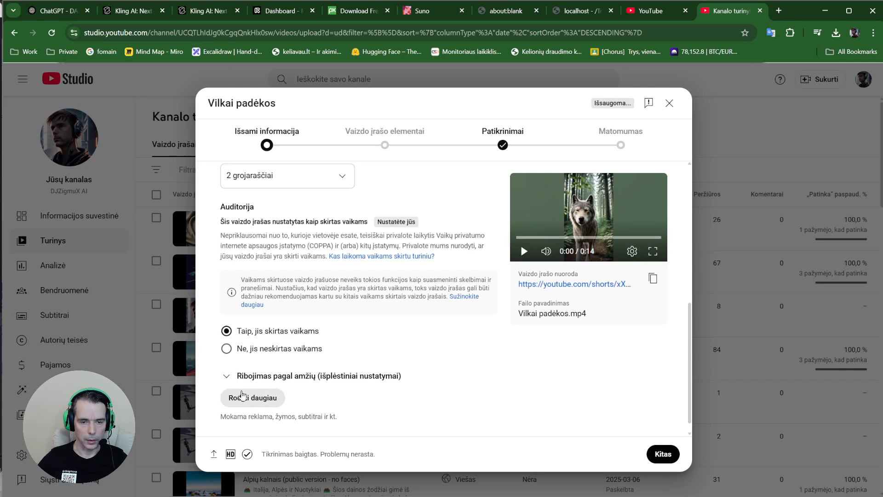
left_click(269, 349)
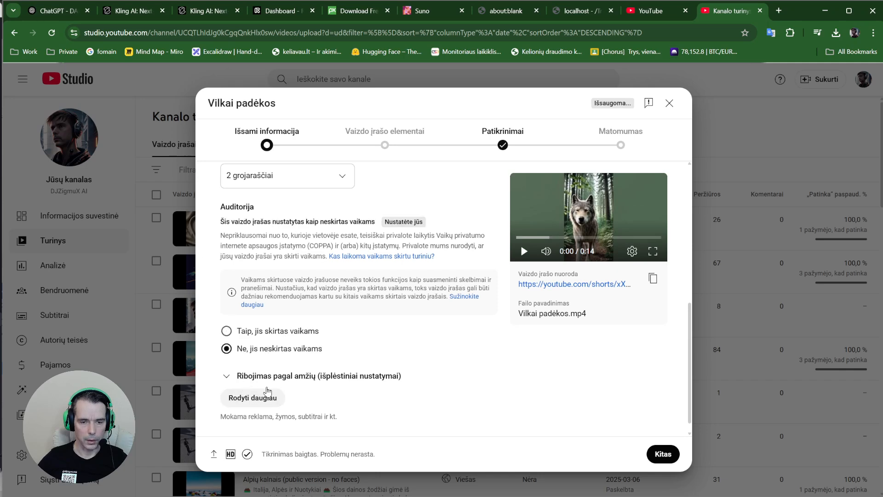
left_click(271, 332)
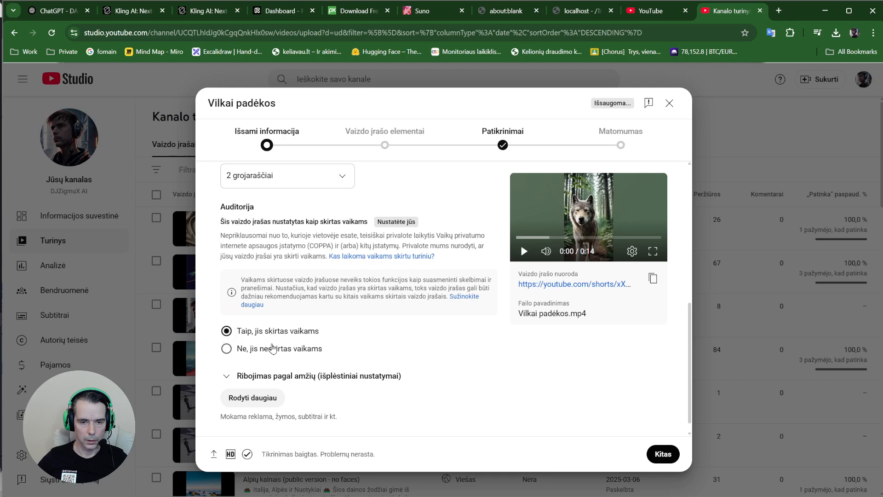
left_click(275, 348)
left_click(275, 334)
left_click(276, 349)
left_click(273, 333)
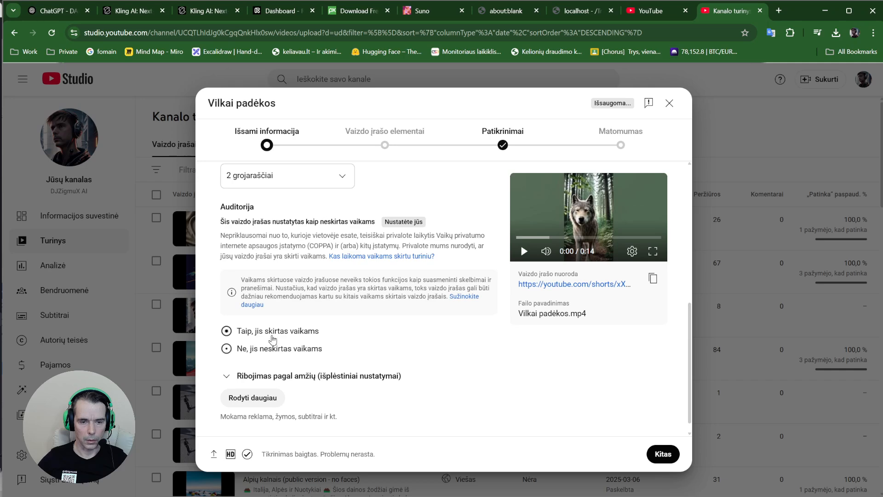
left_click(271, 347)
left_click(270, 333)
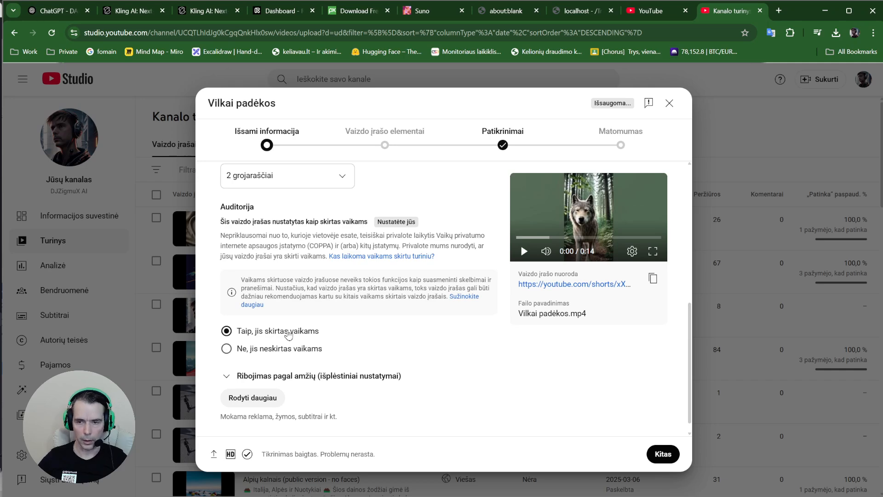
Expand 'Rodyti daugiau' and scroll through the advanced settings
scroll(309, 353, "down", 1)
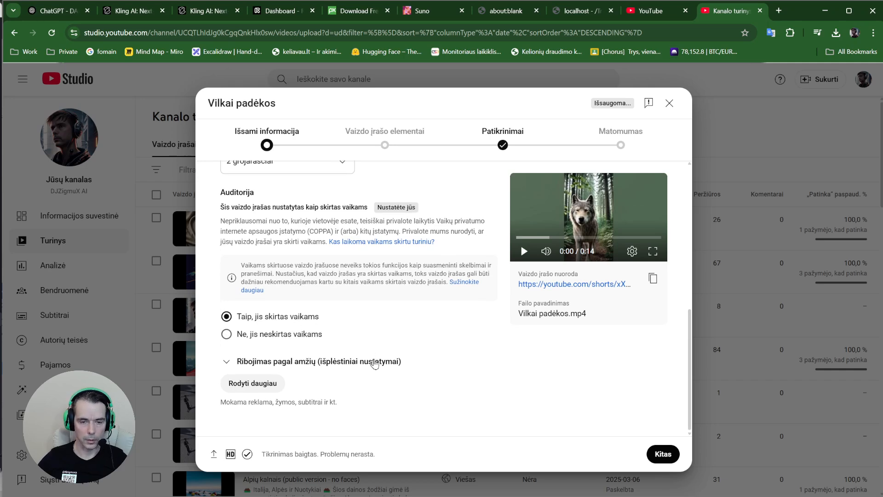
left_click(244, 384)
scroll(303, 372, "down", 7)
scroll(304, 370, "down", 6)
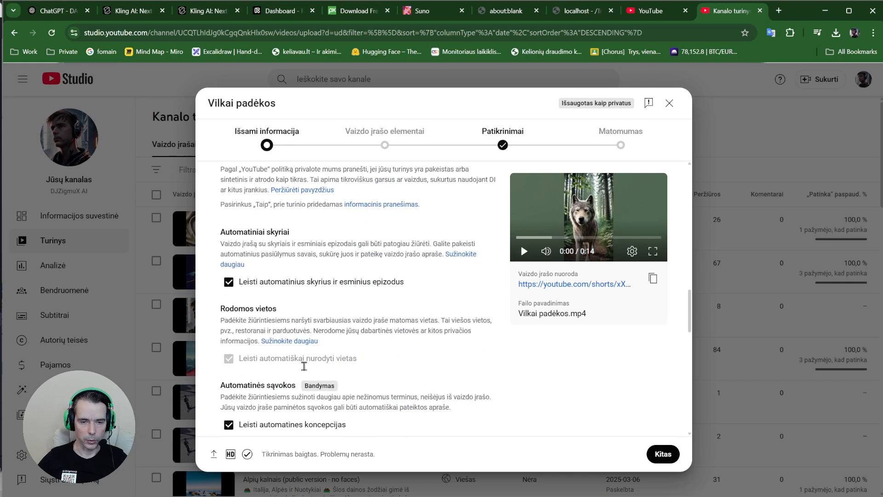
Add tags suno.ai, clipchamp, klingai, dalle, socialinereklama and short, then advance to Checks
left_click(253, 340)
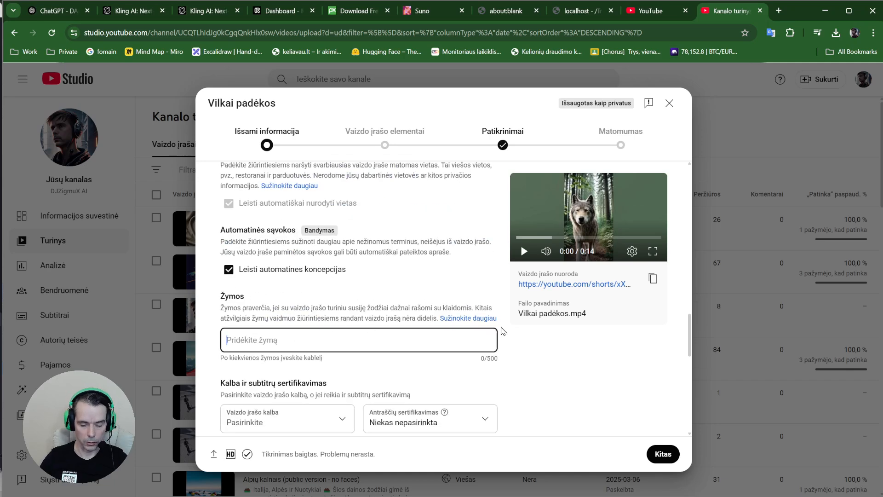
type("suno.a")
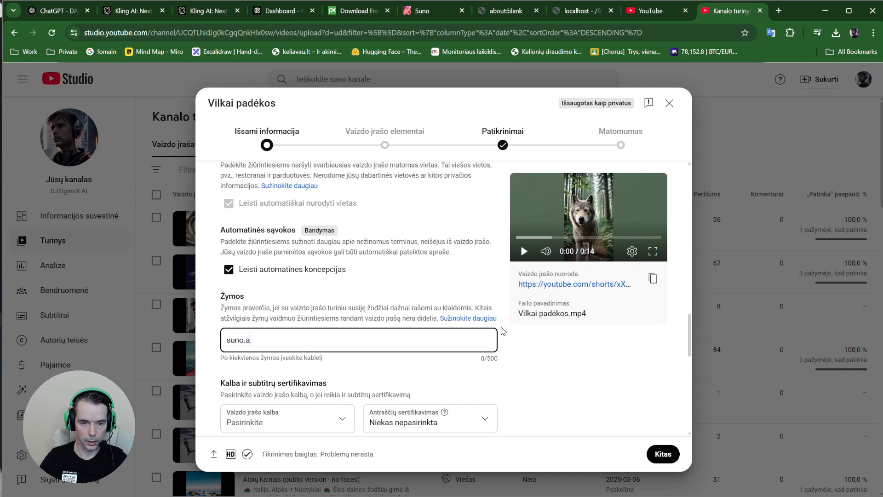
type("i")
key("Return")
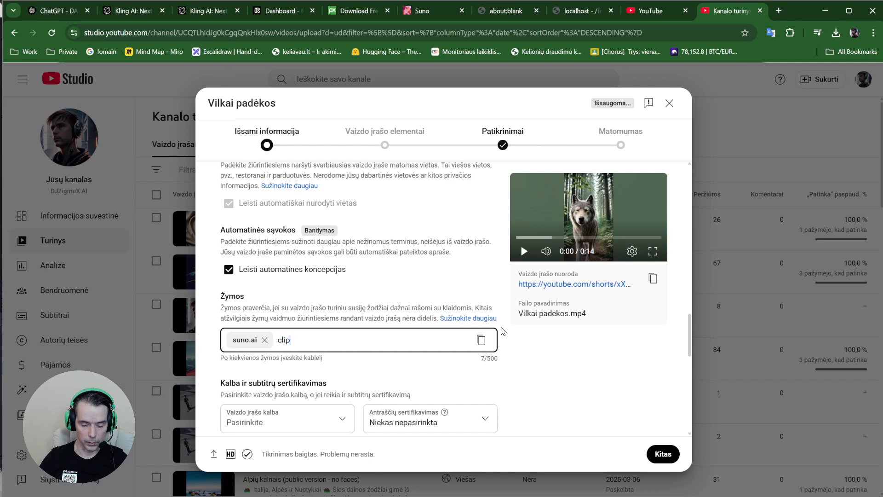
type("clipchamp")
key("Return")
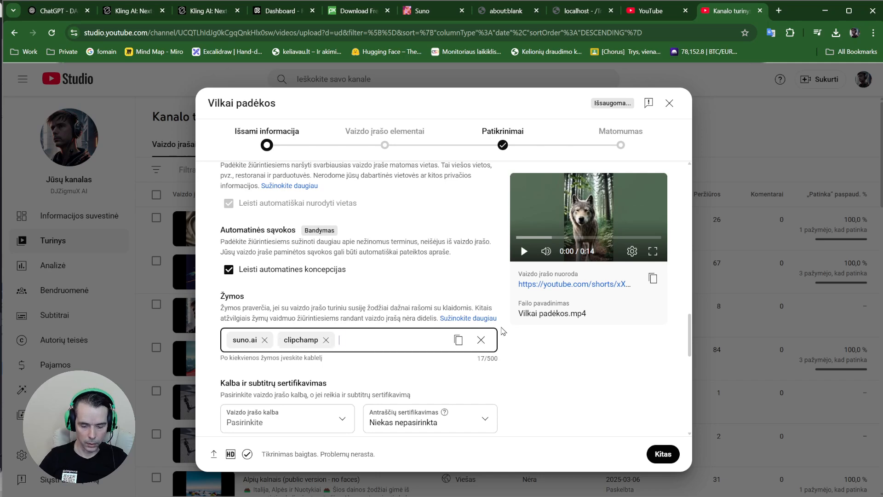
key("Return")
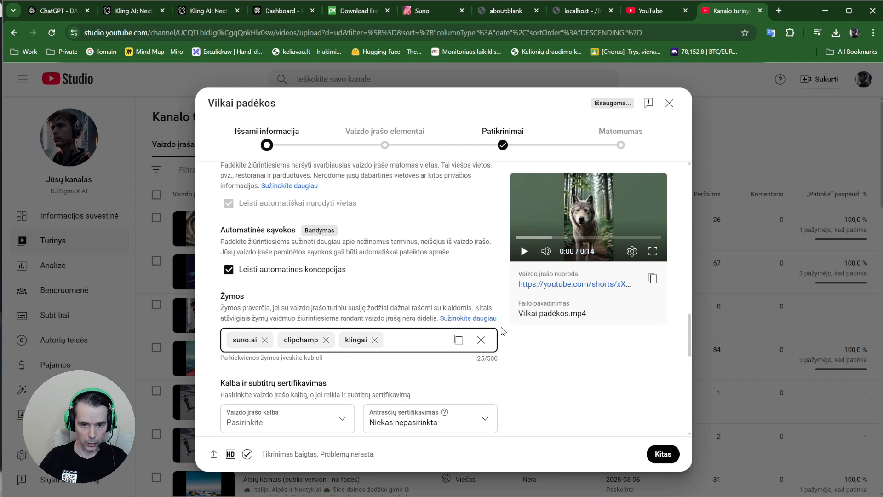
type("dalle")
key("Return")
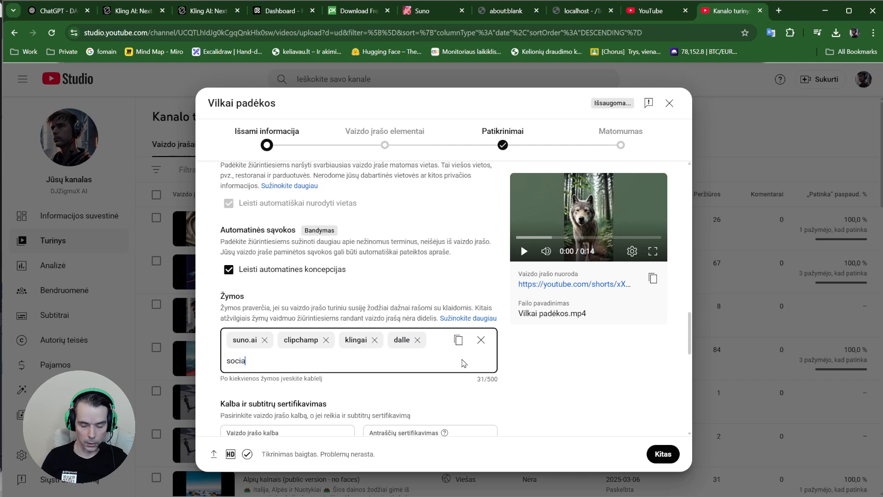
type("socialinerekl")
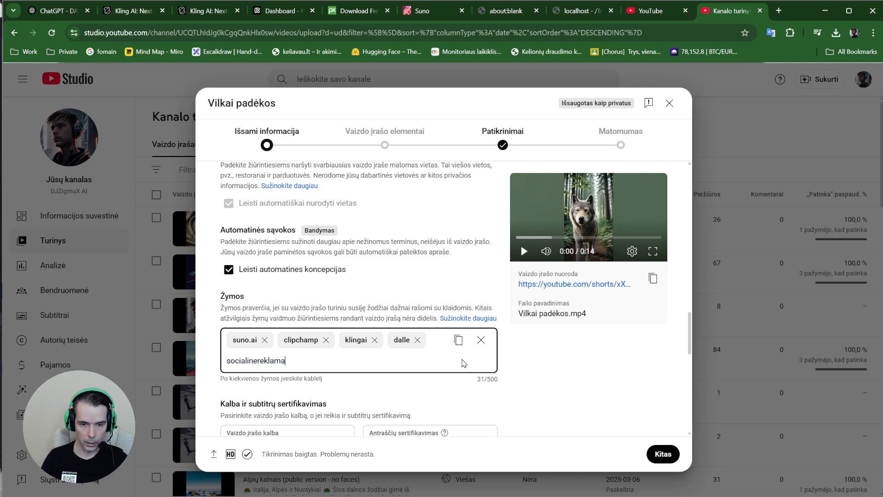
type("ama")
key("Return")
type("sho")
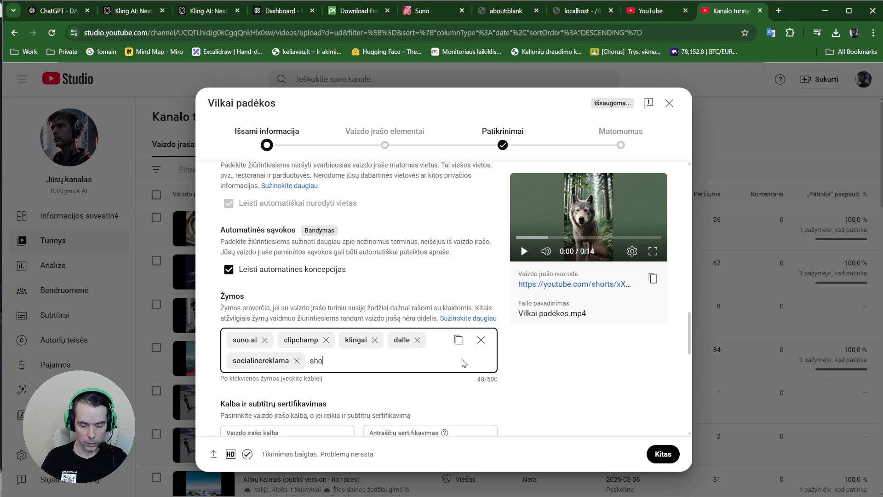
type("rt")
key("Return")
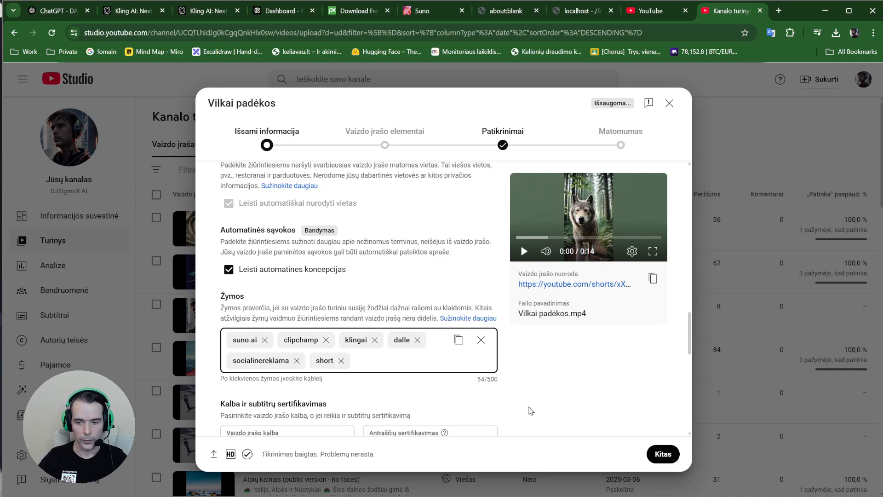
left_click(665, 455)
left_click(664, 454)
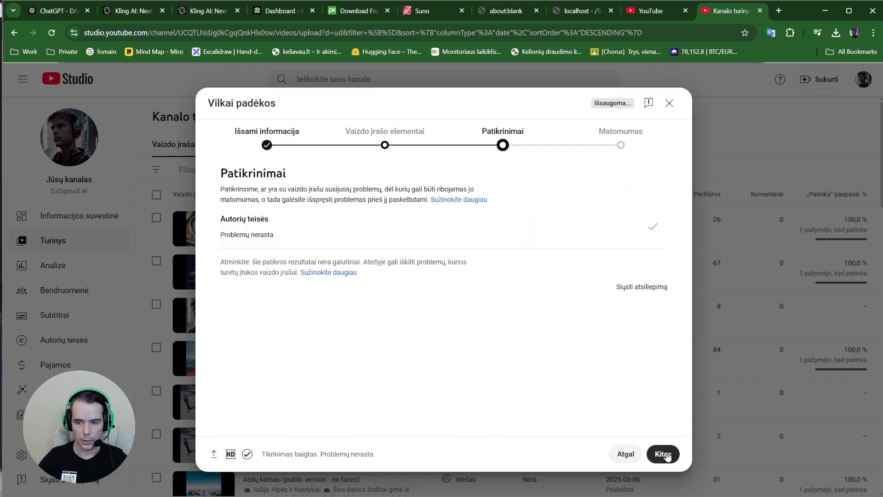
Set visibility to Public, copy the link, publish, and show the channel's Shorts list
left_click(664, 454)
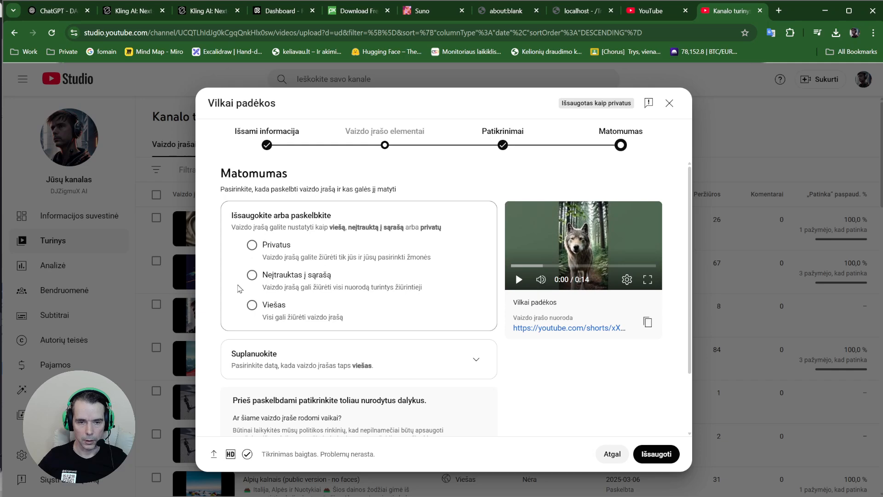
left_click(252, 305)
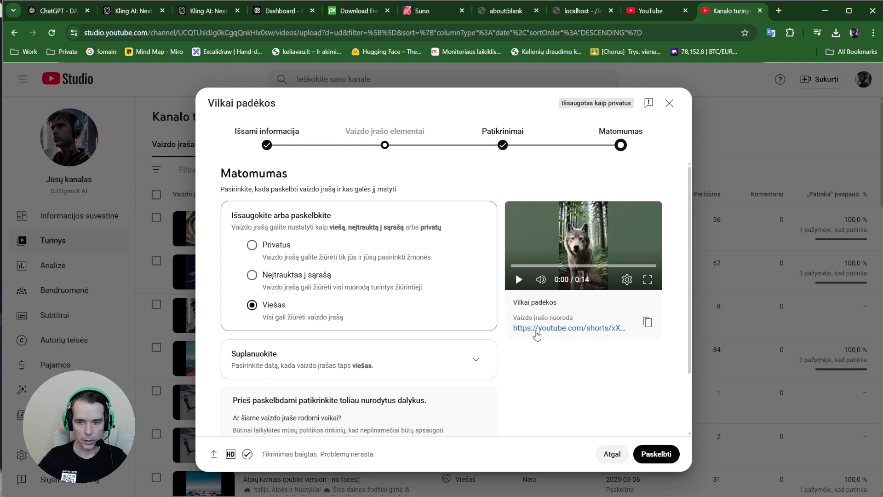
left_click(647, 322)
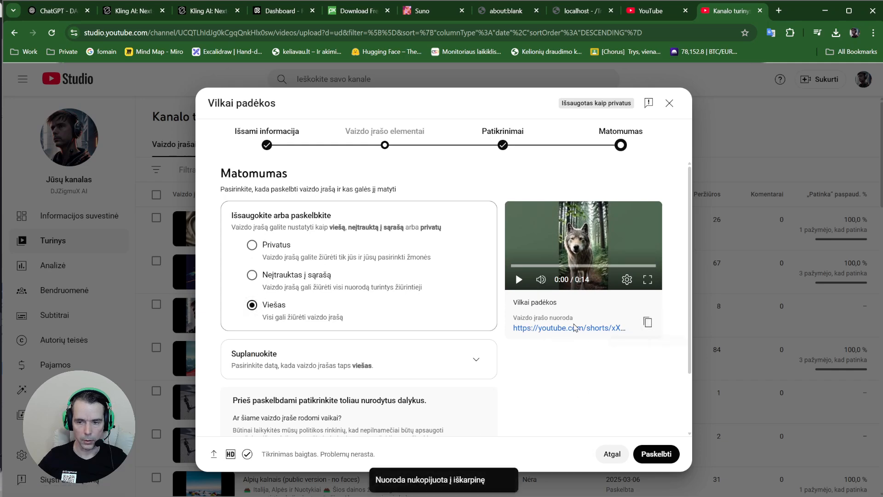
left_click(653, 454)
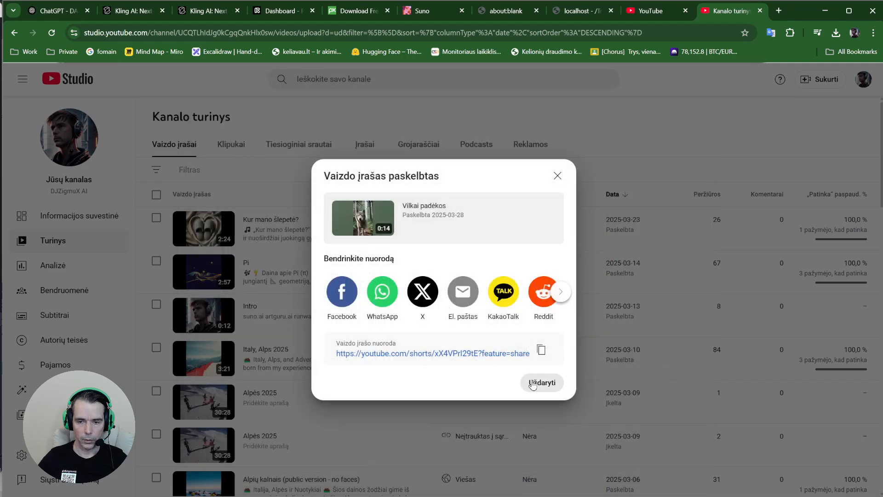
left_click(532, 384)
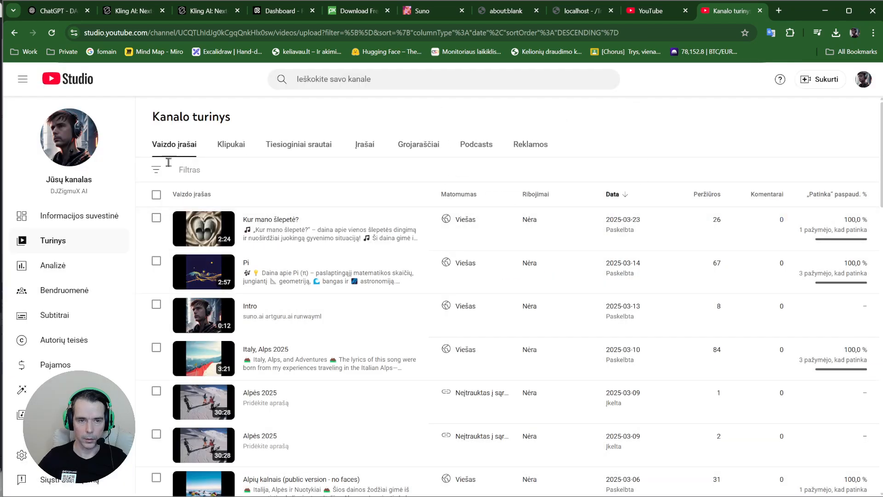
left_click(235, 150)
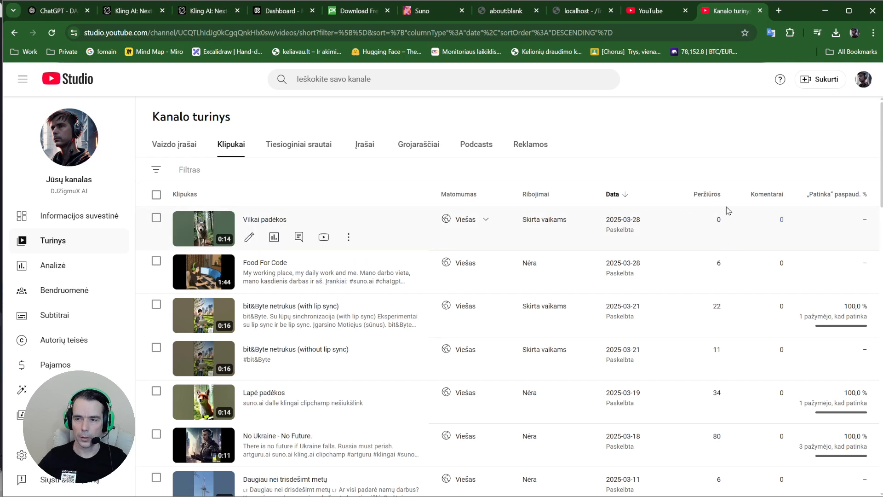
left_click(776, 13)
Load the published 'Vilkai padėkos' Short from its pasted link, watch it play, then pause it
type("https://youtube.com/shorts/xX4VPrl29tE")
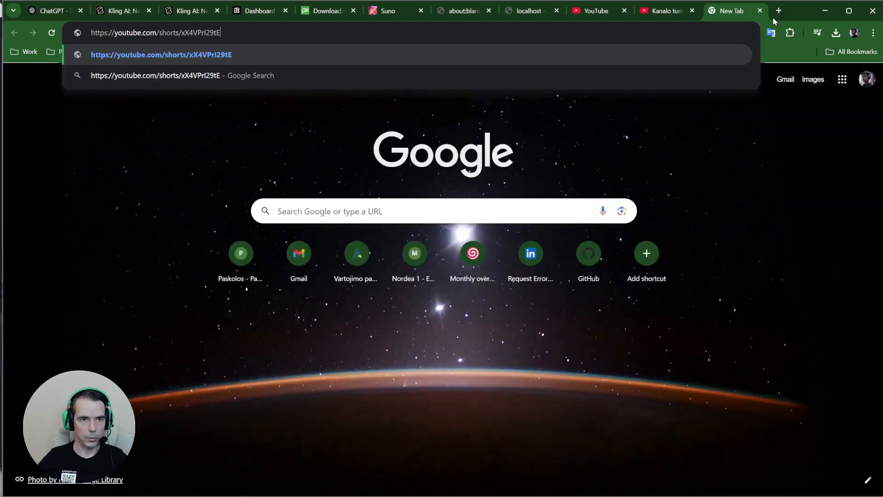
key("Return")
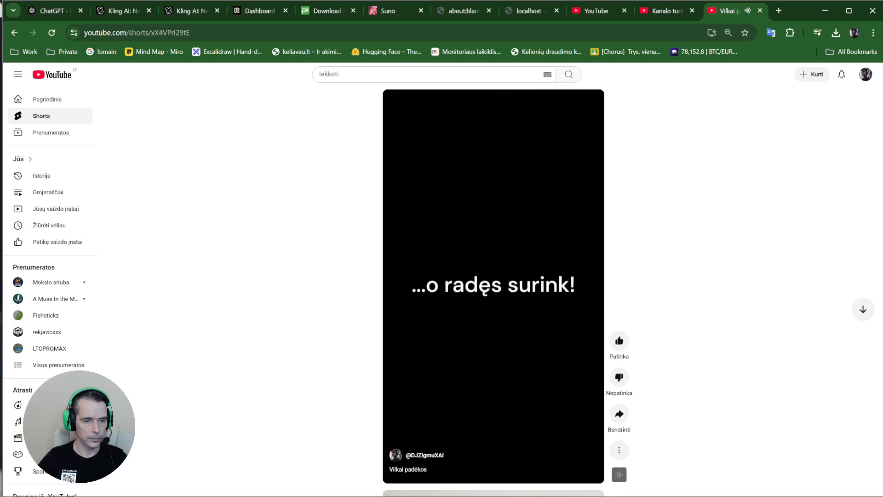
left_click(465, 346)
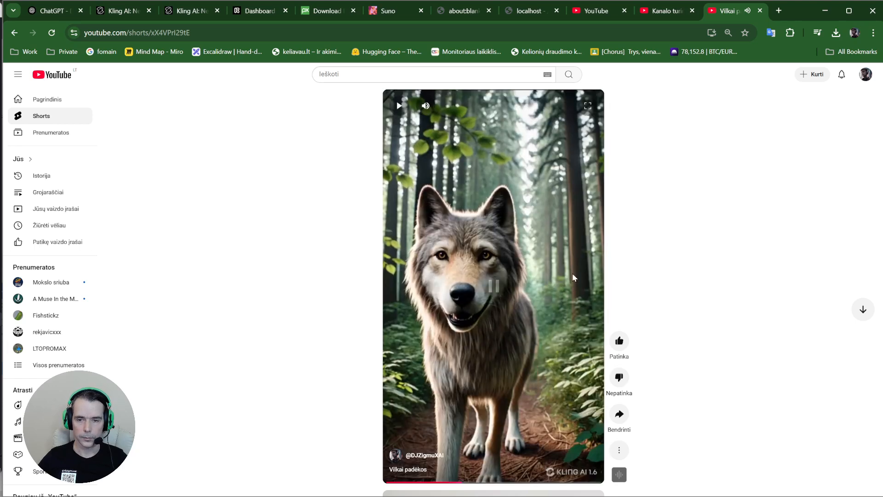